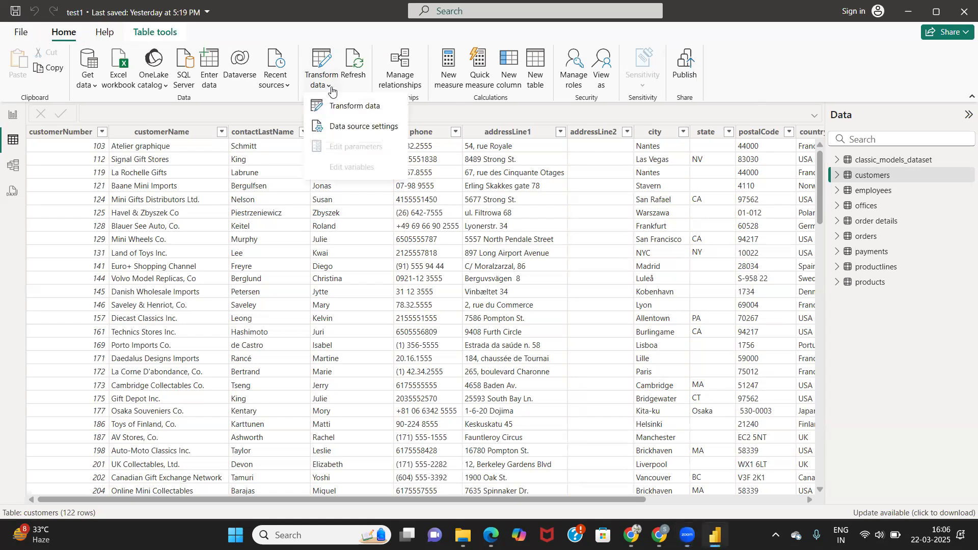
Open the Power Query Editor and delete the classic_models_dataset query.
left_click(351, 107)
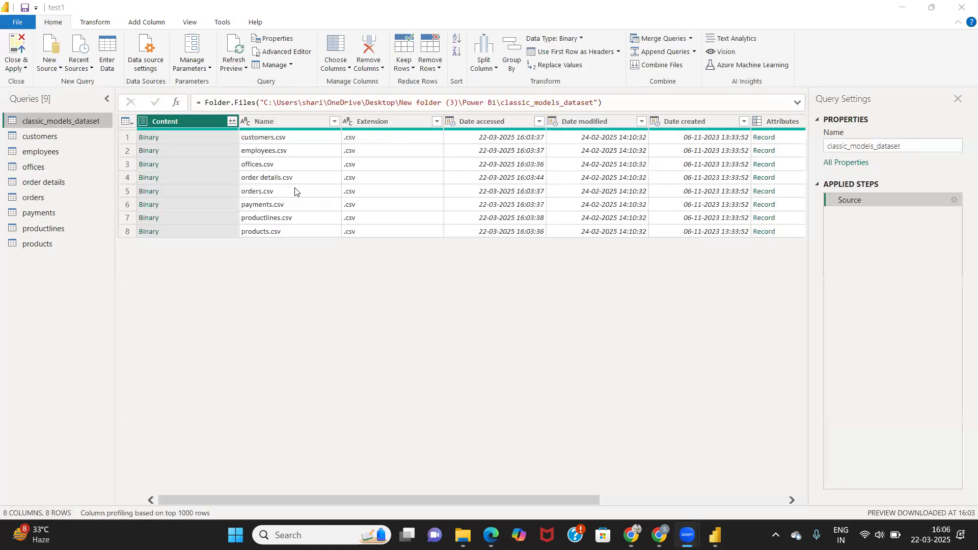
left_click(40, 137)
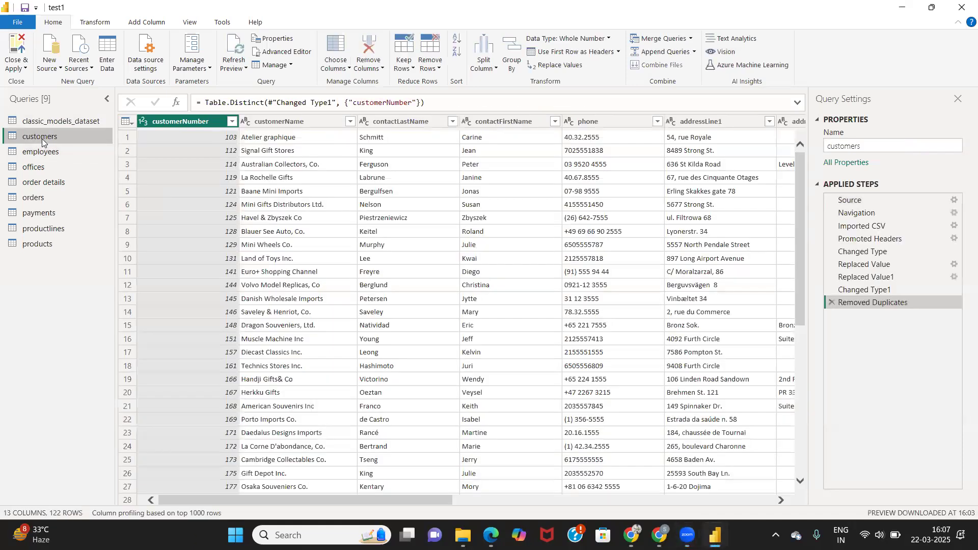
left_click(68, 125)
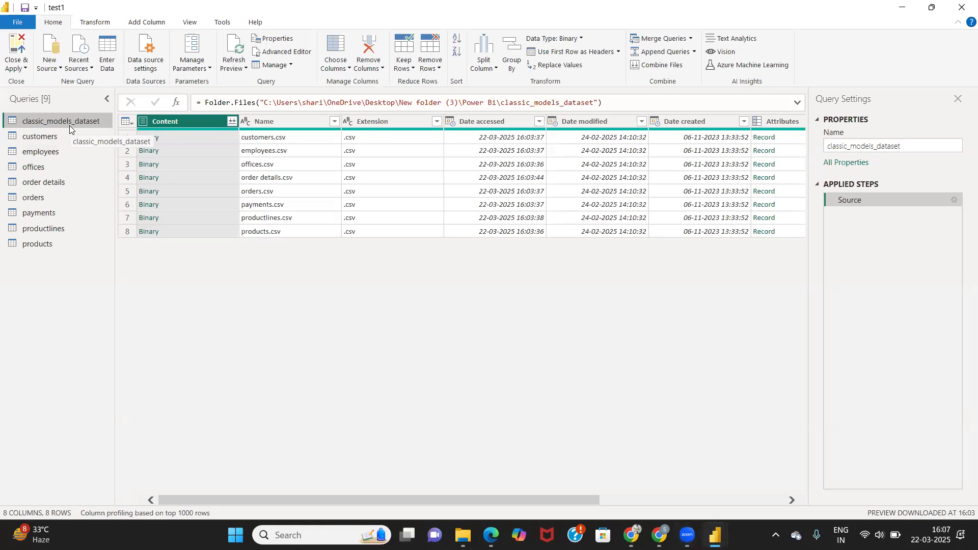
key("Delete")
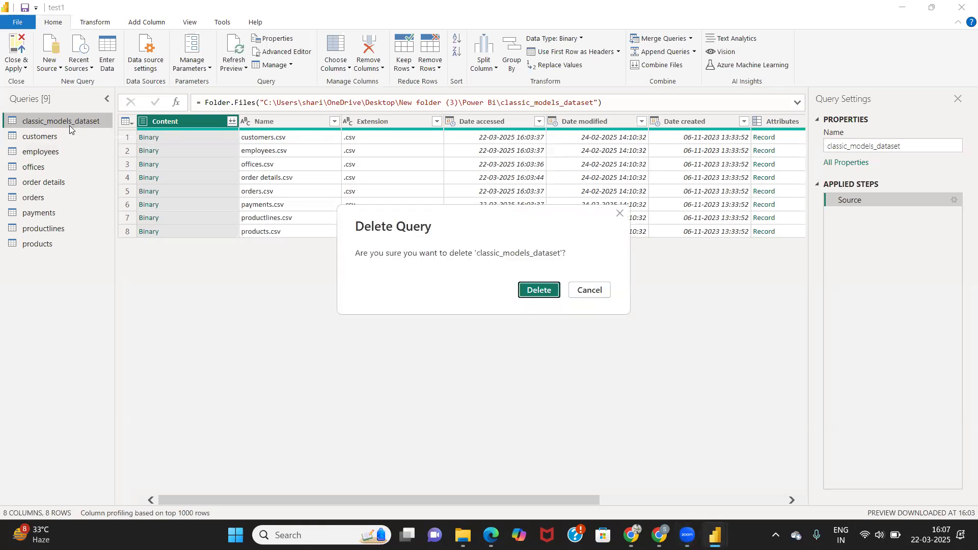
left_click(539, 290)
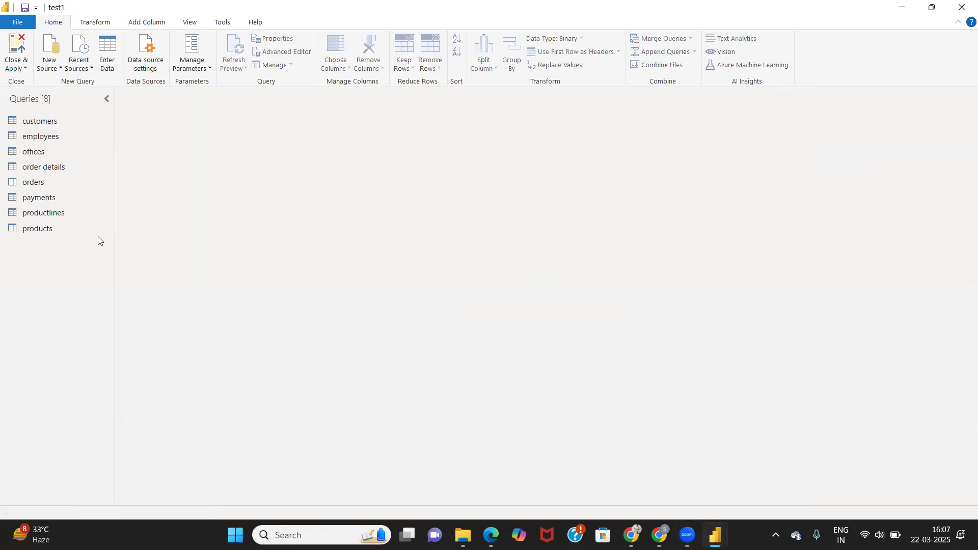
Examine the data in the customers, employees, offices, order details, products, productlines and payments queries.
left_click(46, 122)
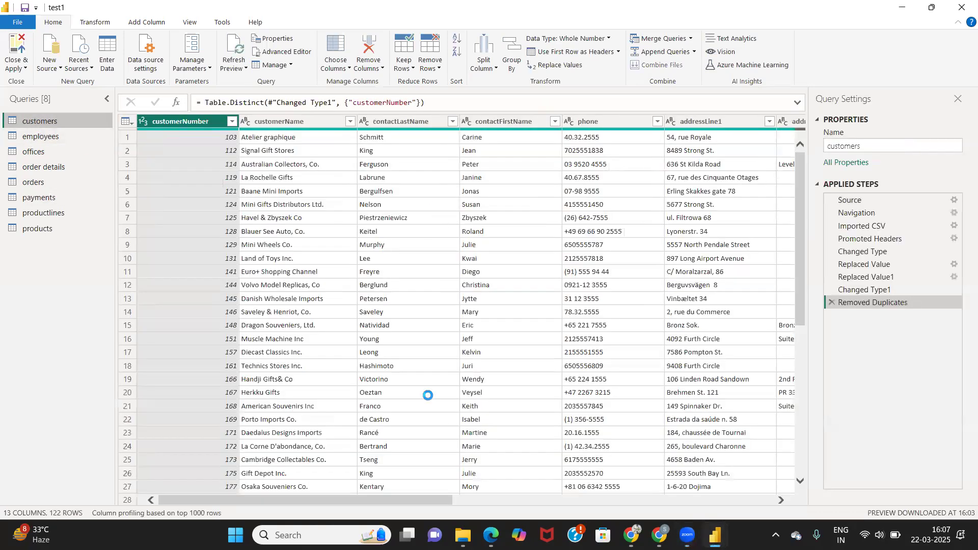
scroll(651, 485, "right", 10)
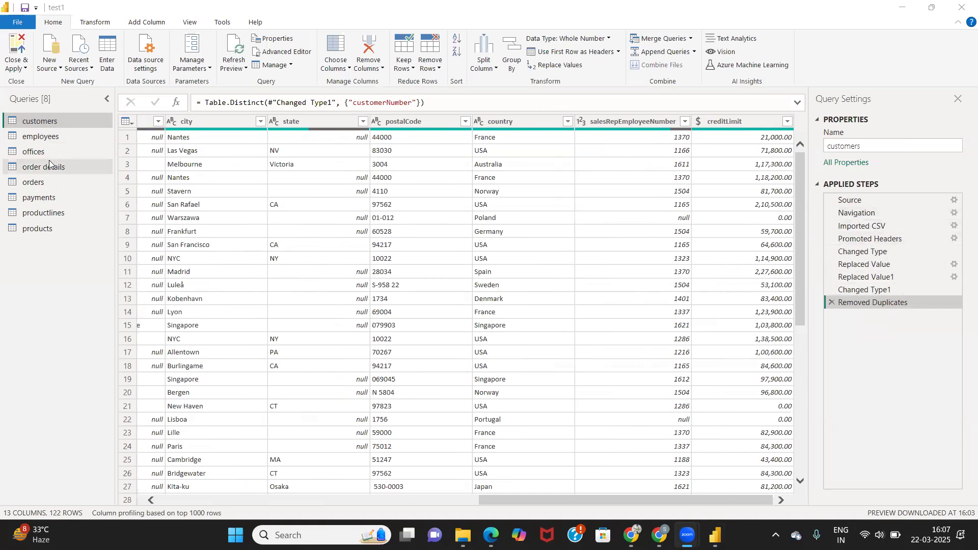
left_click(41, 136)
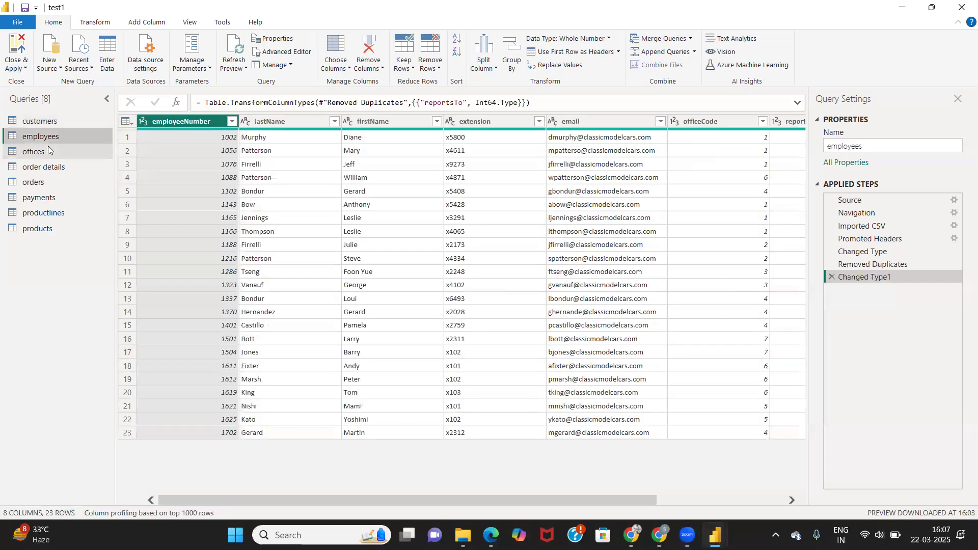
left_click(41, 152)
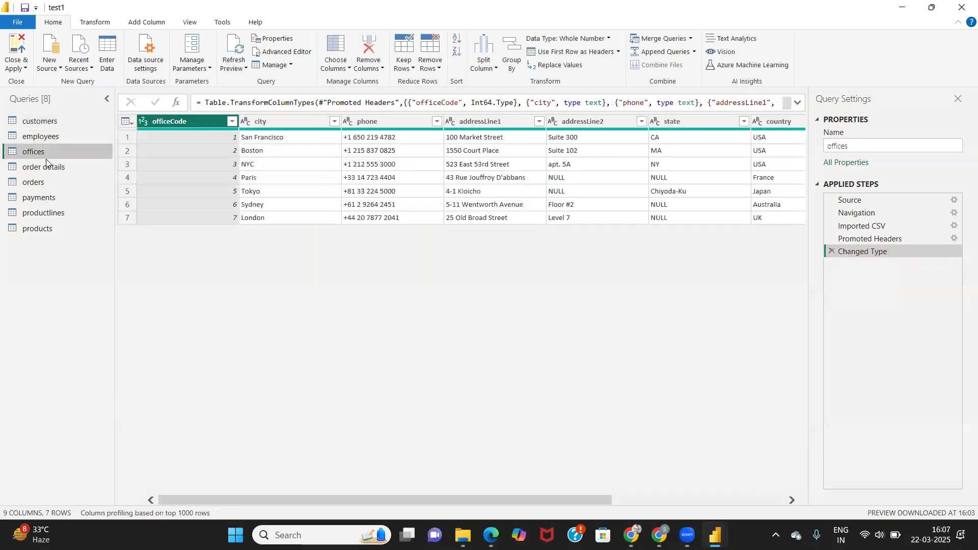
left_click(46, 167)
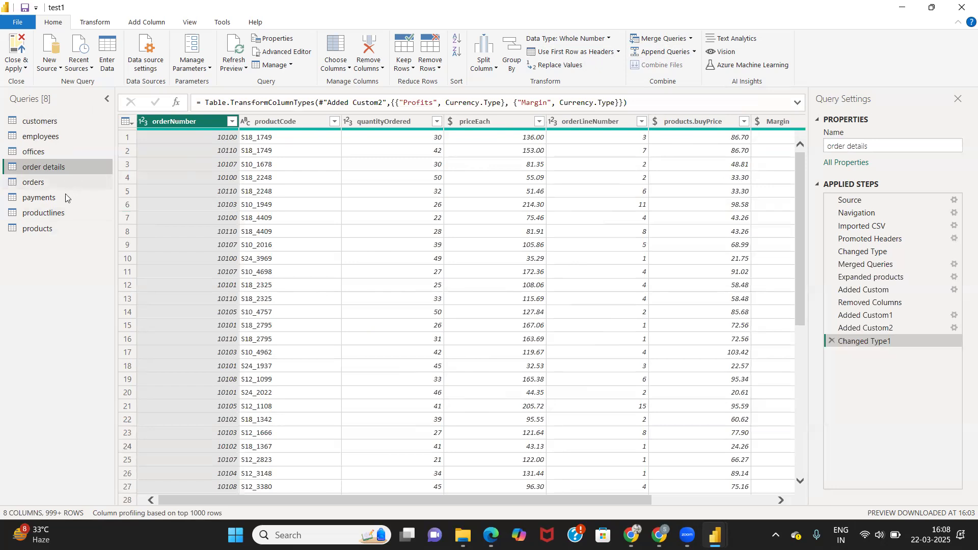
left_click(45, 232)
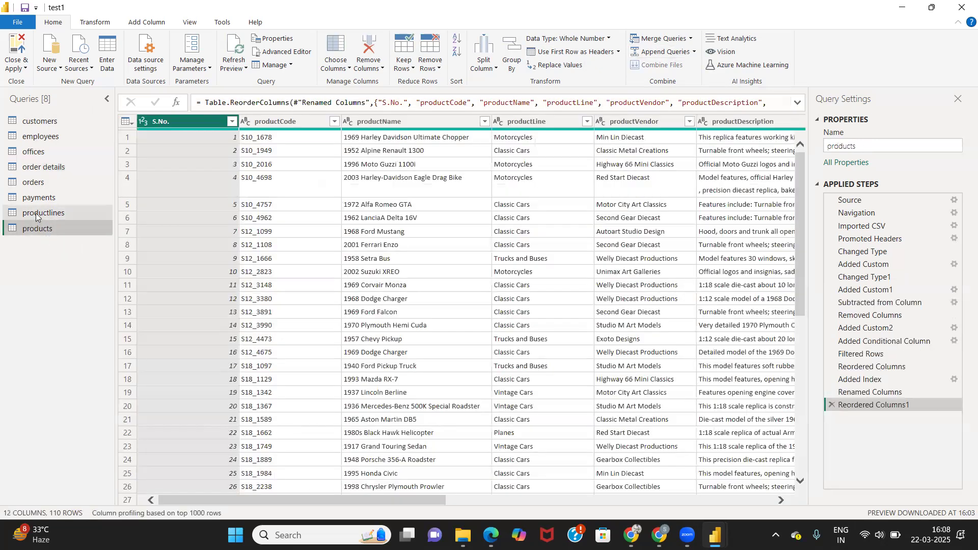
left_click(37, 214)
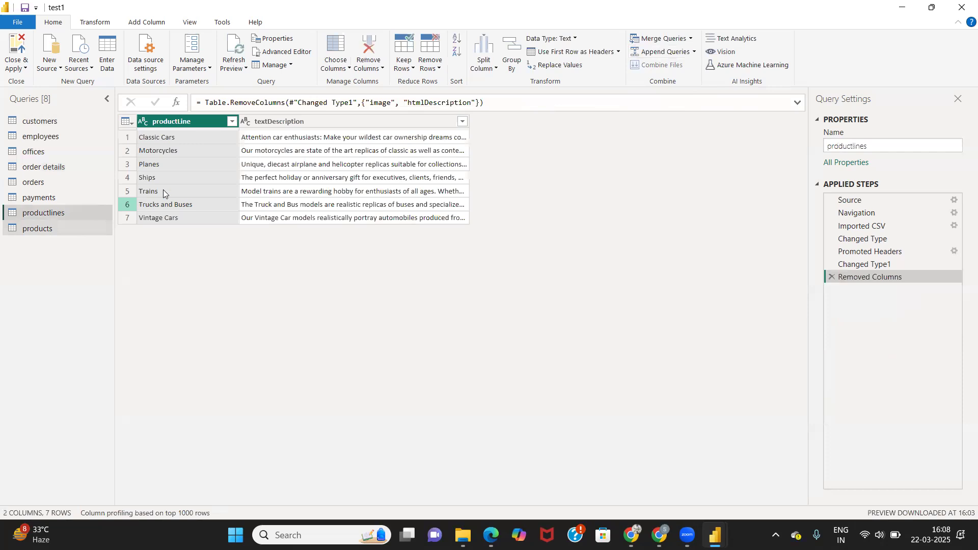
left_click(44, 196)
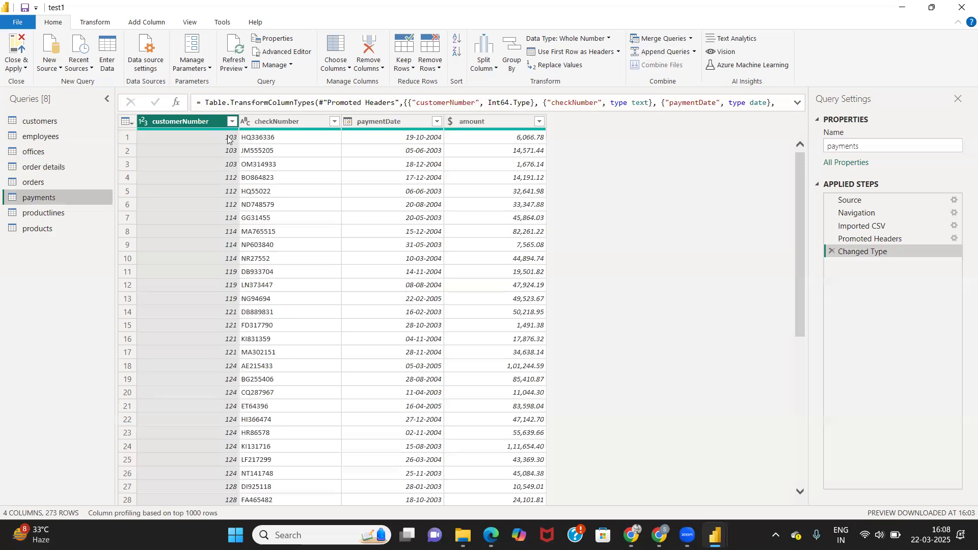
scroll(210, 214, "down", 7)
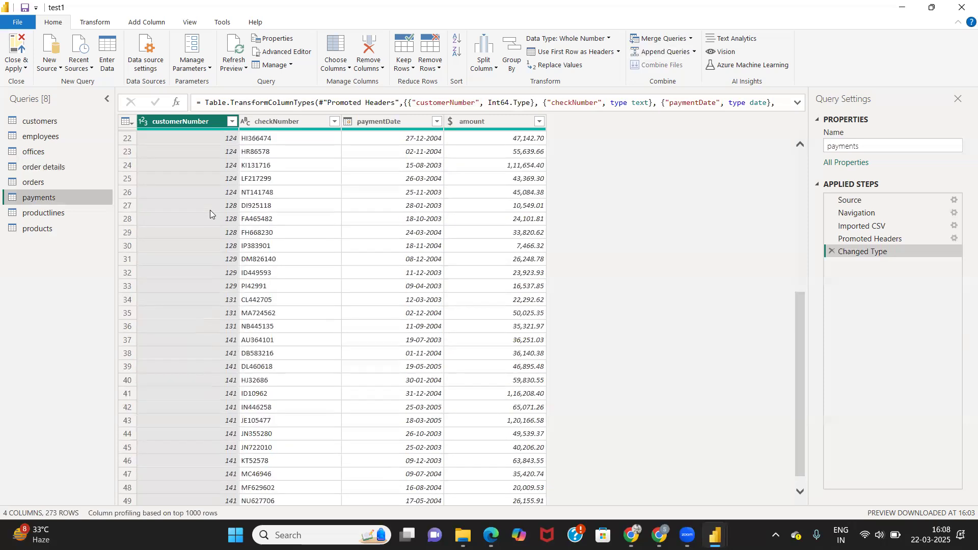
scroll(210, 214, "up", 8)
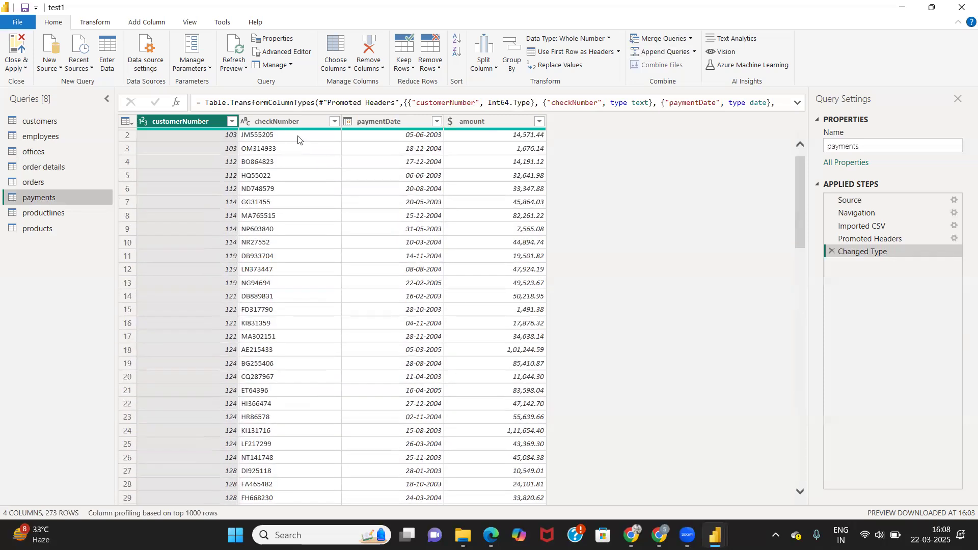
scroll(200, 231, "down", 8)
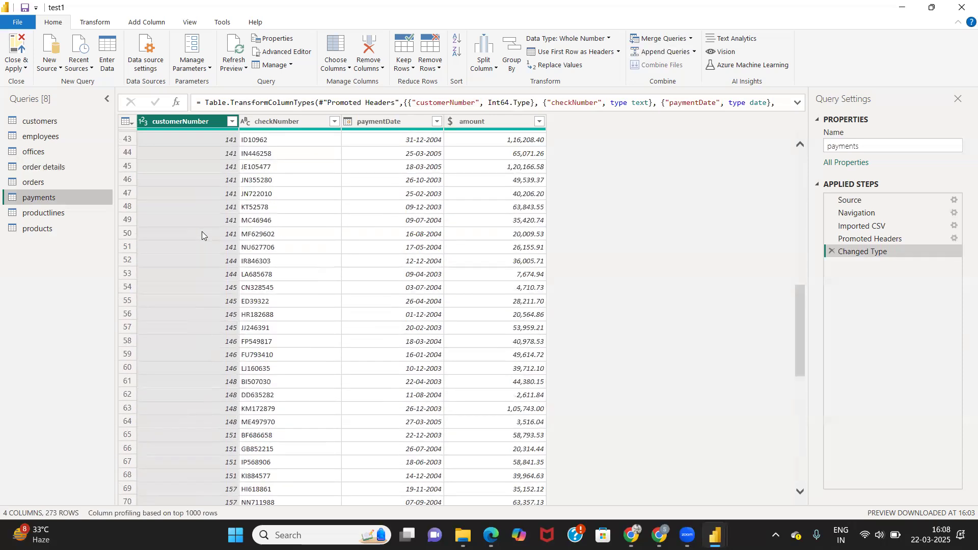
scroll(395, 168, "up", 8)
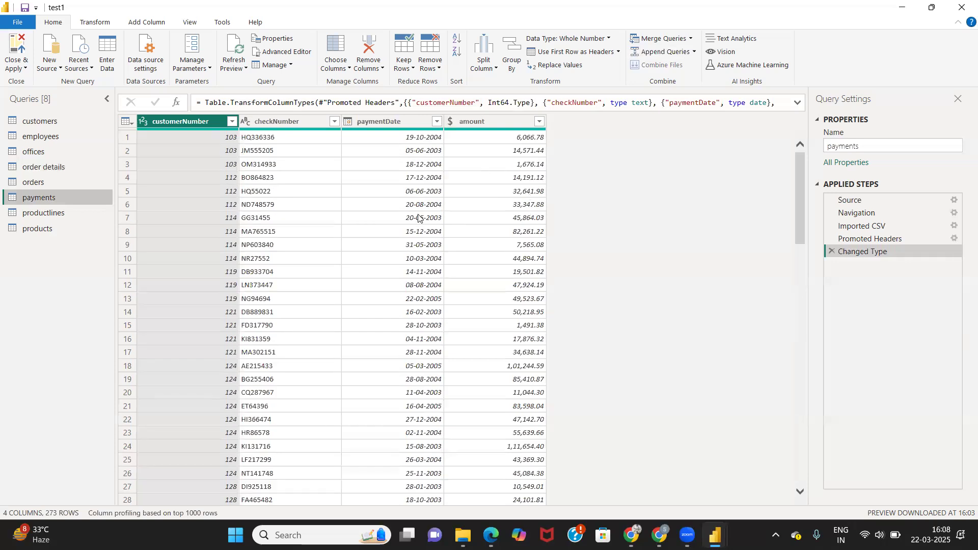
Start a manually entered table and name it payments2.
left_click(104, 55)
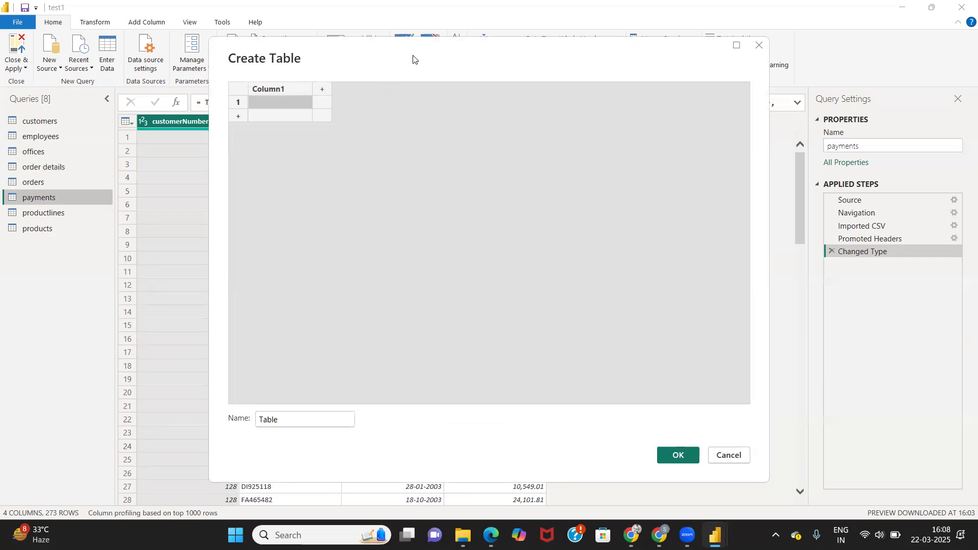
left_click_drag(413, 58, 518, 74)
left_click(399, 435)
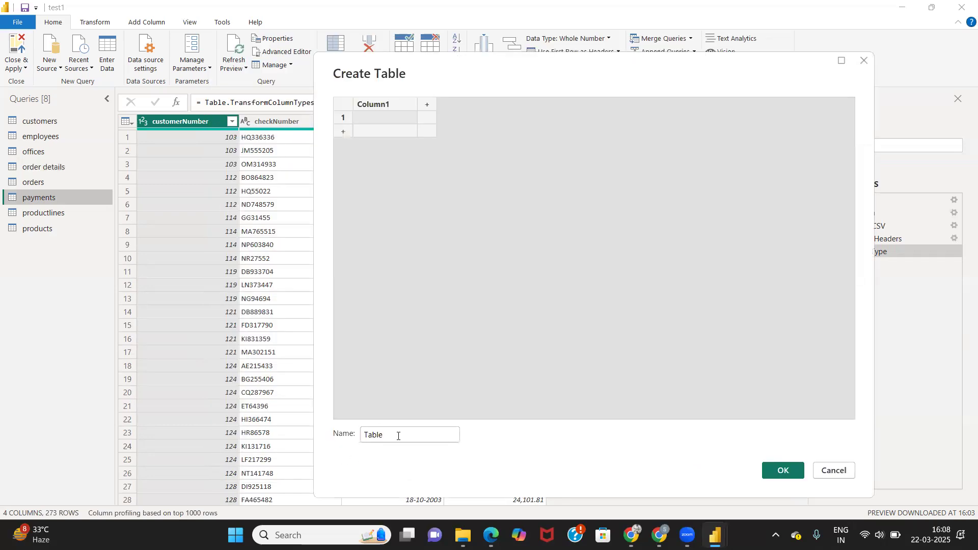
key("BackSpace")
key("BackSpace")
key("BackSpace")
key("BackSpace")
key("BackSpace")
type("payments")
Set up the payments2 column headers as customerNumber, checkNumber, paymentDate and amount.
left_click_drag(528, 60, 295, 201)
double_click(263, 191)
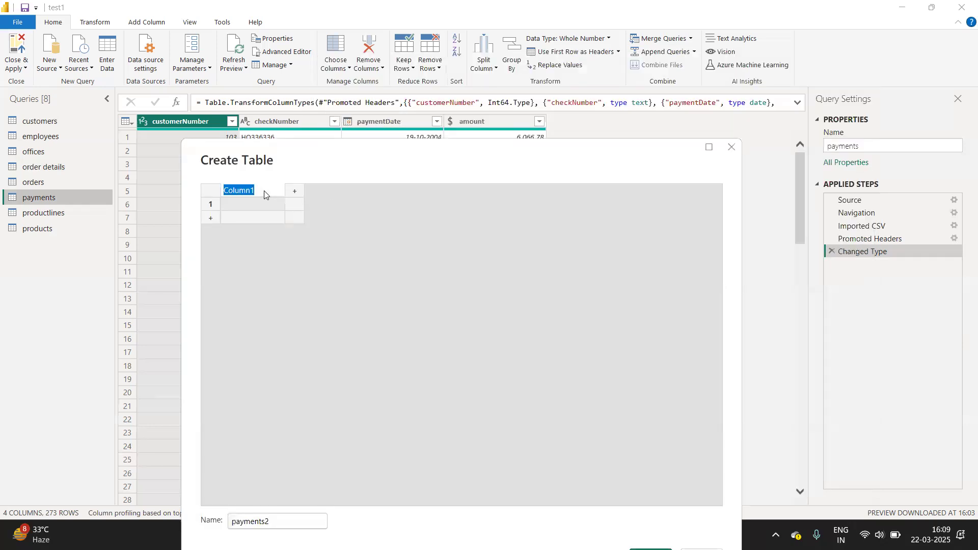
type("customerNumber")
key("Tab")
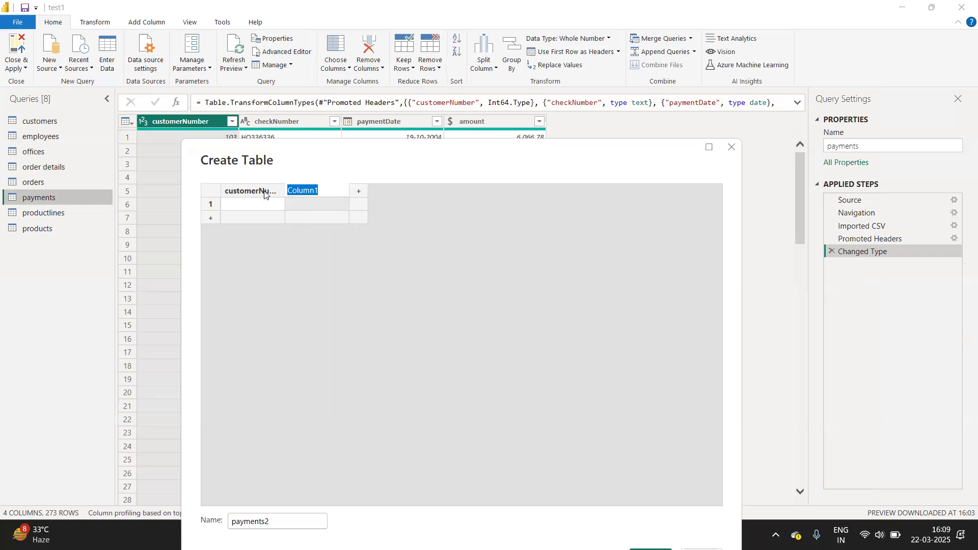
type("checkNumber")
key("Tab")
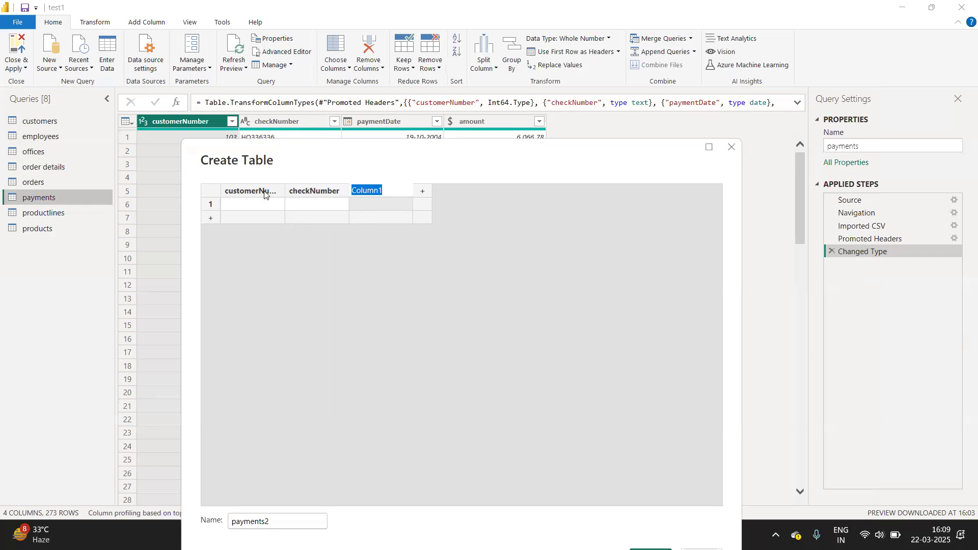
type("paymentDate")
key("Tab")
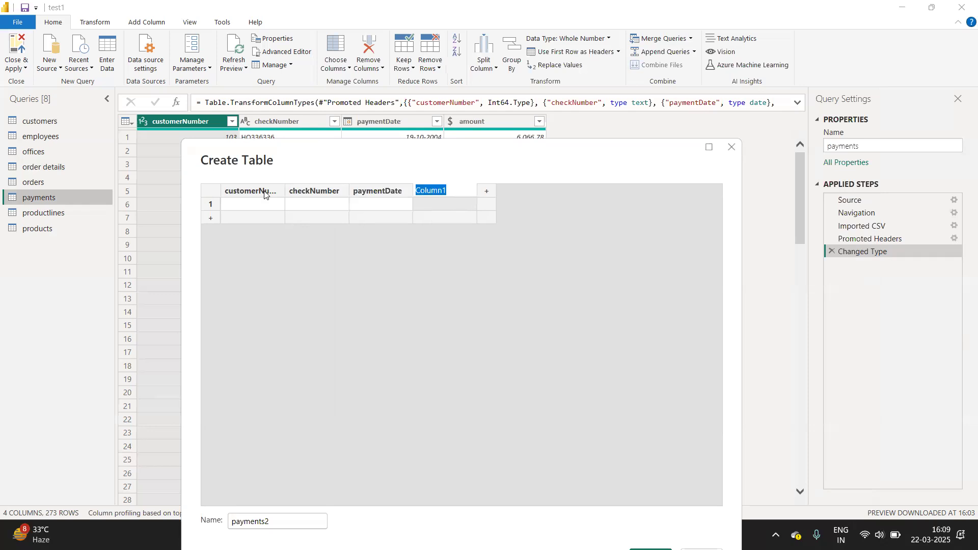
type("amount")
Fill in the customer number and check number in the first row of the payments2 table.
left_click(253, 207)
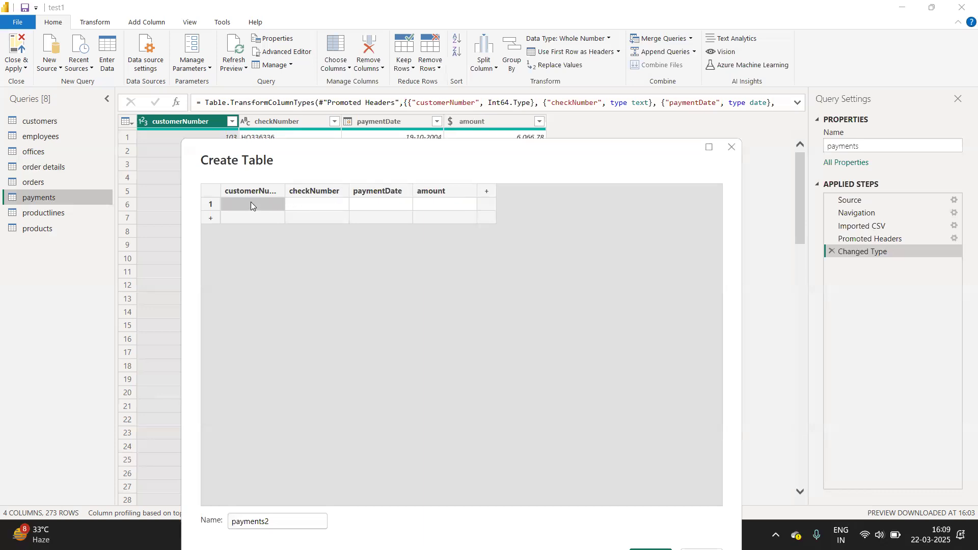
left_click(250, 203)
left_click_drag(375, 163, 465, 166)
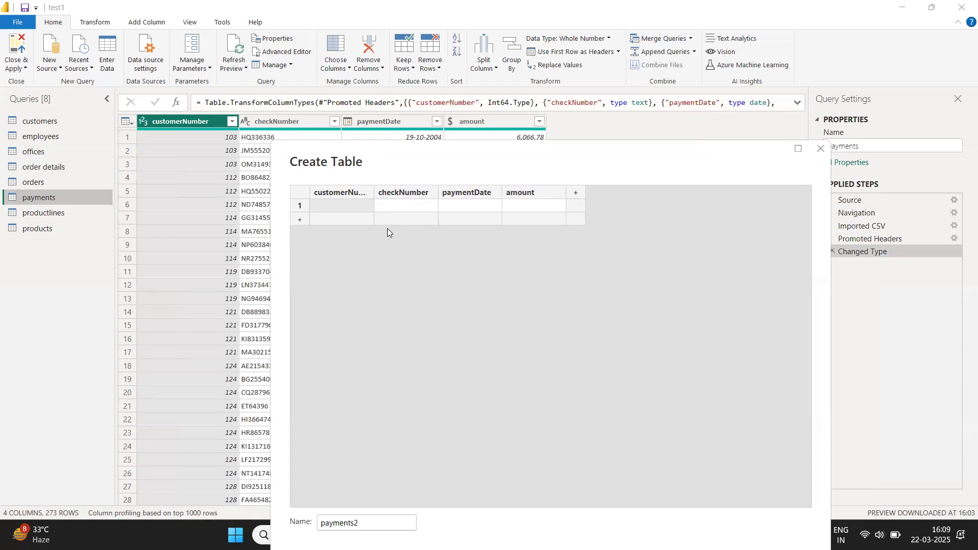
left_click(325, 203)
type("119")
key("Tab")
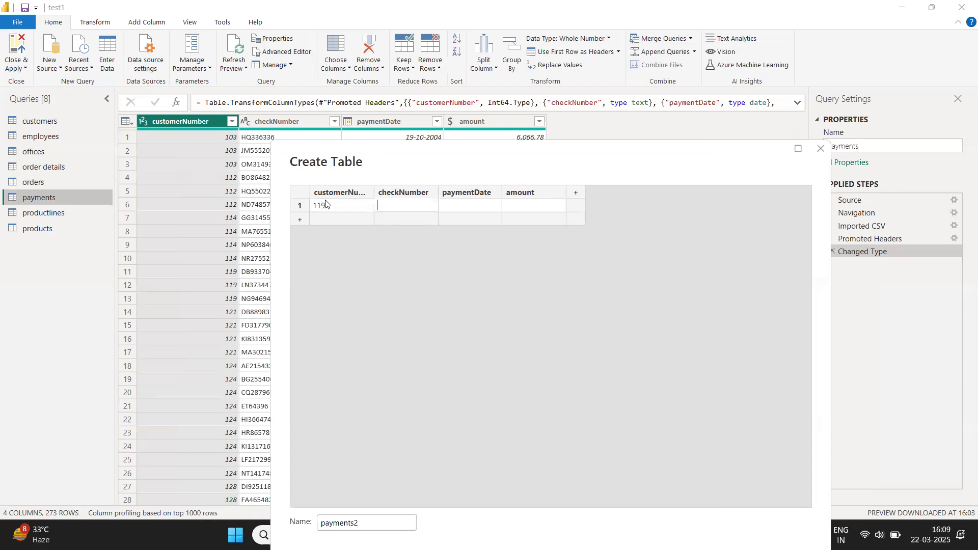
left_click_drag(379, 158, 355, 179)
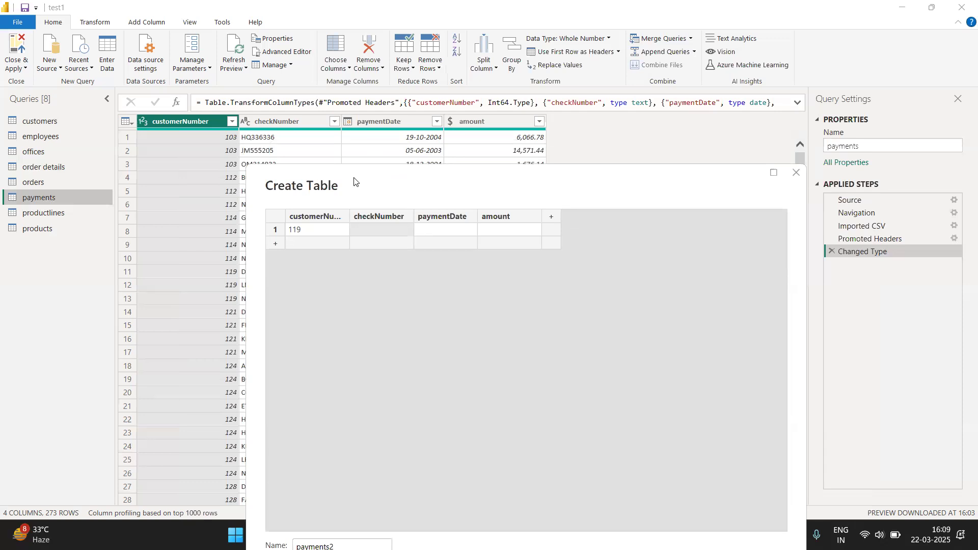
left_click(378, 231)
type("HN05623")
key("Tab")
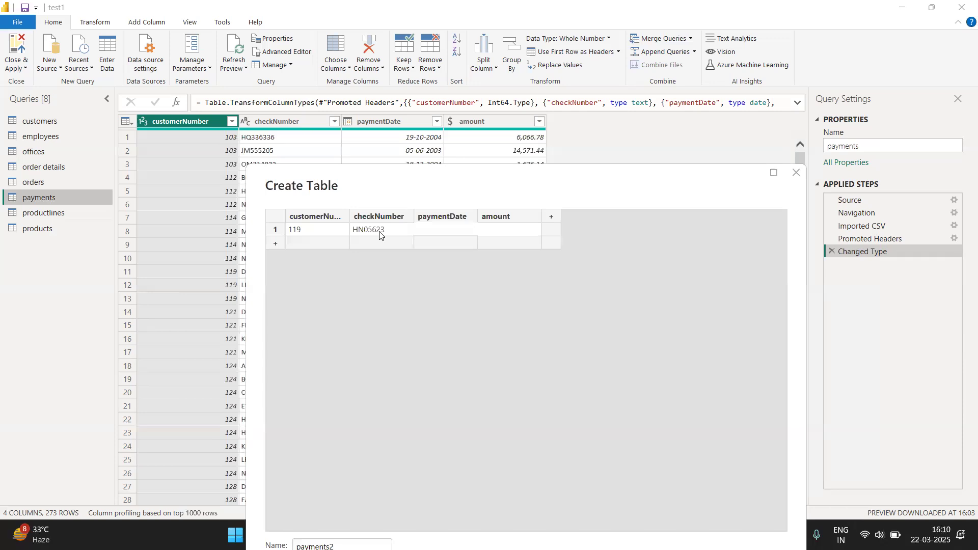
Complete the first row with payment date 15/08/2004 and amount 56023.23.
type("15/")
type("08/2004")
key("Tab")
type("56023")
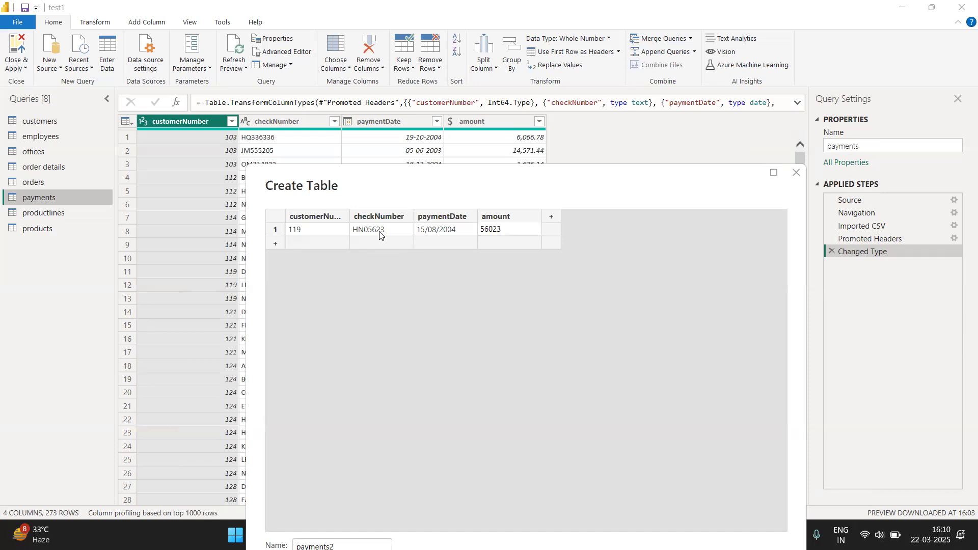
type(".23")
key("Tab")
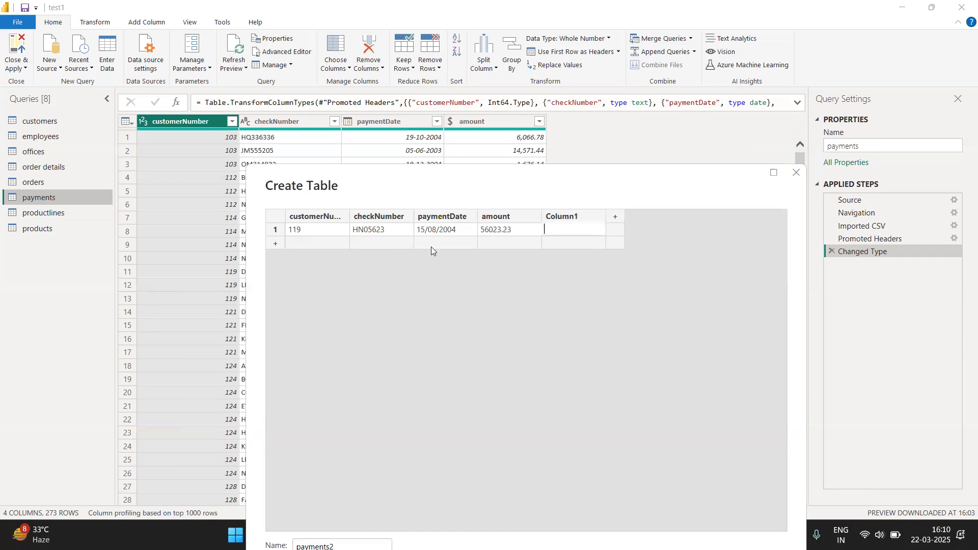
Add a blank column at the table's end and insert another directly after the amount column.
left_click(617, 219)
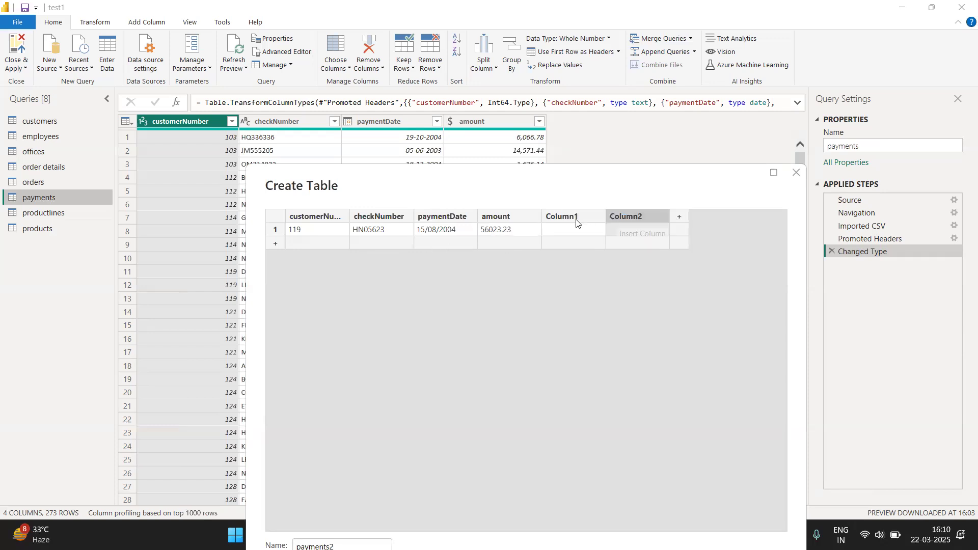
right_click(560, 221)
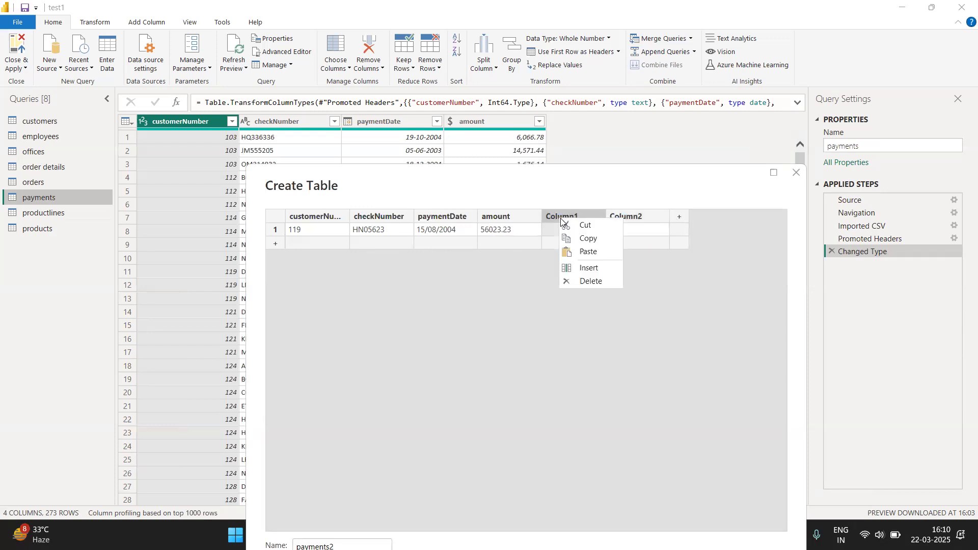
left_click(592, 270)
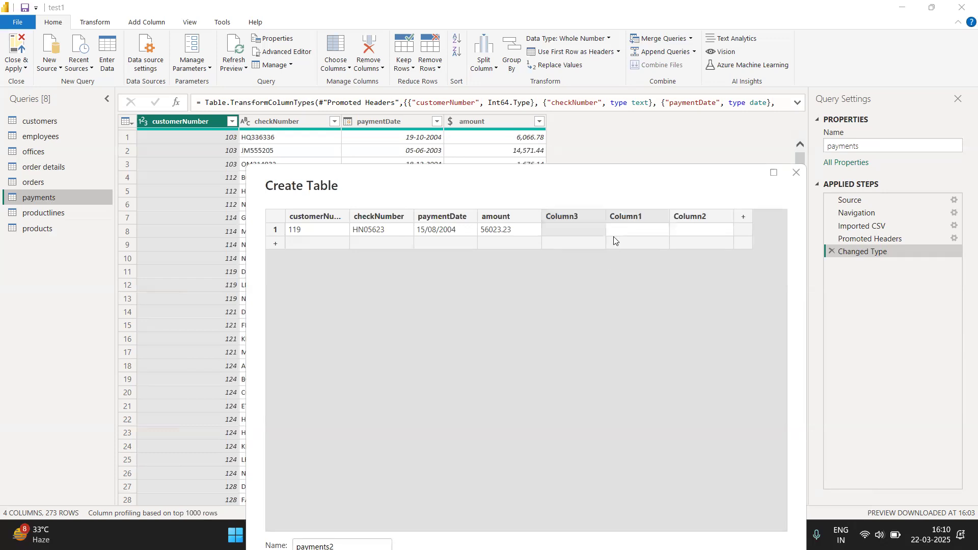
Delete the three blank columns after the amount column in the payments2 table.
right_click(577, 218)
left_click(601, 279)
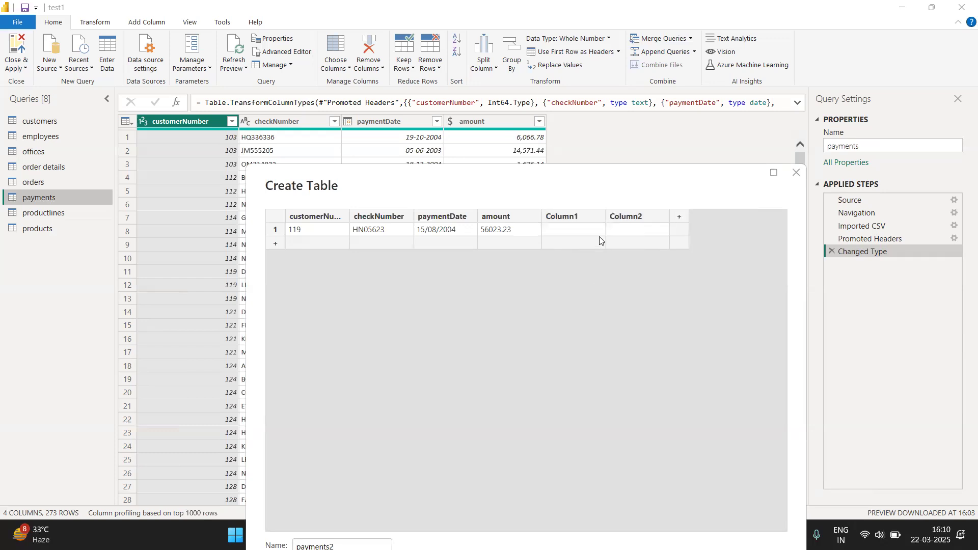
right_click(569, 222)
left_click(602, 283)
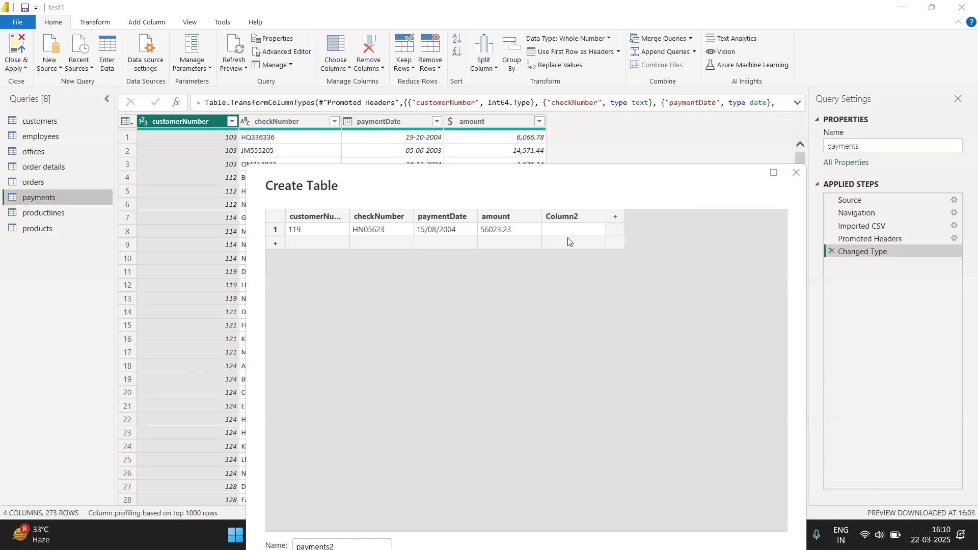
right_click(565, 220)
left_click(588, 283)
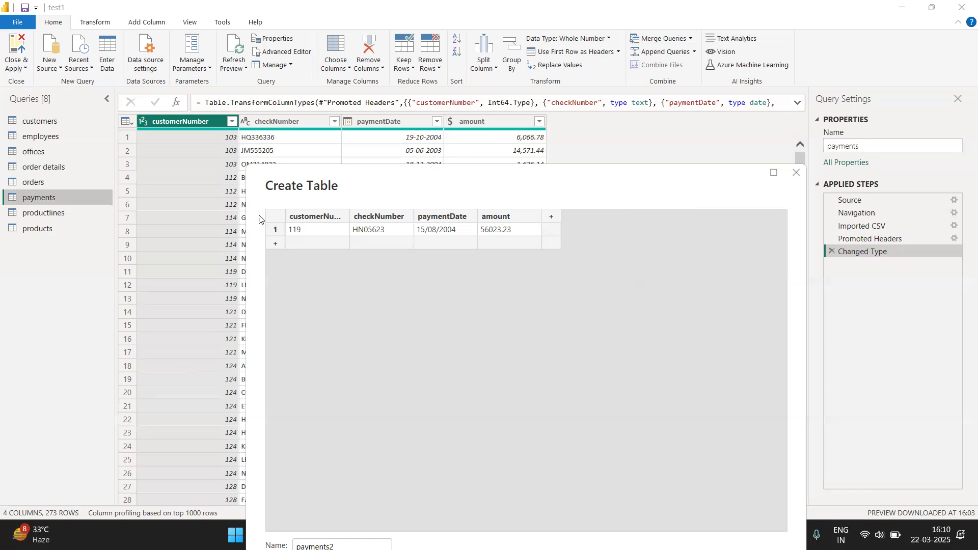
Add a second row to the payments2 table and fill in its customer number and check number.
left_click(276, 244)
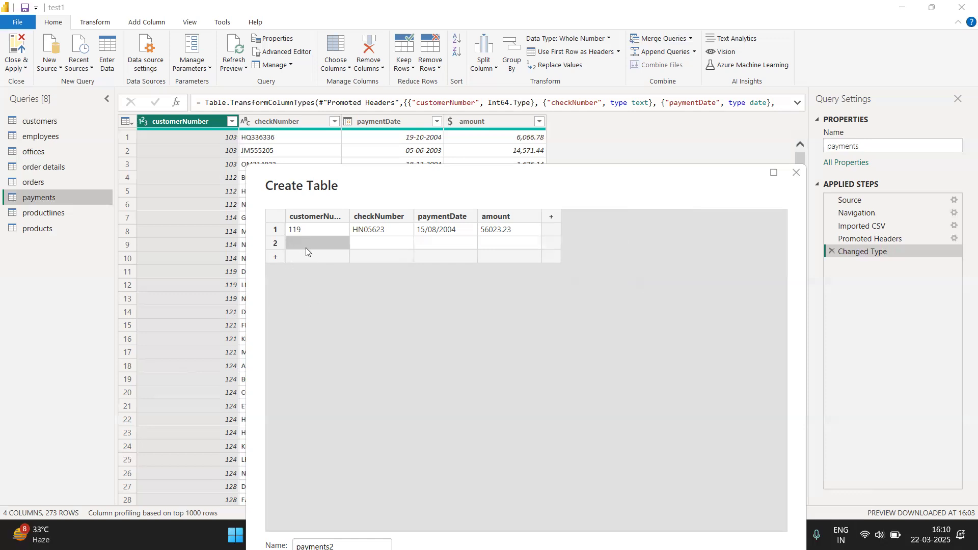
type("124")
key("Tab")
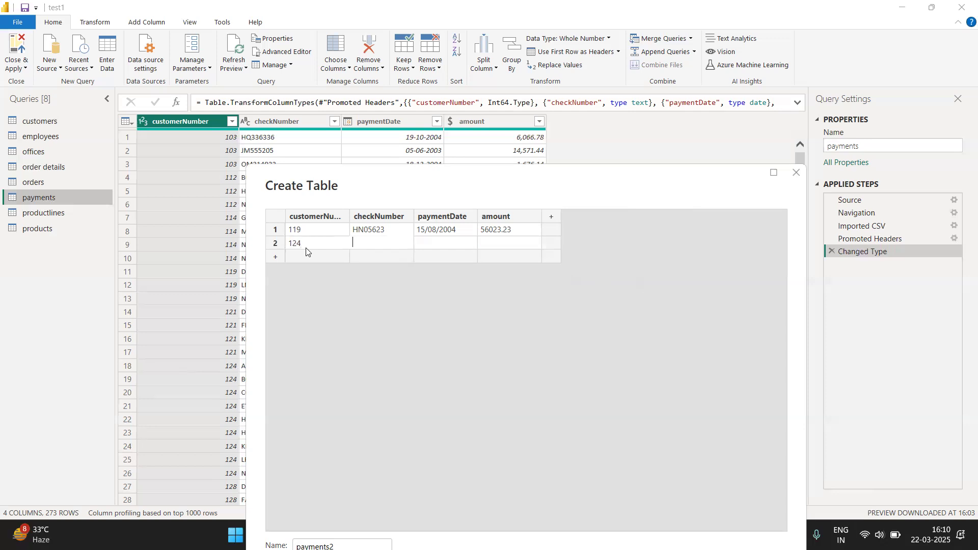
type("JM04556")
key("Tab")
Complete the second row with payment date 23/06/2005 and amount 23056.89, and create the payments2 table.
type("23/06/2005")
key("Tab")
type("23.69")
key("BackSpace")
key("BackSpace")
key("BackSpace")
type("056")
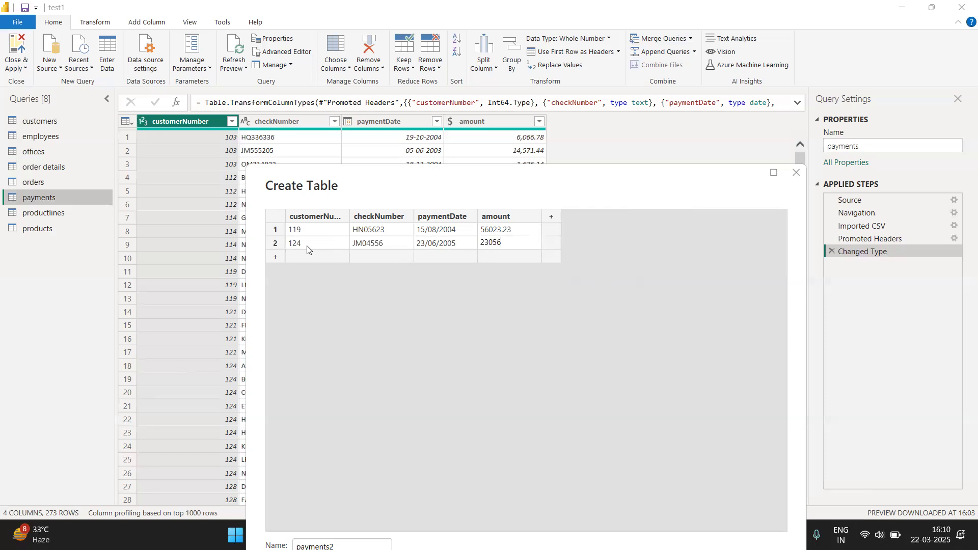
type(".89")
left_click_drag(458, 189, 349, 46)
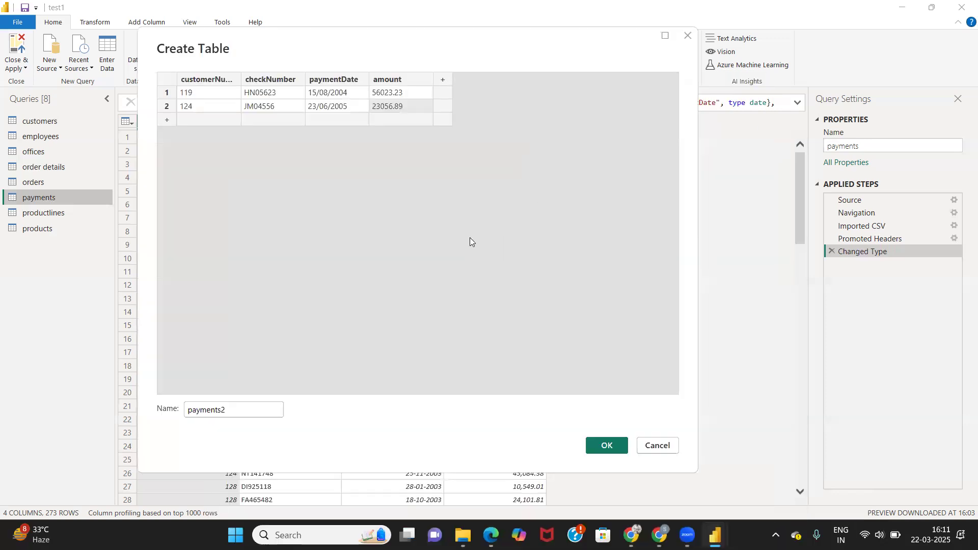
left_click(607, 446)
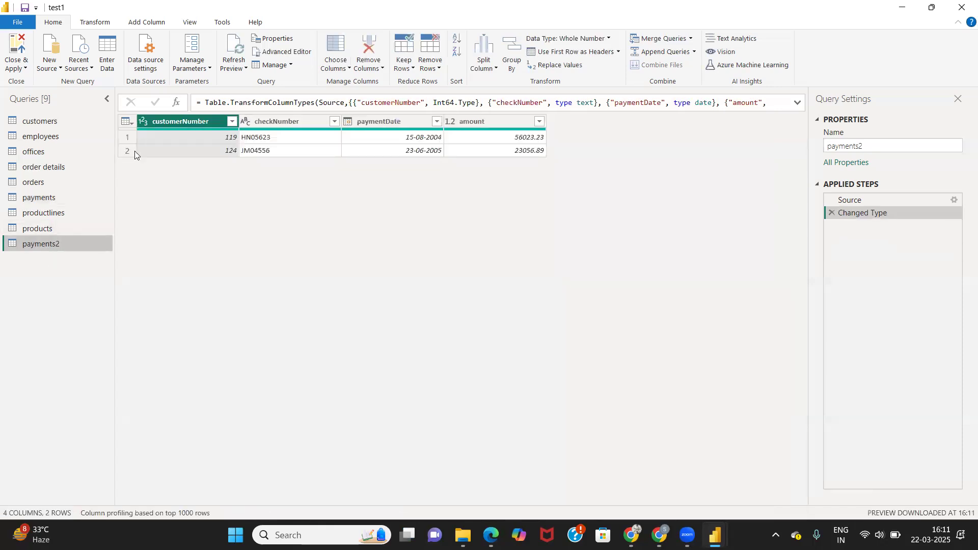
Open the payments query.
left_click(52, 199)
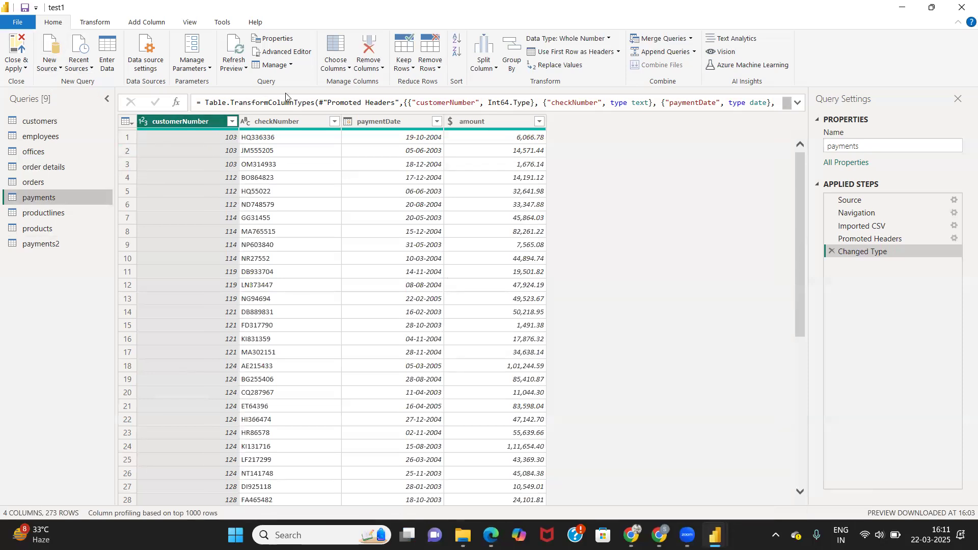
left_click(439, 70)
left_click(440, 70)
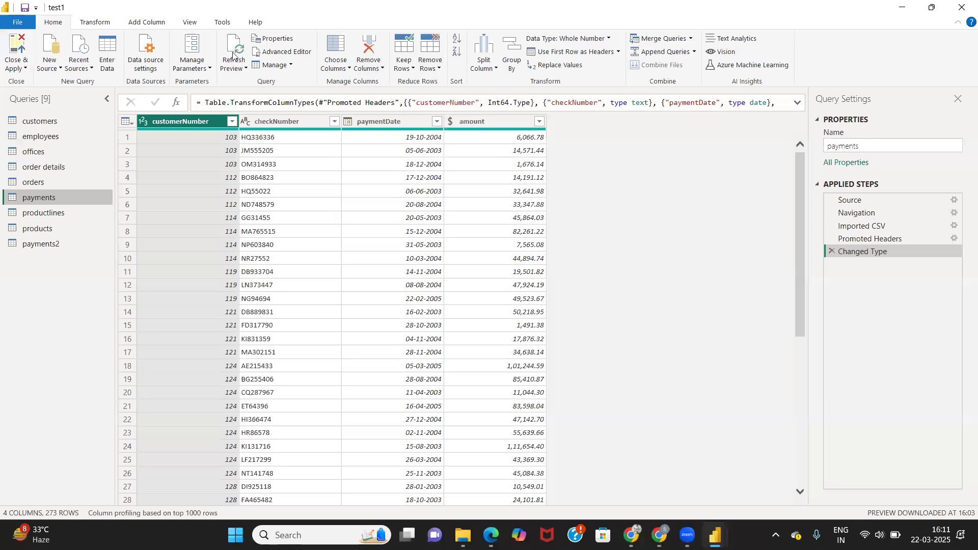
left_click(93, 22)
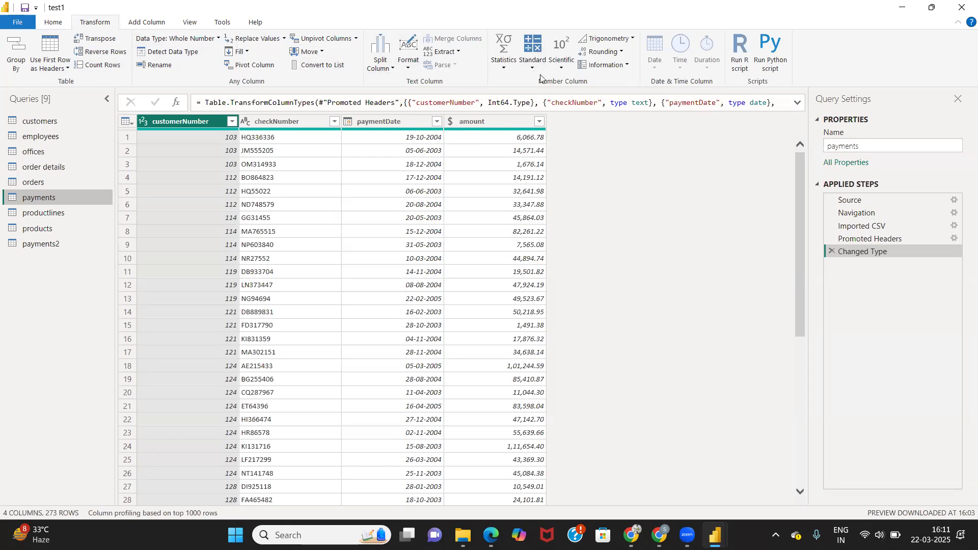
left_click(146, 23)
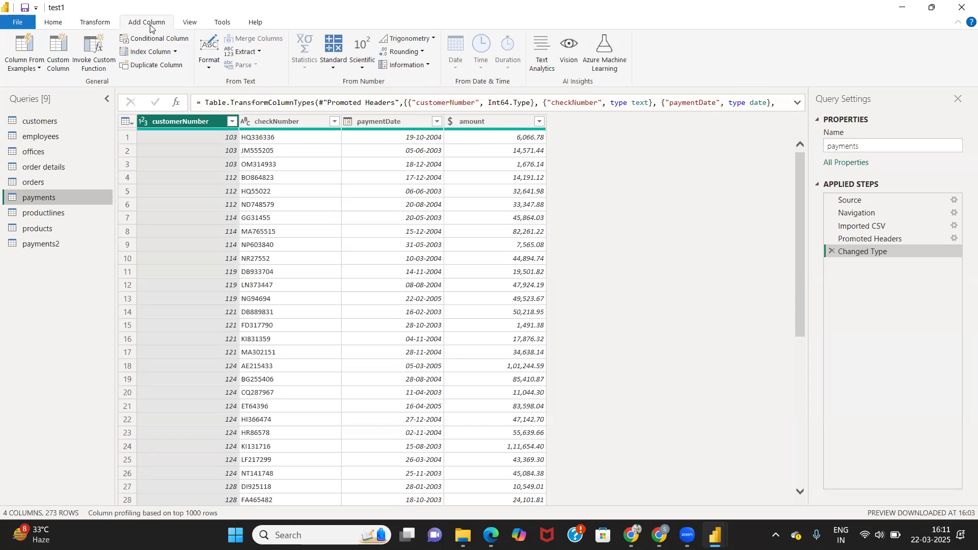
left_click(58, 24)
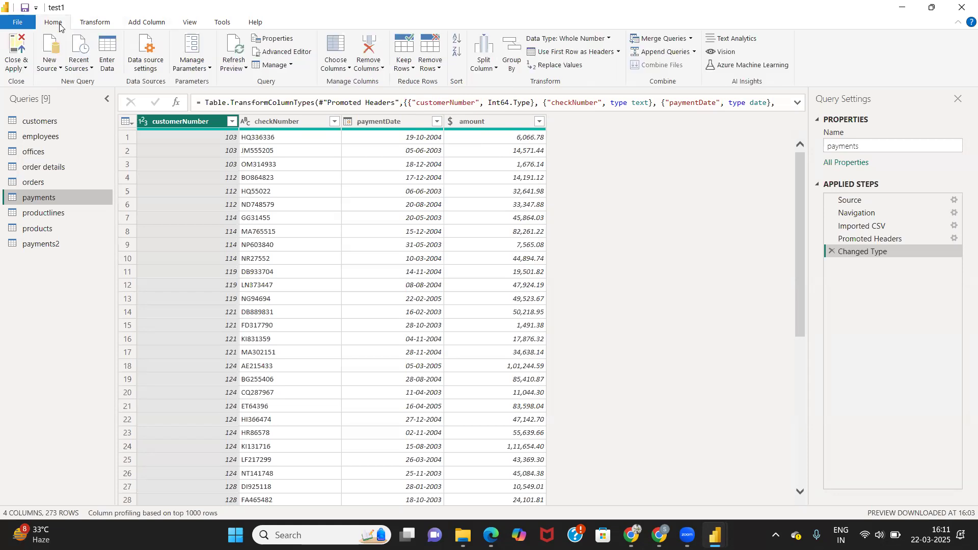
left_click(52, 71)
left_click(55, 68)
left_click(88, 68)
left_click(88, 69)
left_click(206, 68)
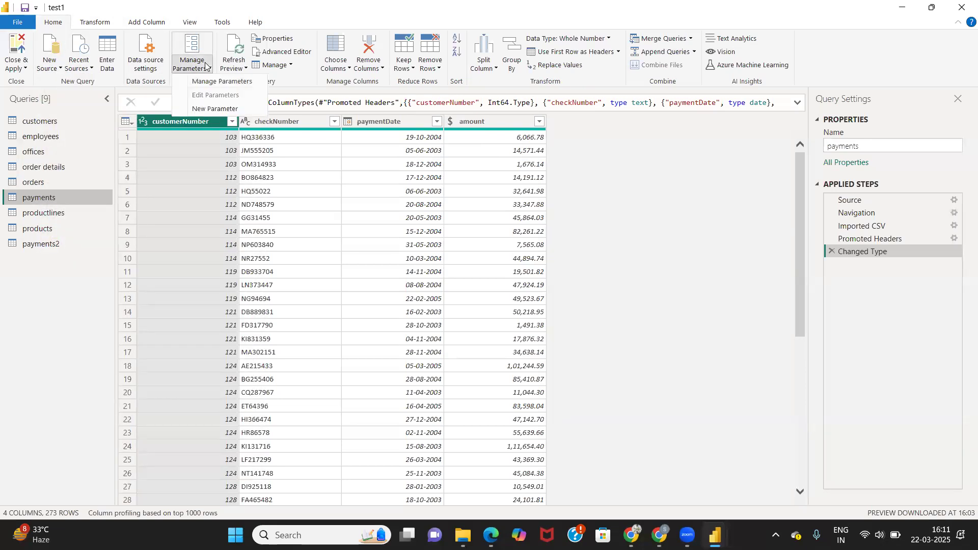
left_click(206, 68)
left_click(237, 65)
left_click(292, 82)
left_click(292, 66)
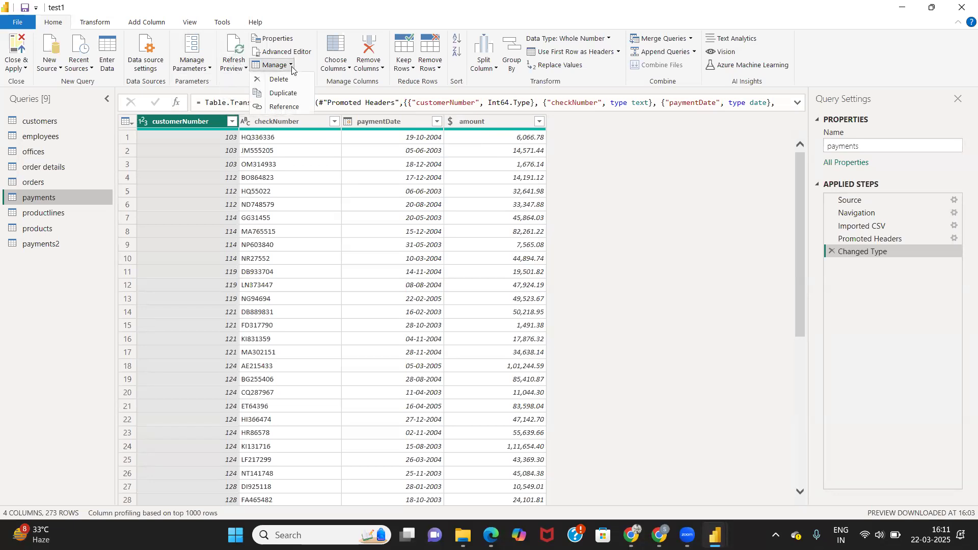
left_click(292, 68)
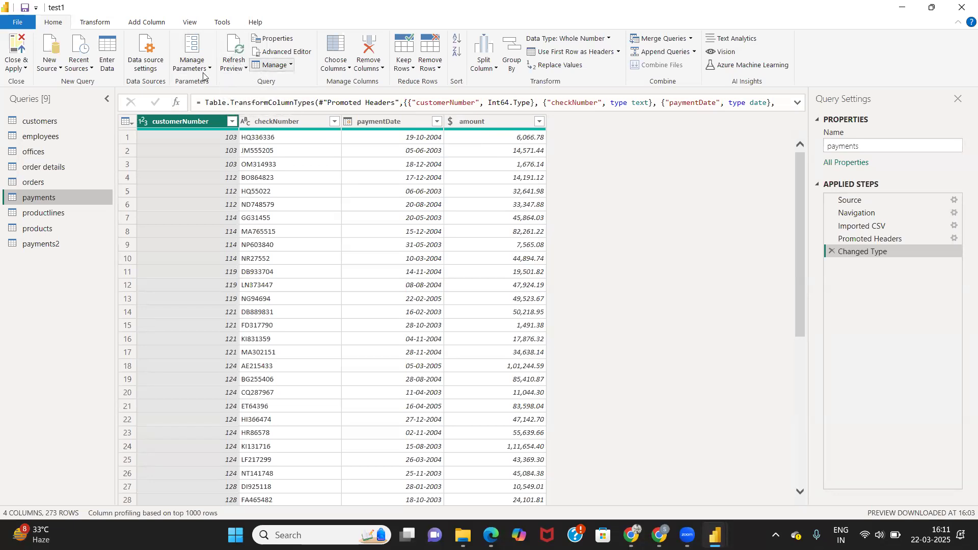
left_click(345, 71)
left_click(344, 71)
right_click(199, 123)
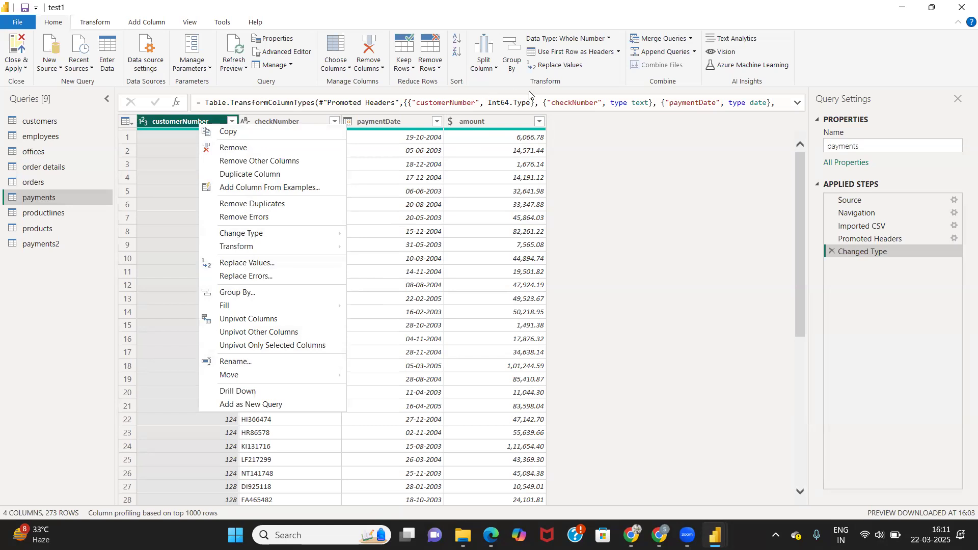
left_click(405, 181)
left_click(363, 178)
left_click(191, 138)
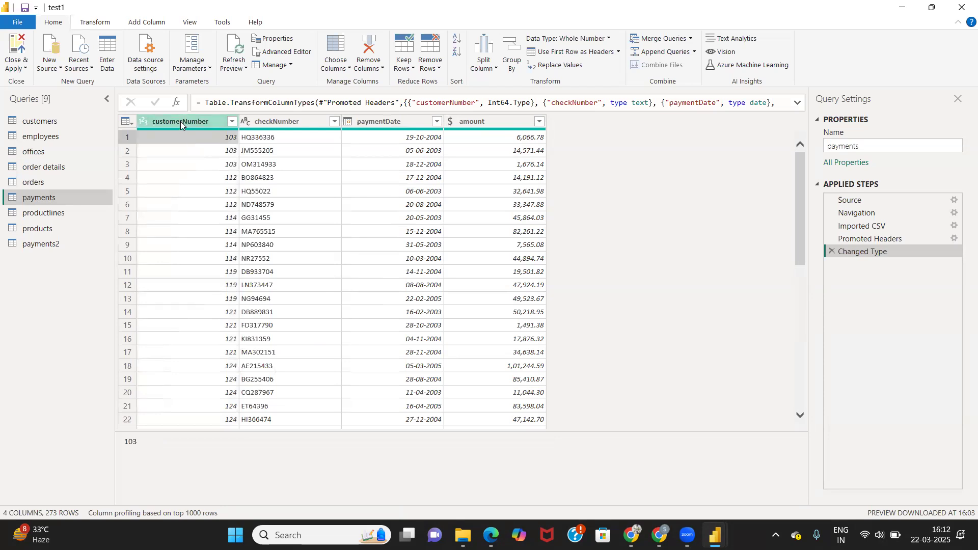
Count the values in the customerNumber column of payments, and remove the resulting applied step.
left_click(95, 23)
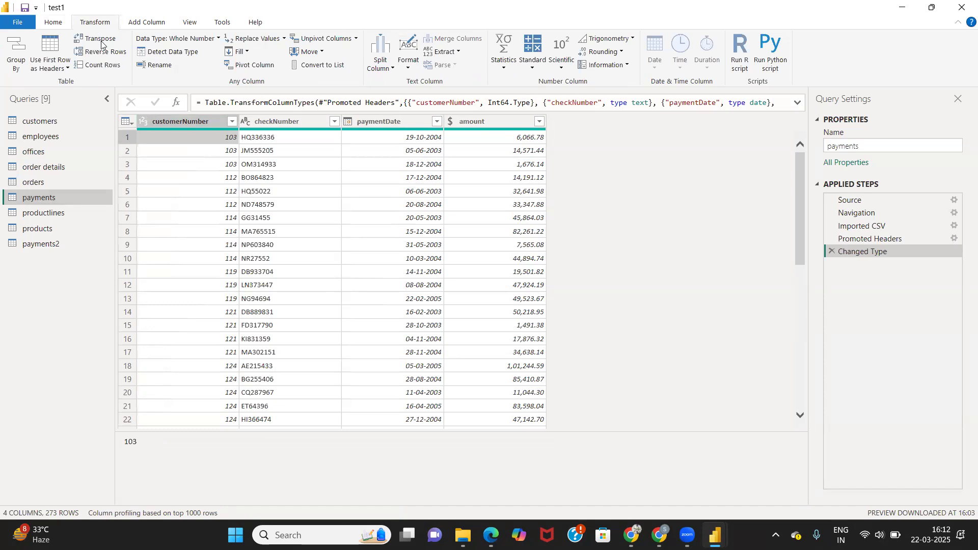
left_click(219, 38)
left_click(219, 39)
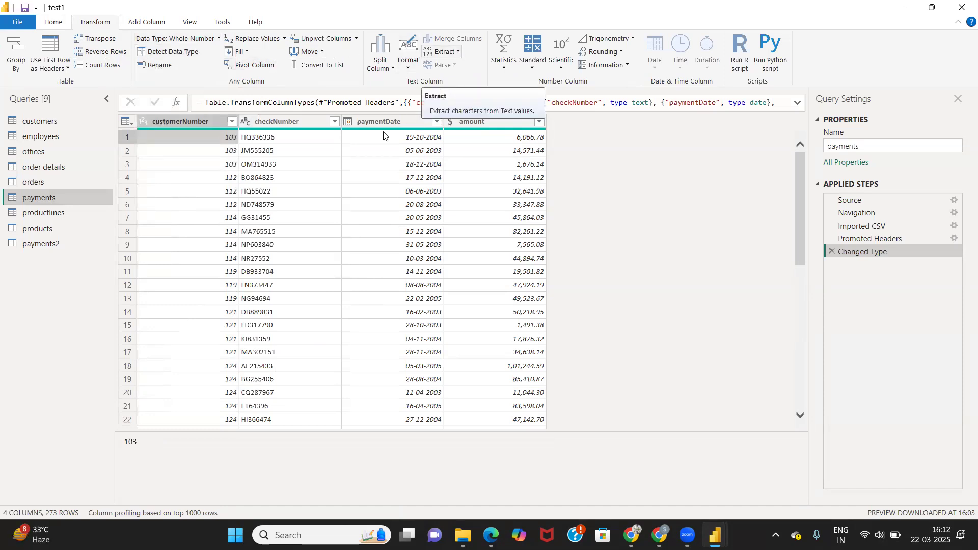
left_click(213, 121)
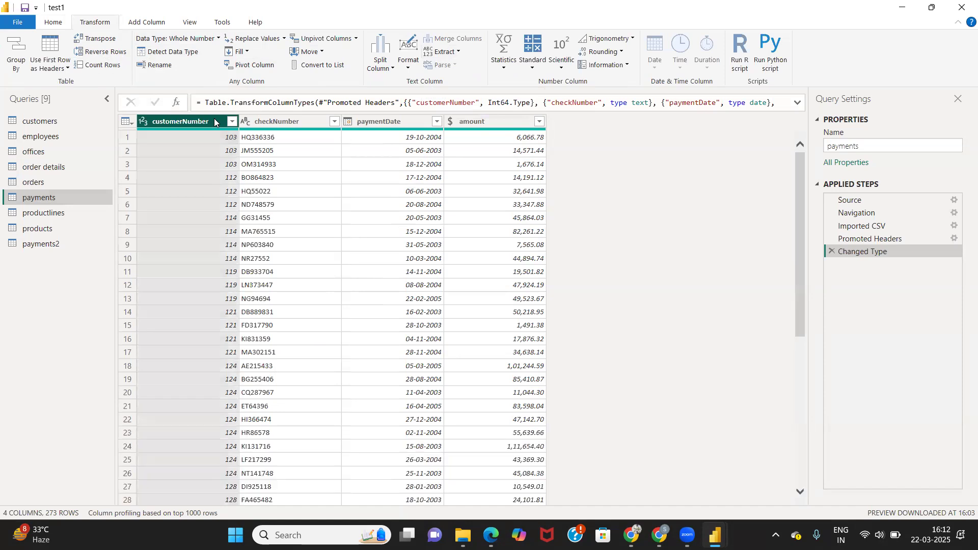
left_click(505, 67)
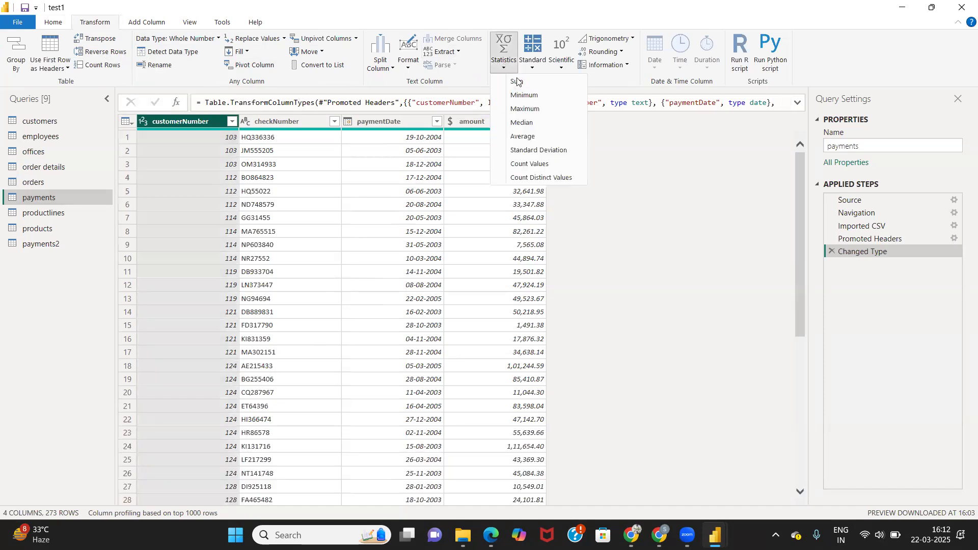
left_click(533, 167)
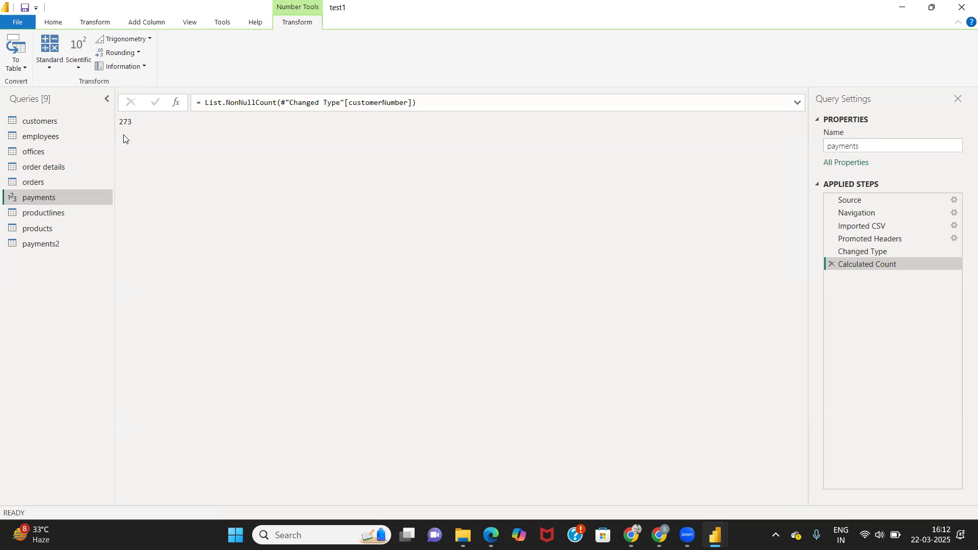
left_click(831, 264)
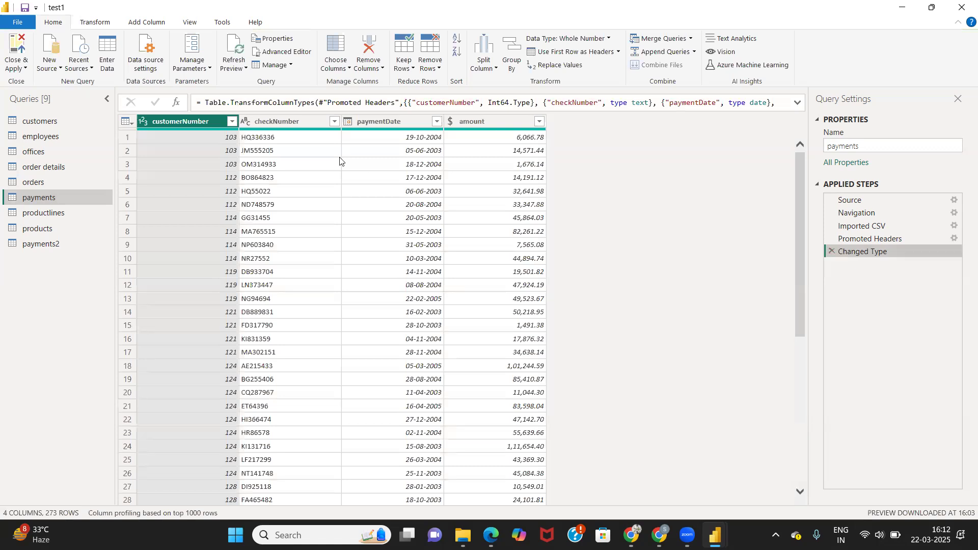
left_click(184, 21)
left_click(224, 24)
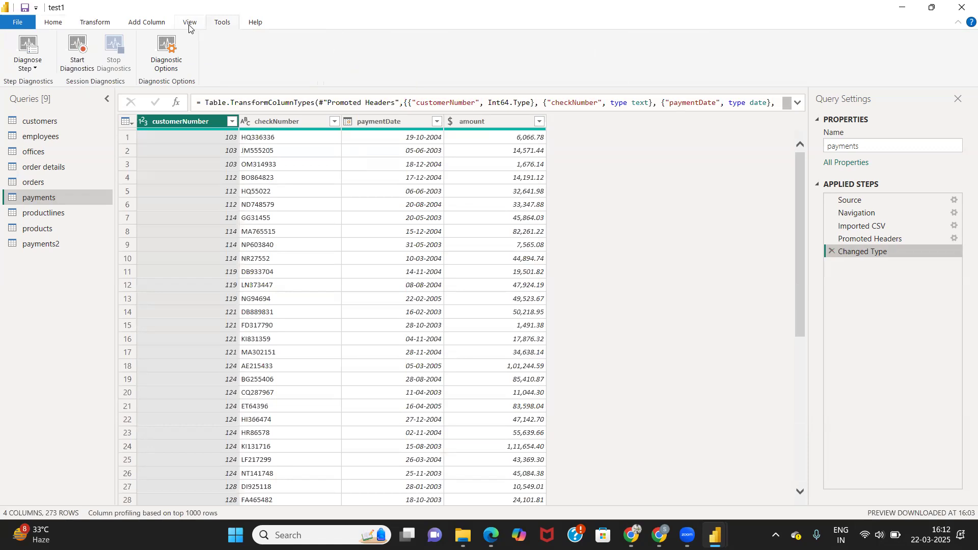
left_click(157, 23)
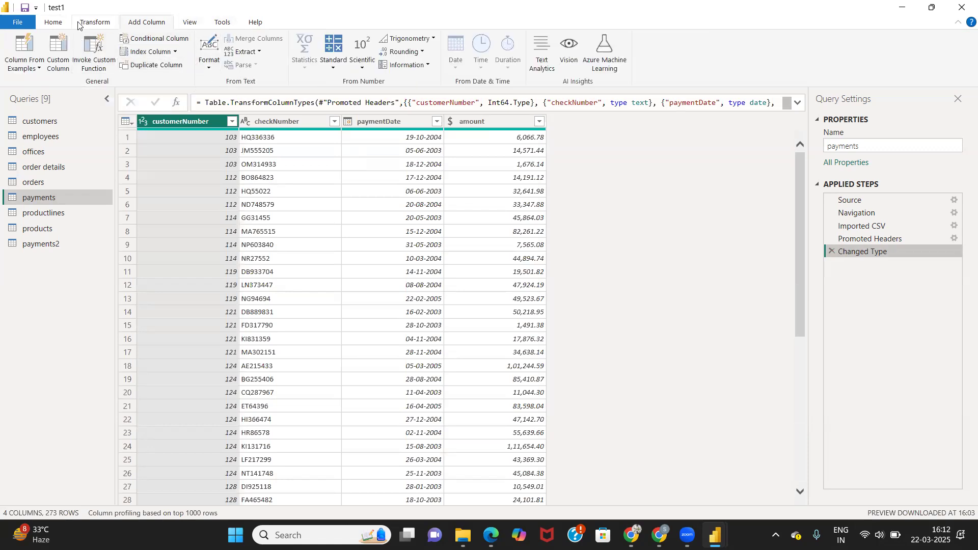
Set up a two-table append on the payments query with payments2 as the table to append.
left_click(59, 24)
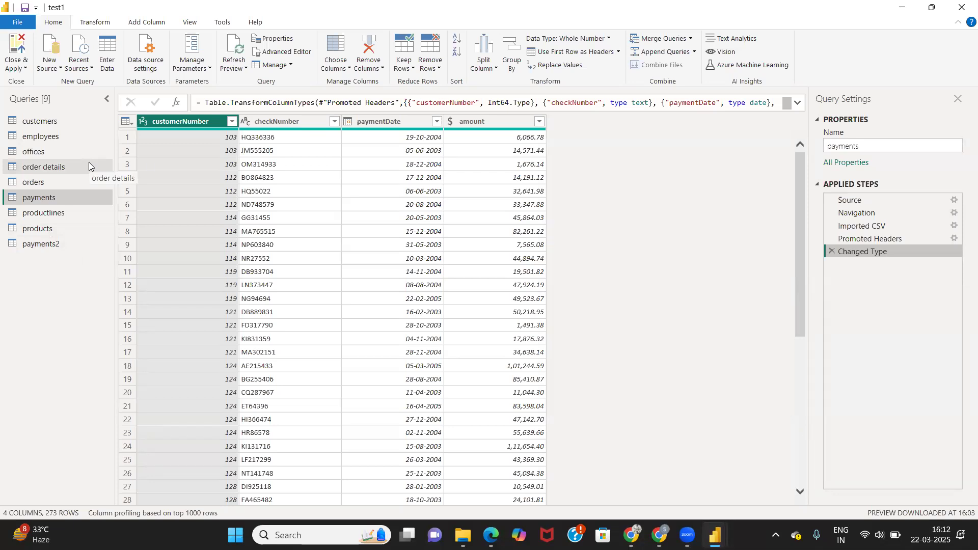
left_click(675, 51)
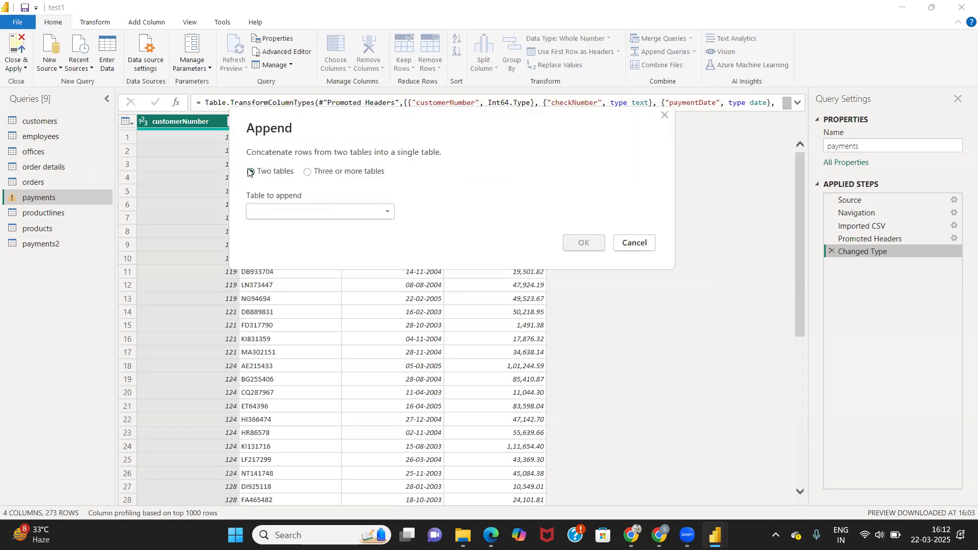
left_click(312, 175)
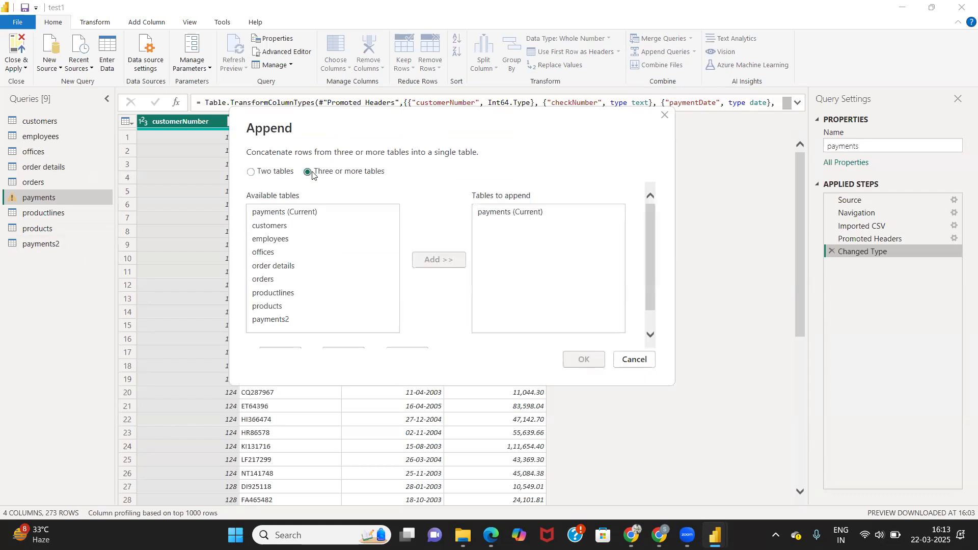
left_click(492, 215)
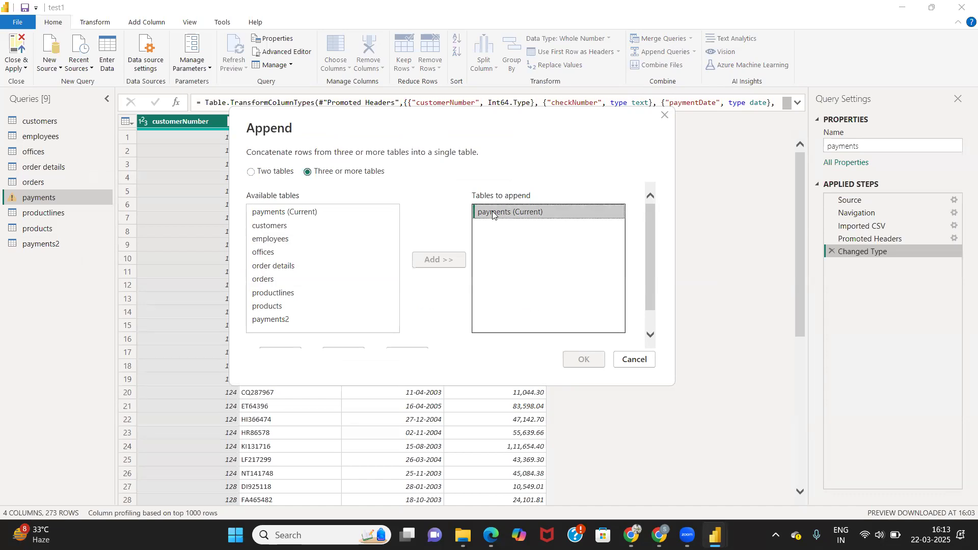
left_click(252, 170)
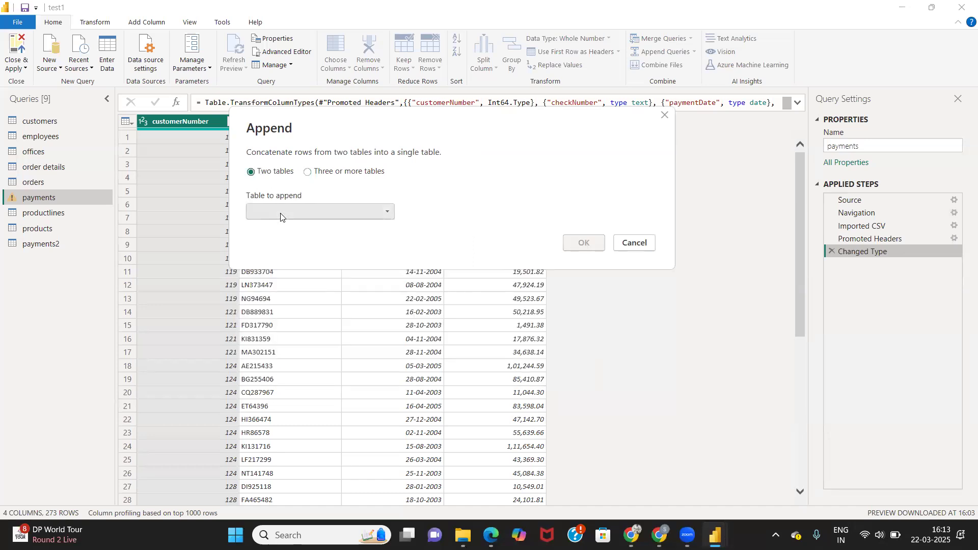
left_click(281, 211)
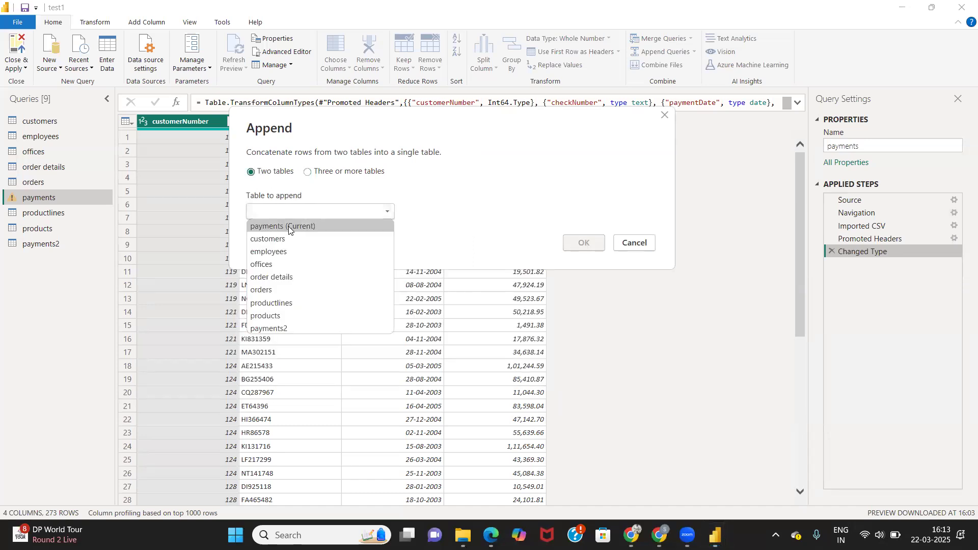
left_click(298, 328)
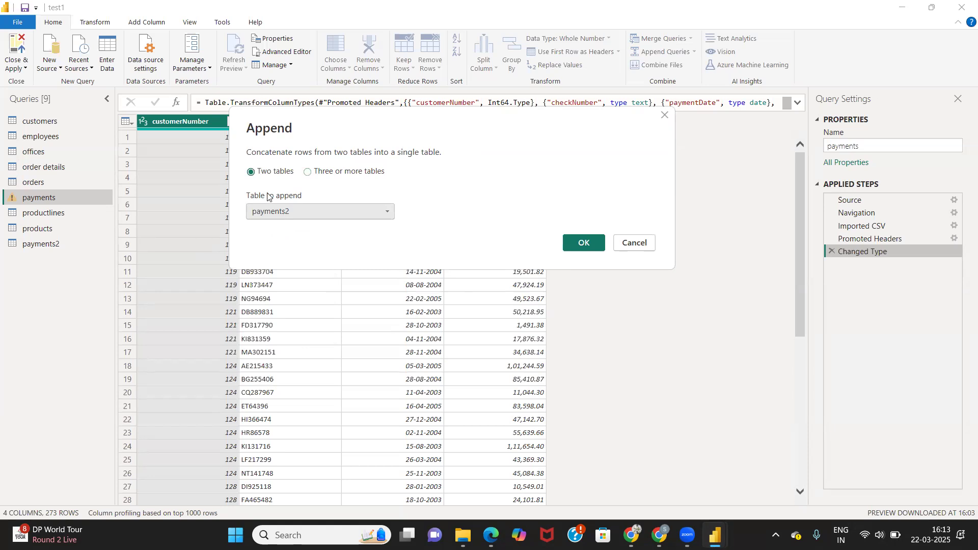
left_click(309, 173)
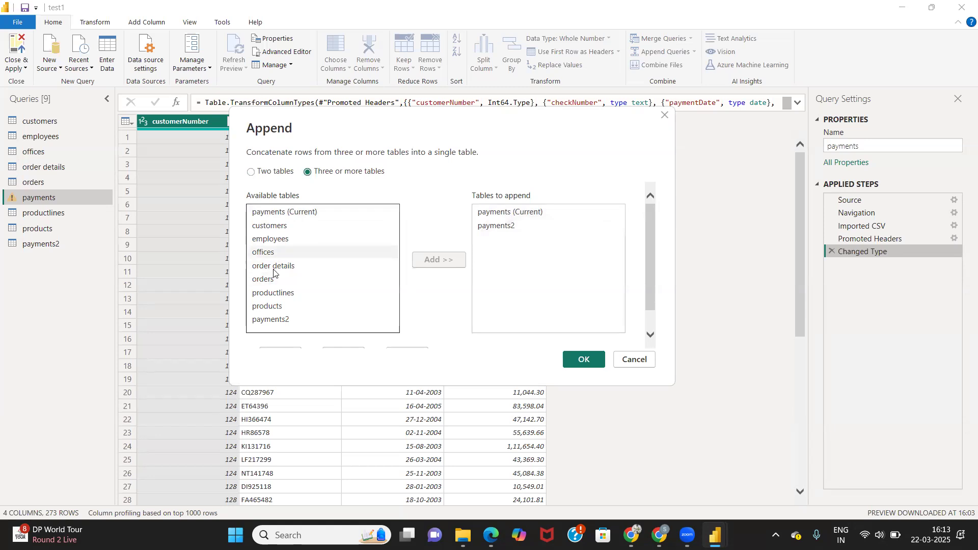
left_click(272, 307)
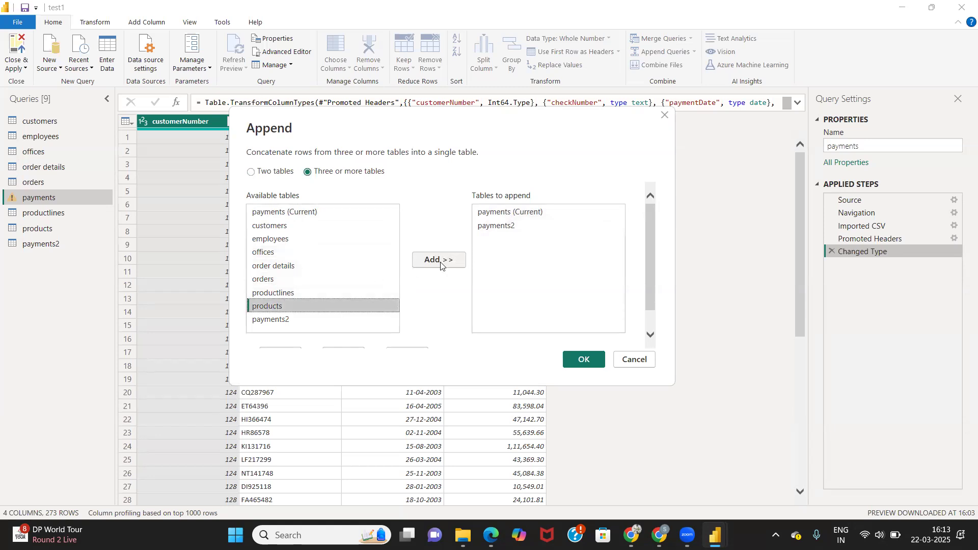
left_click(441, 262)
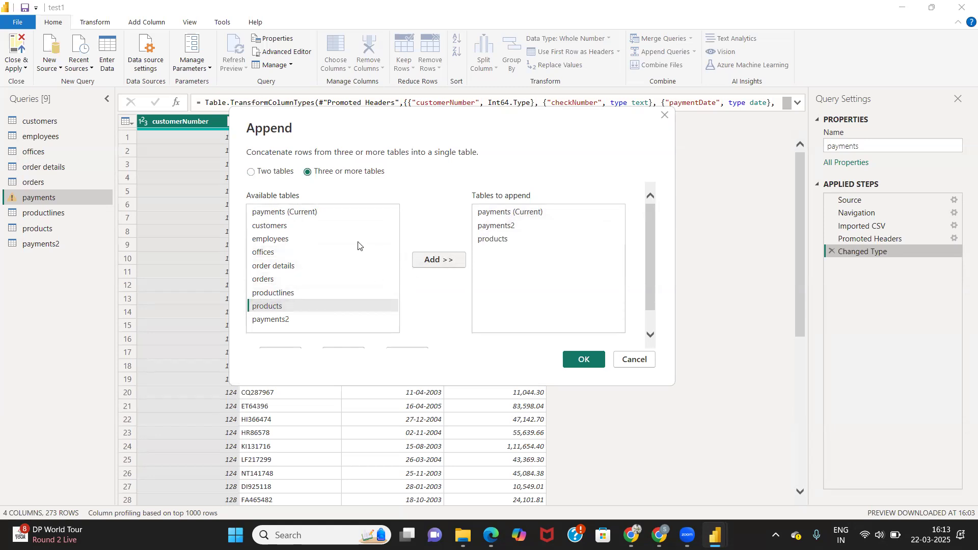
scroll(365, 275, "down", 1)
scroll(366, 275, "up", 1)
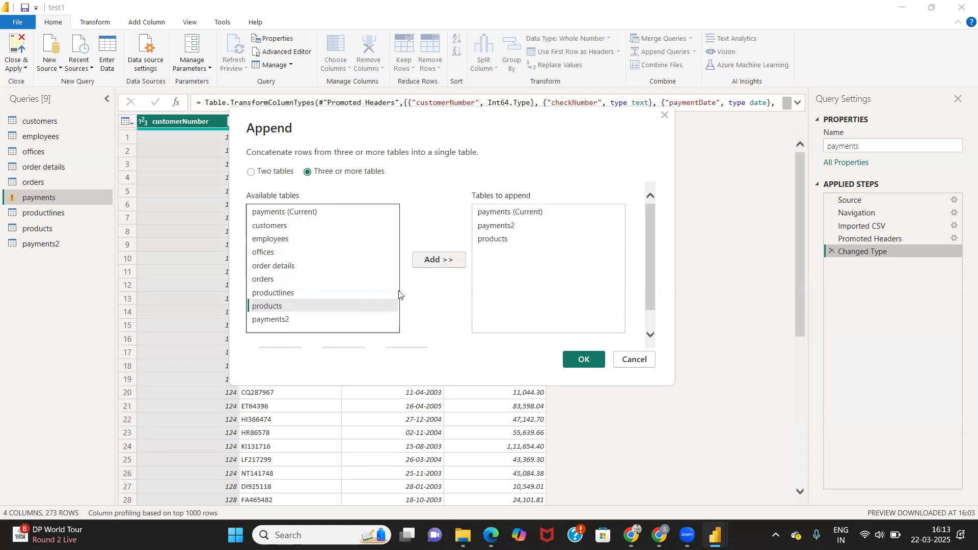
scroll(393, 290, "down", 1)
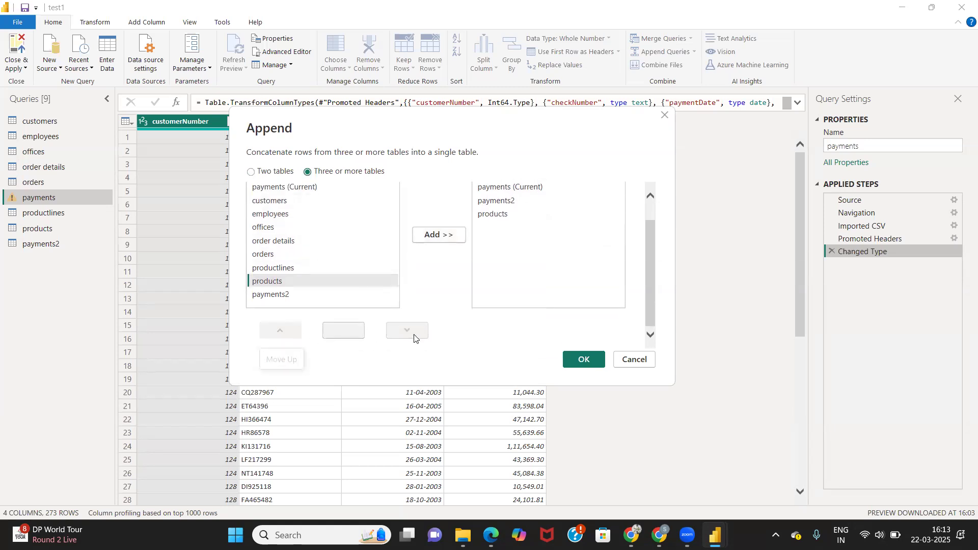
left_click(258, 173)
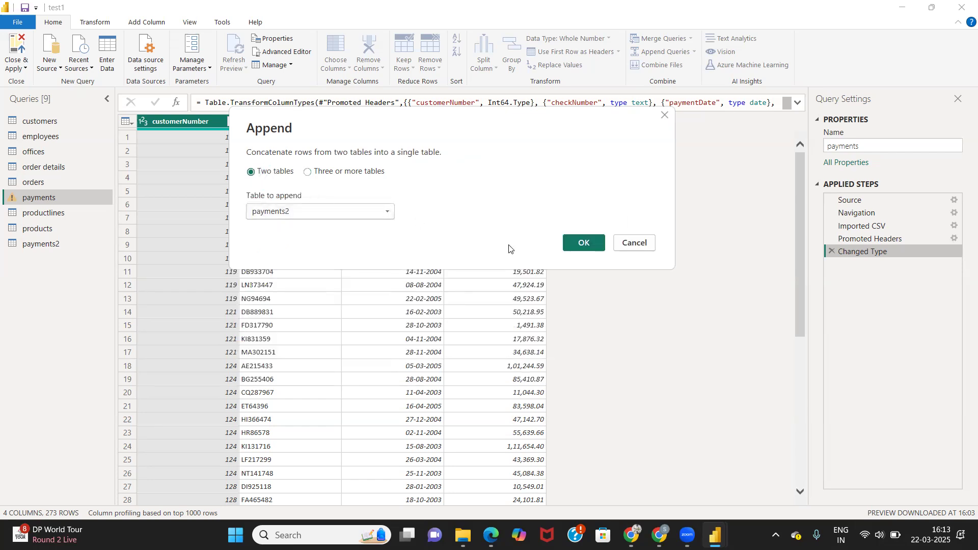
Apply the two-table append of payments2 to the payments query and look through the combined rows.
left_click(583, 244)
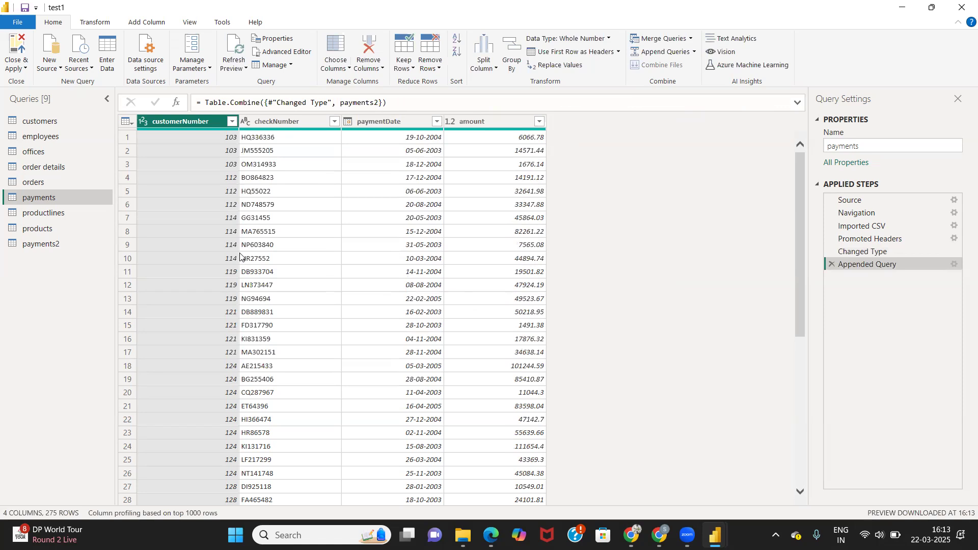
scroll(240, 253, "down", 3)
scroll(240, 254, "down", 5)
scroll(237, 250, "up", 15)
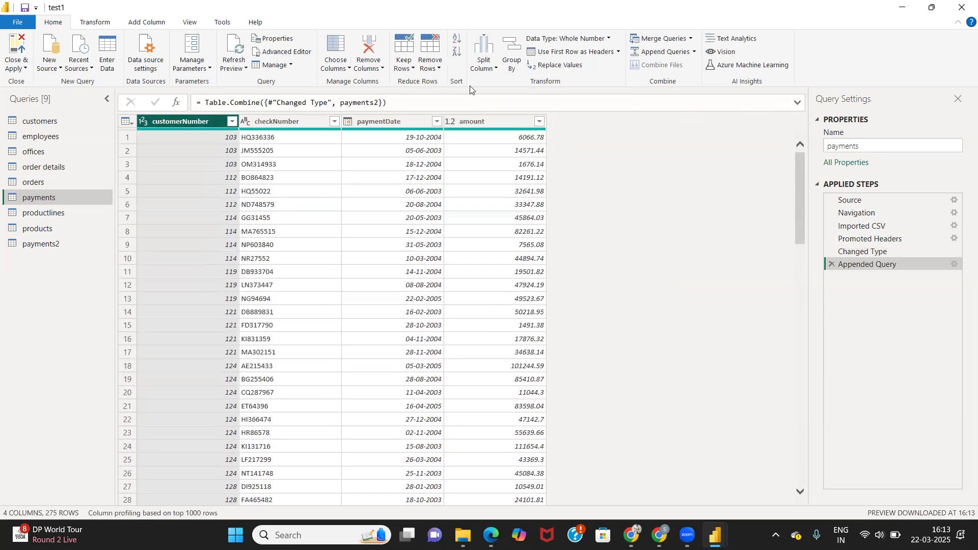
Count the values in the customerNumber column of the appended payments query, and remove the resulting applied step.
left_click(91, 22)
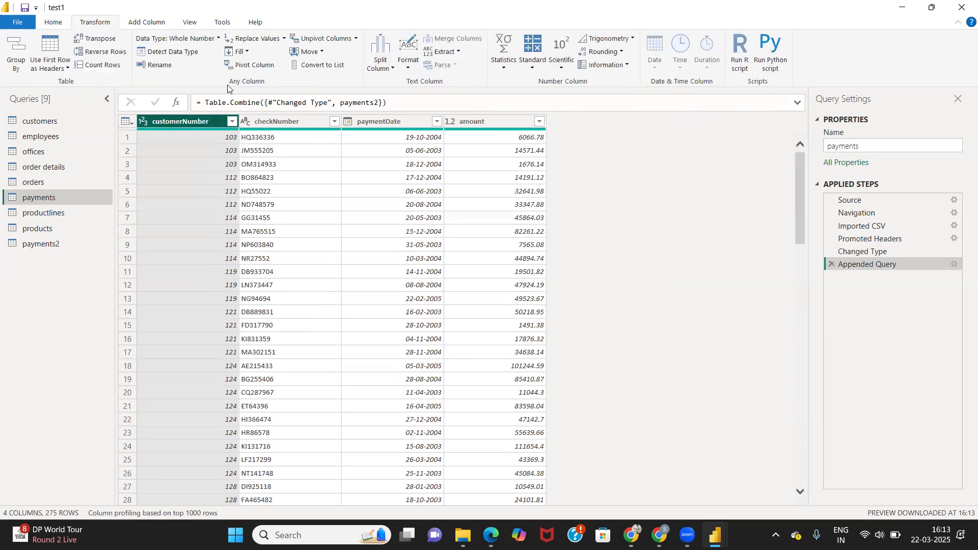
left_click(504, 53)
left_click(533, 164)
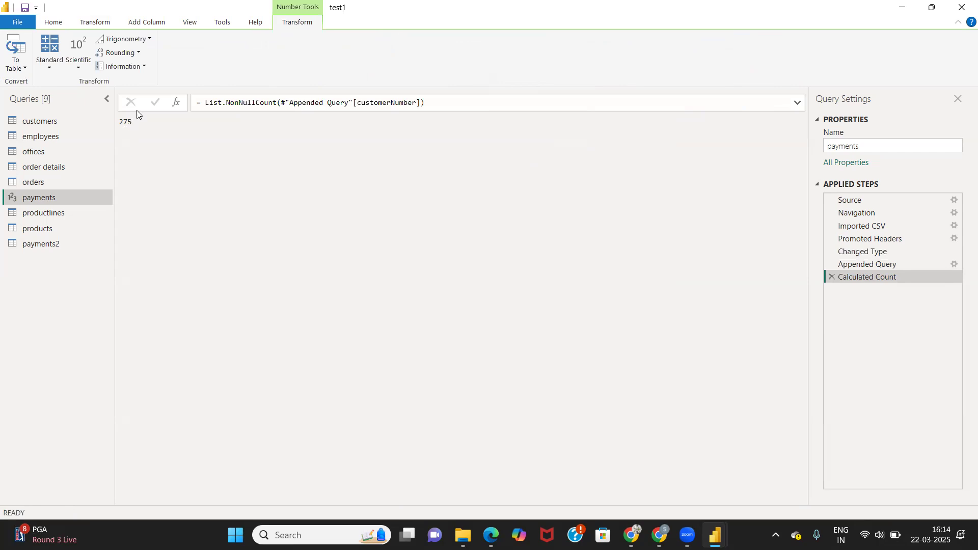
left_click(832, 277)
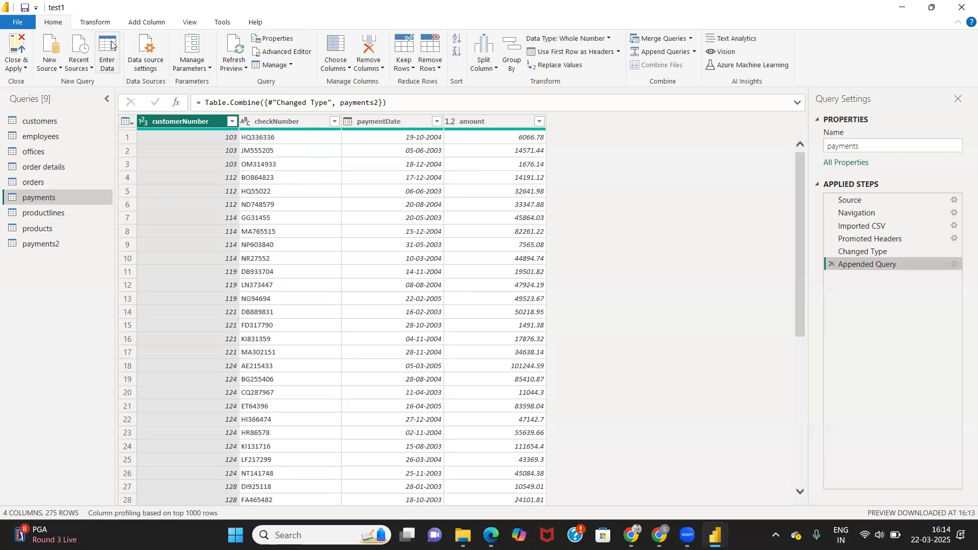
left_click(90, 23)
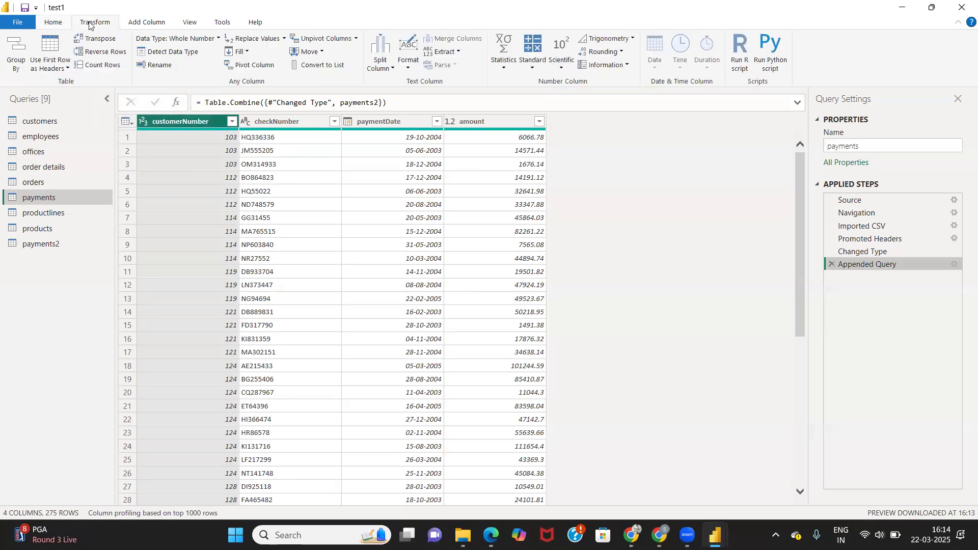
left_click(133, 23)
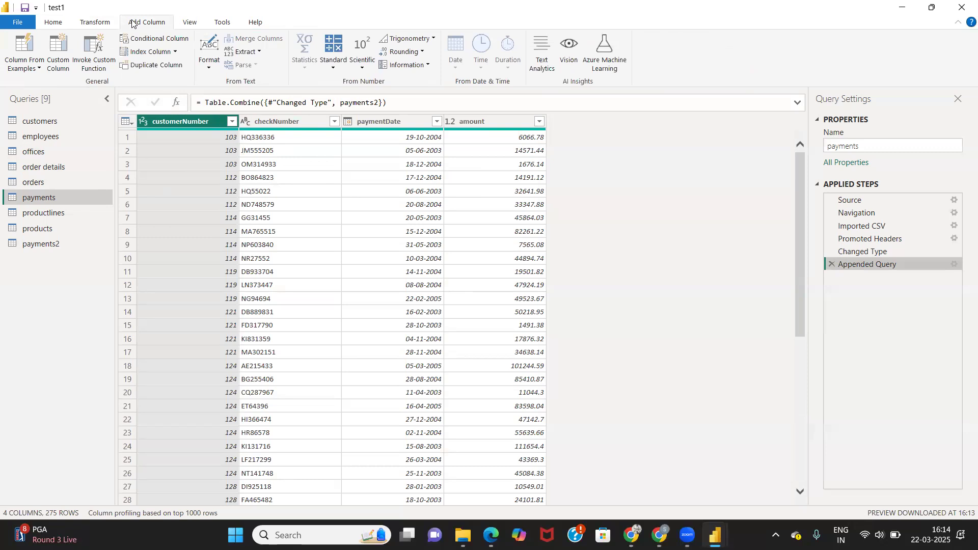
left_click(102, 22)
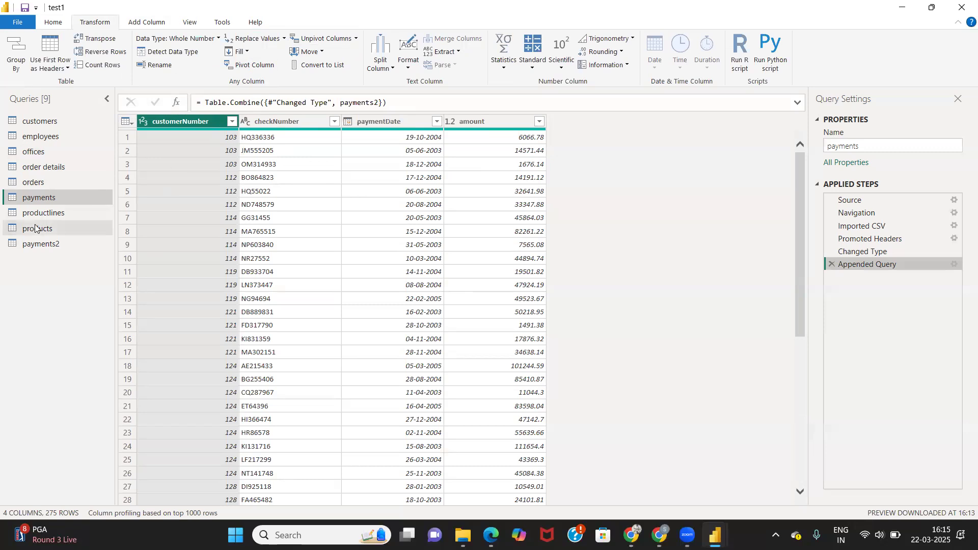
Start a new manually entered table and enter "No. of Customers" in the first row of Column1.
left_click(52, 21)
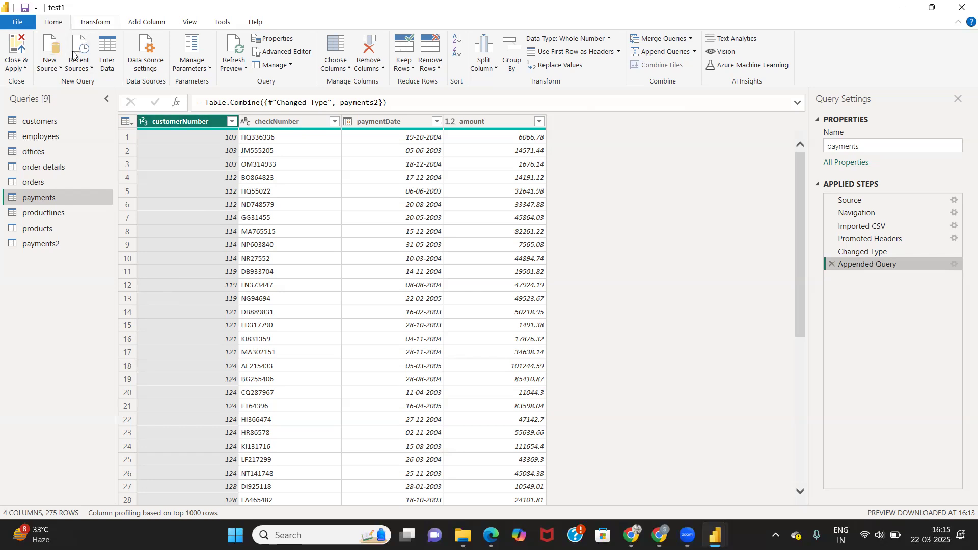
left_click(106, 54)
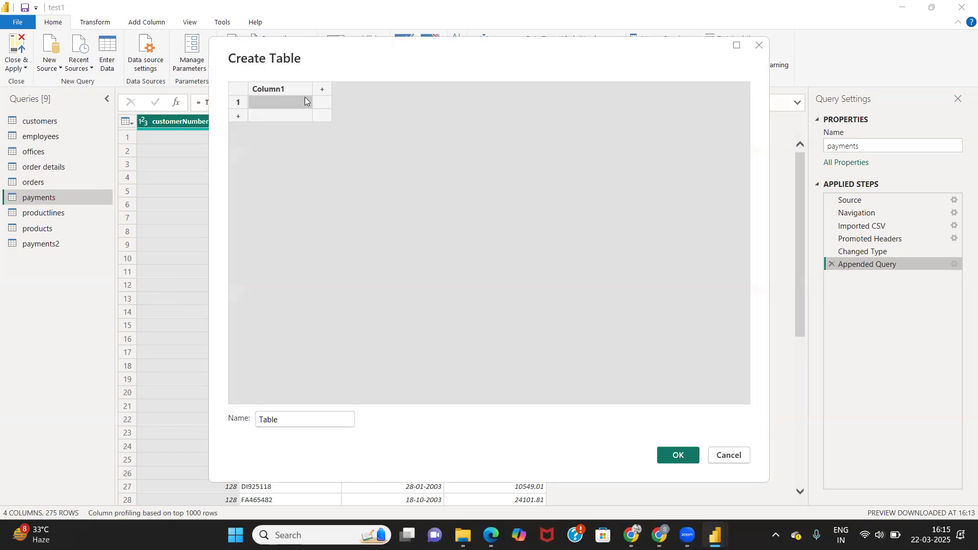
left_click(277, 105)
type("No")
type(". ")
type("of Customers")
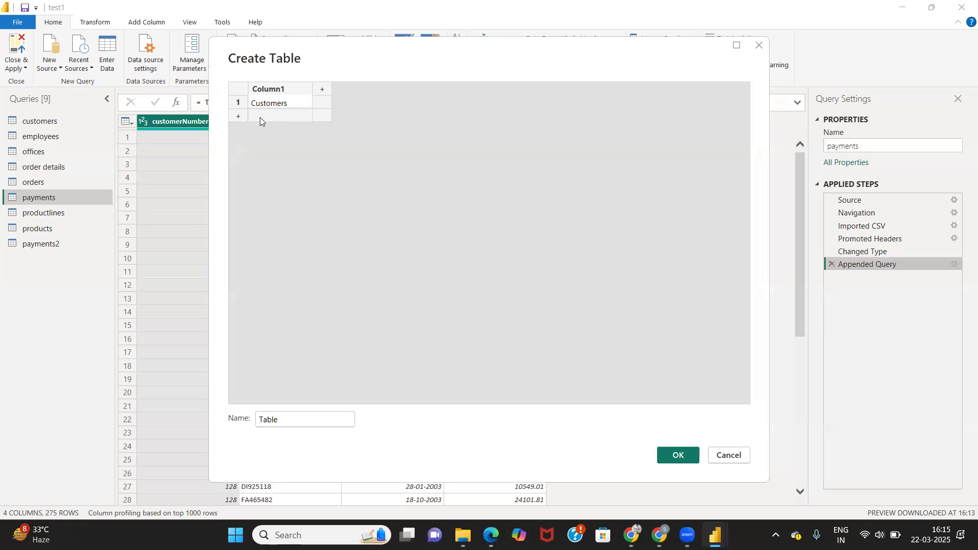
Add a second row labelled "Sales" in Column1, and delete the empty third row.
left_click(242, 115)
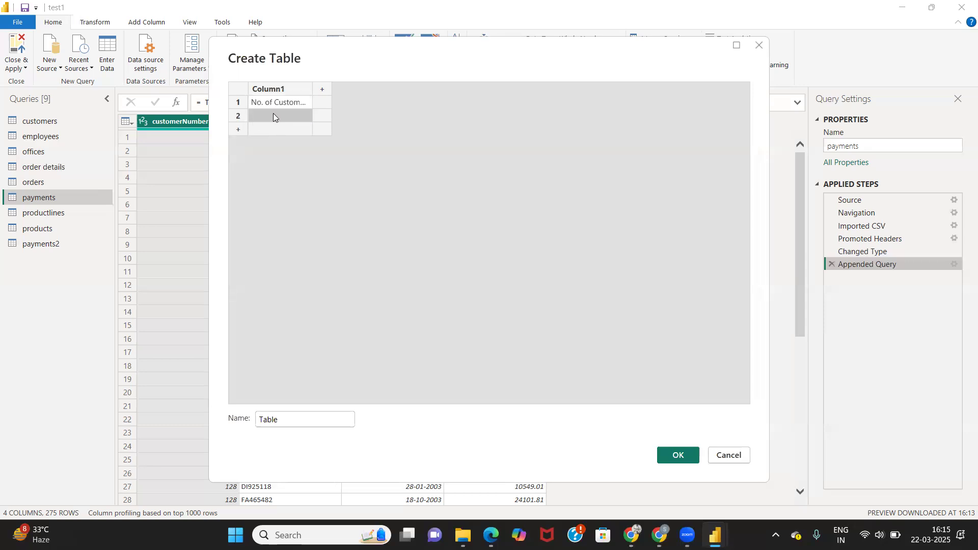
left_click(268, 116)
type("Sales")
key("Return")
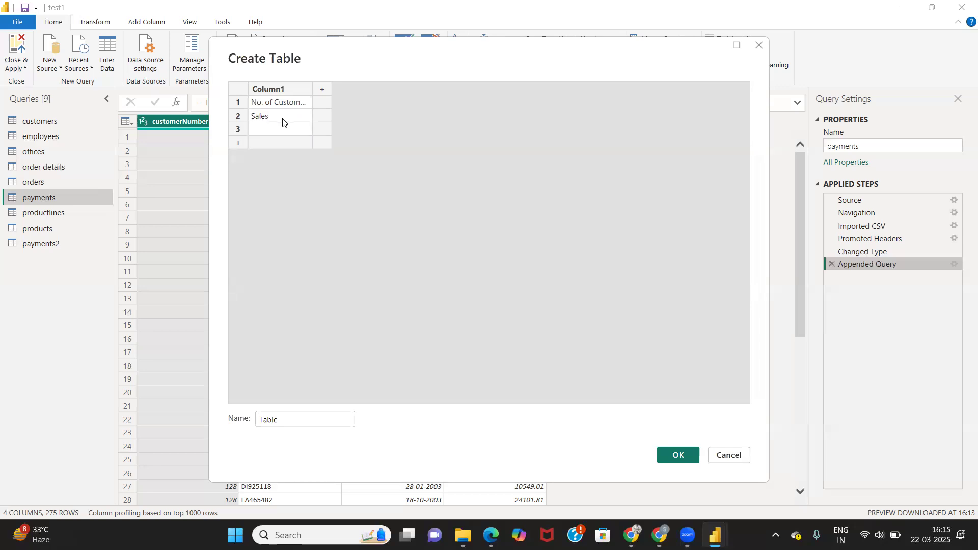
right_click(238, 128)
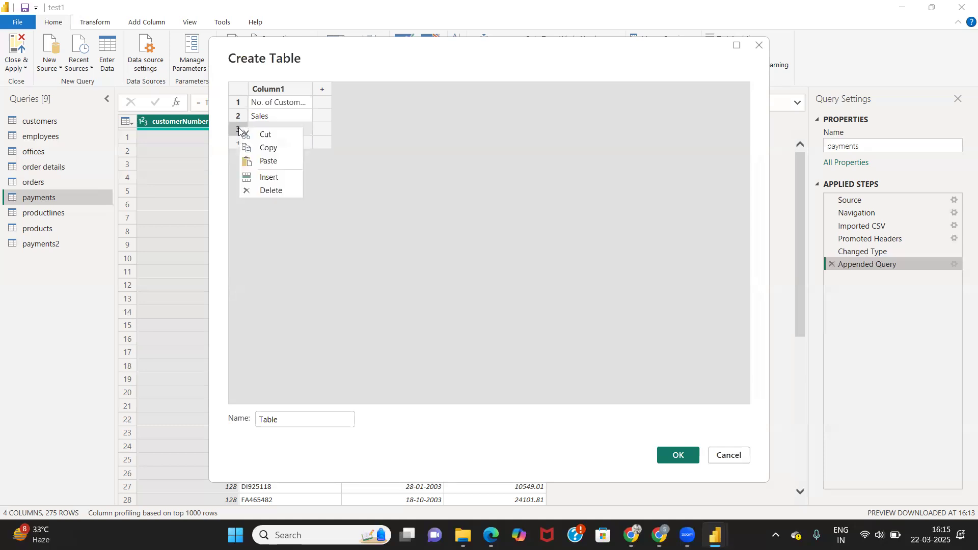
left_click(262, 190)
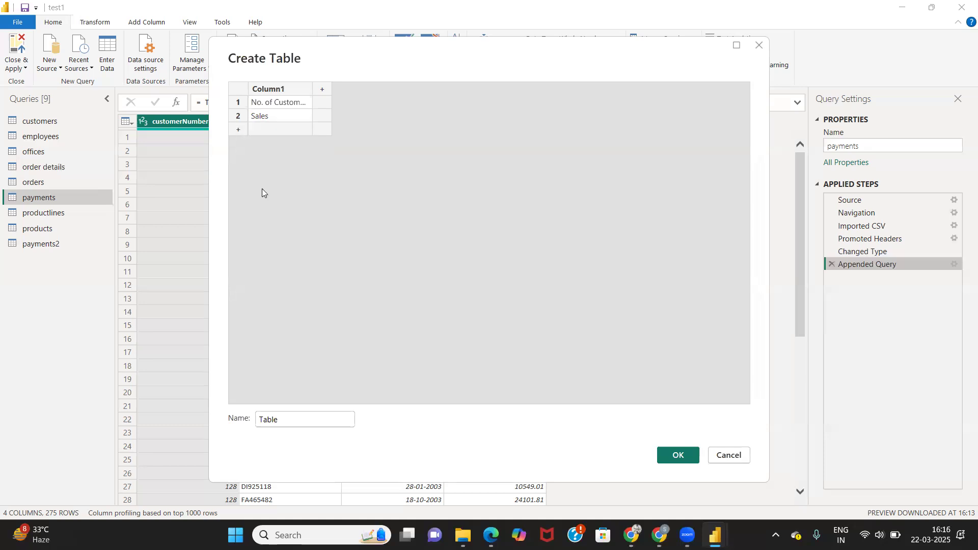
Add seven columns after Column1 named Mon, Tue, Wed, Thu, Fri, Sat and Sun.
left_click(321, 92)
double_click(336, 95)
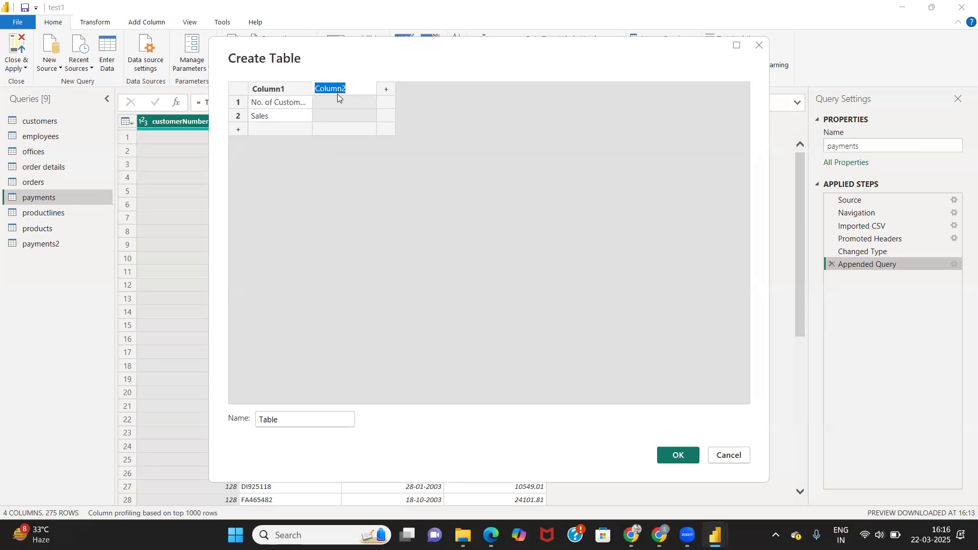
key("Tab")
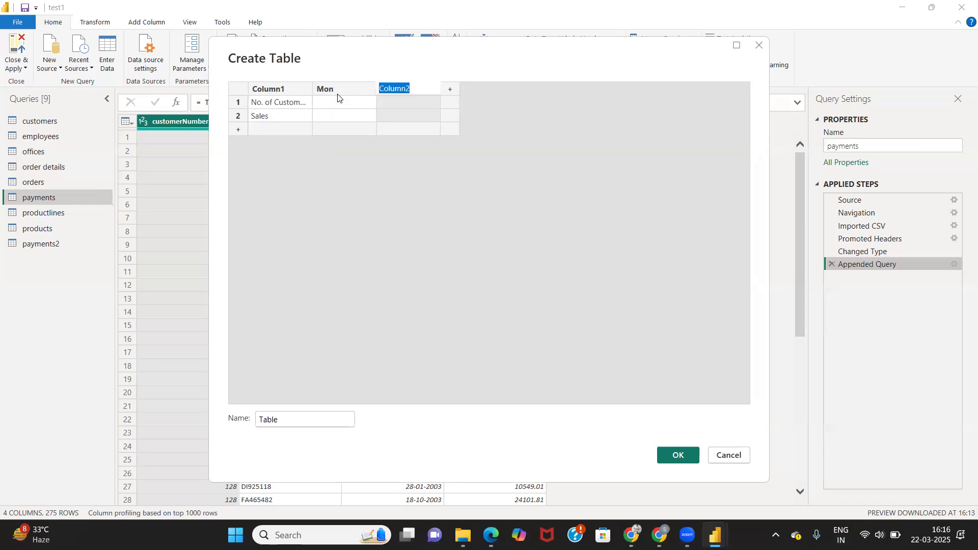
type("Tue")
key("Tab")
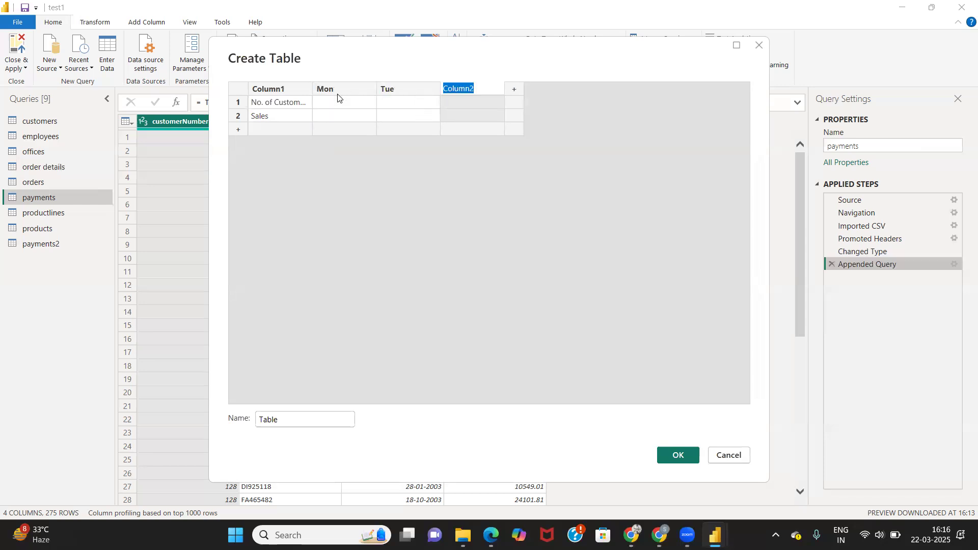
type("T")
type("Wed")
key("Tab")
type("Thu")
key("Tab")
type("Fri")
key("Tab")
type("Sat")
key("Tab")
type("Sun")
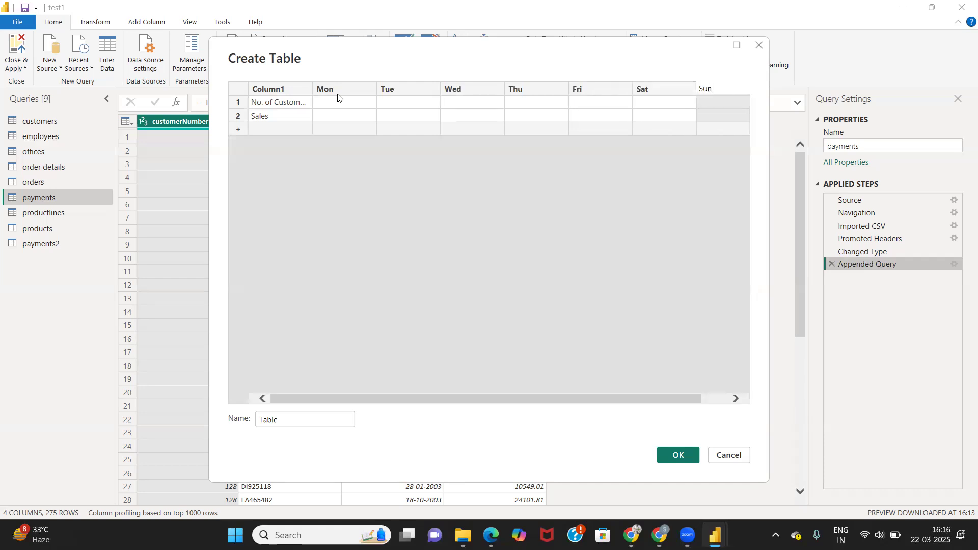
key("Tab")
Delete the surplus column after Sun and the empty third row from the new table.
left_click(722, 89)
right_click(720, 90)
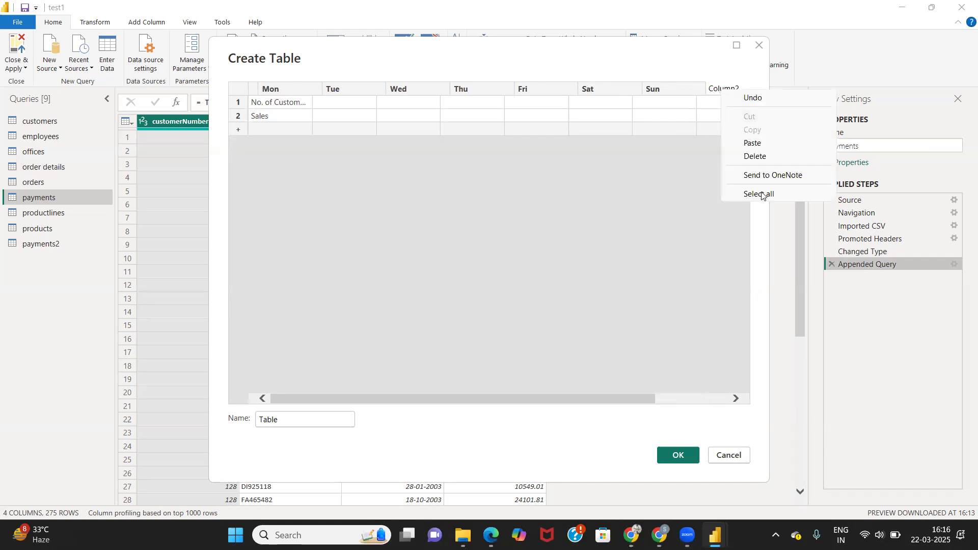
left_click(728, 155)
left_click(716, 123)
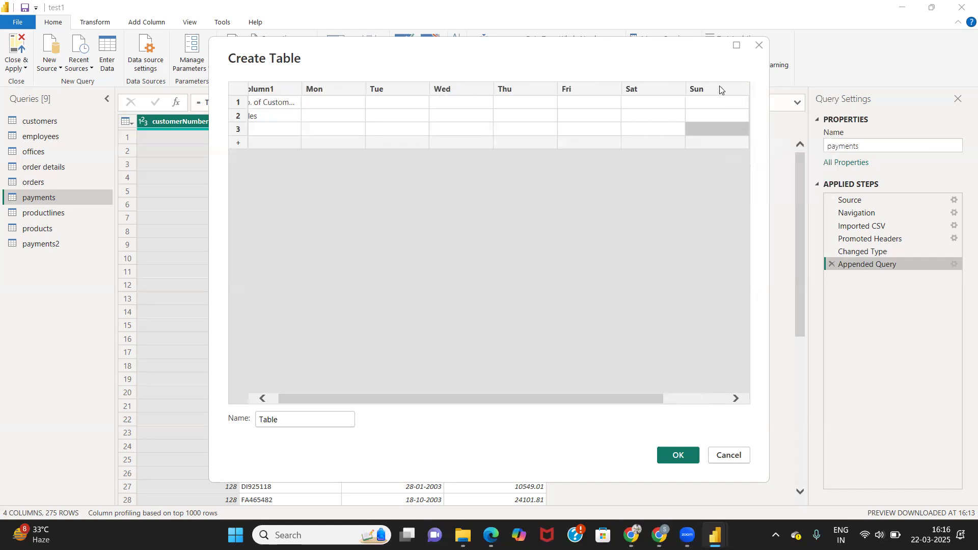
left_click_drag(578, 400, 681, 401)
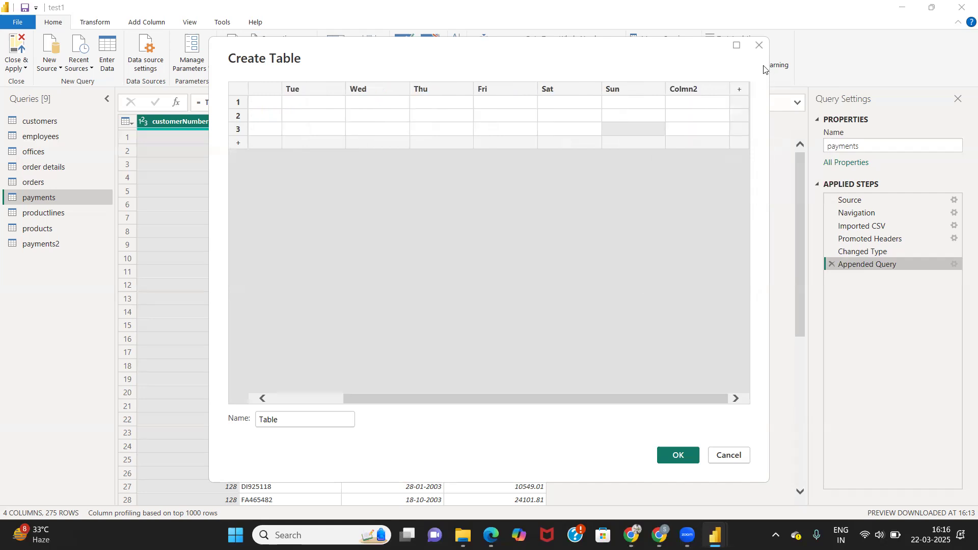
right_click(714, 90)
left_click(747, 152)
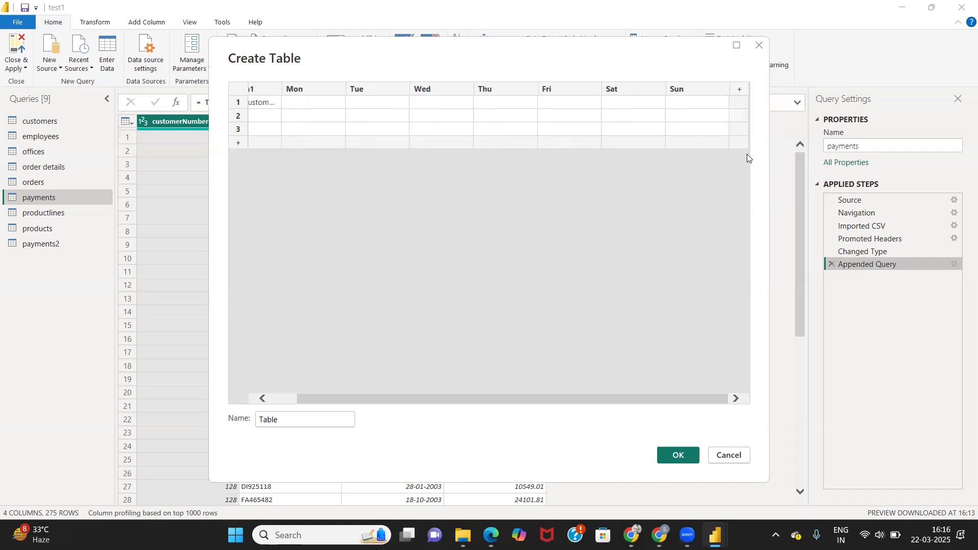
left_click_drag(571, 398, 382, 295)
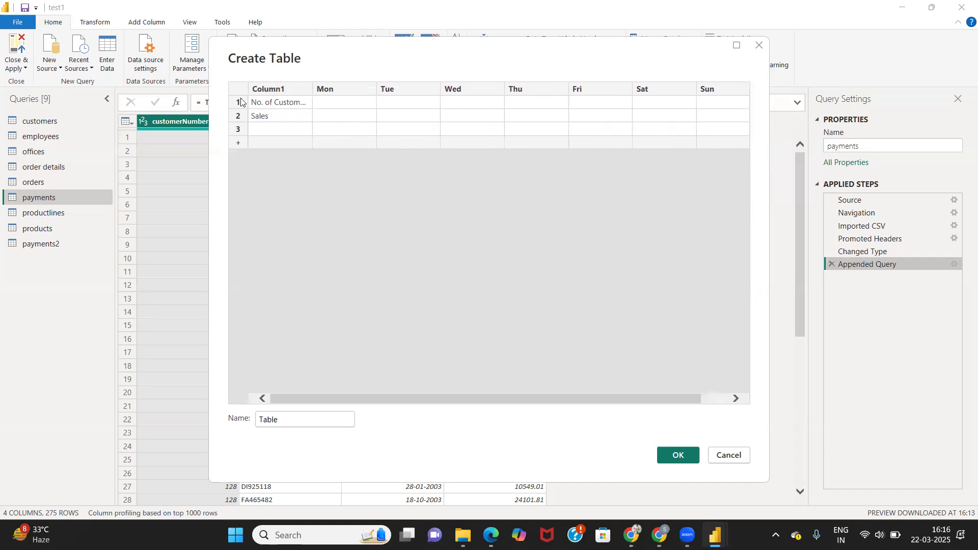
left_click(236, 131)
right_click(235, 131)
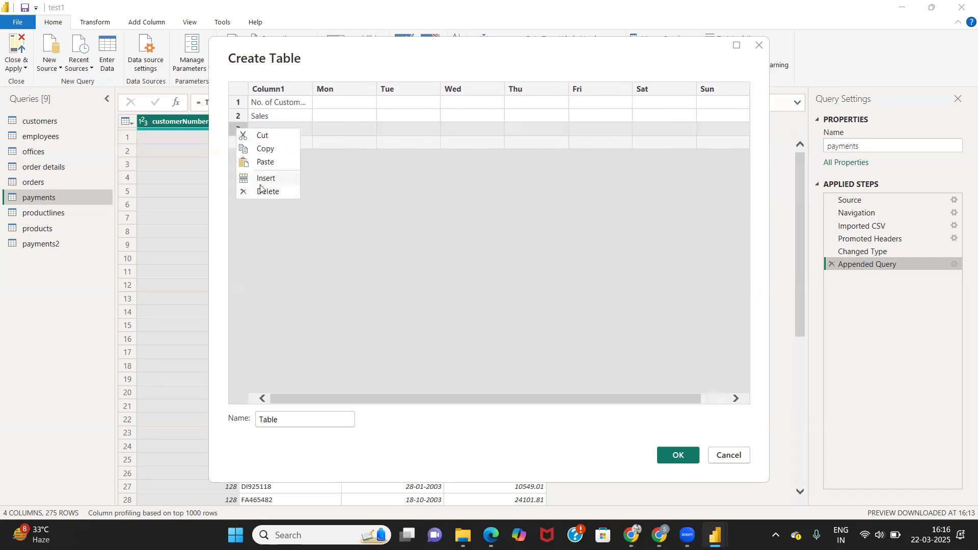
left_click(266, 190)
Fill the No. of Customers row from Mon to Sun with 15, 23, 26, 28, 16, 24 and 32.
left_click(325, 105)
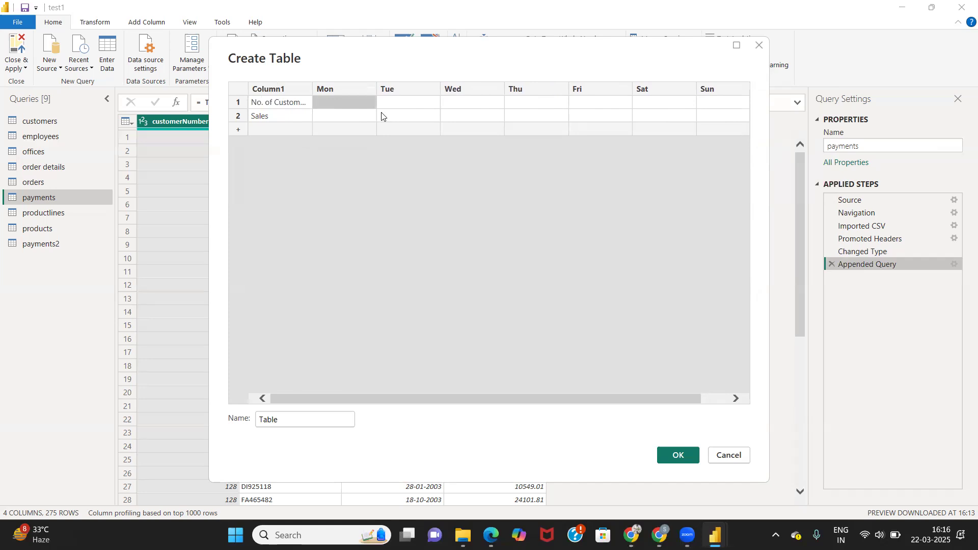
type("15")
key("Tab")
type("23")
key("Tab")
type("26")
key("Tab")
type("28")
key("Tab")
type("16")
key("Tab")
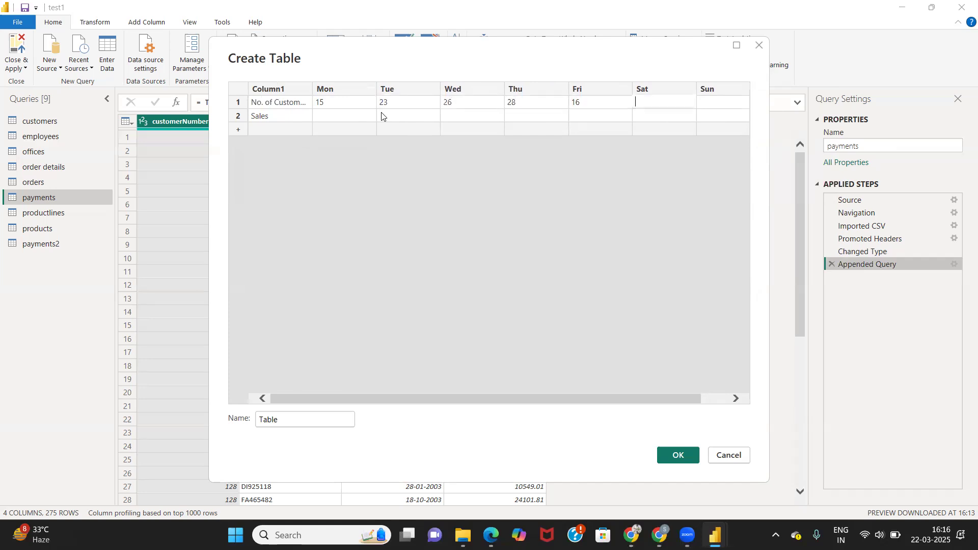
type("24")
key("Tab")
type("32")
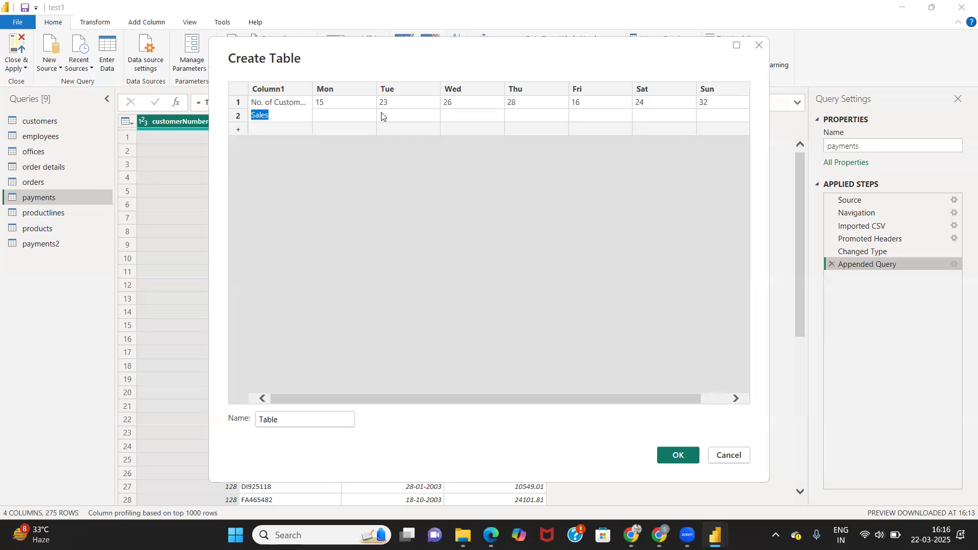
Fill the Sales row from Mon to Sun with 15000, 16353, 29536, 24586, 25696, 25469 and 25699.
left_click(341, 118)
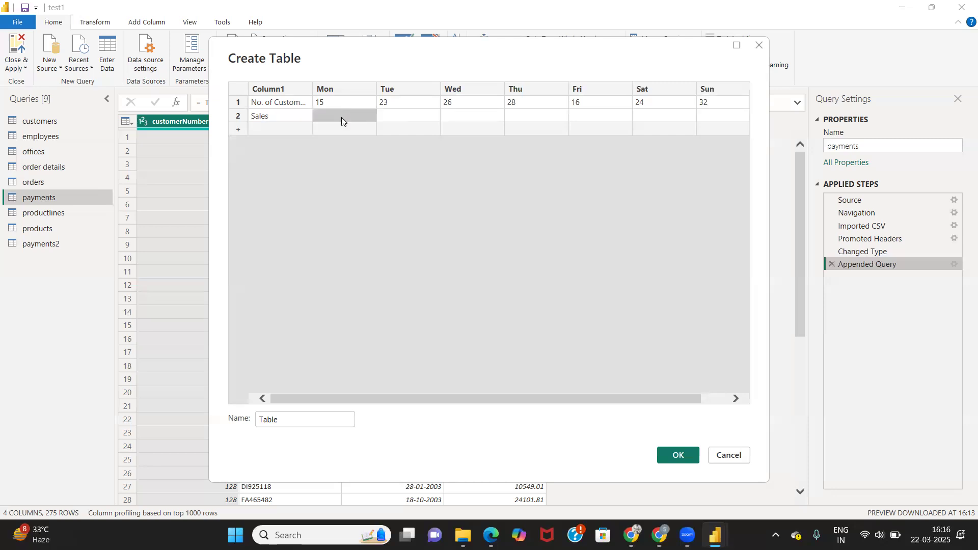
left_click(341, 117)
type("15000")
key("Tab")
type("16")
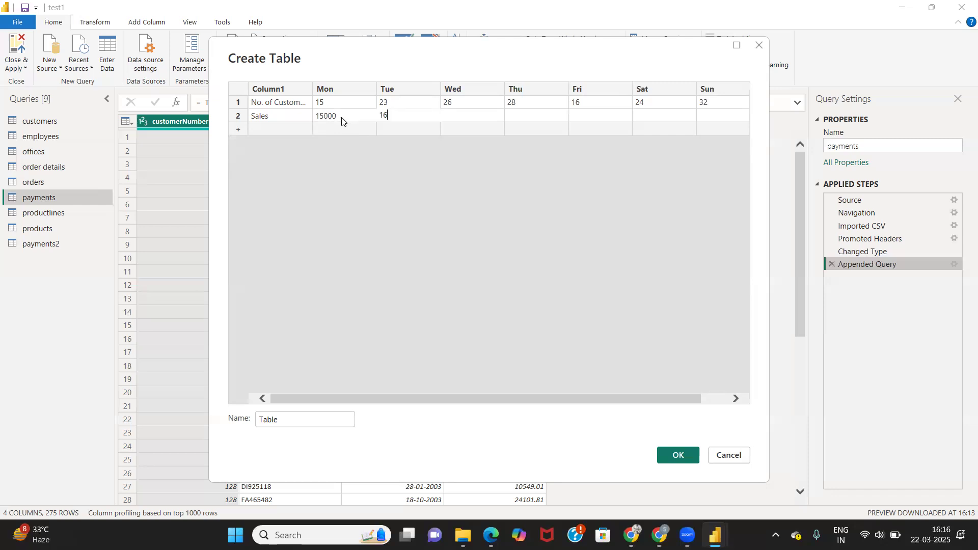
type("3535")
key("Tab")
type("29")
key("Tab")
key("shift+Tab")
type("29536")
key("Tab")
type("24586")
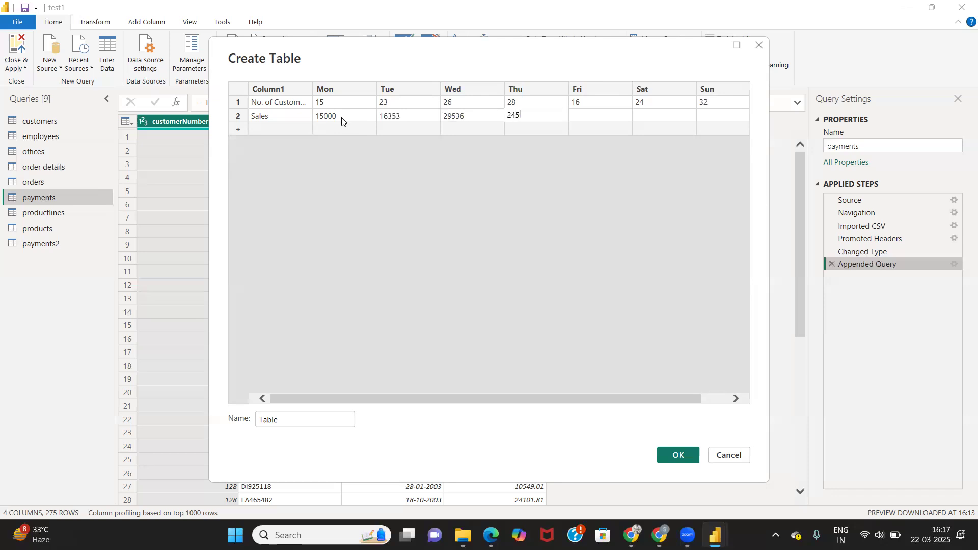
key("Tab")
type("2568")
key("Tab")
key("shift+Tab")
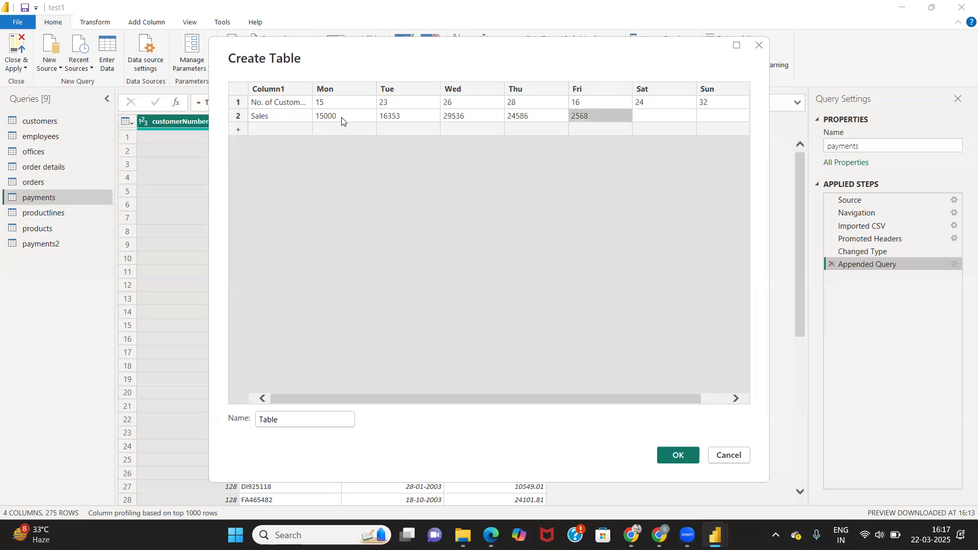
type("25696")
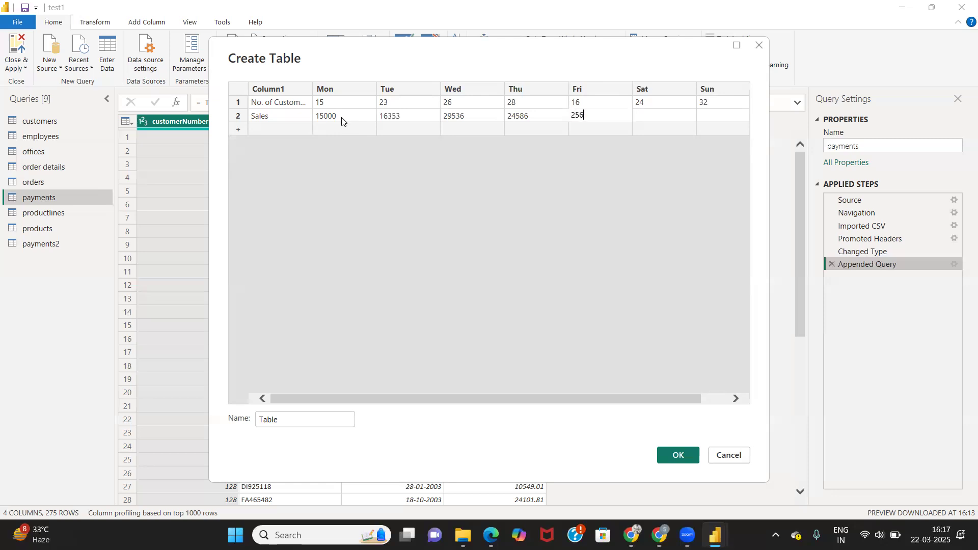
key("Tab")
type("25469")
key("Tab")
type("25699")
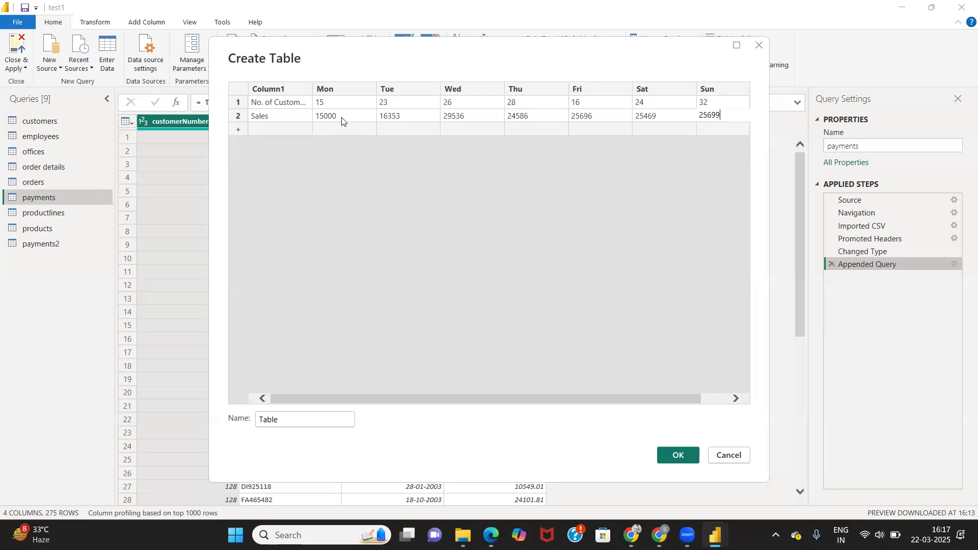
key("Tab")
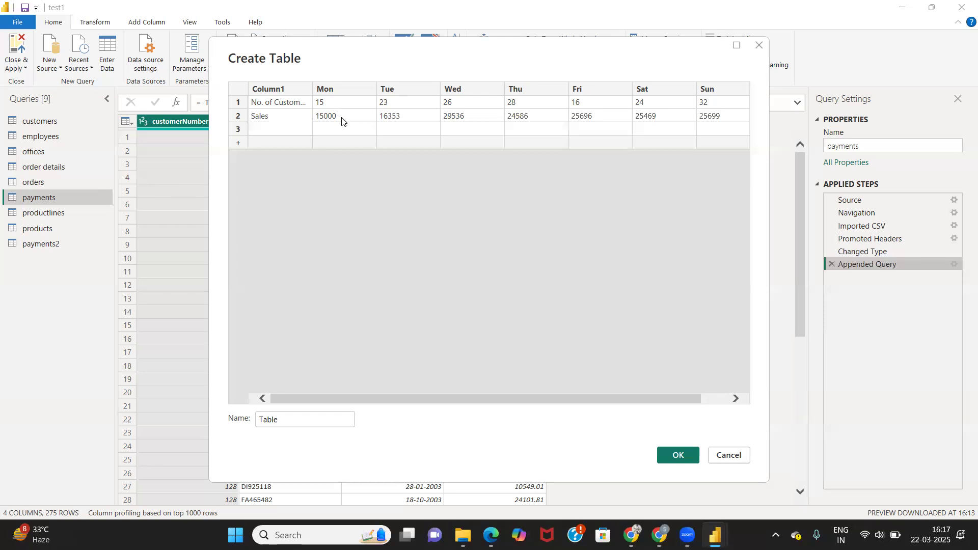
Delete the empty third row below the Sales row in the new table.
left_click(237, 130)
right_click(235, 131)
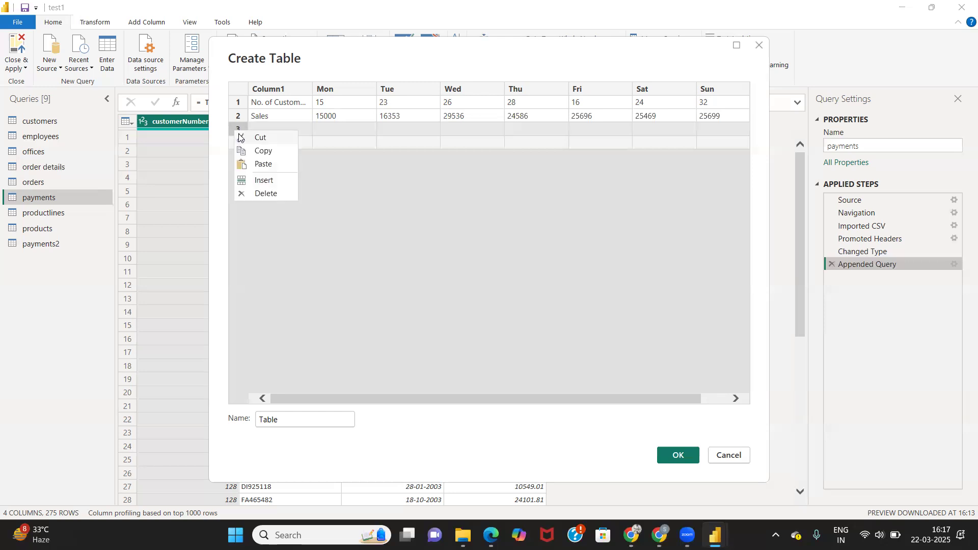
left_click(270, 193)
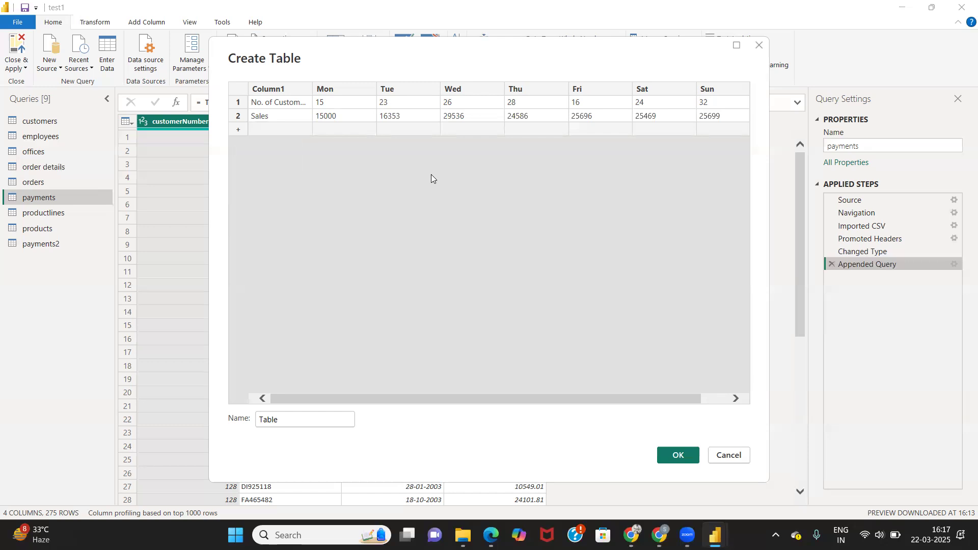
Name the manually entered table "Example" and create it as a query.
left_click_drag(288, 419, 255, 421)
type("Example")
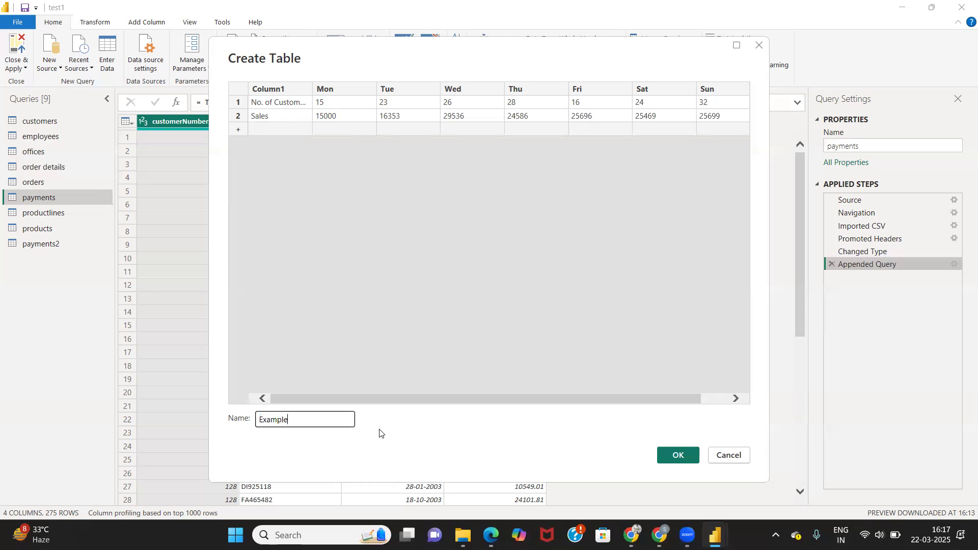
left_click(674, 455)
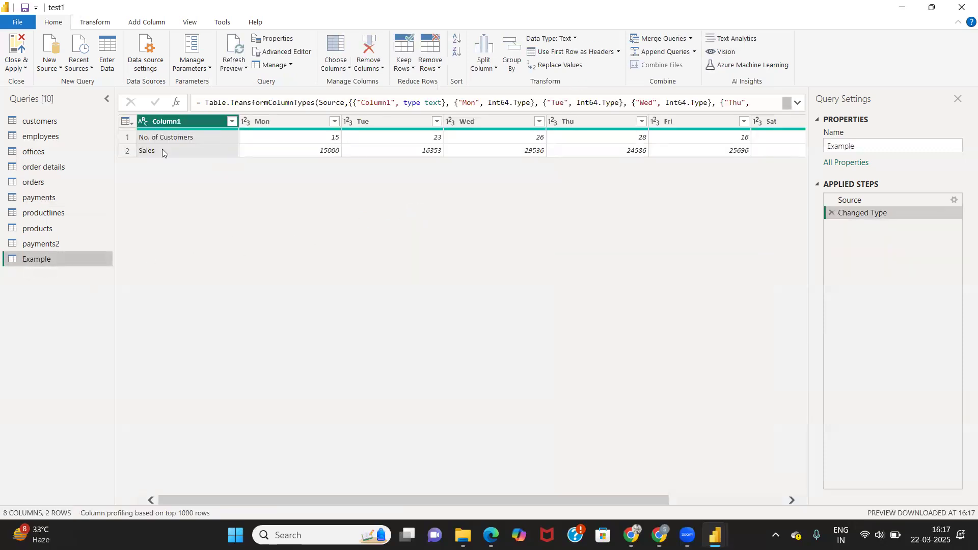
left_click(175, 136)
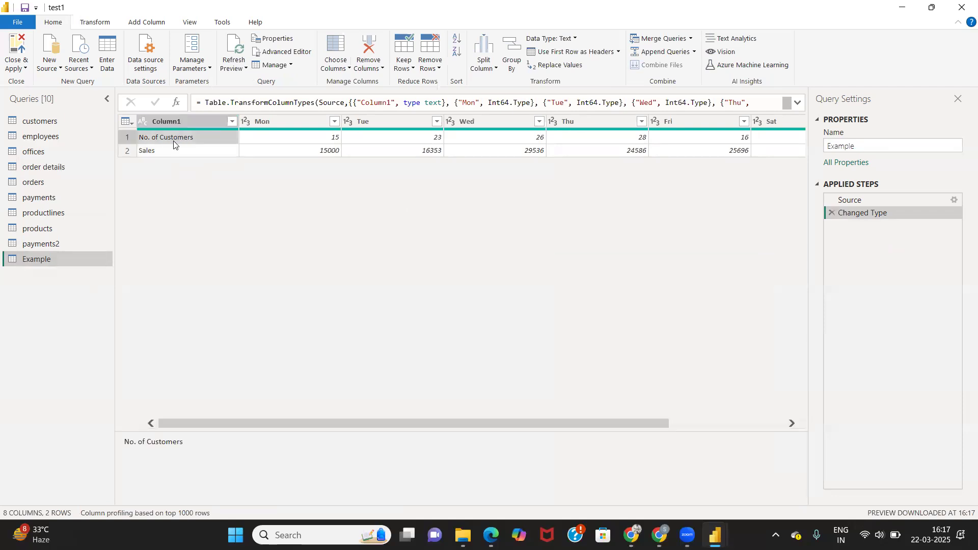
left_click(160, 152)
left_click(168, 138)
left_click(167, 150)
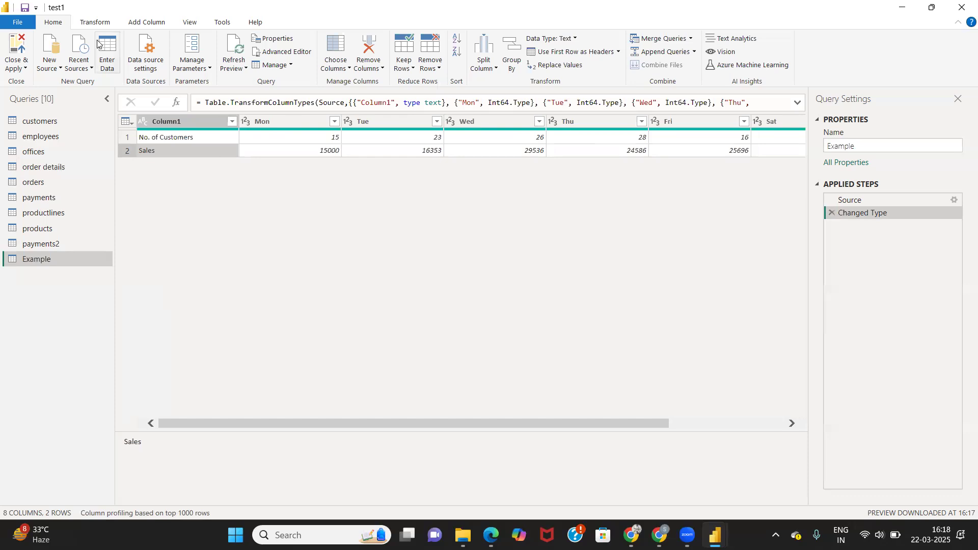
Unpivot all columns other than Column1 in the Example query.
left_click(96, 22)
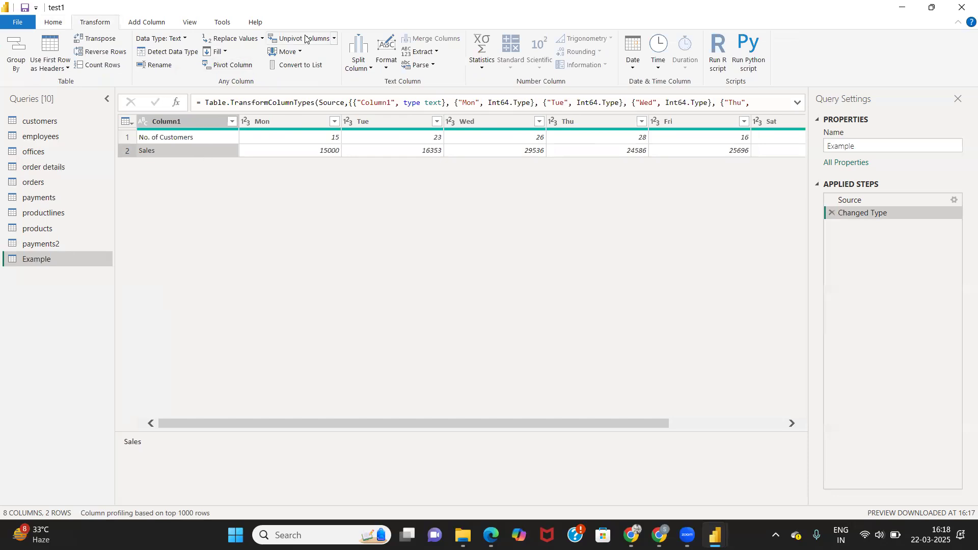
left_click(333, 38)
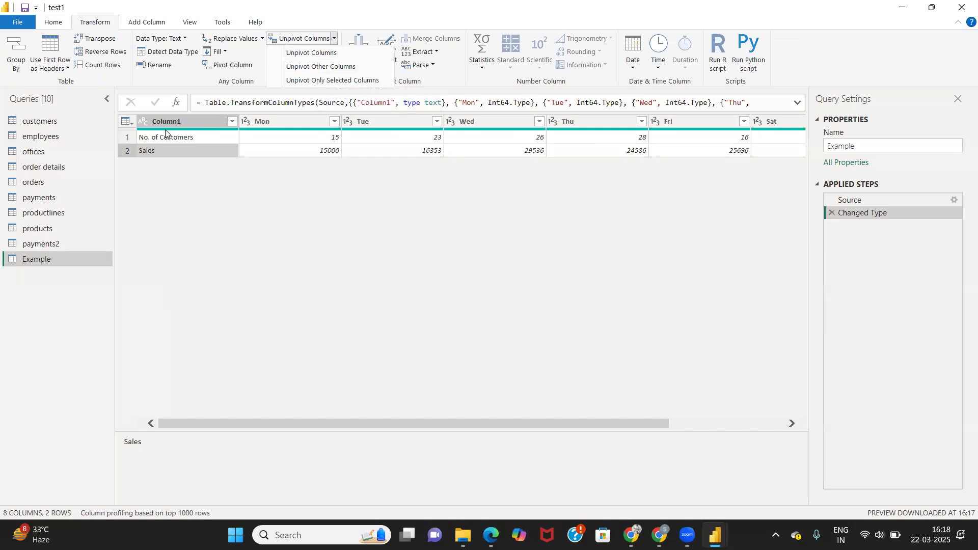
left_click(190, 118)
left_click(190, 118)
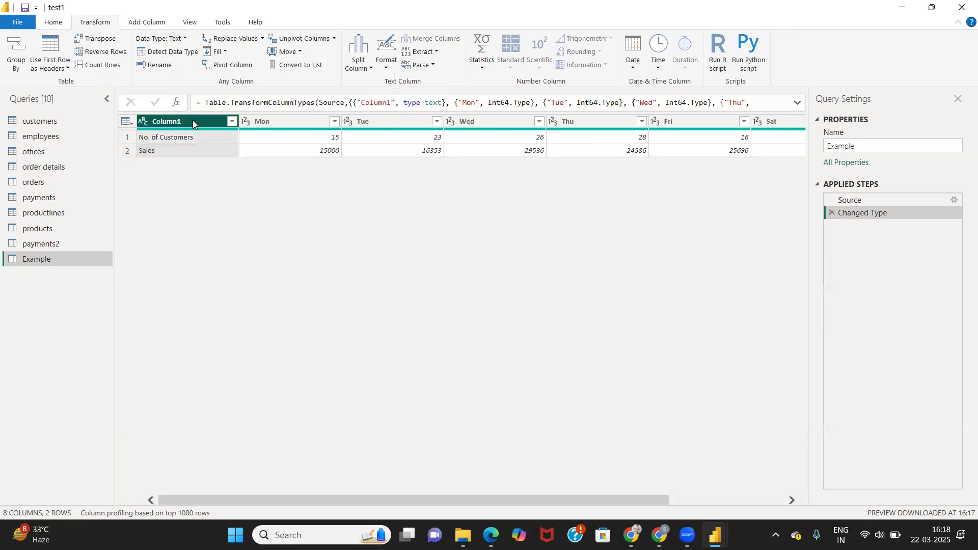
left_click(335, 39)
left_click(334, 67)
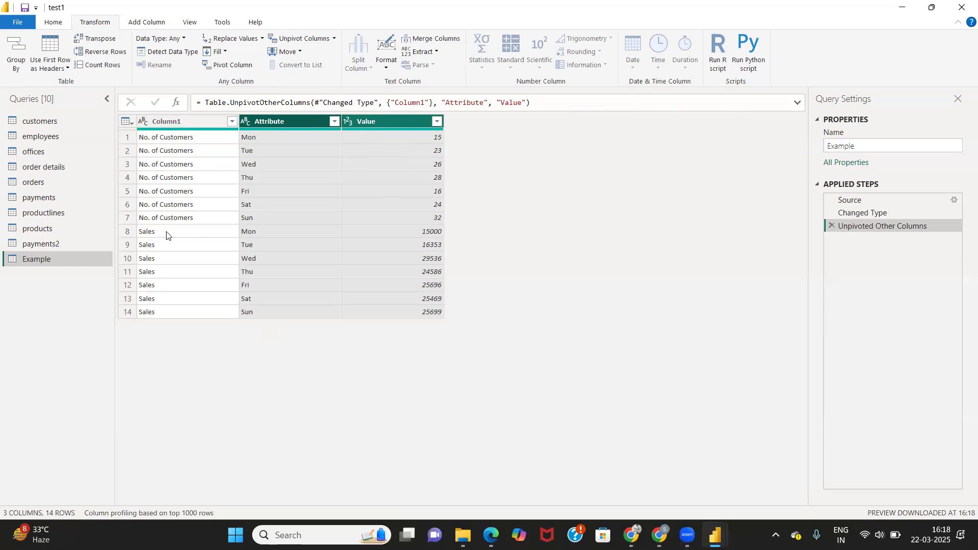
Pivot Column1 of the Example query into new columns, using Value as the values column.
left_click(193, 120)
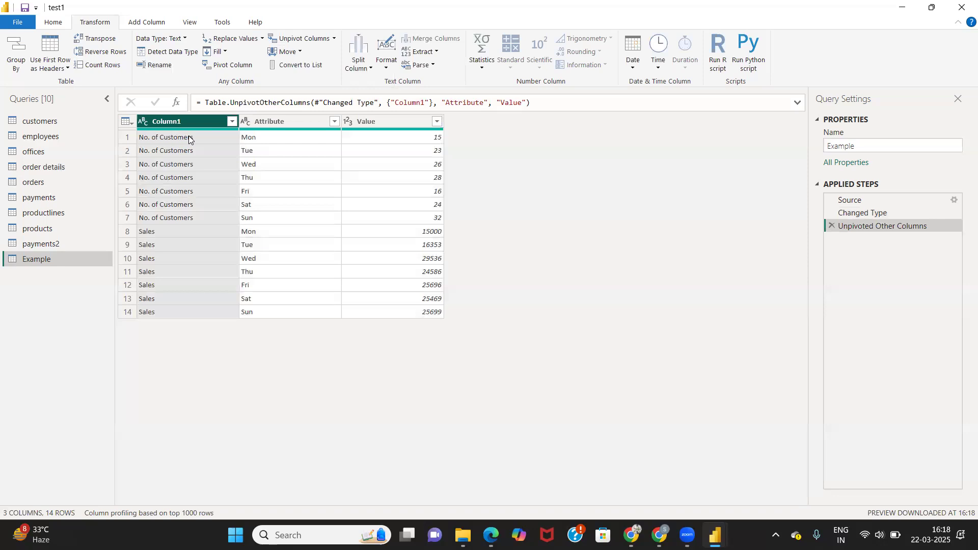
left_click(240, 65)
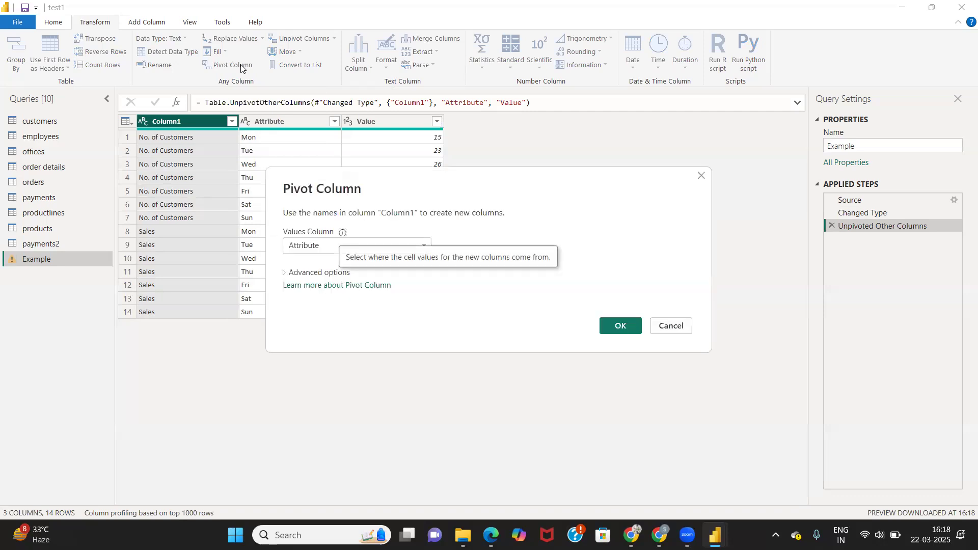
left_click(319, 247)
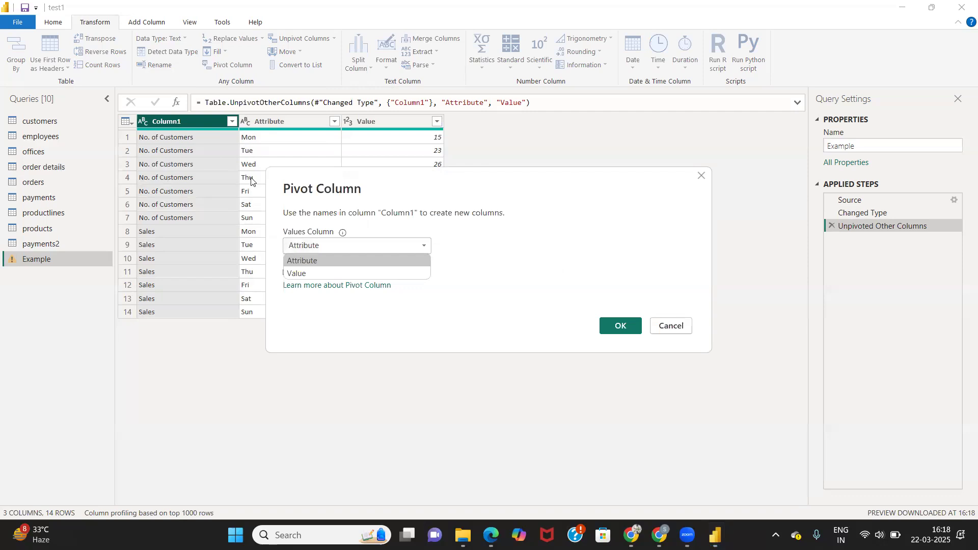
left_click(361, 273)
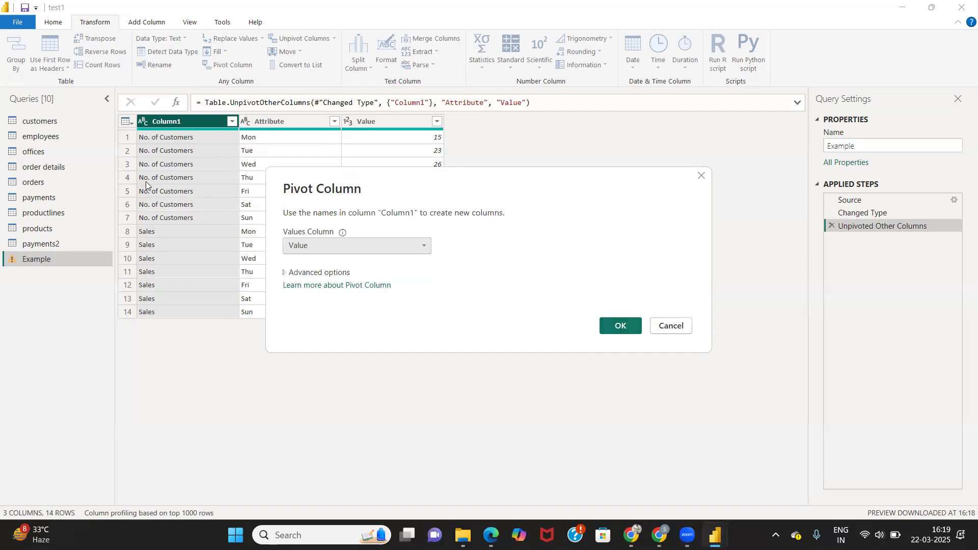
left_click(622, 328)
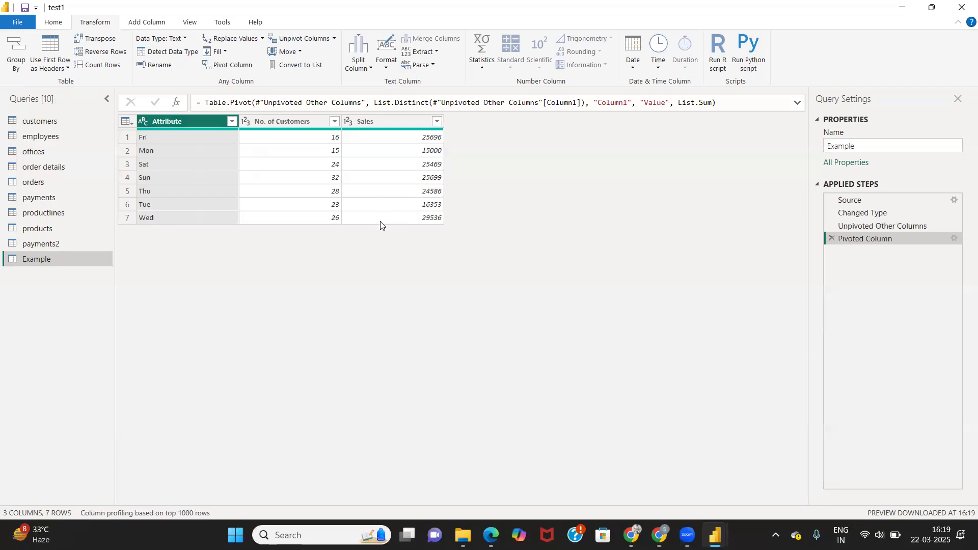
Set the data type of the Sales column in the Example query to Fixed decimal number.
left_click(346, 121)
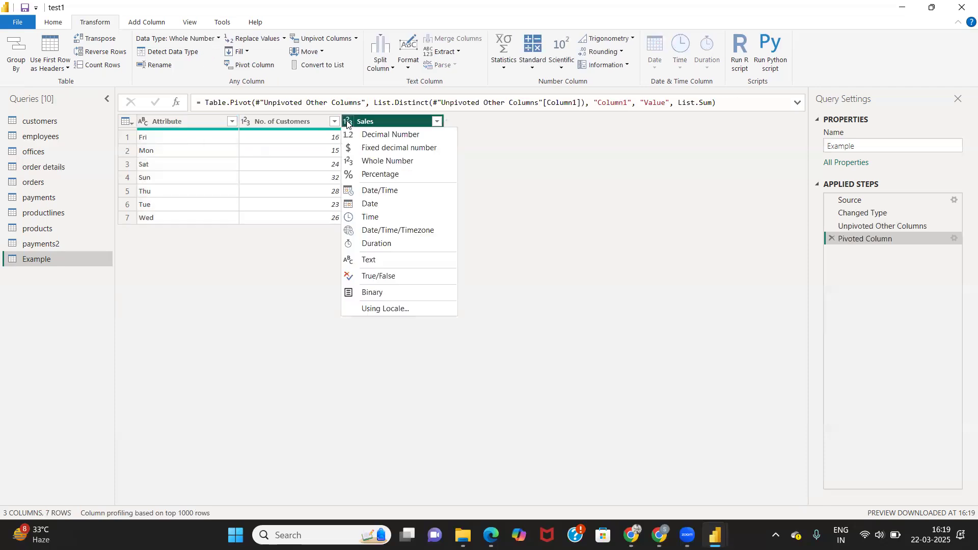
left_click(370, 150)
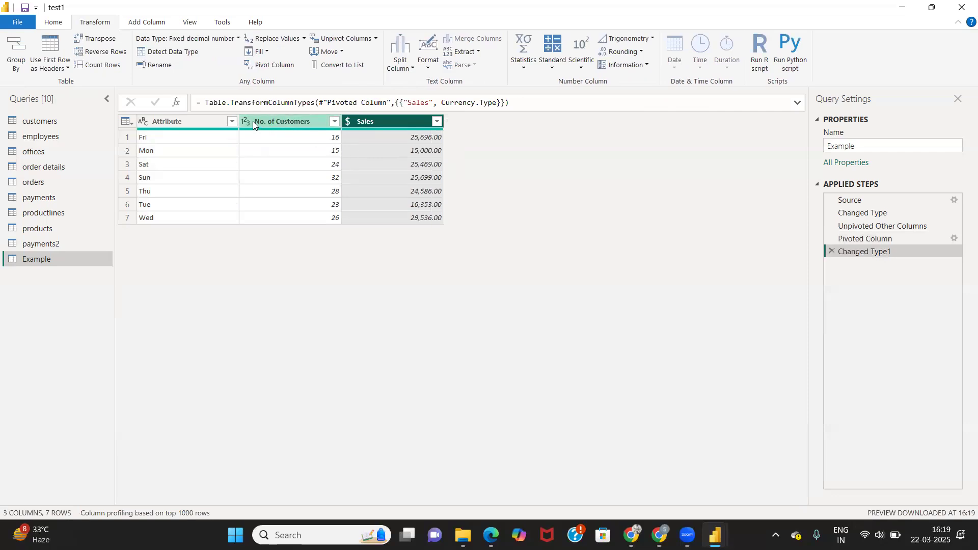
left_click(146, 123)
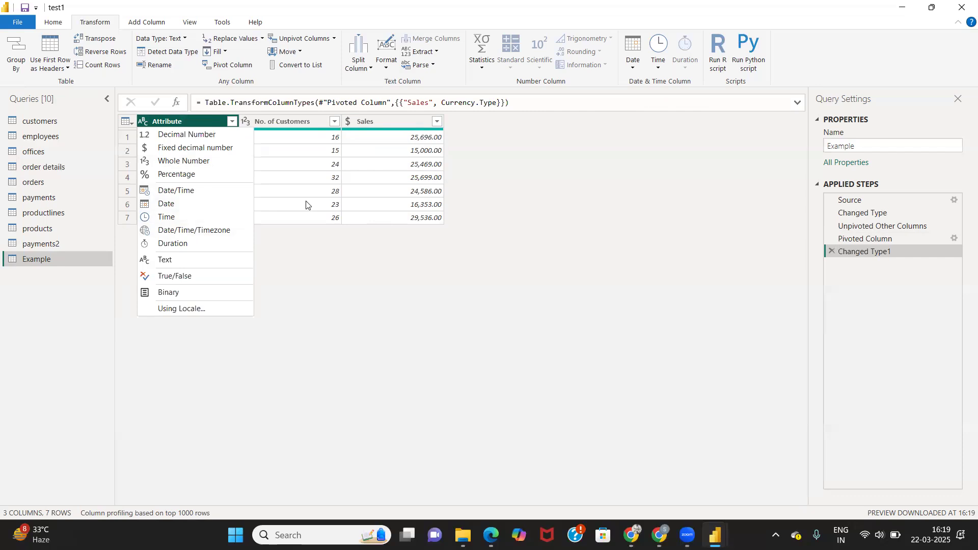
left_click(315, 230)
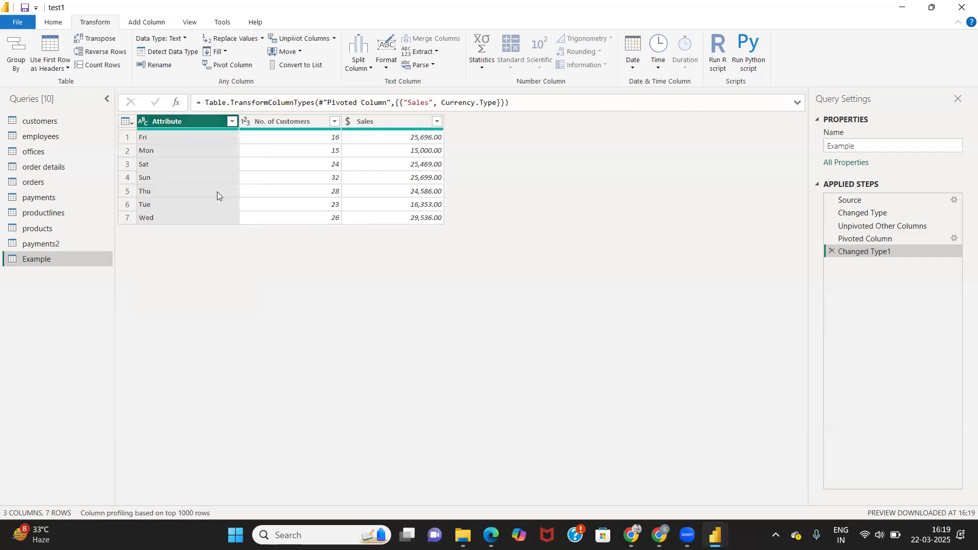
Rename the Attribute column of the Example query to "Day".
double_click(176, 121)
type("Days")
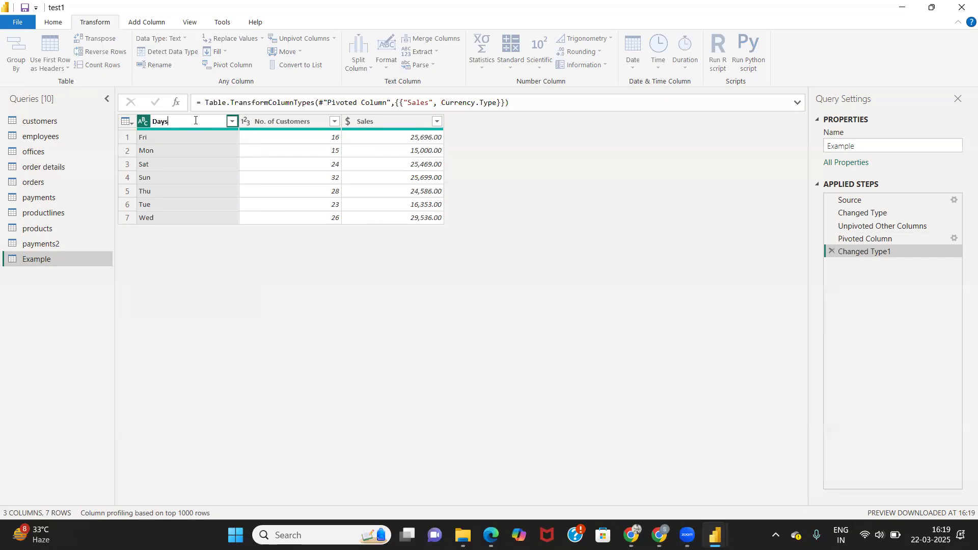
key("Return")
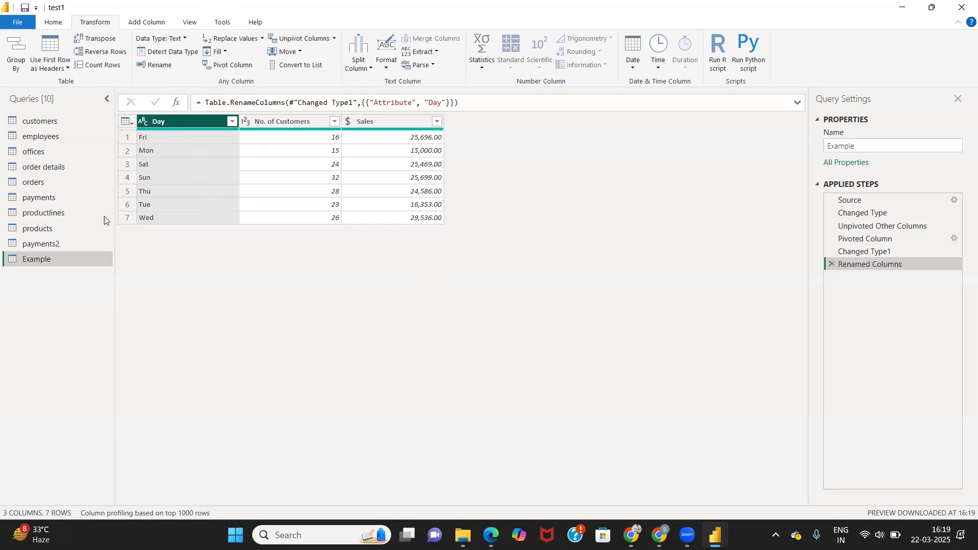
Transpose the payments2 table twice, and remove both transpose steps from its applied steps.
left_click(43, 244)
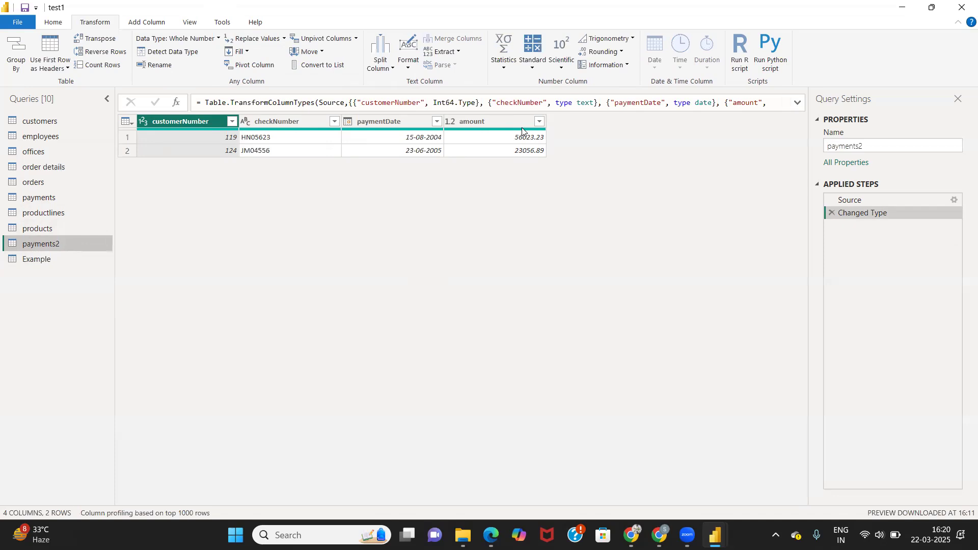
left_click(114, 40)
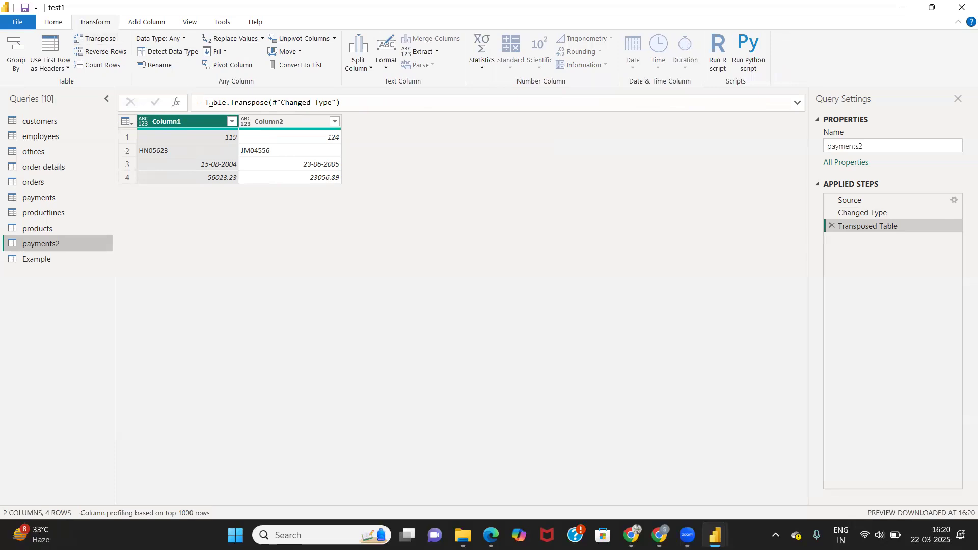
left_click(106, 42)
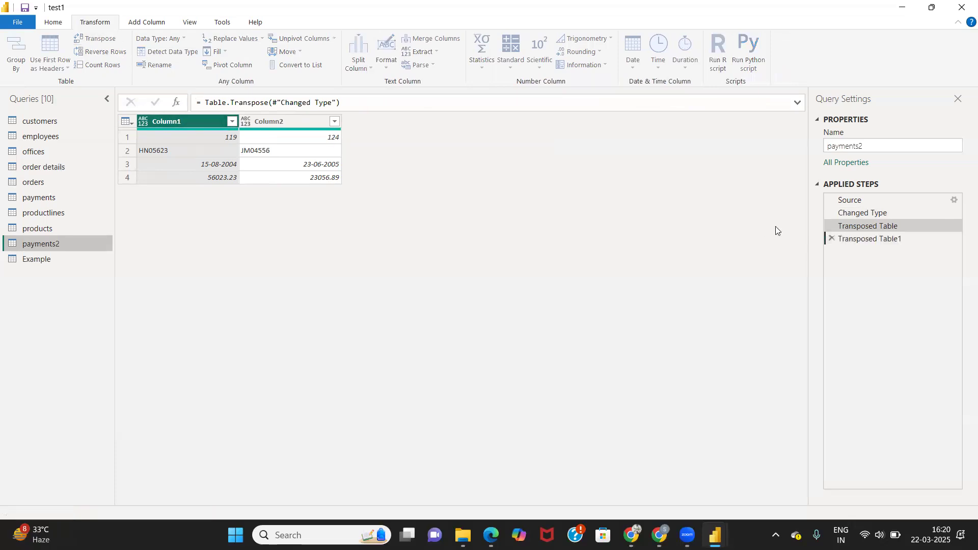
left_click(830, 237)
left_click(830, 226)
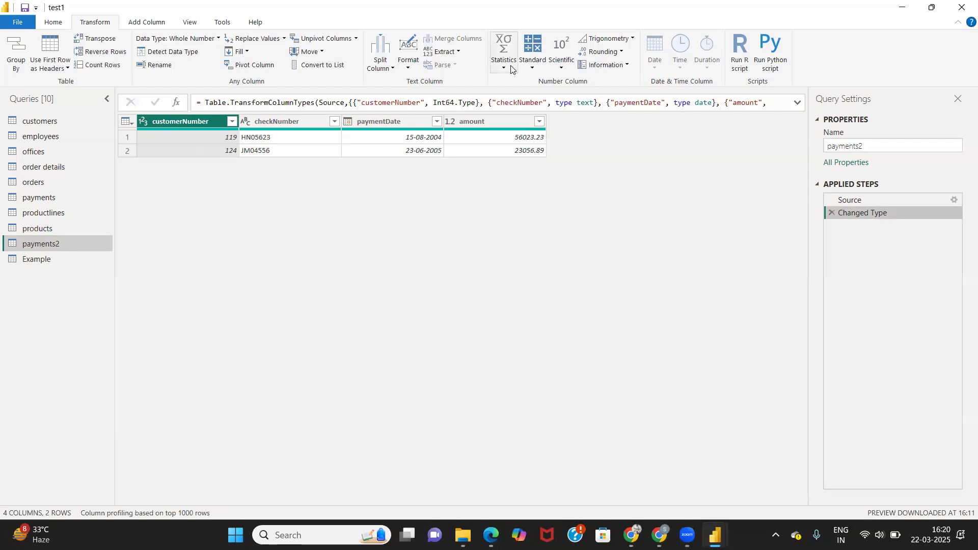
Reverse the row order of payments2 twice, and count the table's rows.
left_click(113, 55)
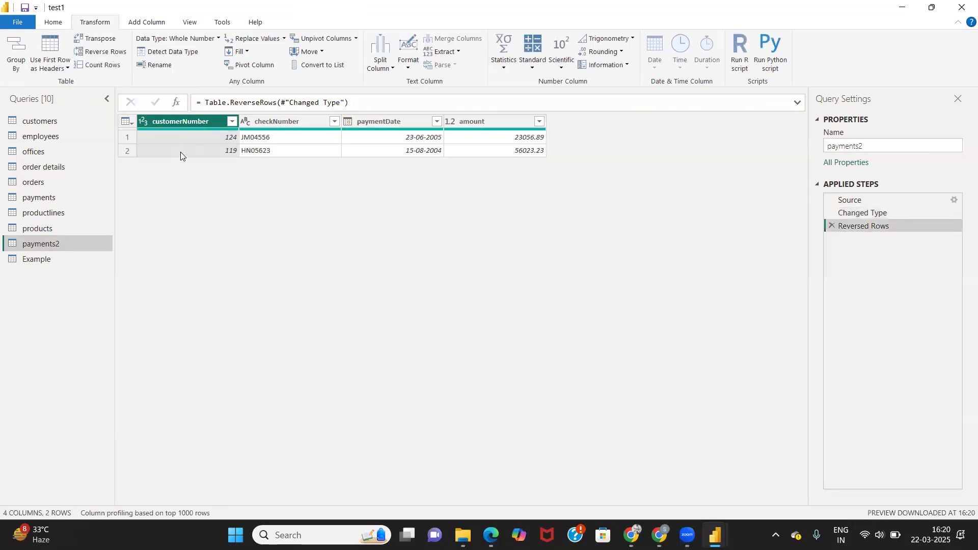
left_click(107, 51)
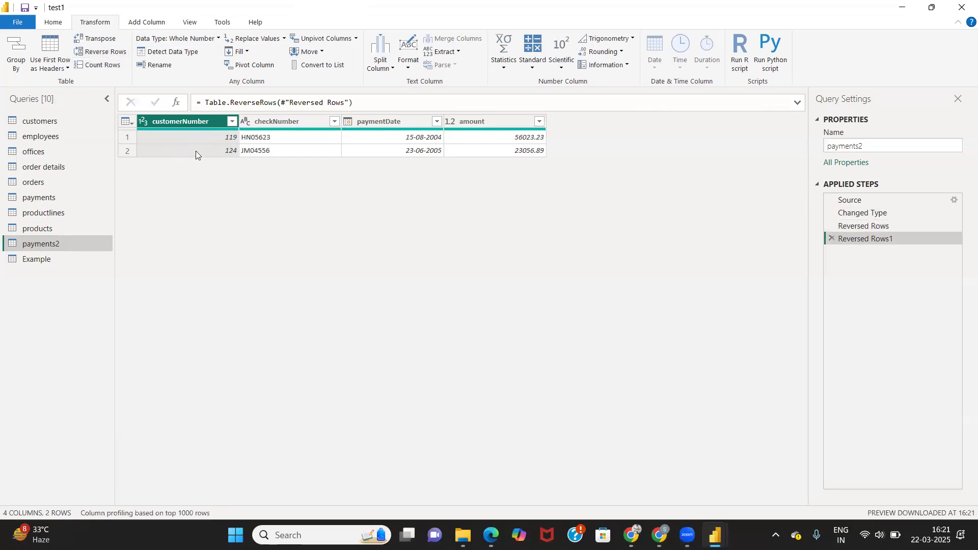
left_click(106, 67)
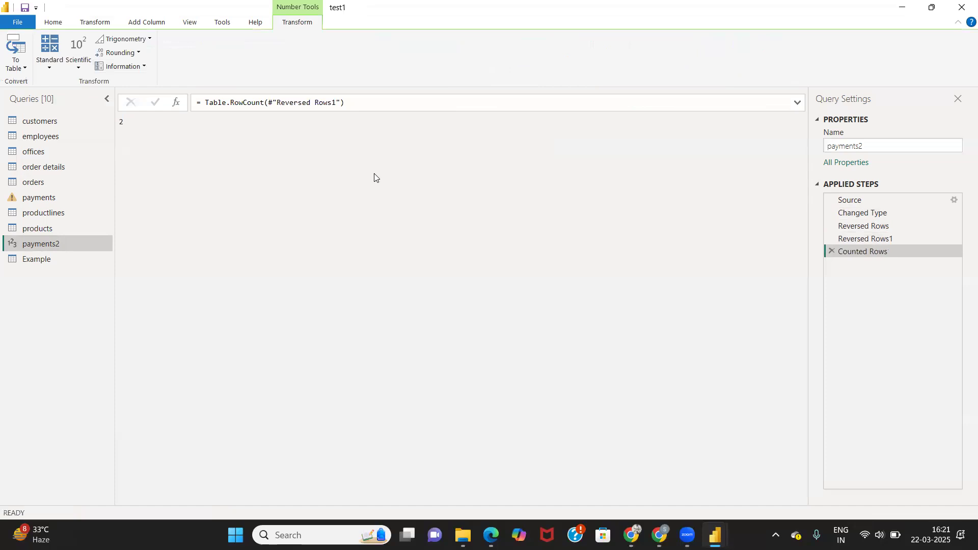
Remove the Counted Rows step from the applied steps of payments2.
left_click(831, 252)
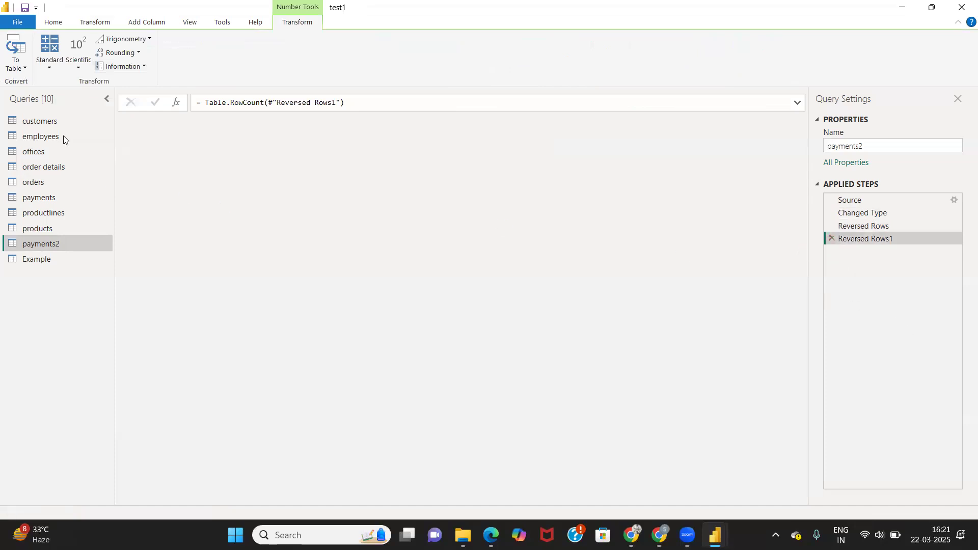
Count the rows of the payments query, and remove the Counted Rows step from its applied steps.
left_click(39, 197)
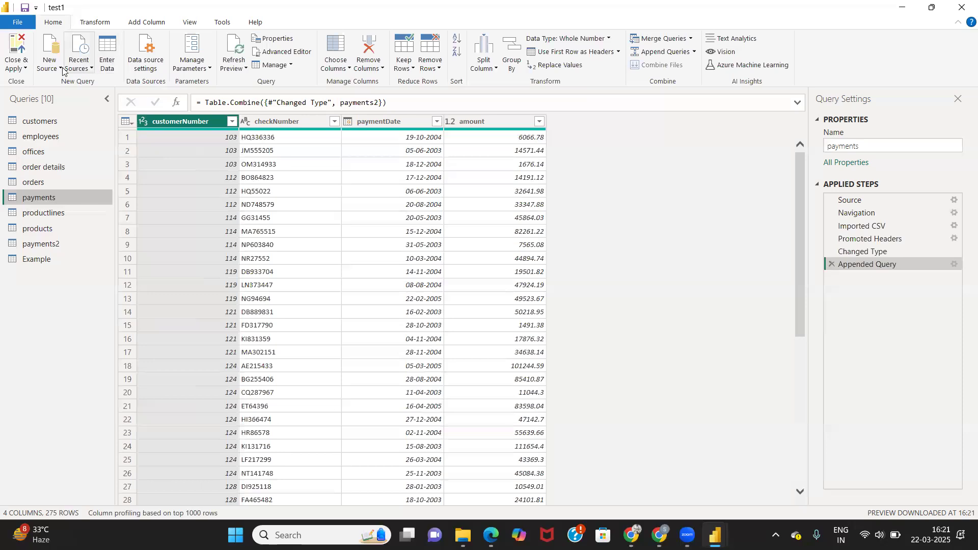
left_click(94, 23)
left_click(97, 65)
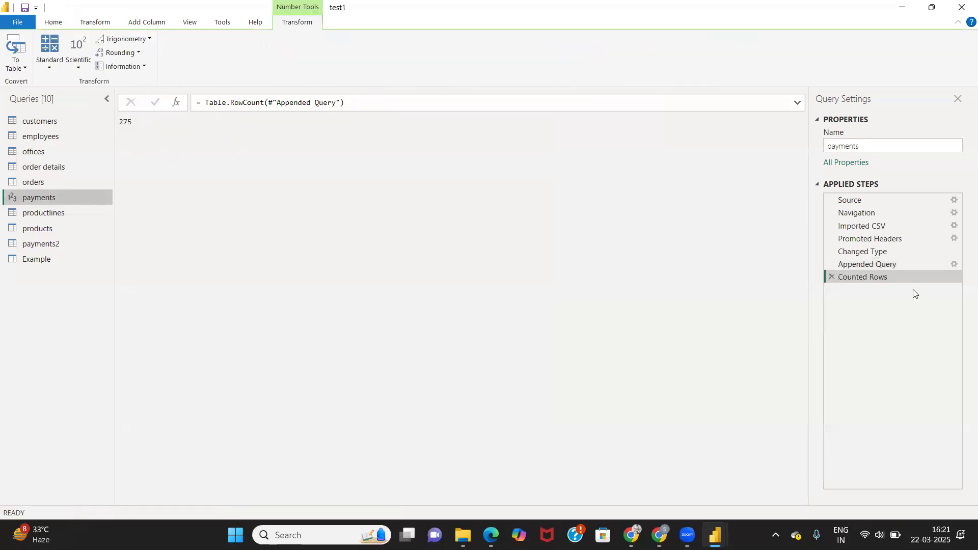
left_click(832, 278)
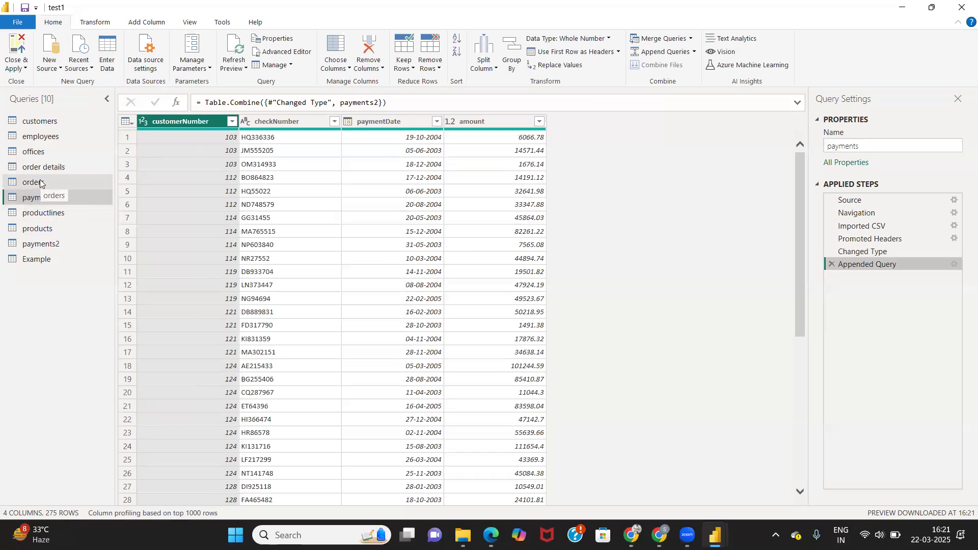
Import the orders CSV file from the pizza_sales folder inside Power Bi as a new query, keeping the default import settings.
left_click(57, 68)
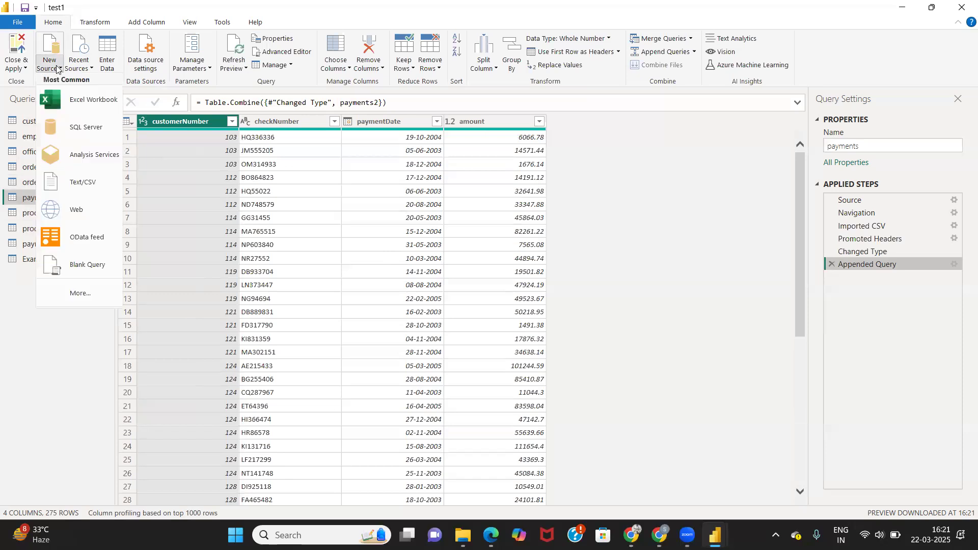
left_click(85, 185)
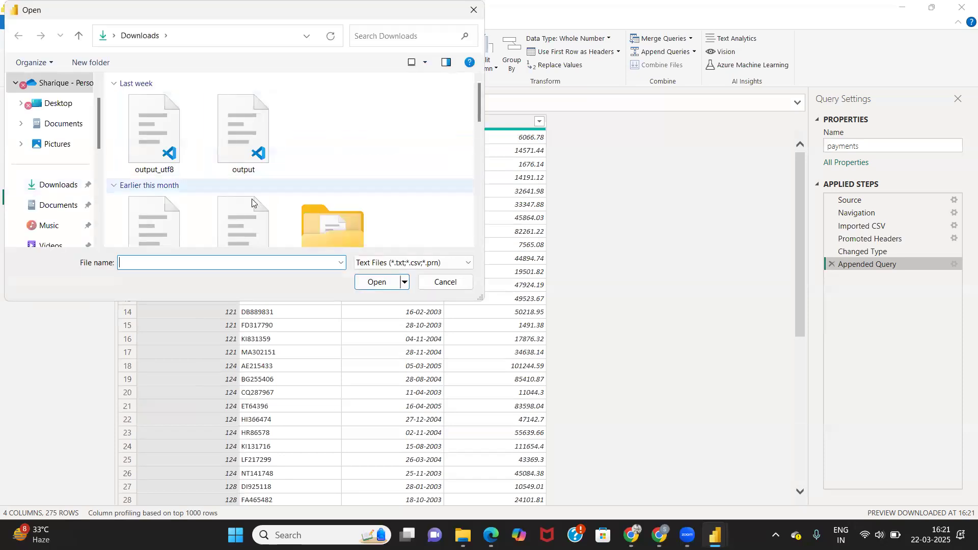
scroll(198, 190, "down", 3)
scroll(197, 191, "down", 5)
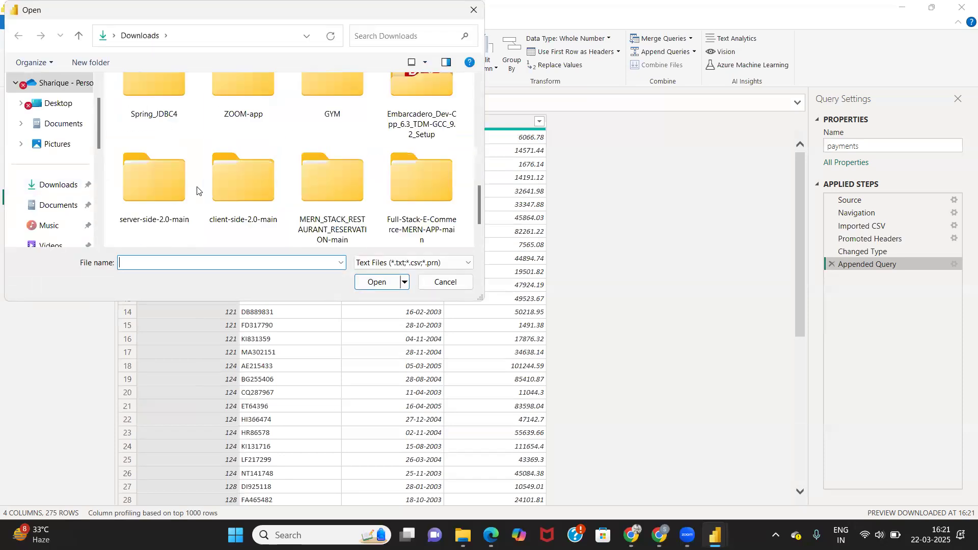
scroll(197, 191, "down", 3)
scroll(84, 209, "down", 3)
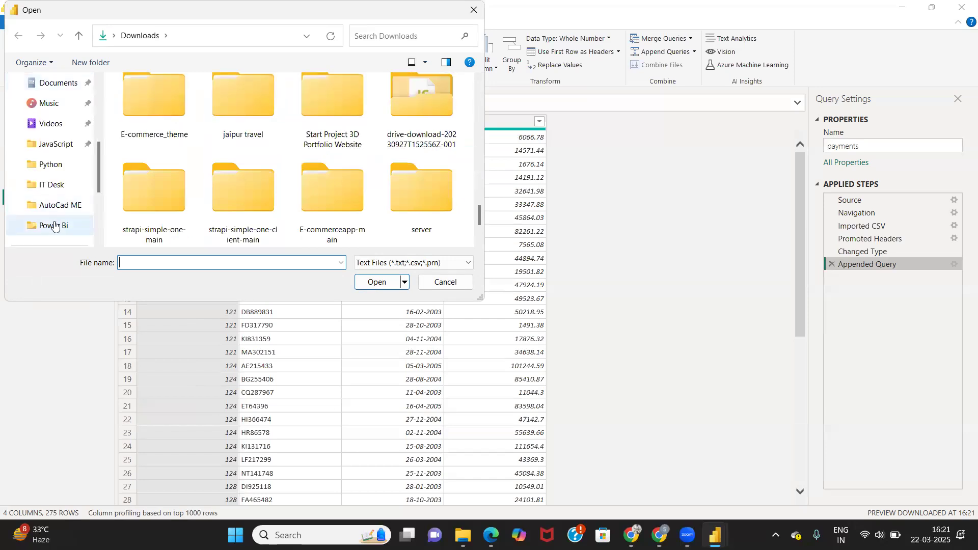
scroll(44, 222, "down", 1)
left_click(164, 128)
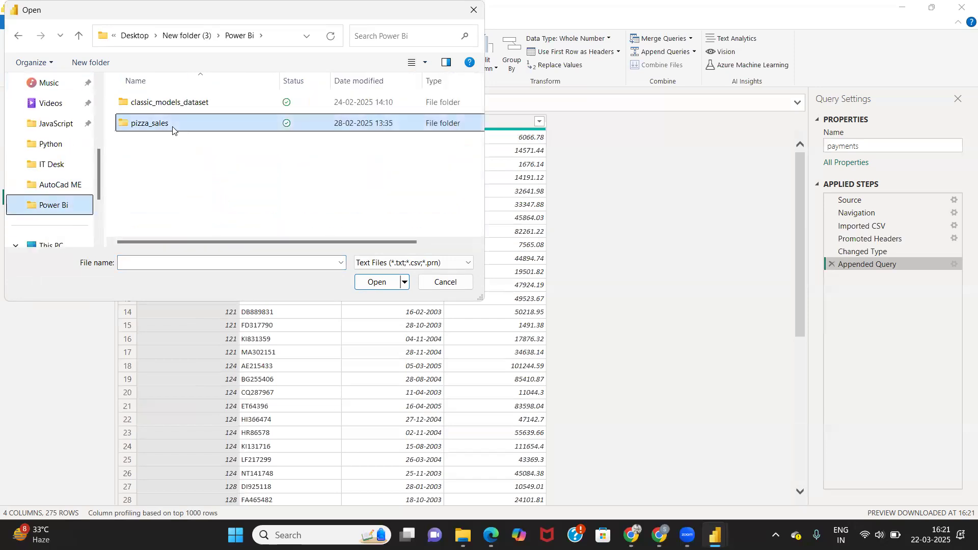
double_click(165, 124)
left_click(150, 124)
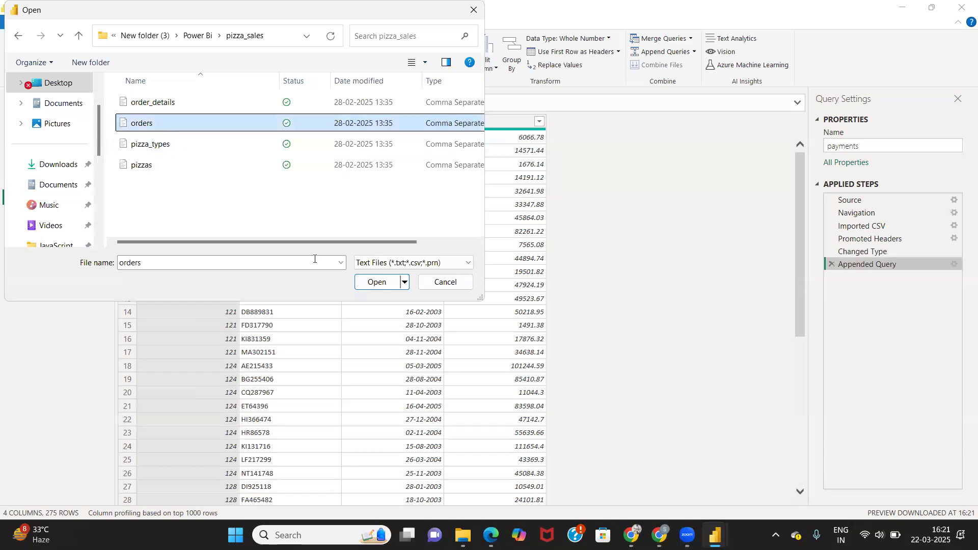
left_click(376, 283)
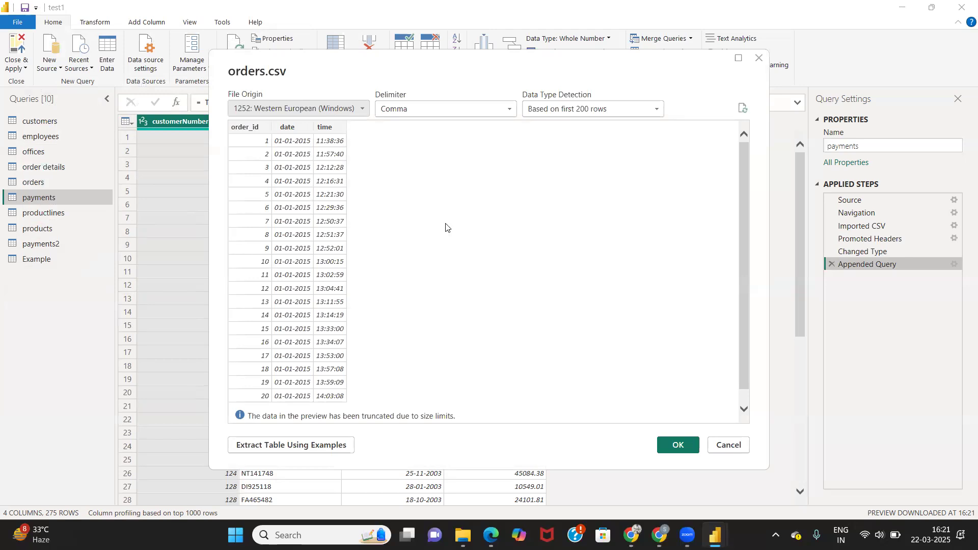
left_click(691, 444)
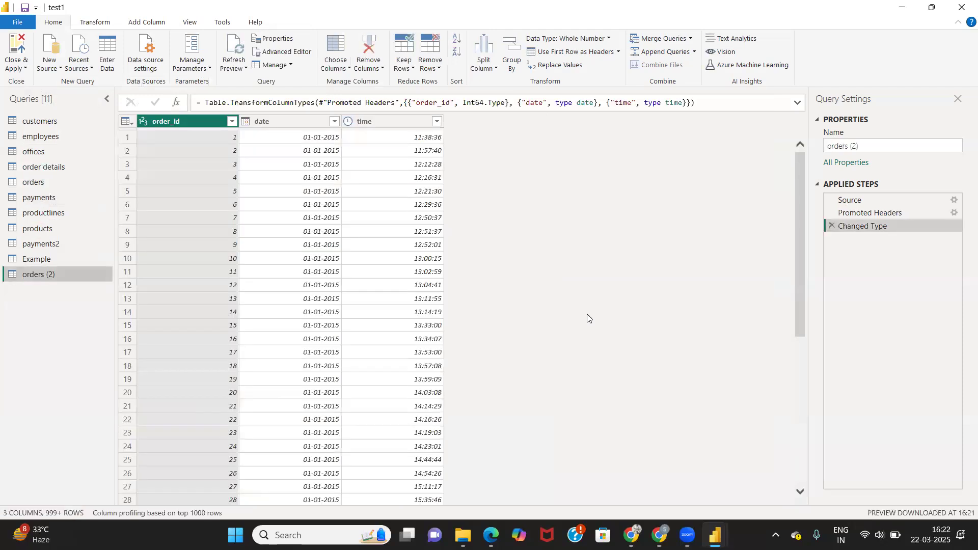
Delete the orders (2) query and confirm the deletion.
right_click(77, 278)
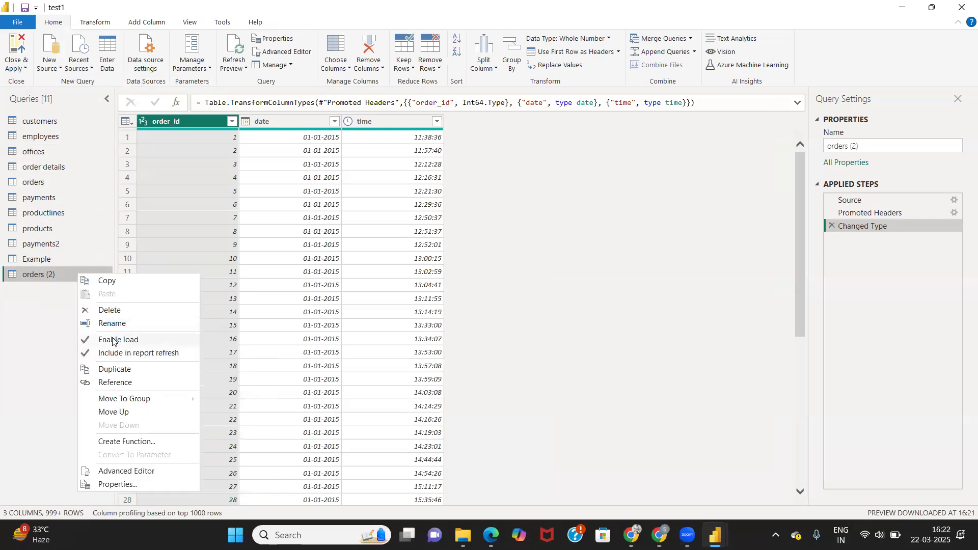
left_click(112, 312)
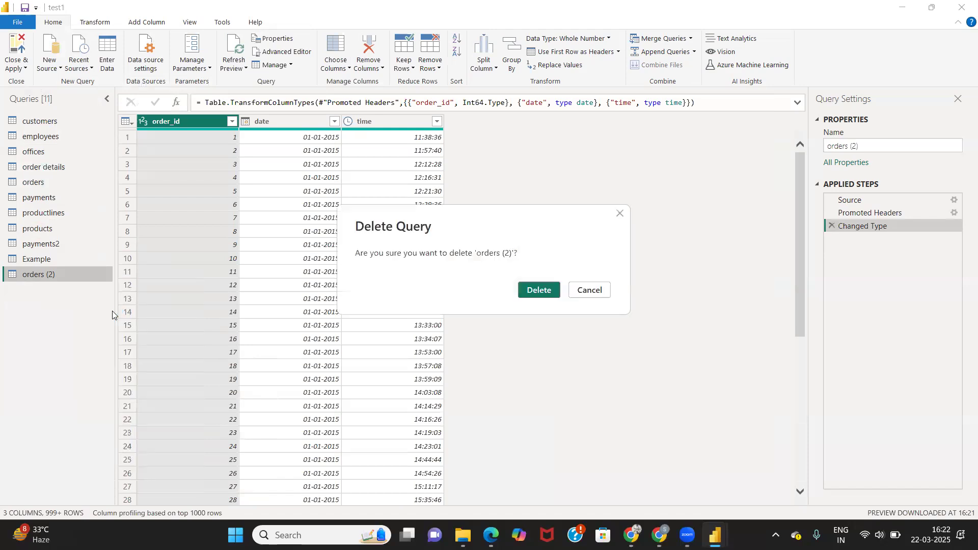
left_click(539, 290)
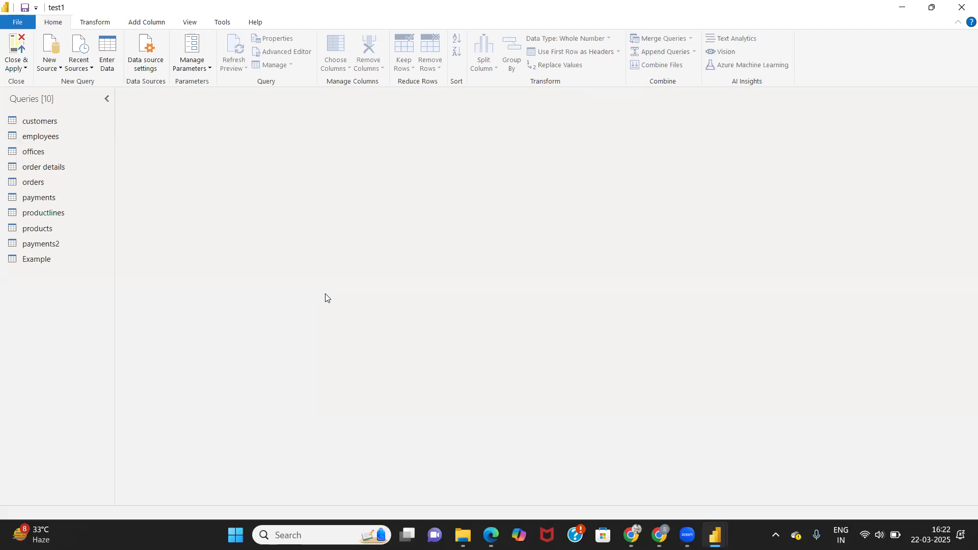
From the Example query, set the classic_models_dataset source's privacy level to None in the data source settings and confirm deleting its permissions.
left_click(17, 260)
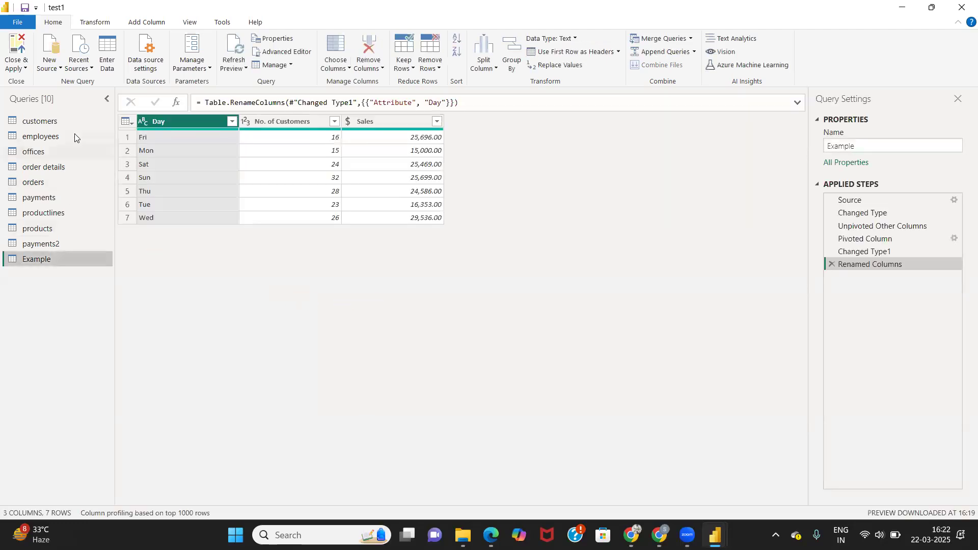
left_click(91, 71)
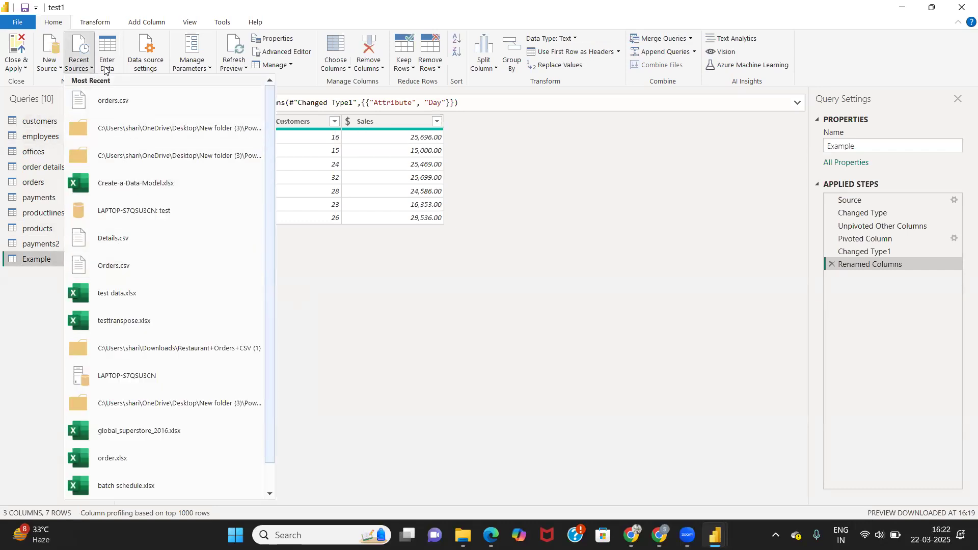
left_click(107, 68)
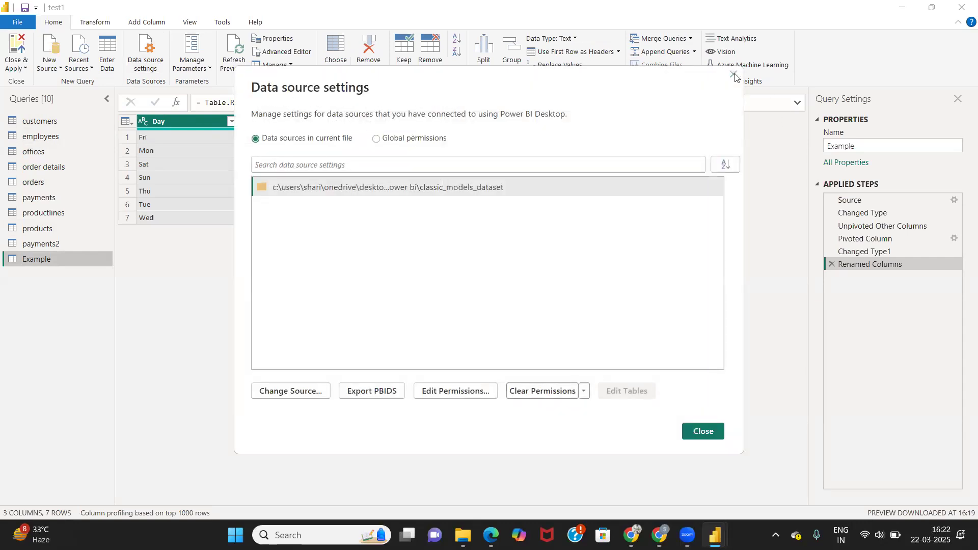
left_click(454, 391)
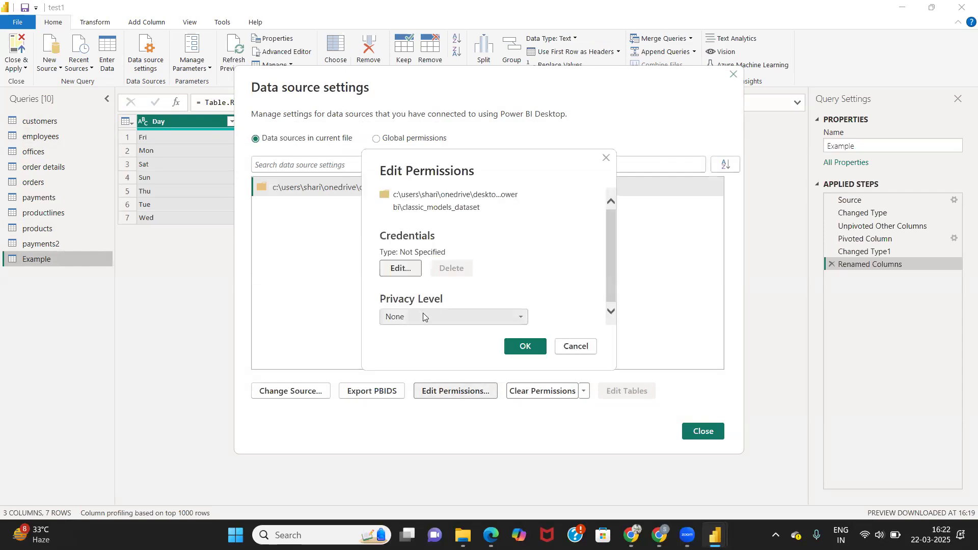
left_click(462, 318)
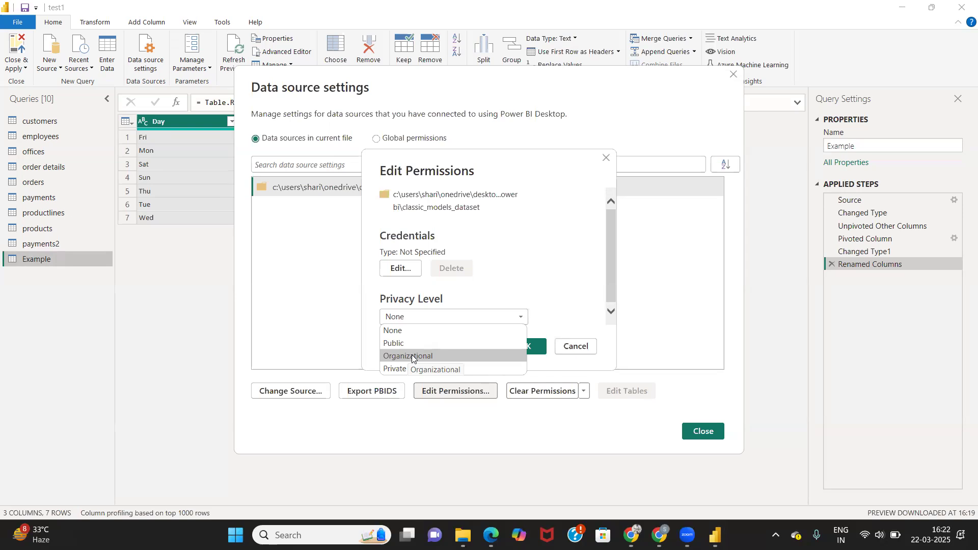
left_click(419, 328)
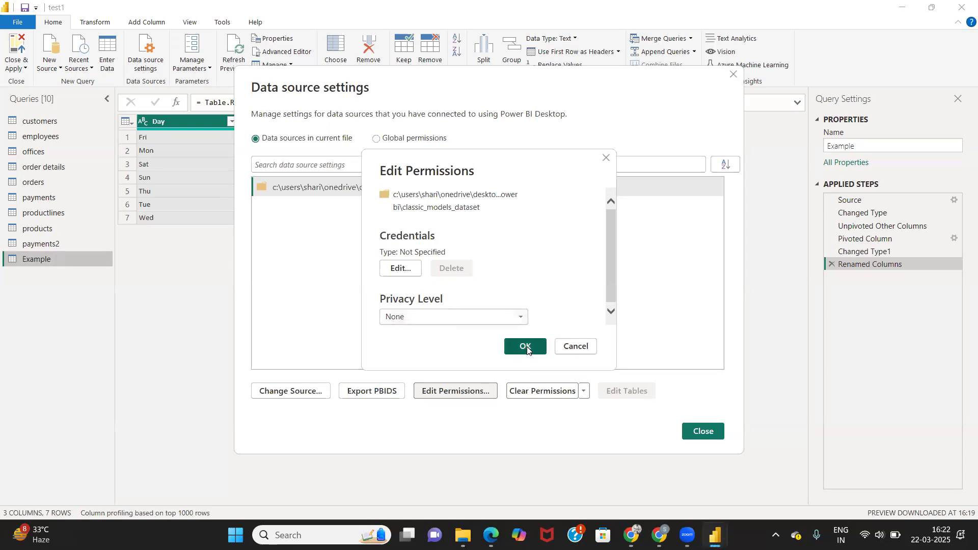
left_click(525, 347)
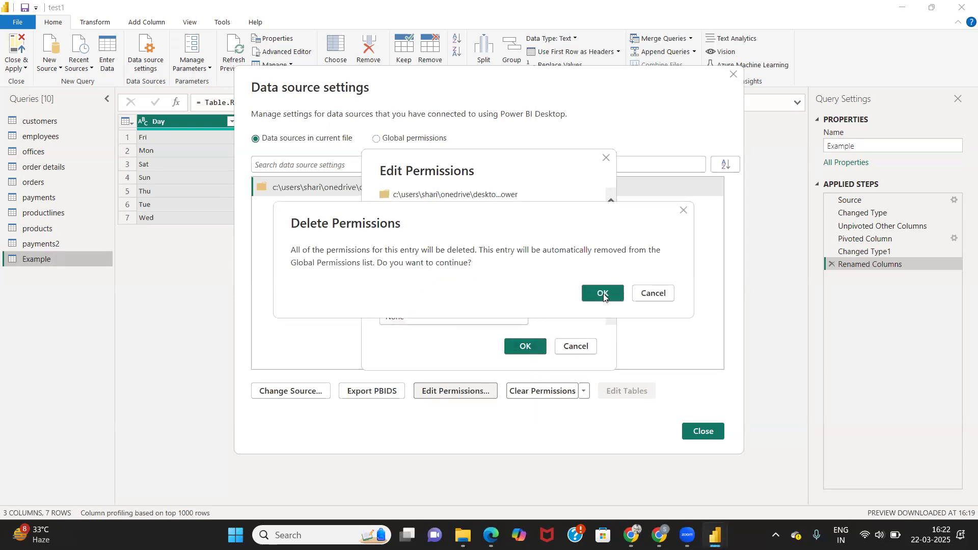
left_click(603, 296)
left_click(525, 352)
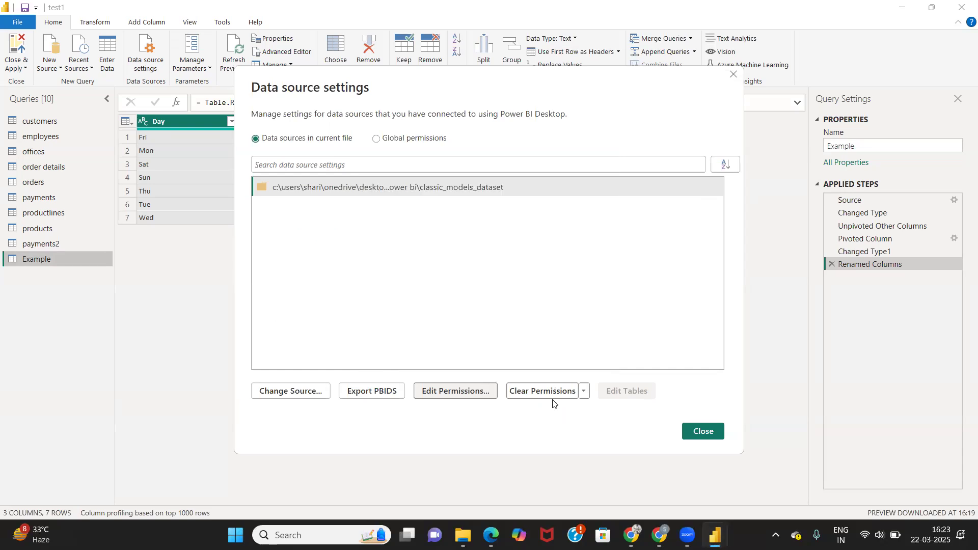
left_click(707, 433)
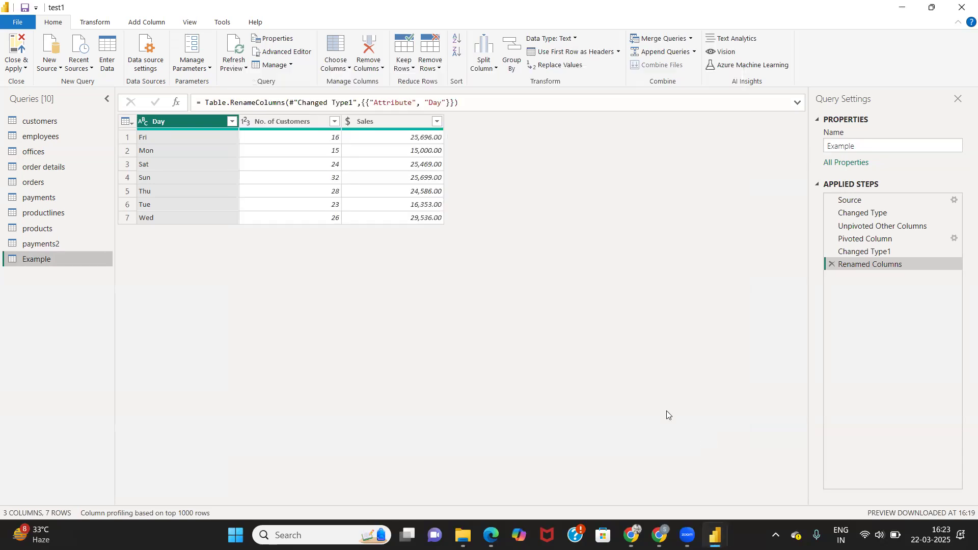
Look at the Manage Parameters dialog and the available preview refresh options without changing anything.
left_click(206, 69)
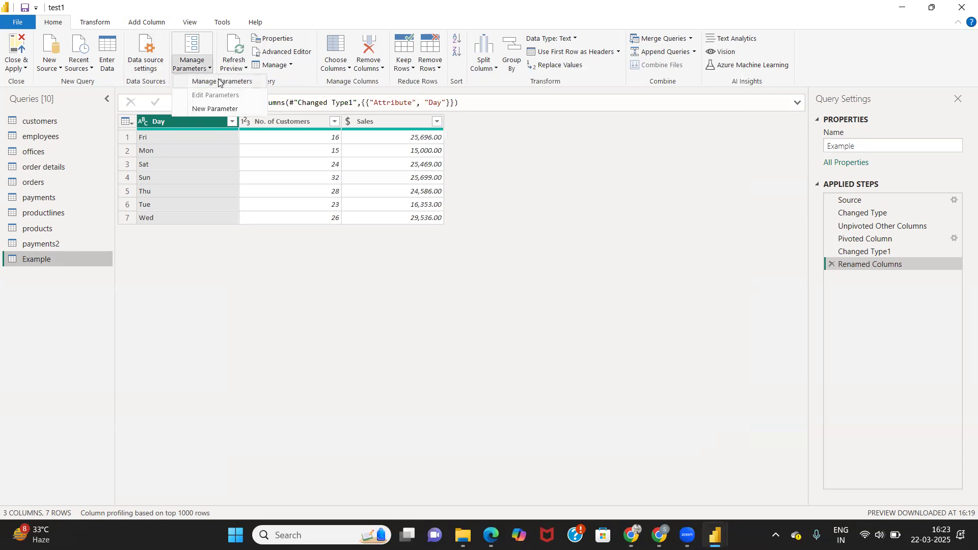
left_click(219, 81)
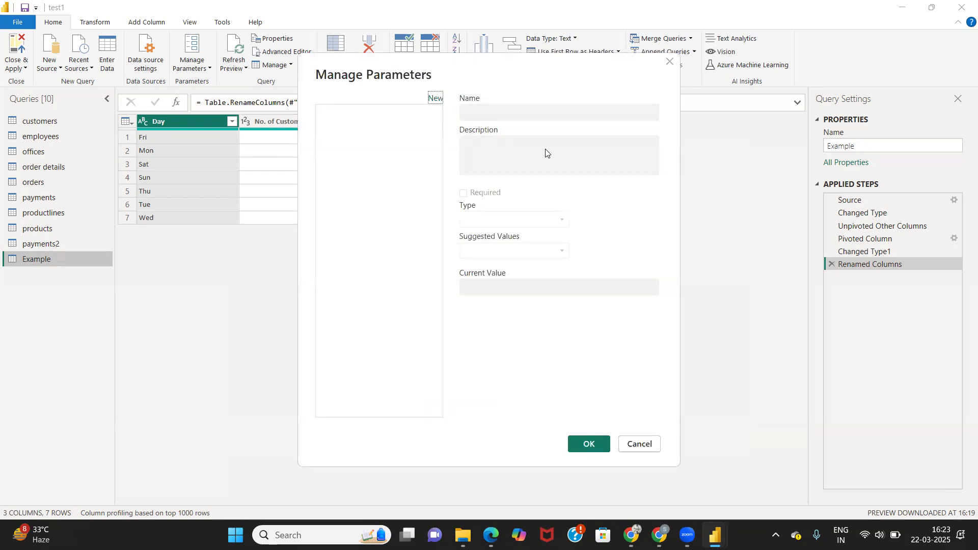
left_click(669, 62)
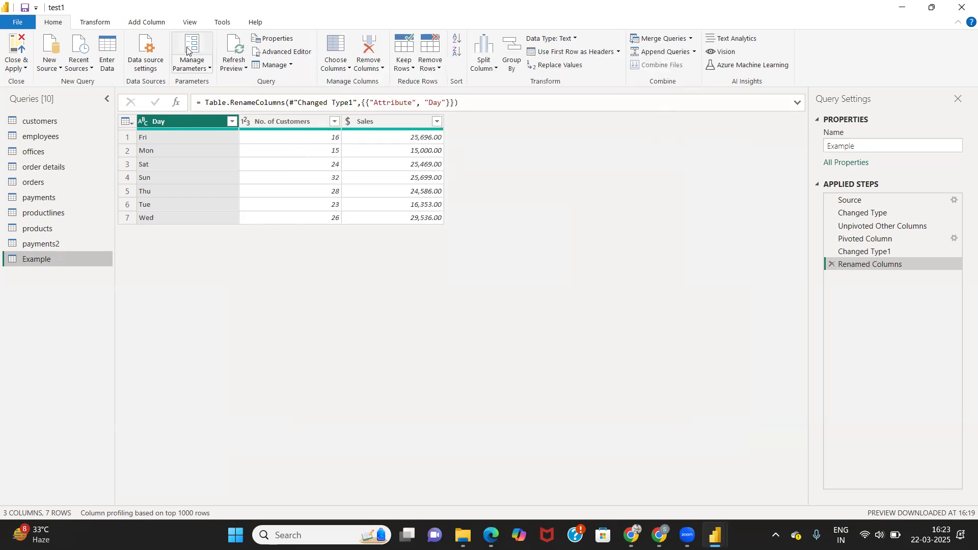
left_click(244, 69)
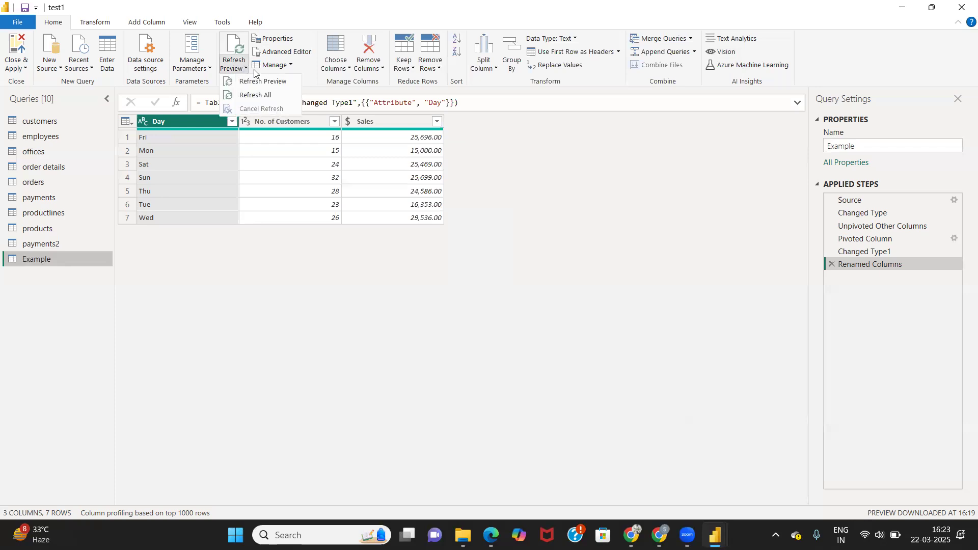
left_click(386, 264)
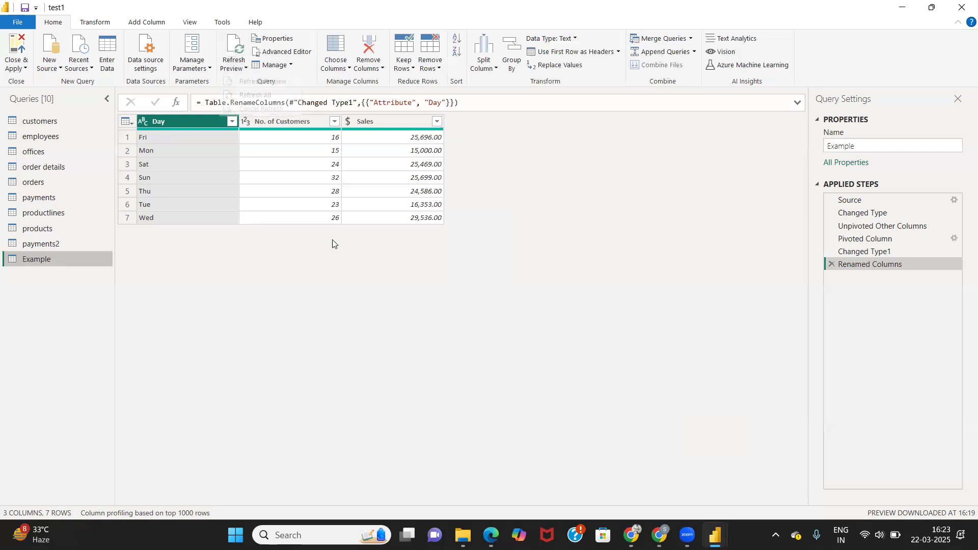
View the query properties of Example, including its description and load and refresh options, and cancel without changes.
left_click(304, 53)
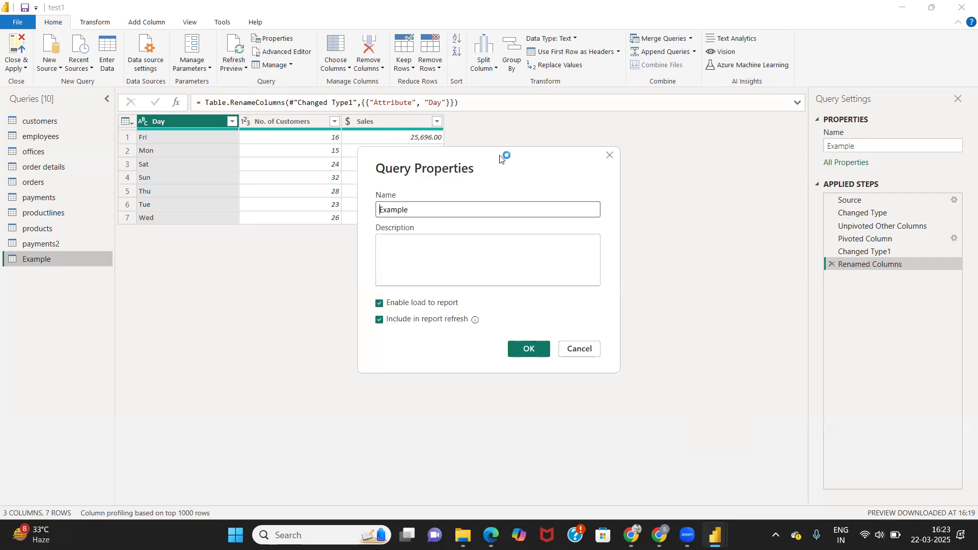
left_click_drag(500, 158, 671, 88)
left_click(557, 180)
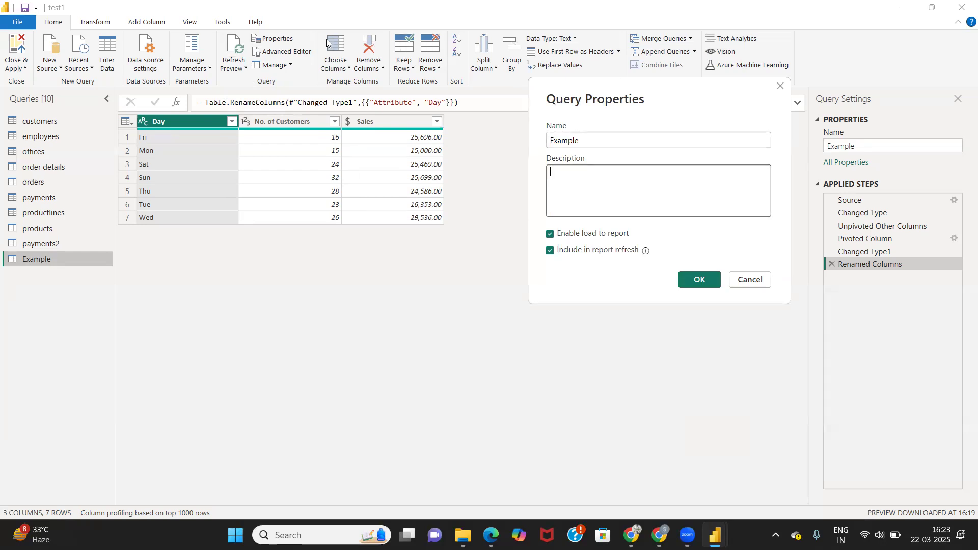
left_click(754, 280)
Examine the M code of the Example query in the Advanced Editor, especially the Changed Type line, and close the editor.
left_click(288, 53)
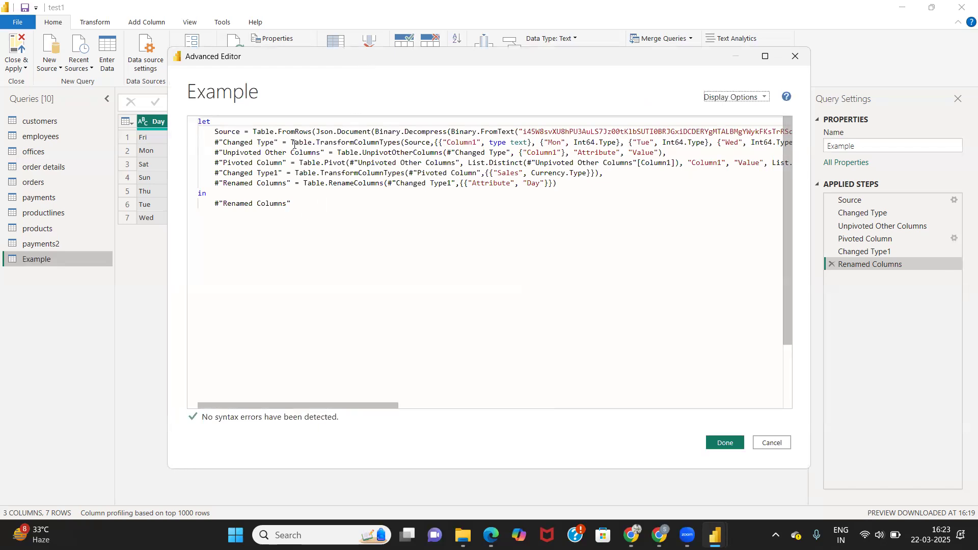
left_click_drag(293, 144, 663, 143)
left_click_drag(722, 148, 296, 143)
left_click_drag(140, 135, 211, 142)
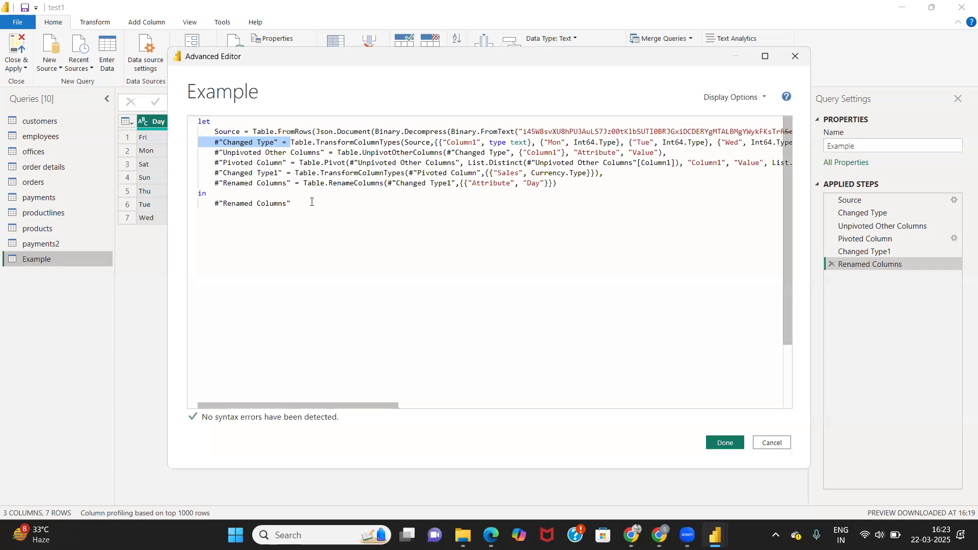
left_click(308, 210)
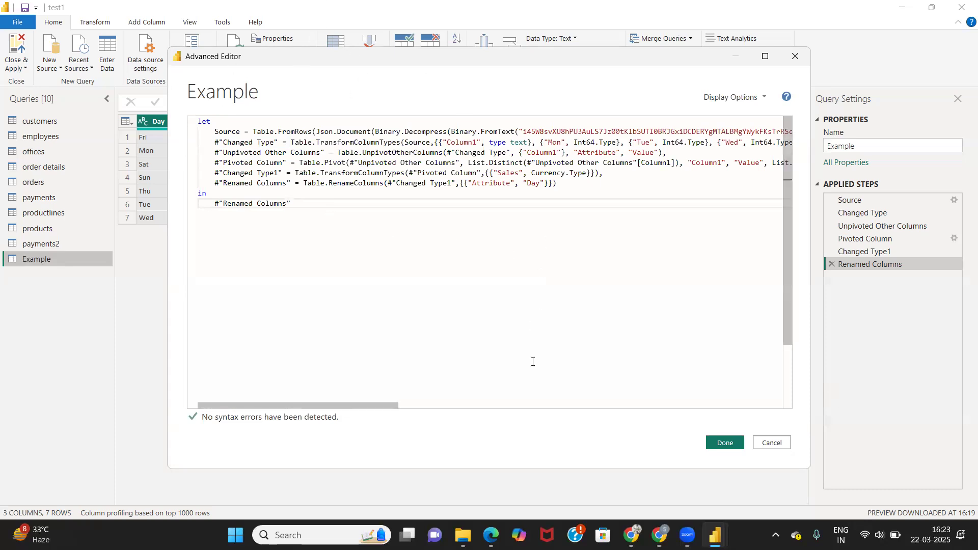
left_click(726, 443)
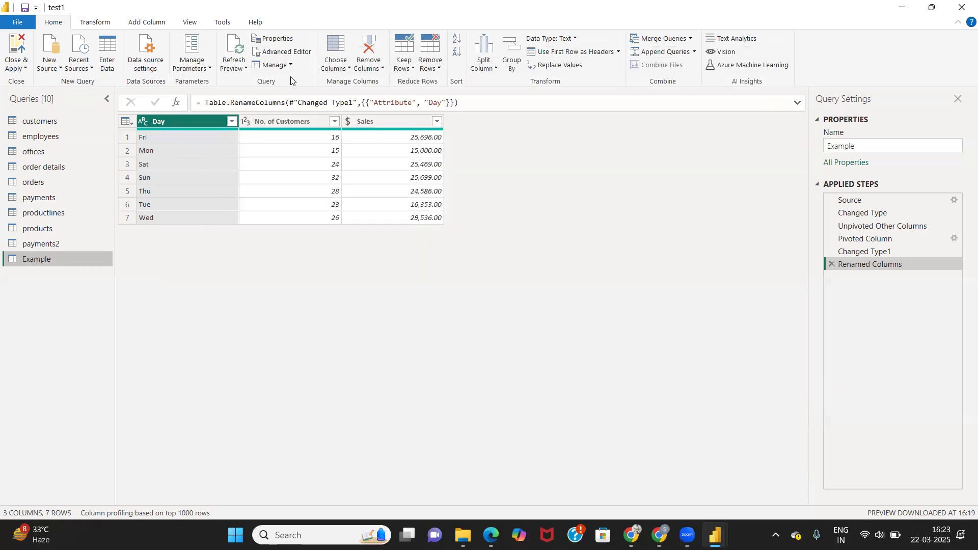
Review the options for managing the Example query, choosing columns, keeping or removing rows, and splitting a column without applying any.
left_click(292, 65)
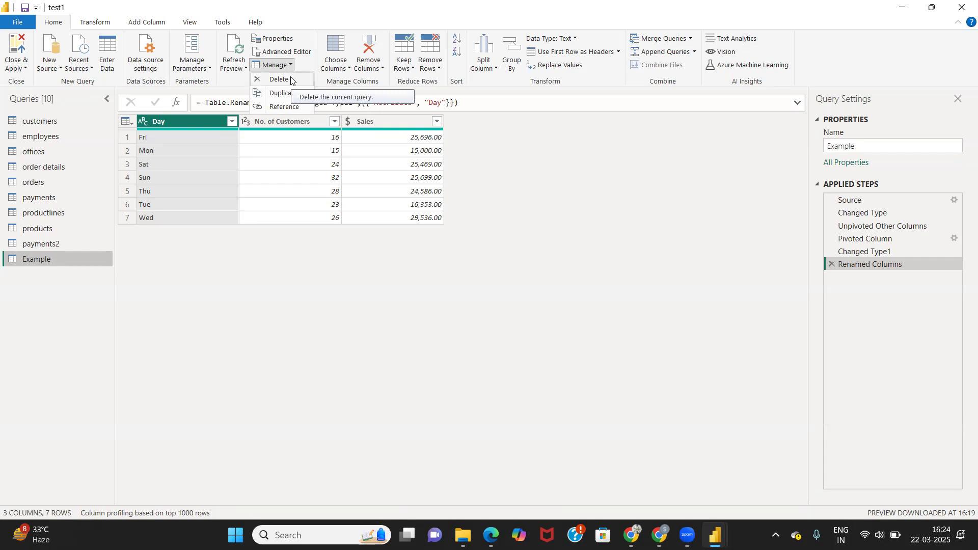
left_click(344, 70)
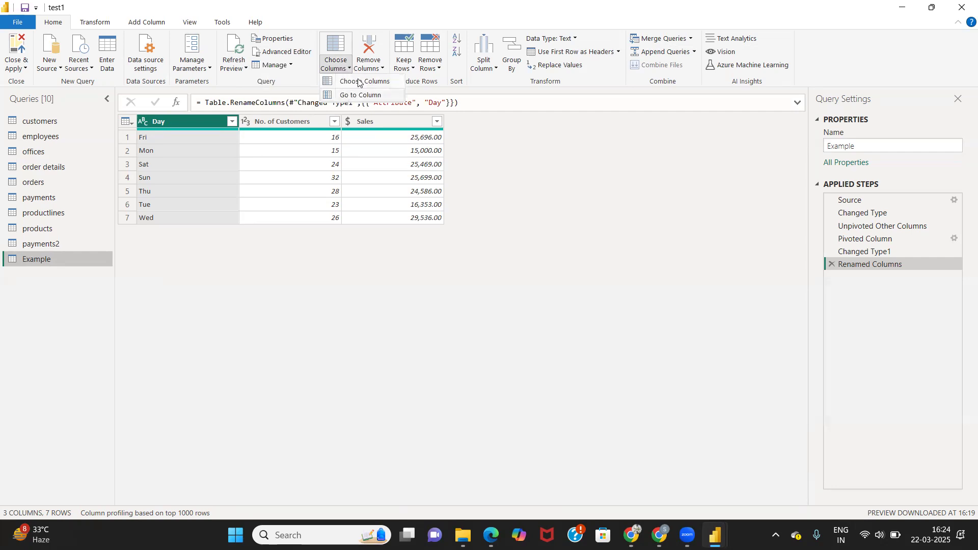
left_click(476, 156)
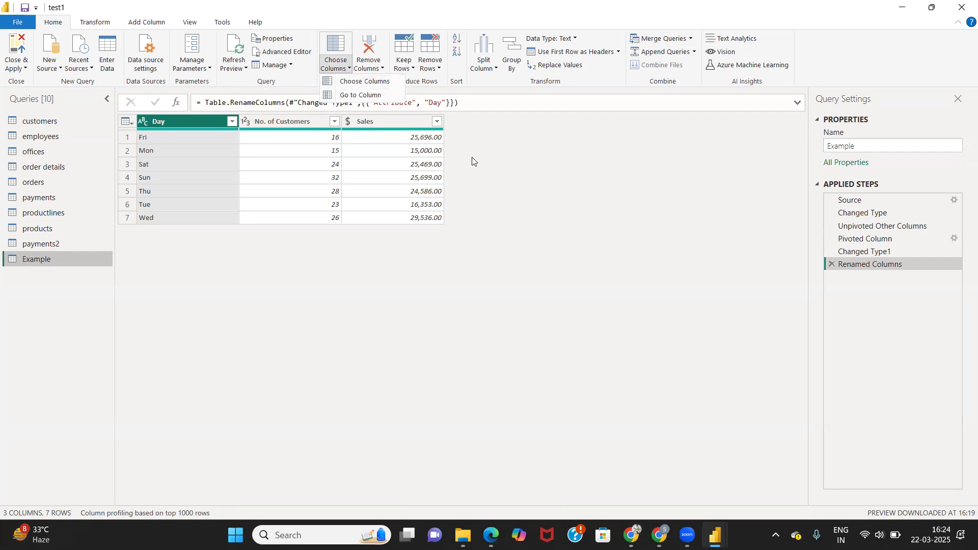
left_click(279, 124)
left_click(387, 119)
left_click(182, 124)
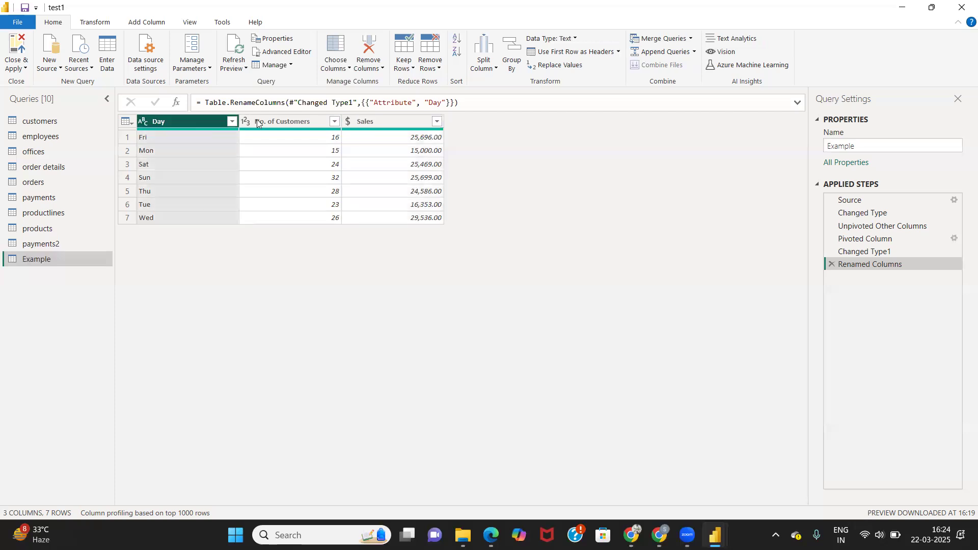
left_click(414, 67)
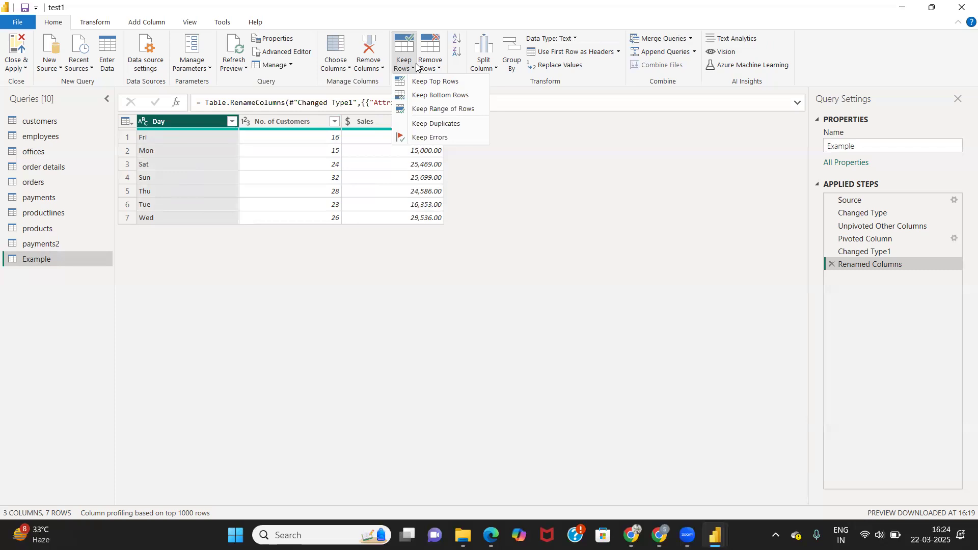
left_click(440, 69)
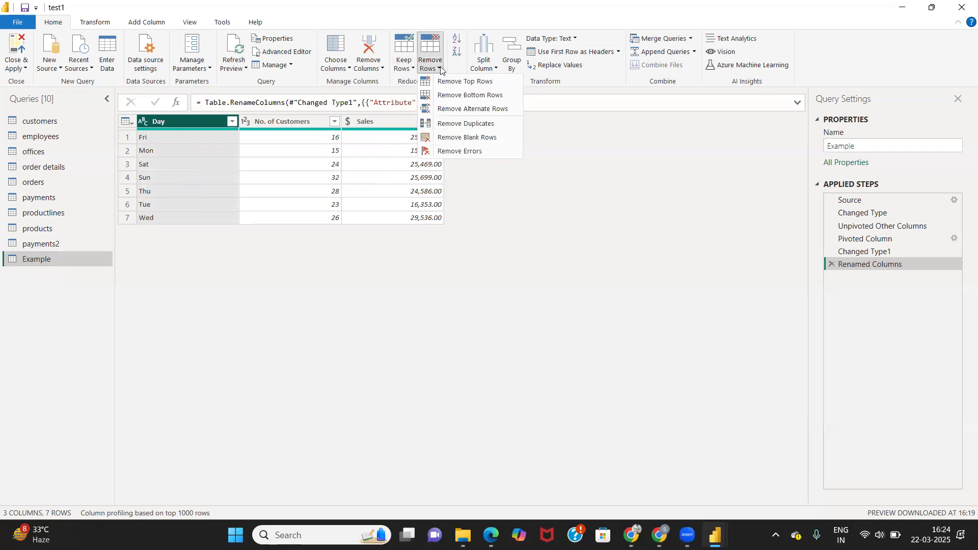
left_click(609, 167)
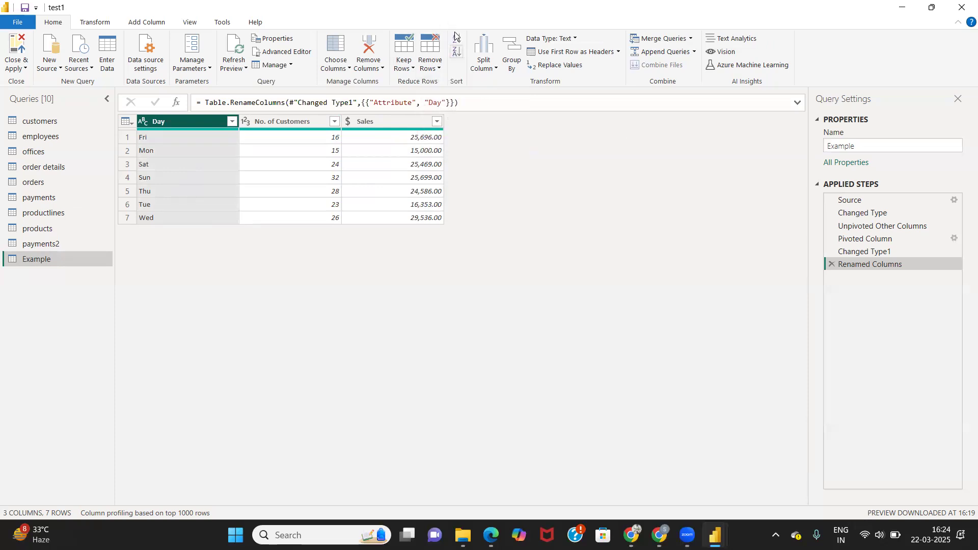
left_click(494, 70)
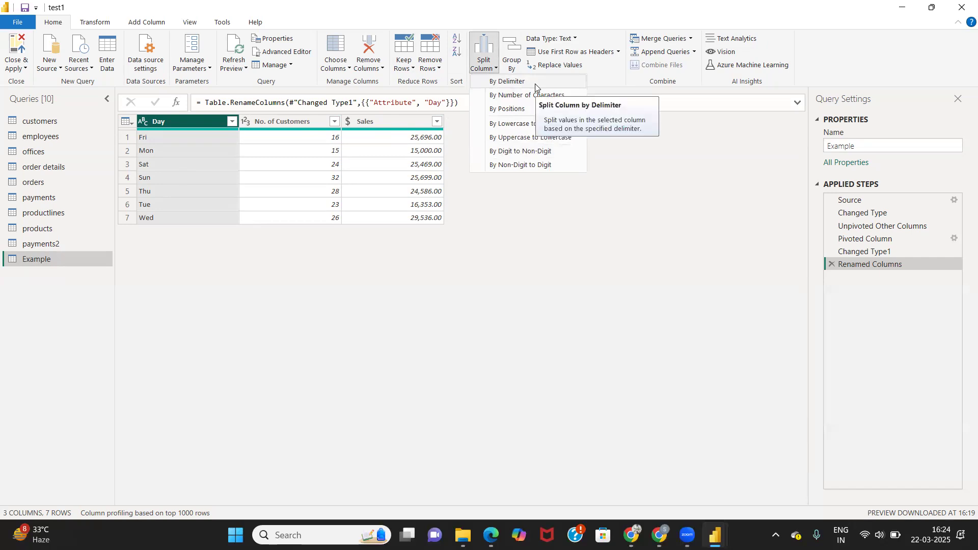
left_click(523, 199)
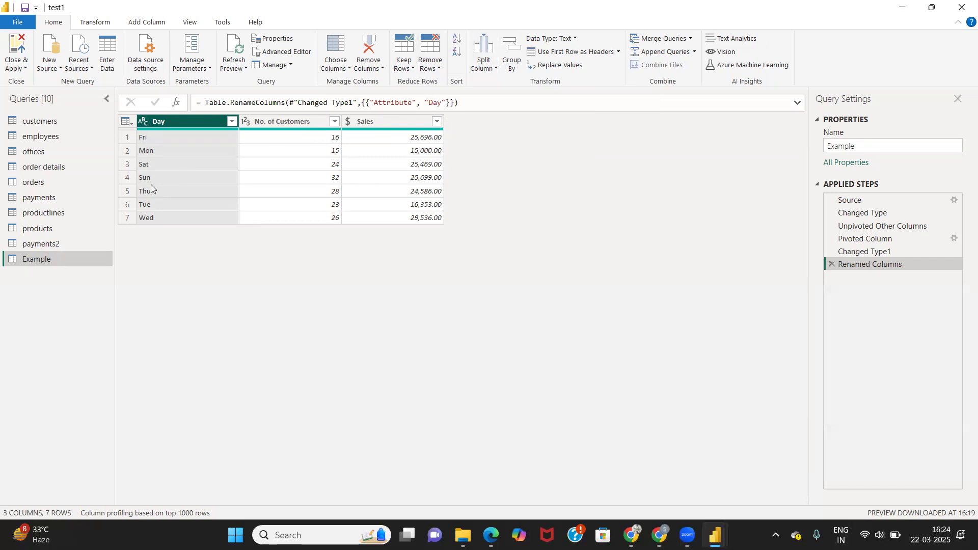
Try grouping the Example query by No. of Customers with the average of Sales in a Count column, and delete the grouping step.
left_click(511, 47)
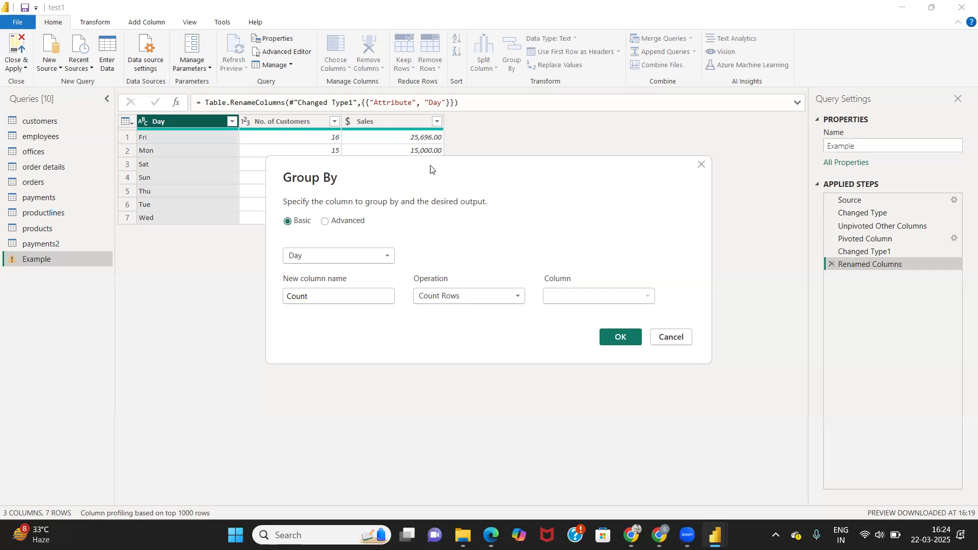
left_click_drag(430, 169, 601, 92)
left_click(538, 177)
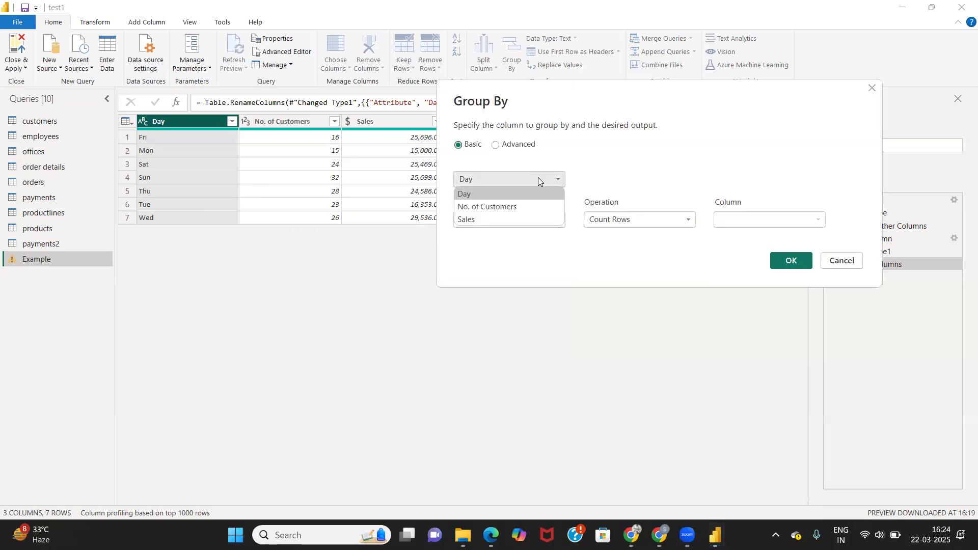
left_click(482, 207)
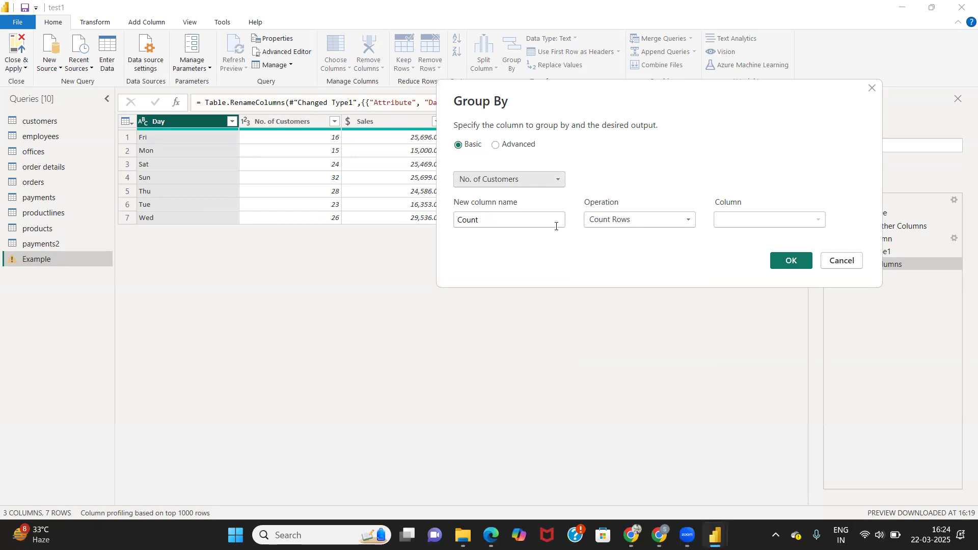
left_click(640, 221)
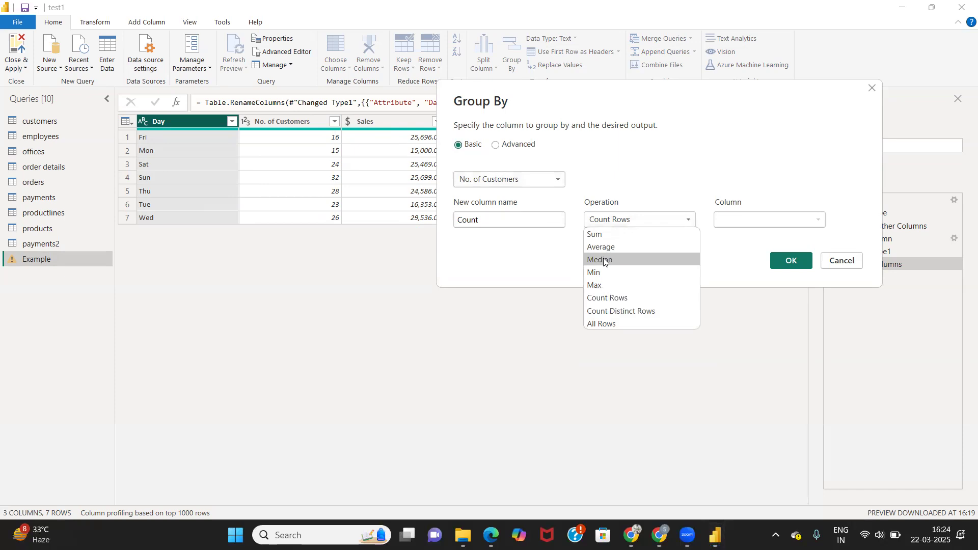
left_click(613, 246)
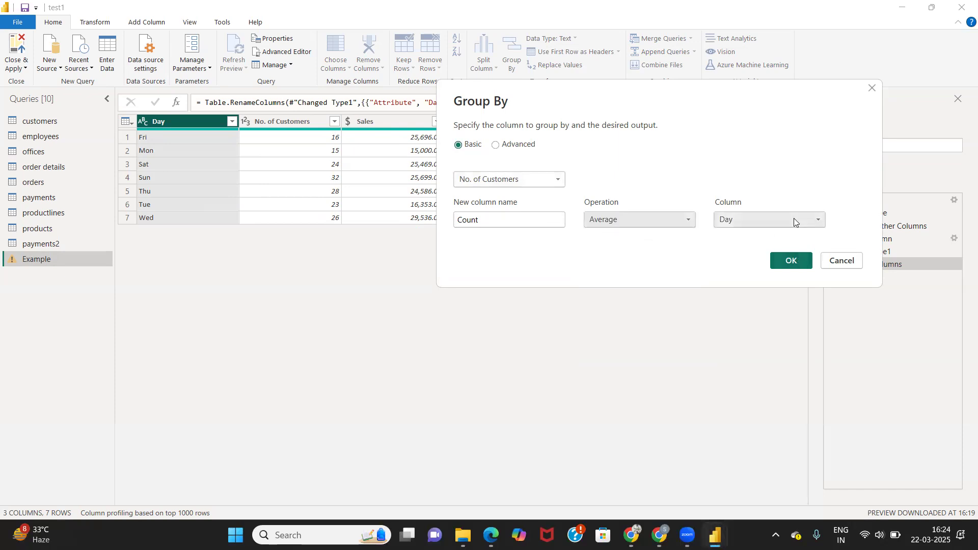
left_click(770, 220)
left_click(741, 264)
left_click(797, 260)
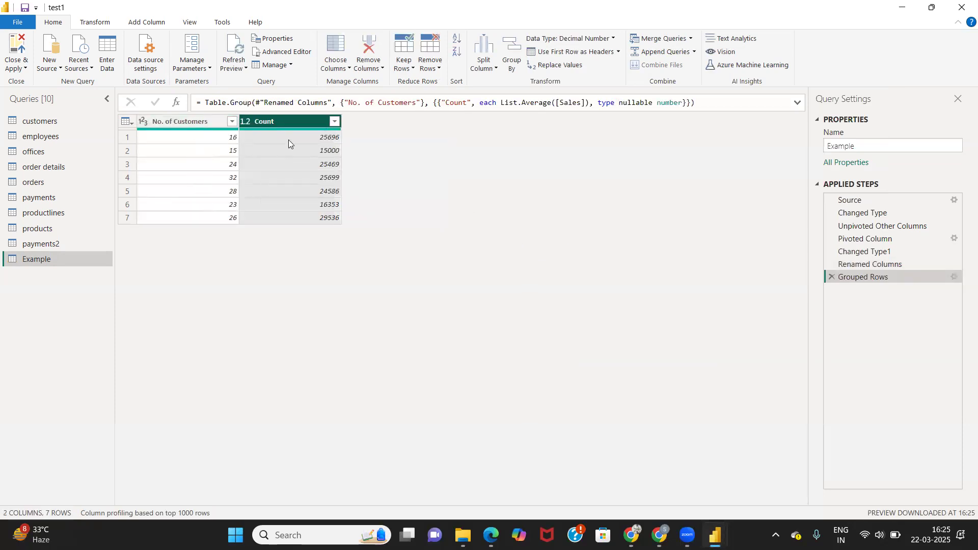
left_click(830, 277)
Group the payments query by customerNumber with a new column "Average Payment of customer" that averages amount.
left_click(43, 197)
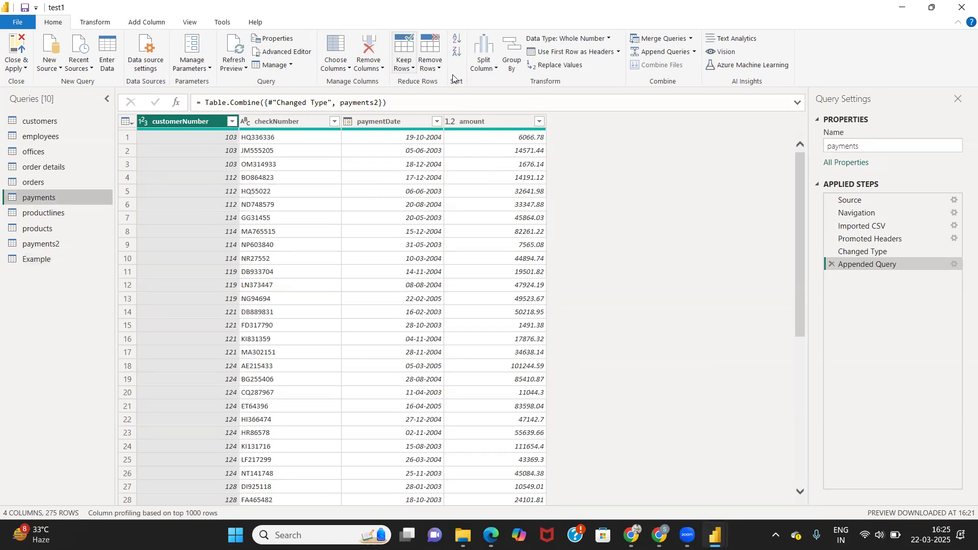
left_click(512, 54)
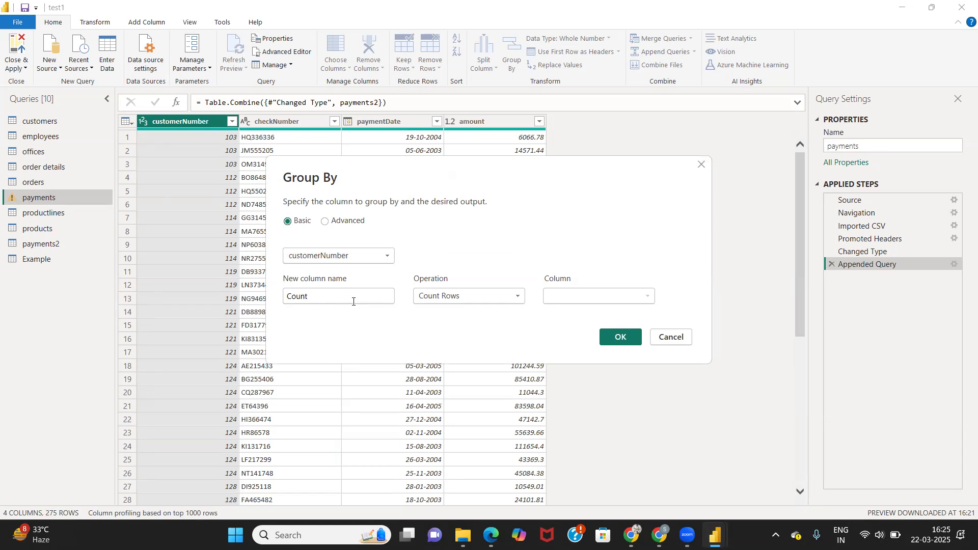
left_click_drag(325, 296, 264, 307)
type("Average Paymen")
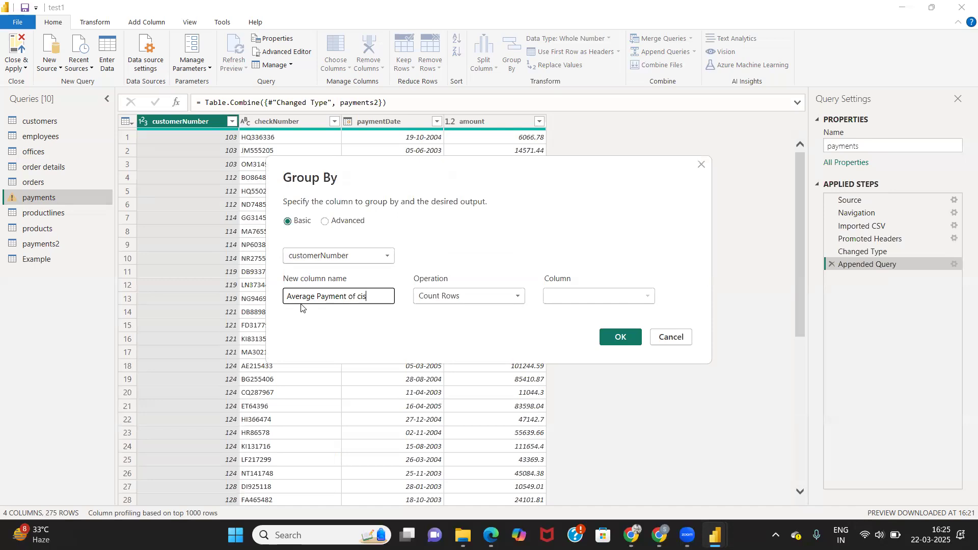
type("t of customer")
left_click(511, 298)
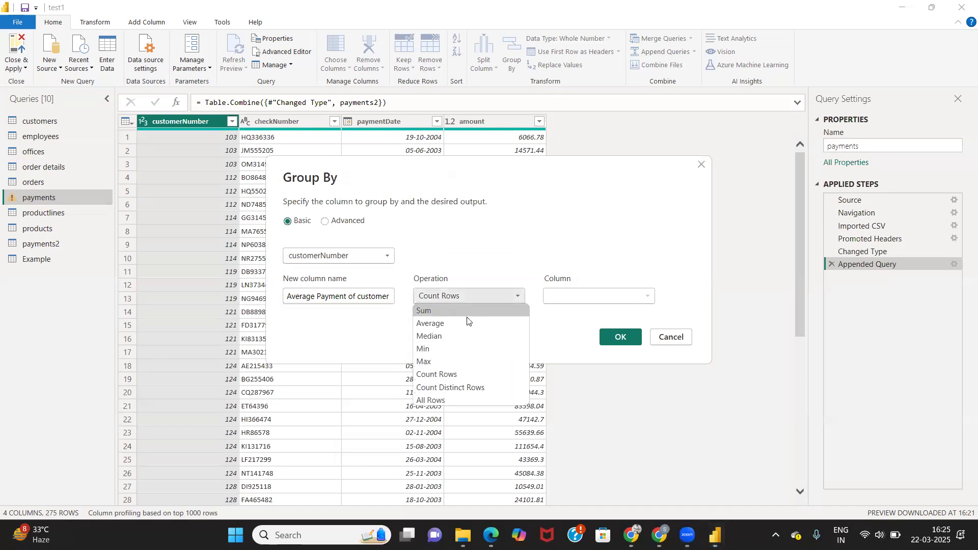
left_click(437, 325)
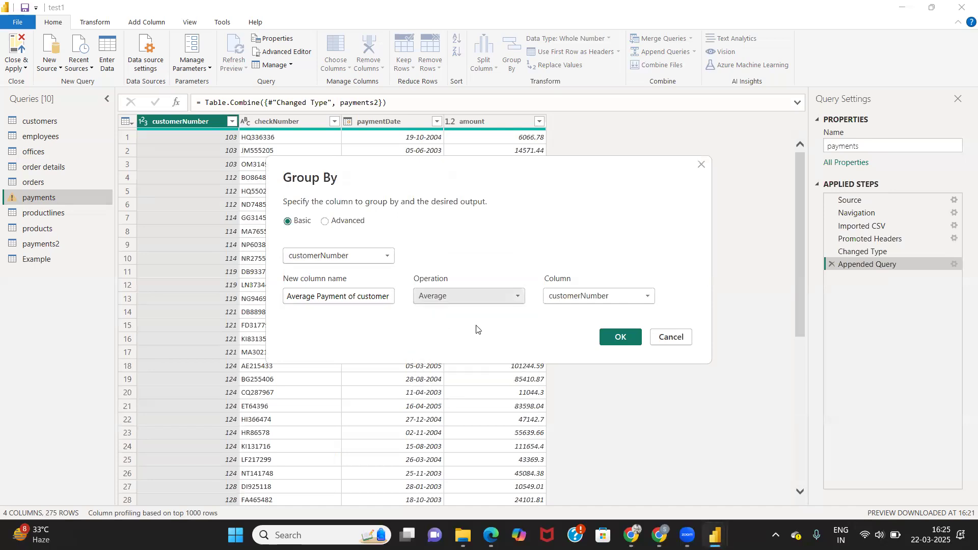
left_click(646, 298)
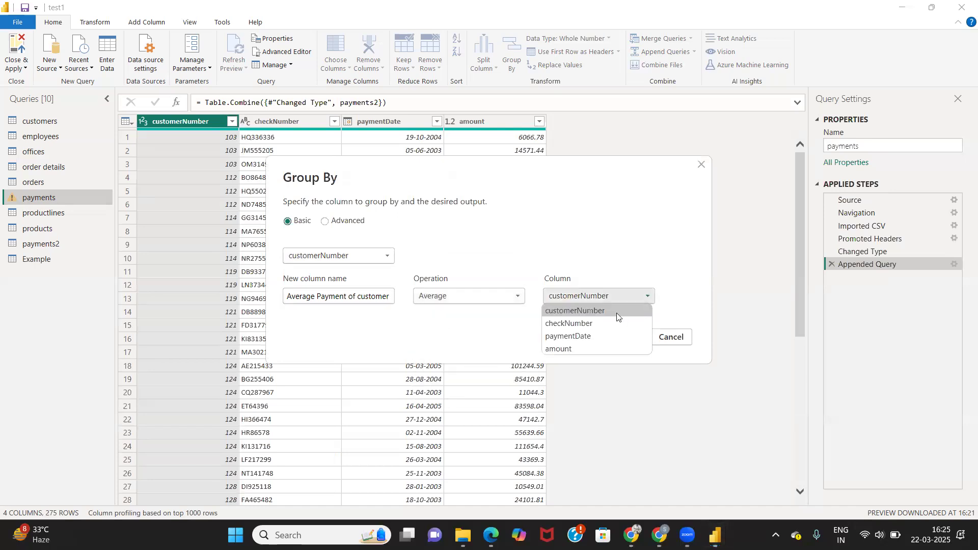
left_click(581, 346)
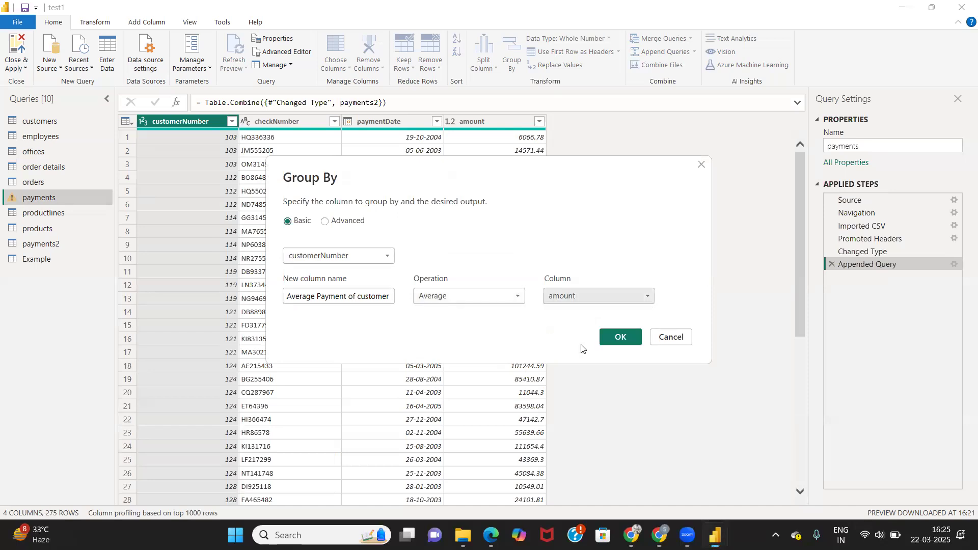
left_click(620, 338)
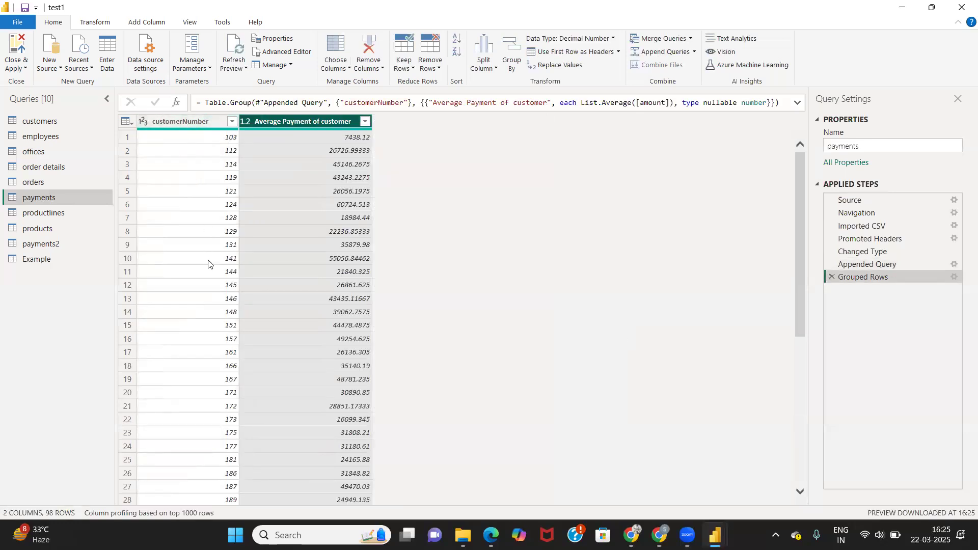
Look through the grouped customer averages and delete the Grouped Rows step from the payments query.
scroll(294, 265, "down", 10)
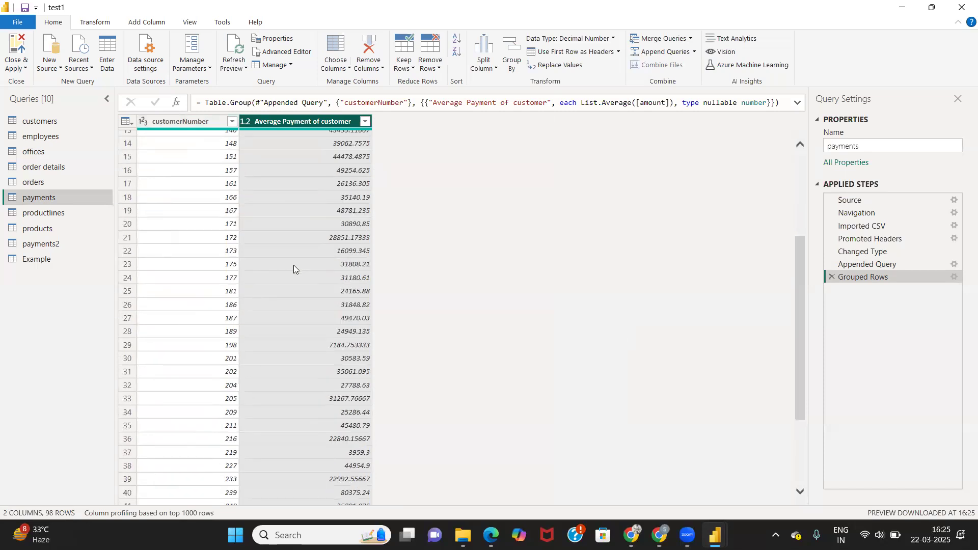
scroll(293, 265, "down", 5)
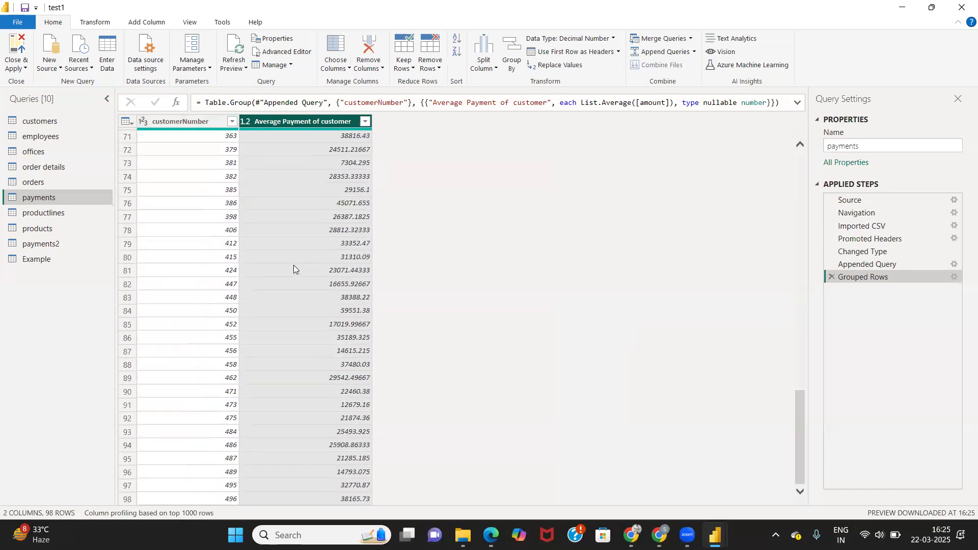
scroll(293, 264, "up", 15)
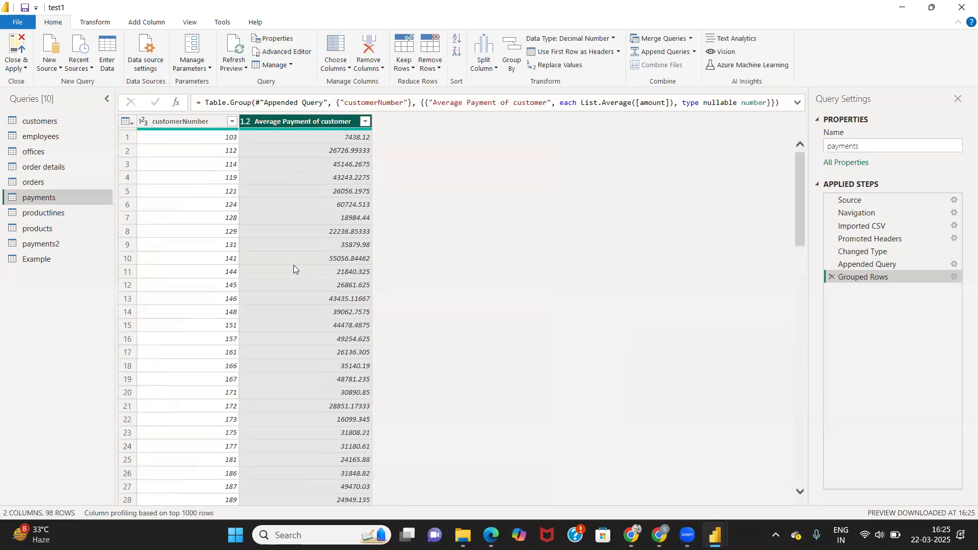
left_click(831, 278)
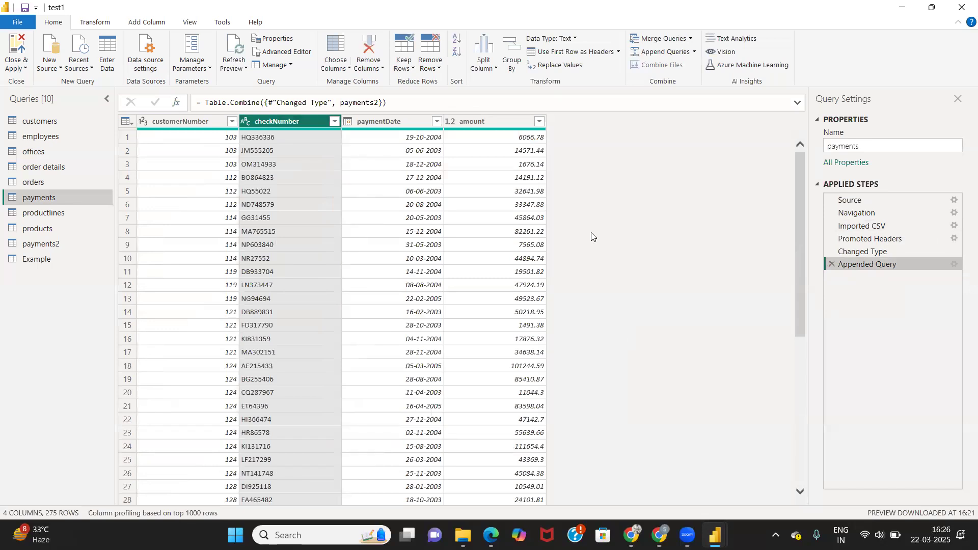
View the data types offered for the checkNumber column and the available column transformation commands.
left_click(576, 38)
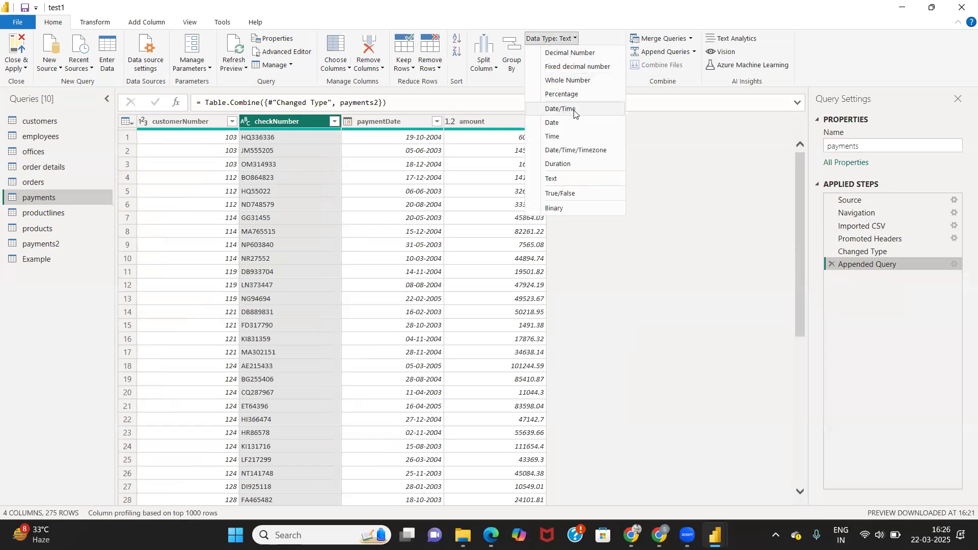
left_click(657, 162)
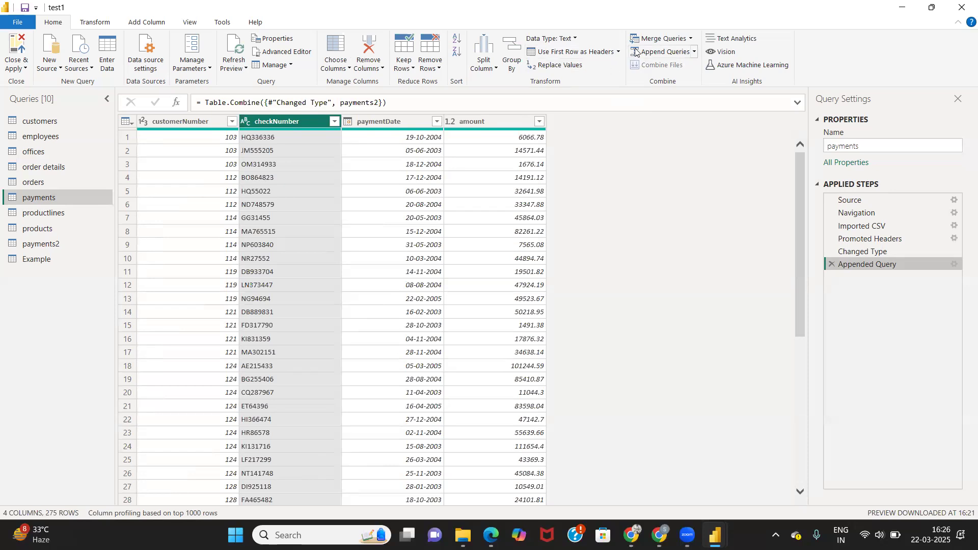
left_click(97, 23)
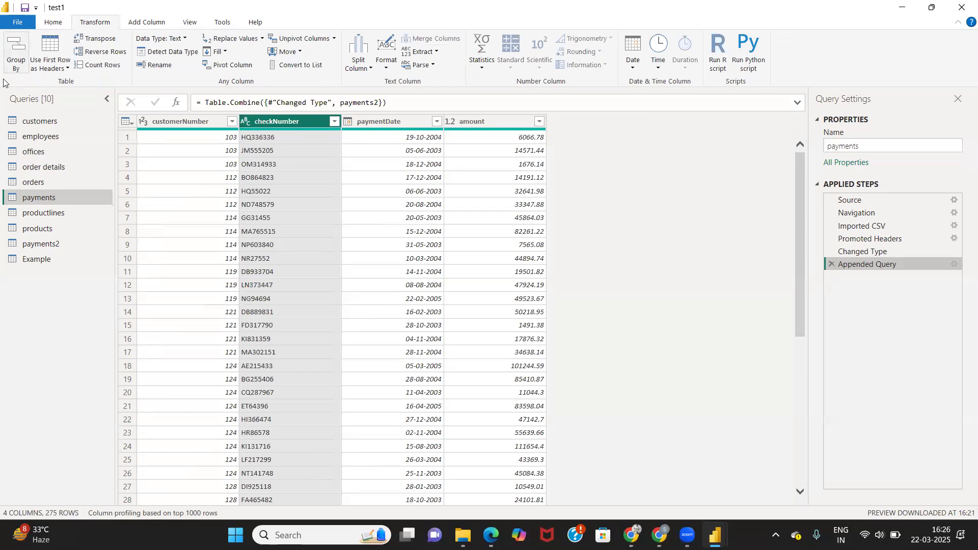
left_click(147, 22)
left_click(90, 23)
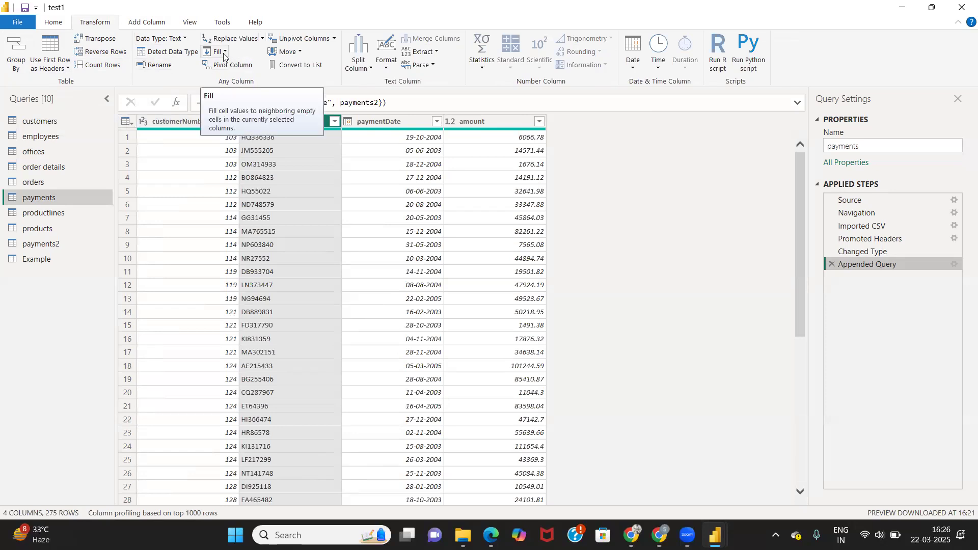
Fill the No. of Customers column of the Example query down.
left_click(32, 259)
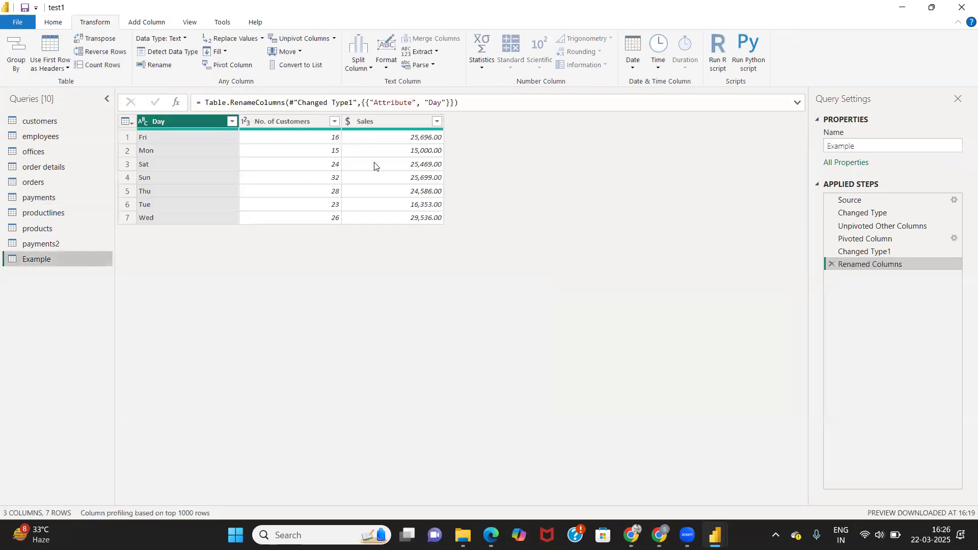
left_click(676, 527)
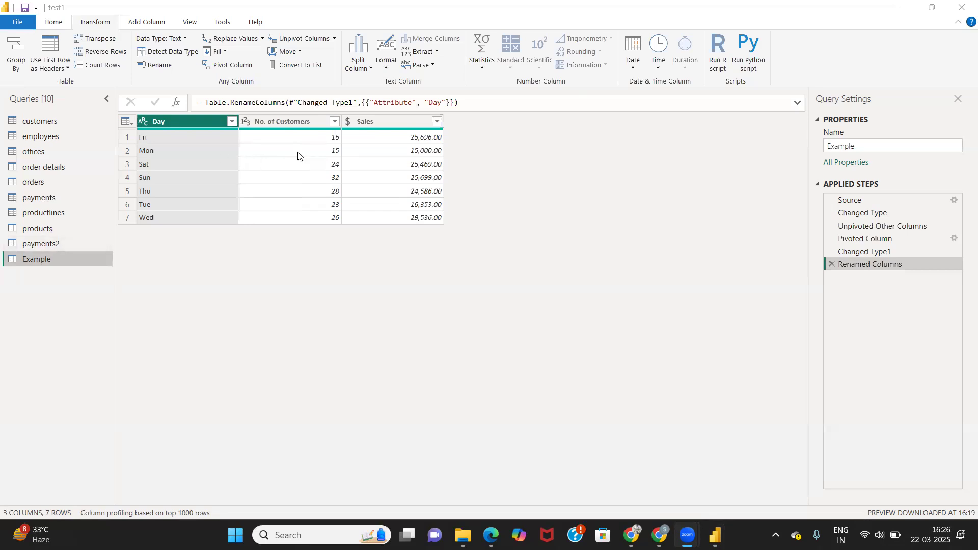
left_click(333, 156)
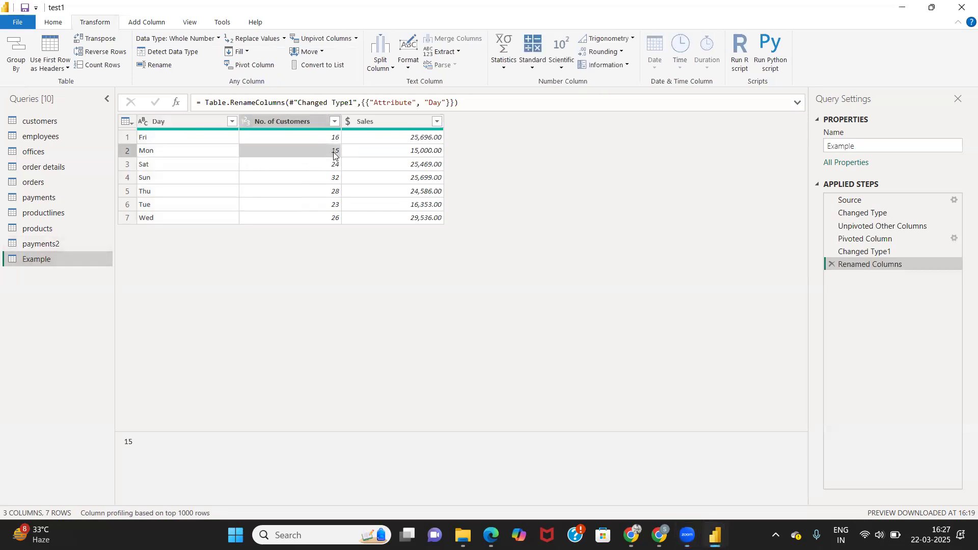
left_click(248, 51)
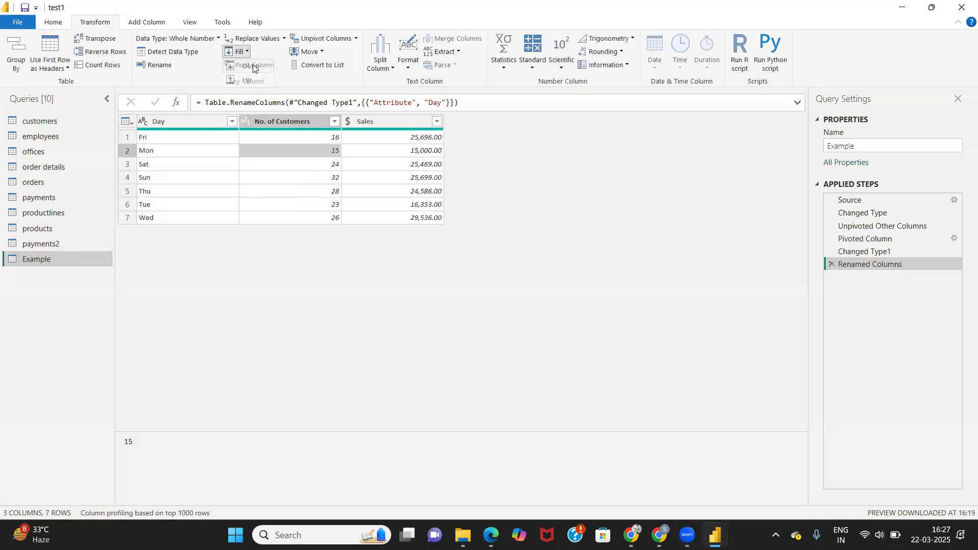
left_click(252, 65)
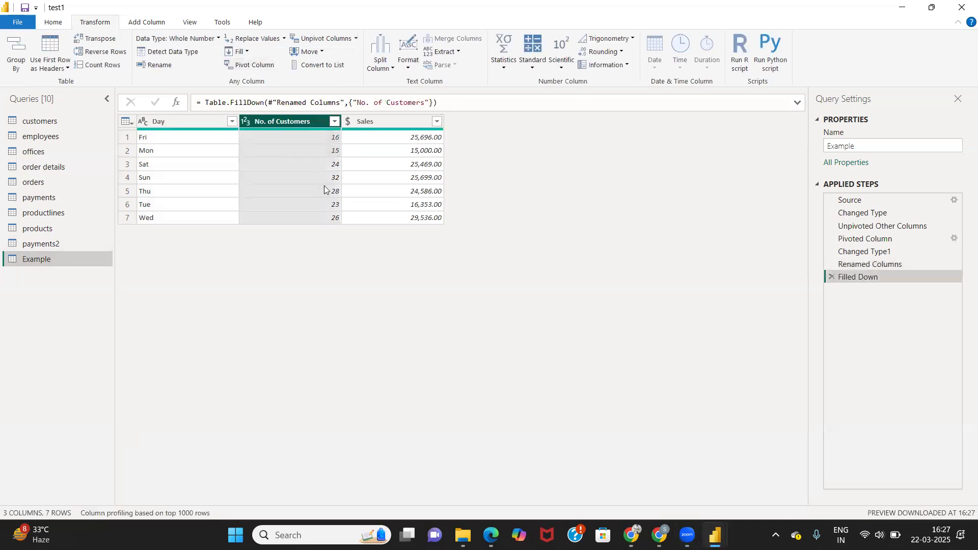
Fill the No. of Customers column up and delete both the Filled Up and Filled Down steps.
left_click(333, 137)
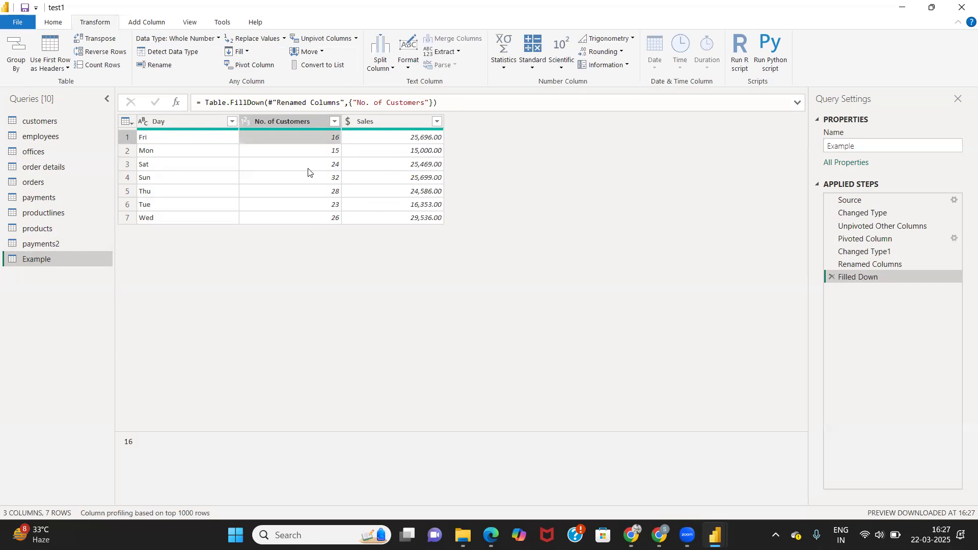
left_click(250, 53)
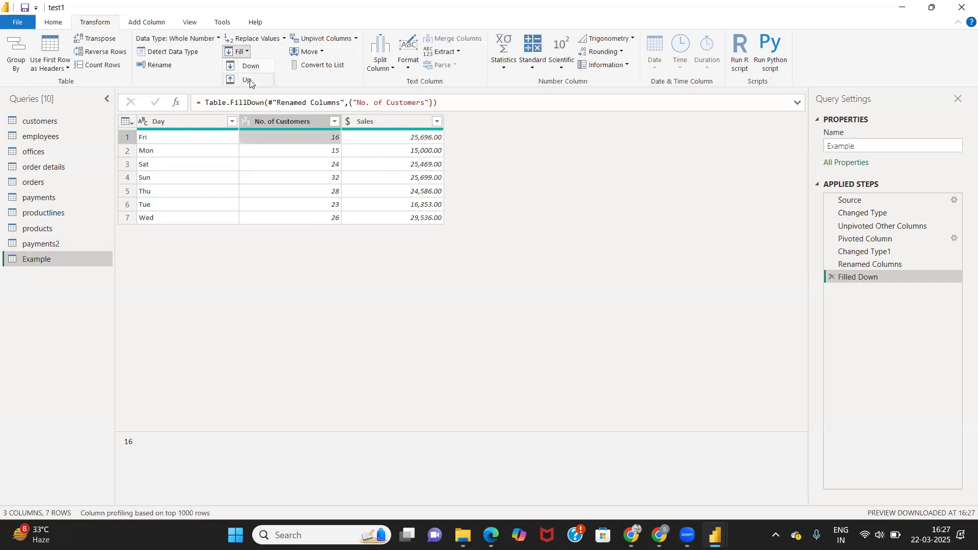
left_click(248, 80)
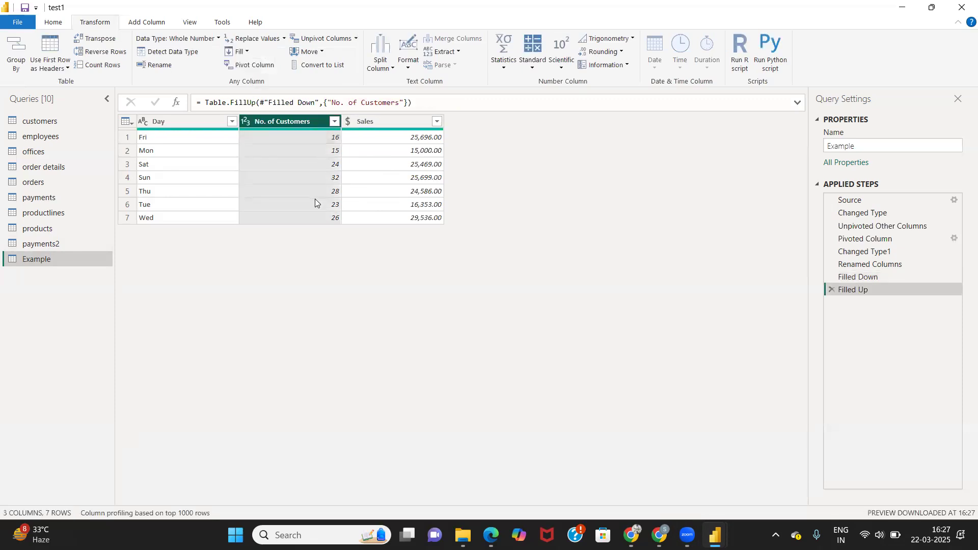
left_click(831, 289)
left_click(831, 277)
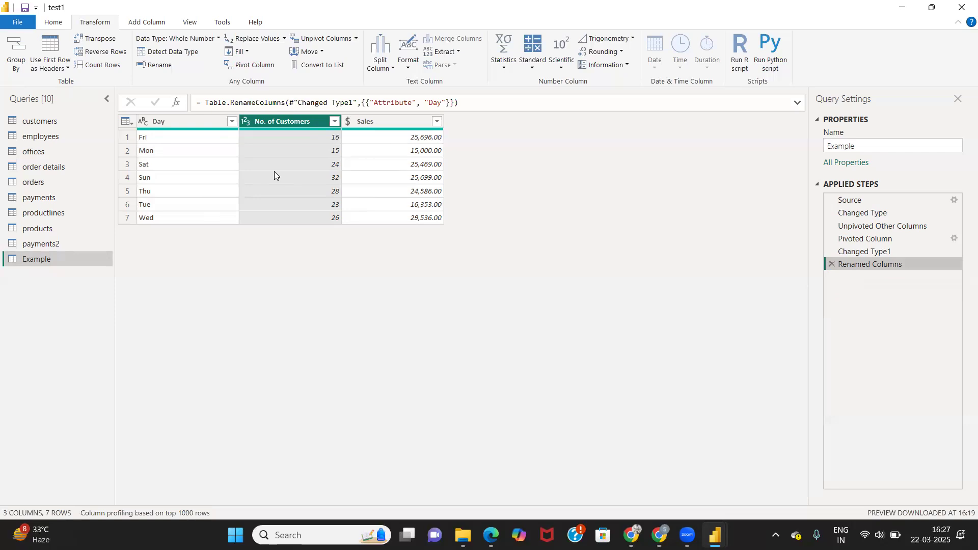
Trim the text in the city column of the offices query.
left_click(300, 136)
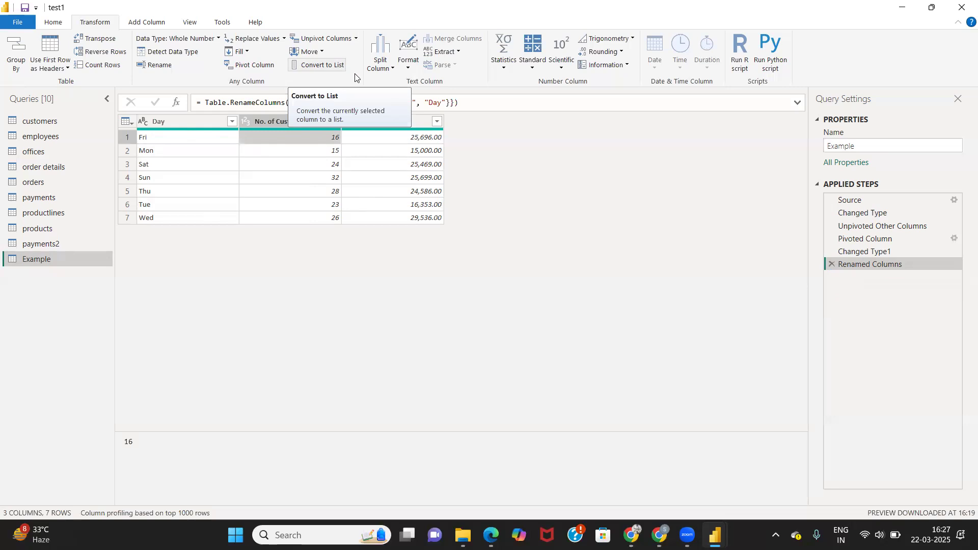
left_click(408, 67)
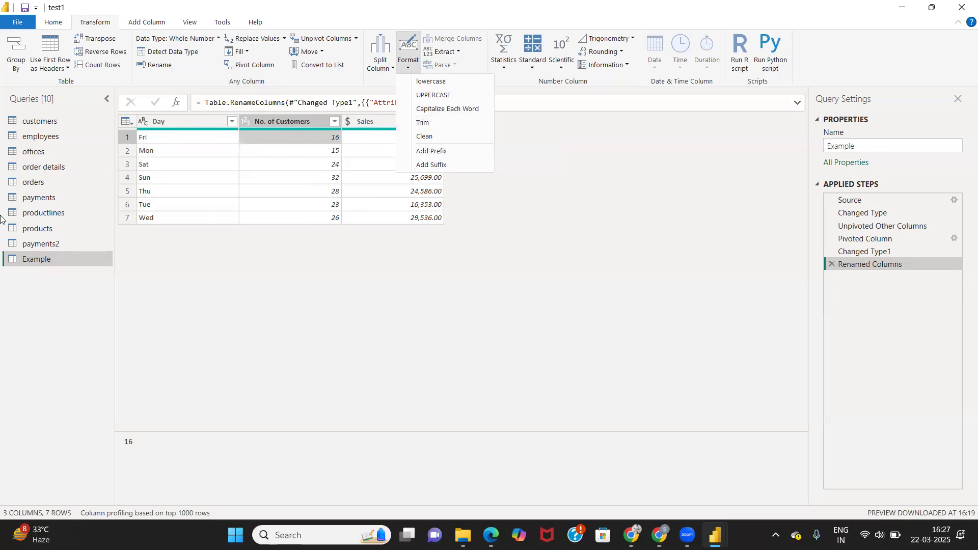
left_click(38, 155)
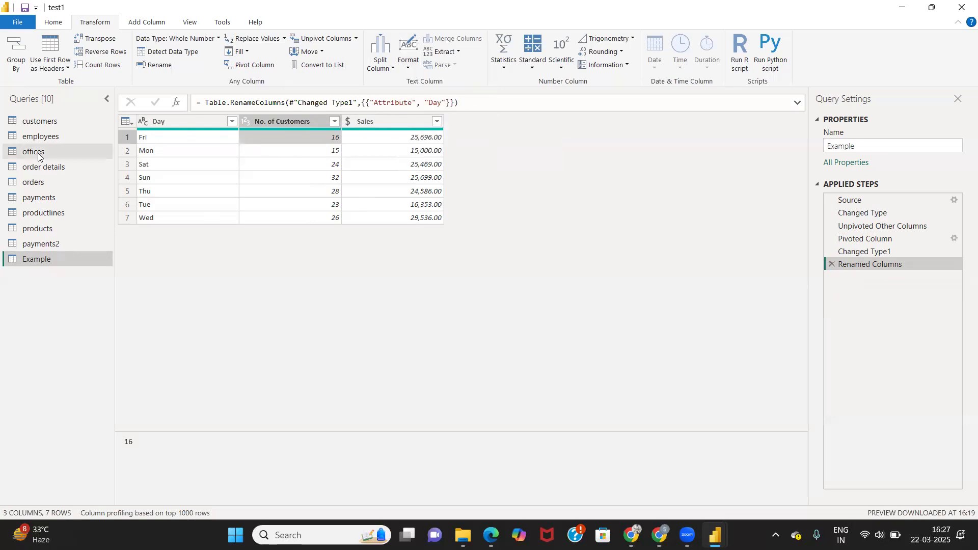
left_click(37, 153)
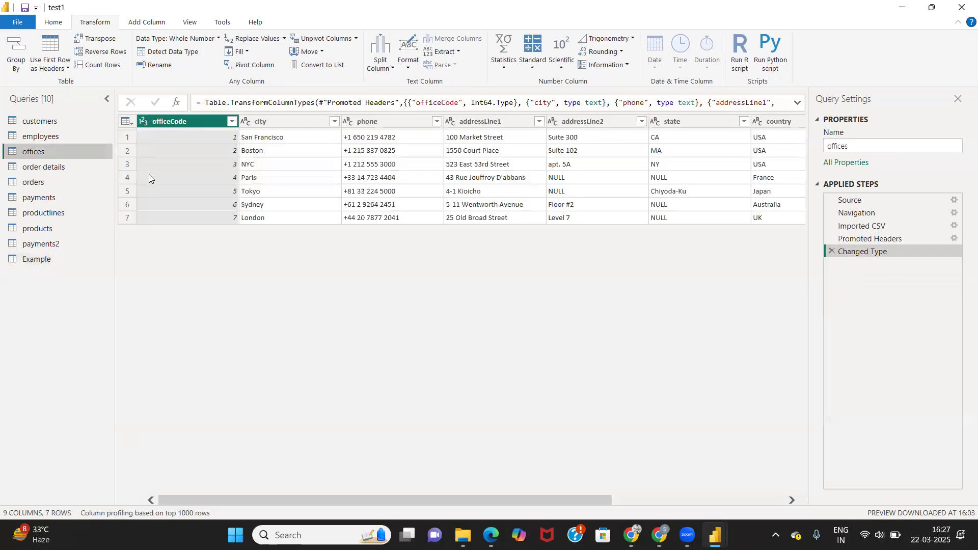
left_click(309, 137)
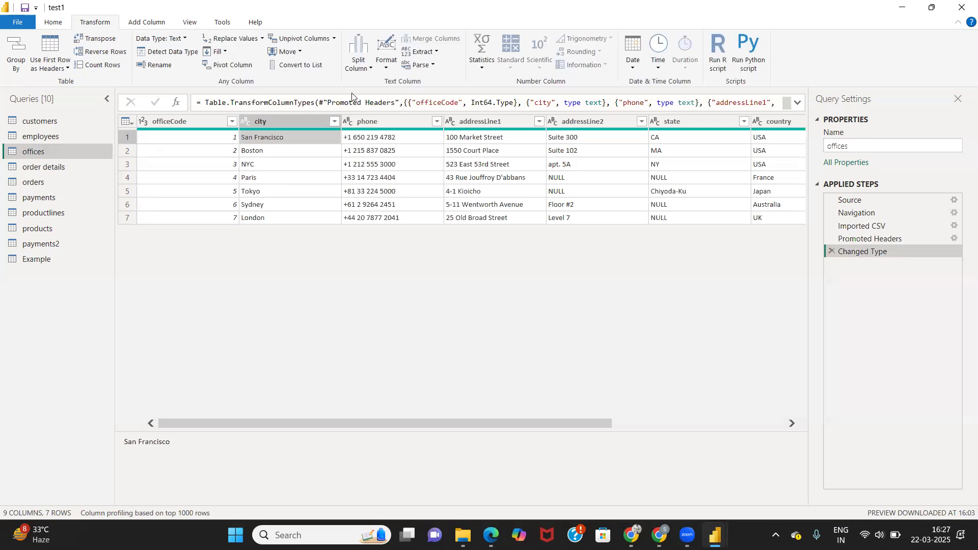
left_click(387, 67)
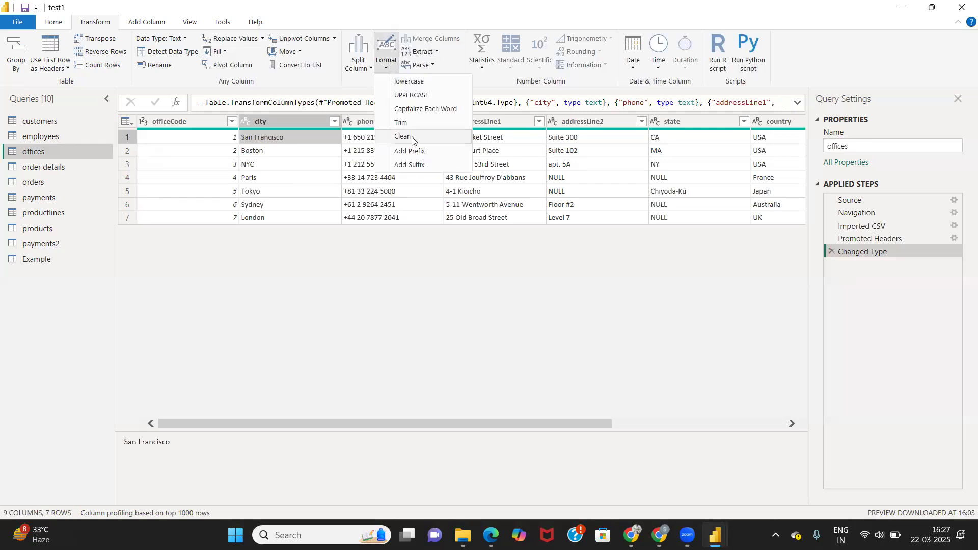
left_click(401, 123)
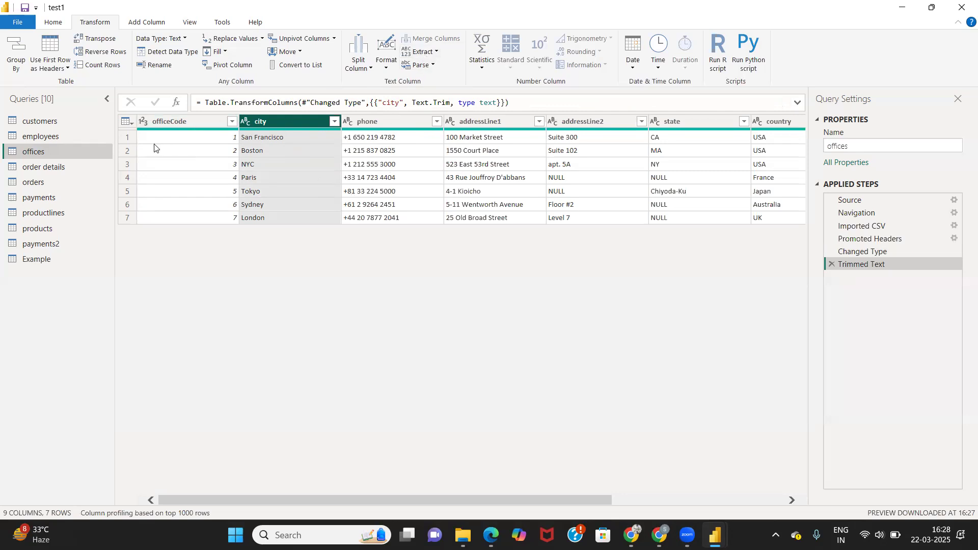
Try parsing the city column as JSON and delete the Parsed JSON step.
left_click(437, 53)
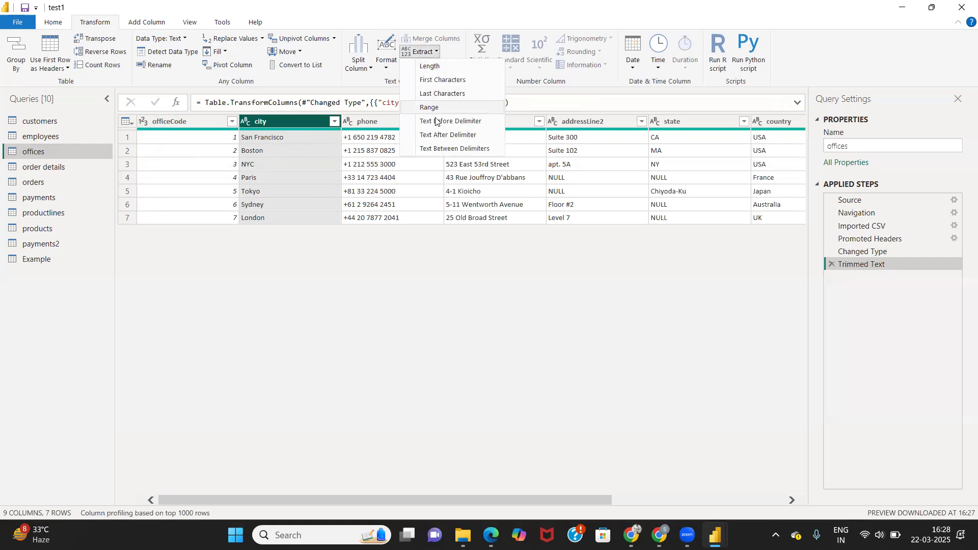
left_click(433, 65)
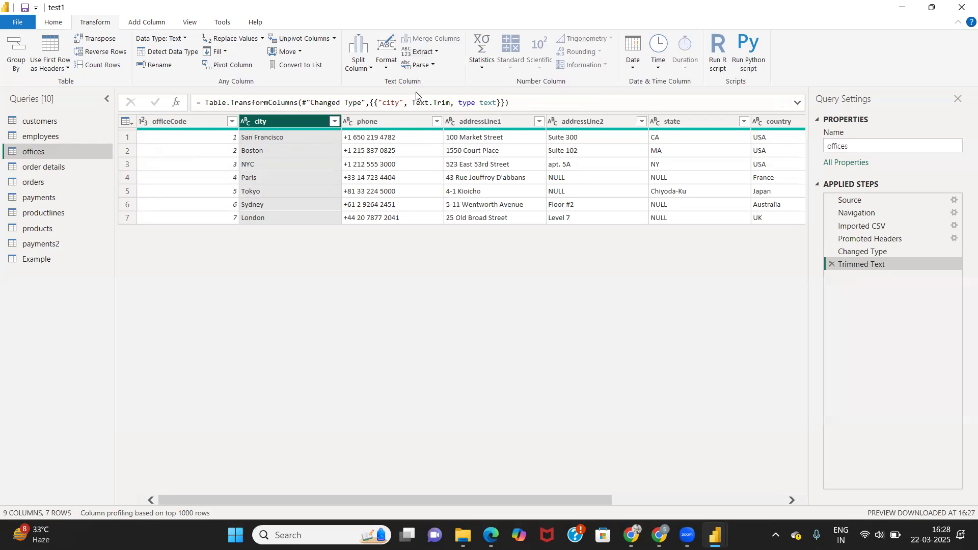
left_click(436, 65)
left_click(428, 94)
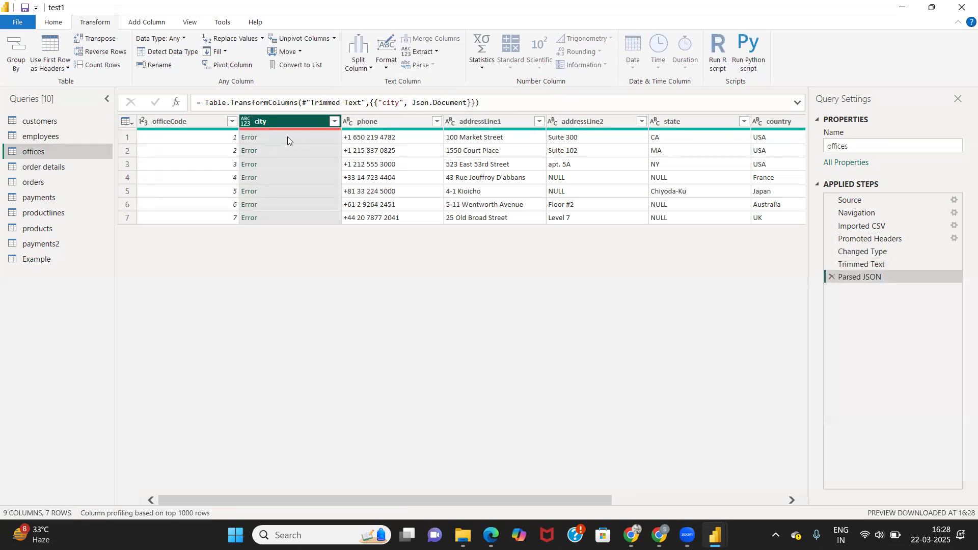
left_click(830, 277)
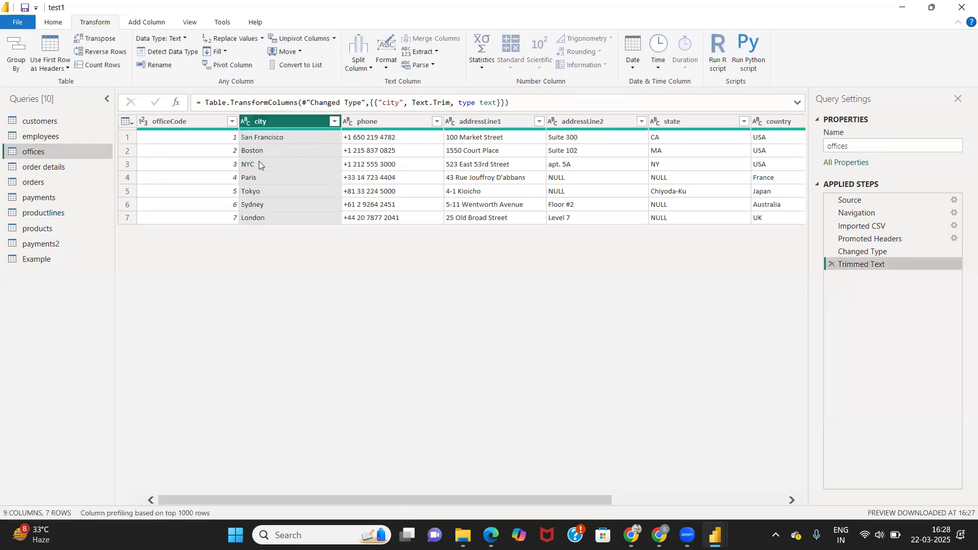
View the statistics offered for the city column and, in the orders query, the commands for adding columns, data preview and diagnostics.
left_click(492, 66)
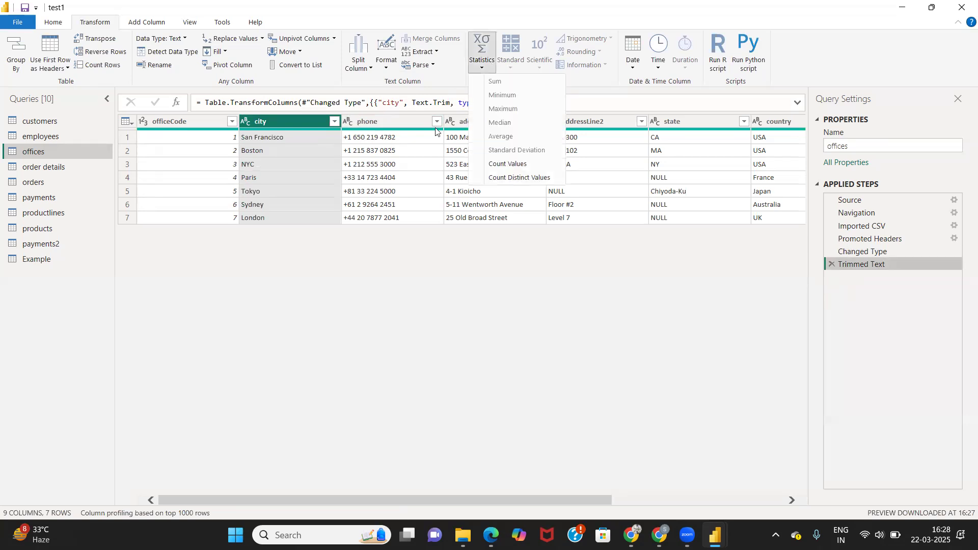
left_click(388, 278)
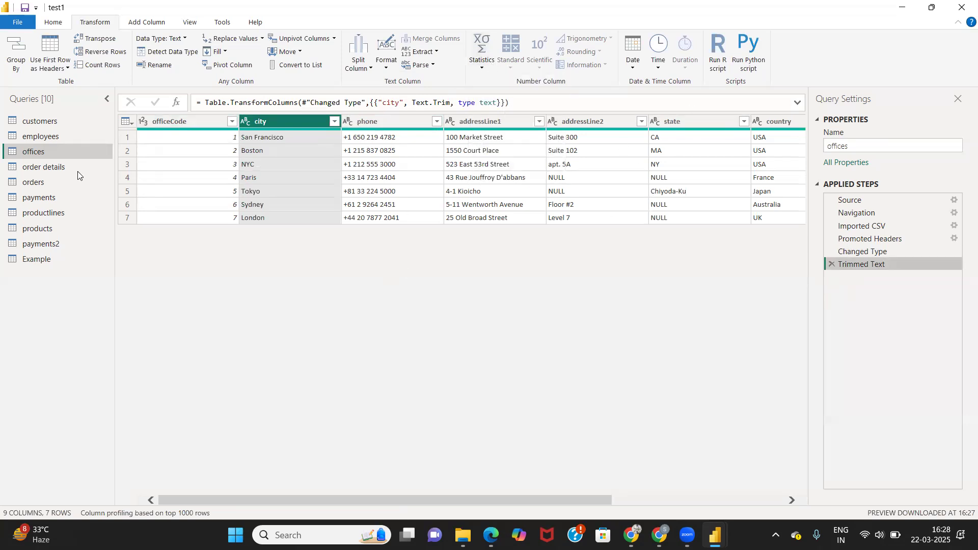
left_click(45, 183)
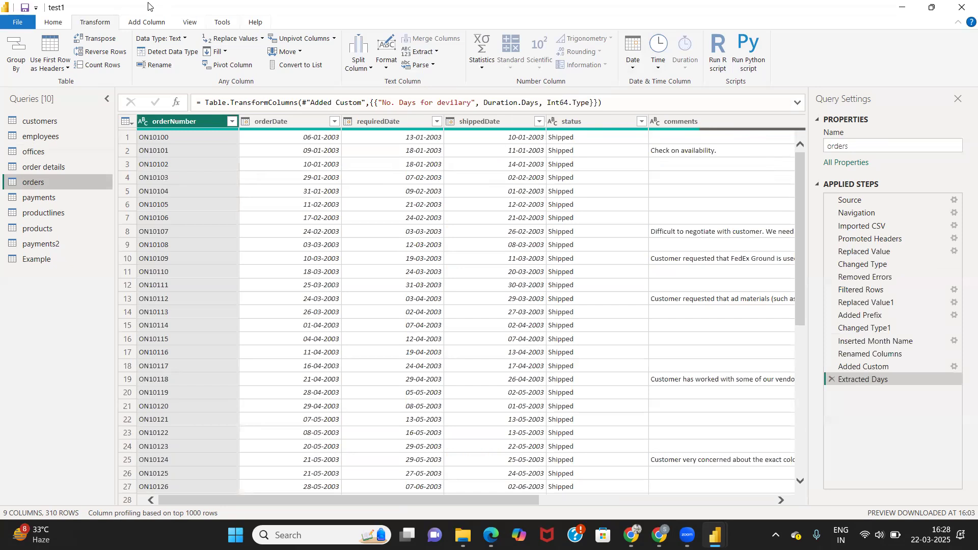
left_click(145, 23)
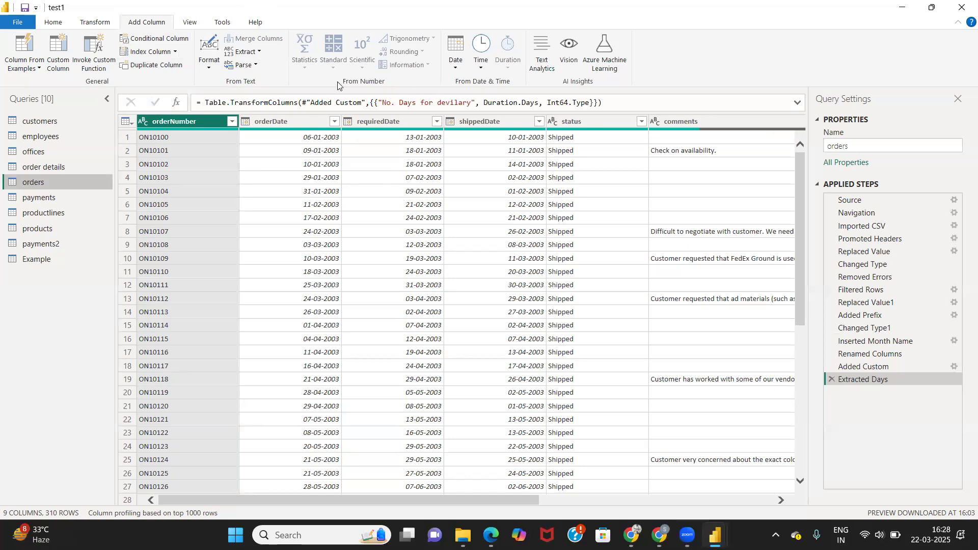
left_click(190, 22)
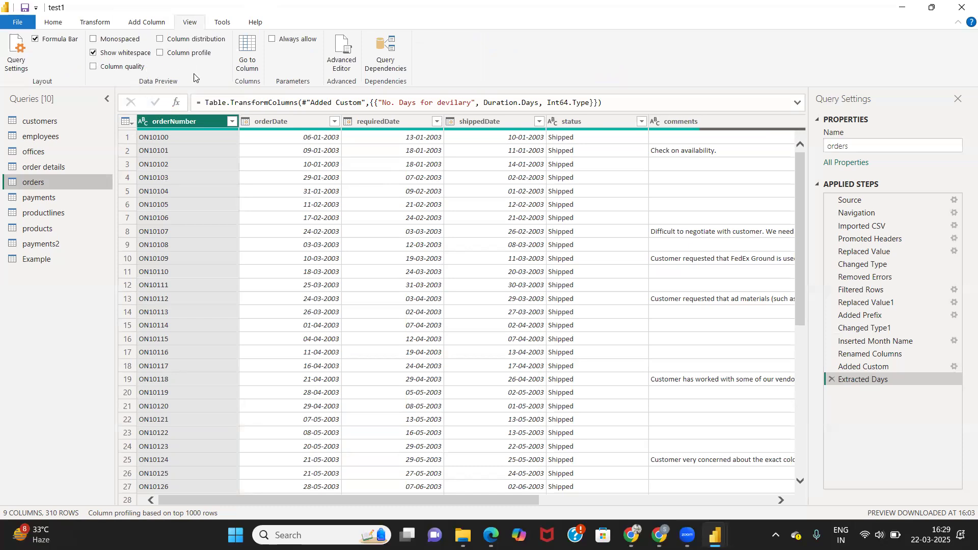
left_click(232, 23)
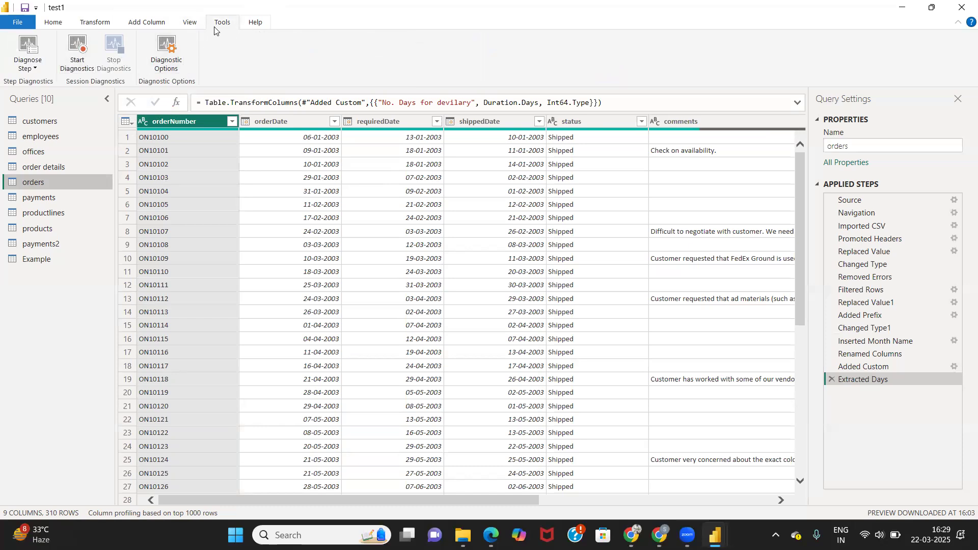
left_click(57, 23)
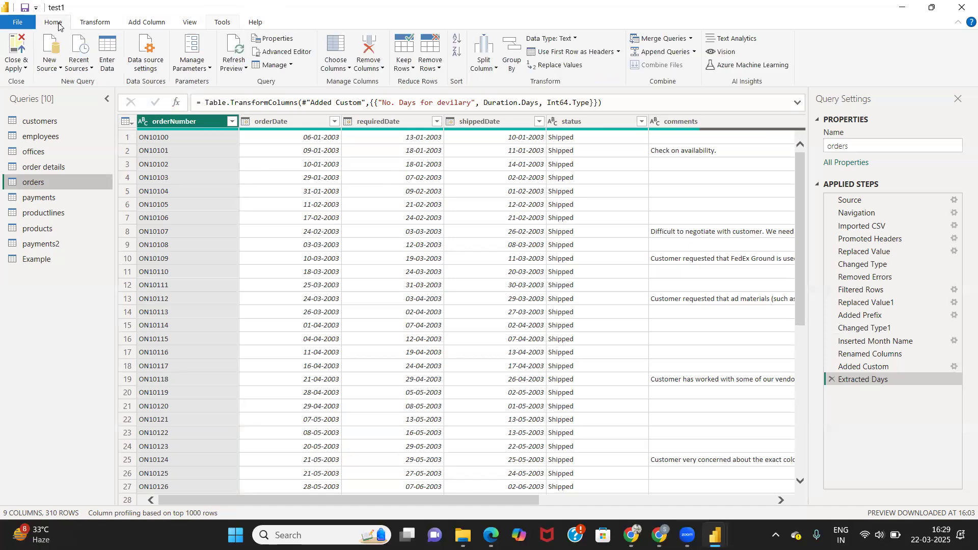
Look through the columns of the customers, employees and offices queries.
left_click(64, 123)
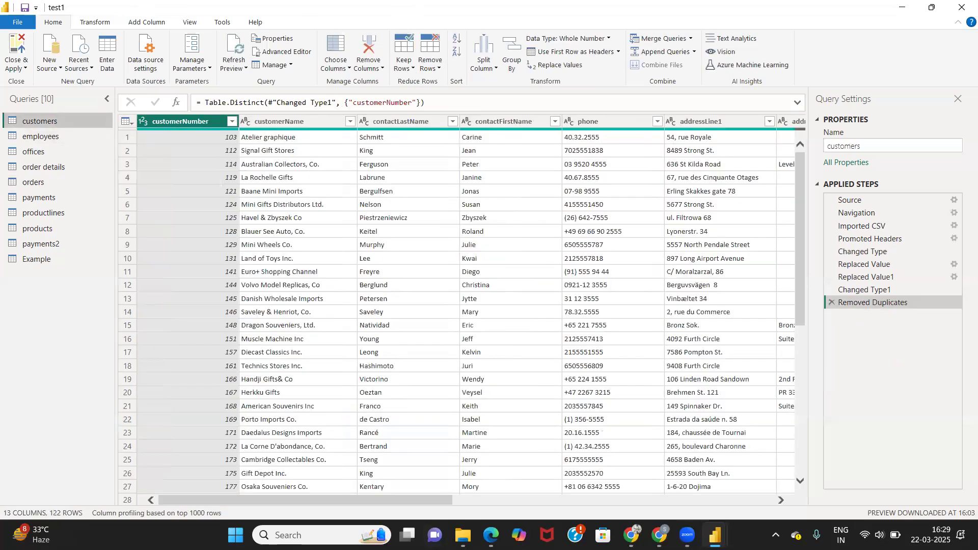
left_click_drag(220, 500, 421, 500)
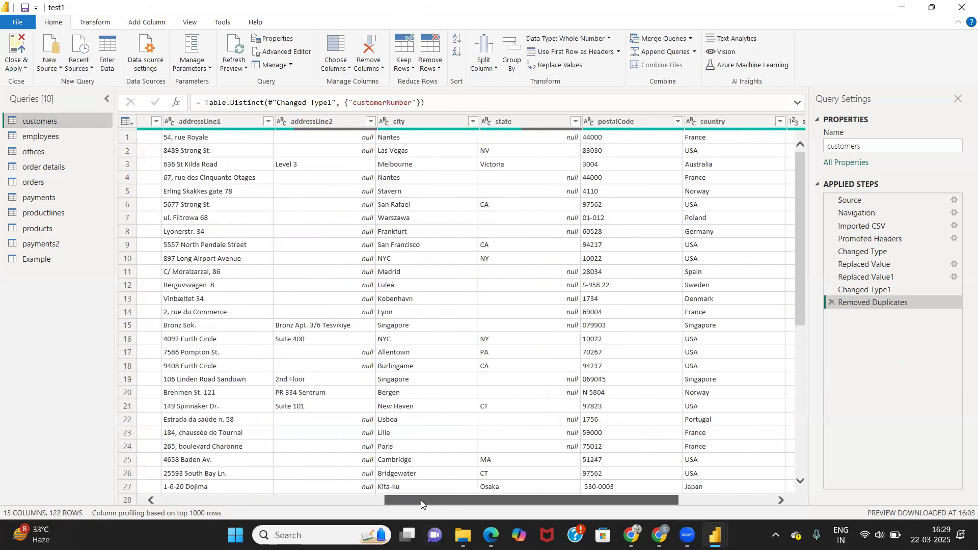
scroll(421, 500, "right", 5)
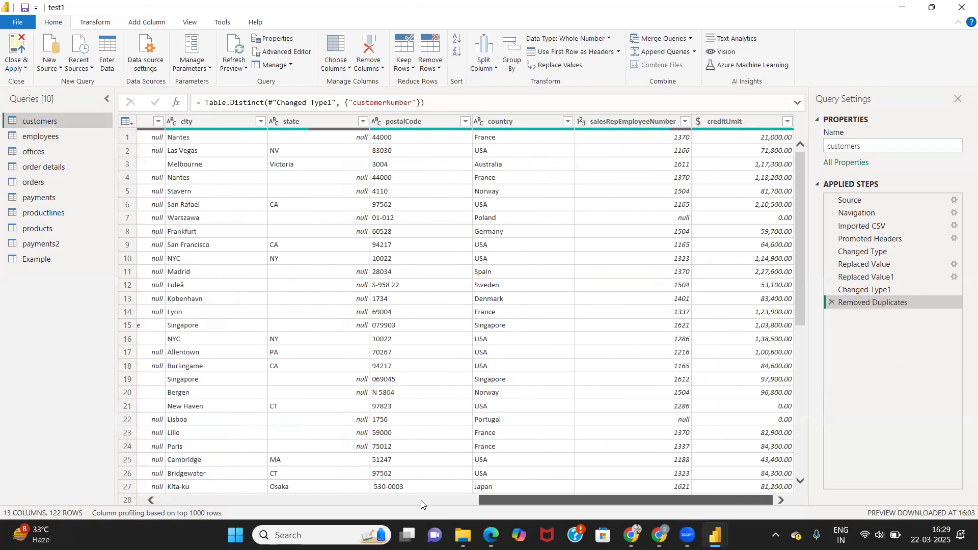
scroll(420, 500, "left", 10)
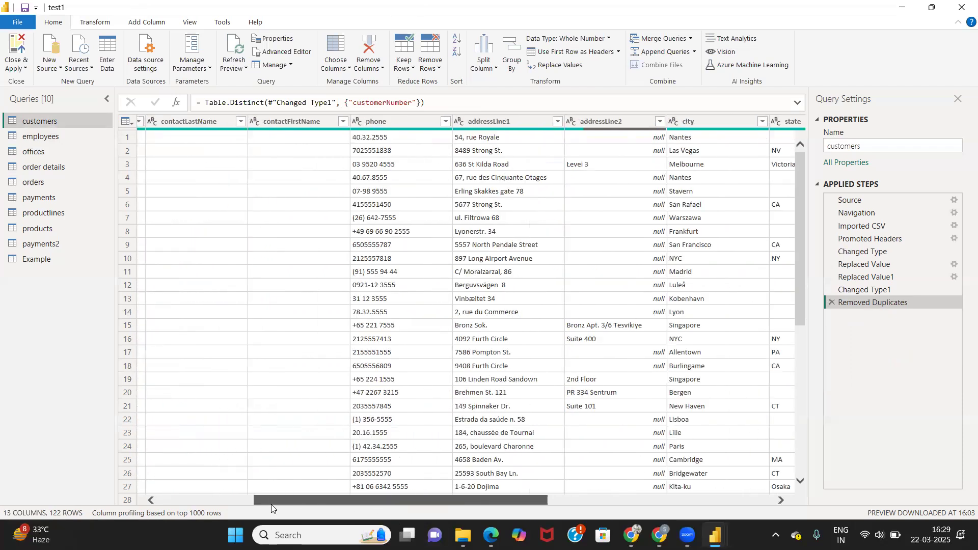
left_click(26, 136)
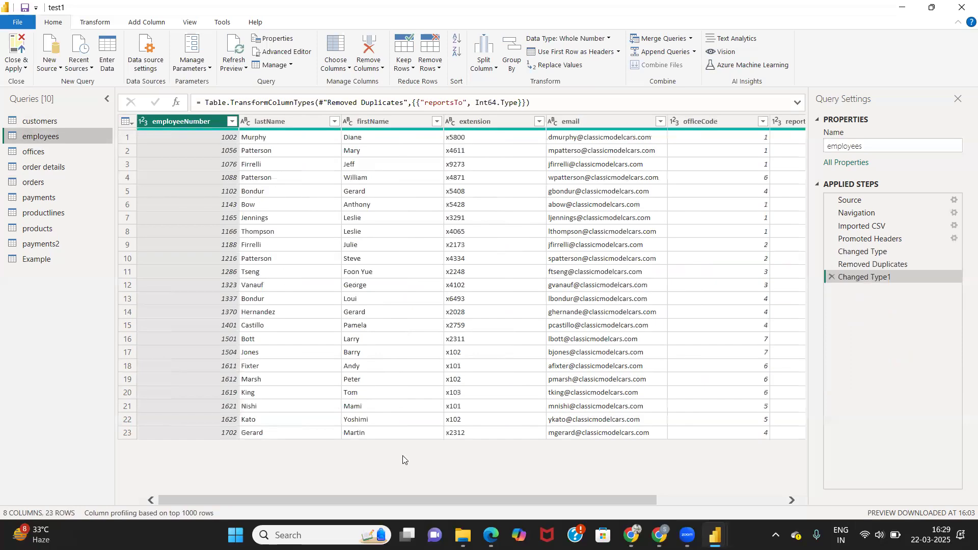
left_click_drag(378, 500, 415, 492)
left_click(35, 152)
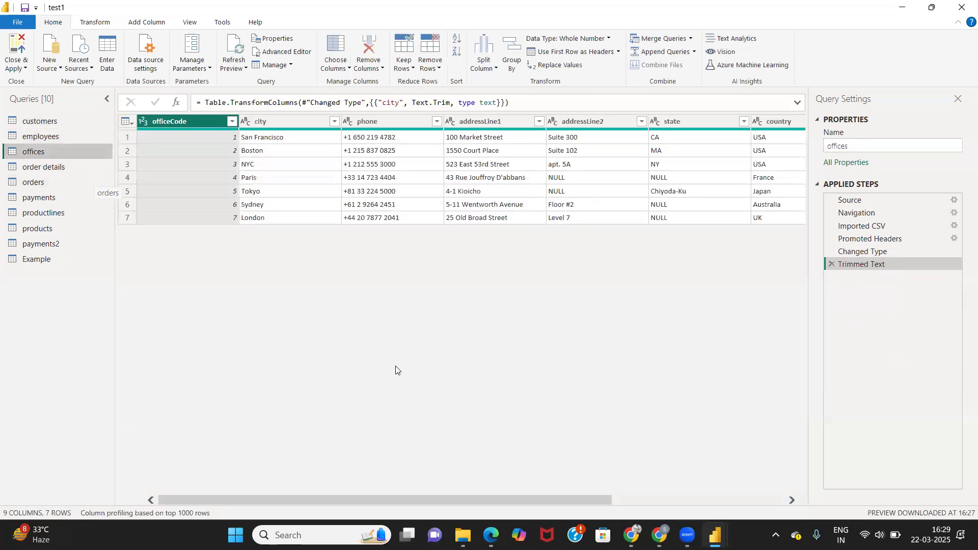
left_click_drag(420, 497, 688, 494)
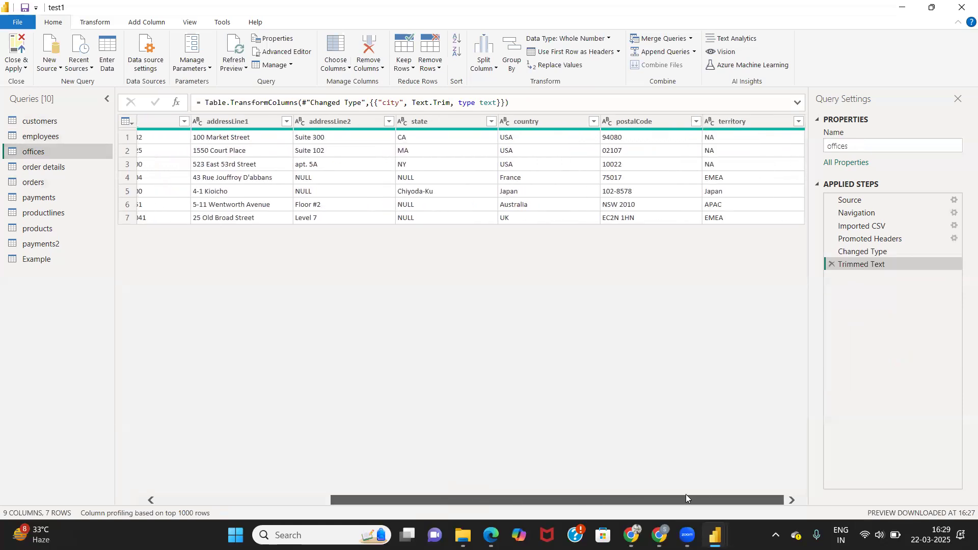
scroll(685, 495, "left", 10)
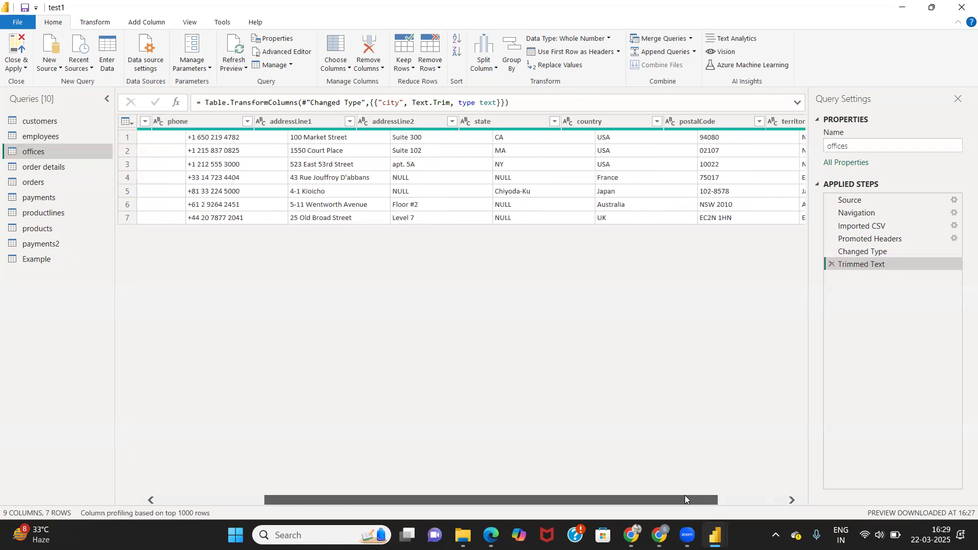
Look through the columns and rows of the order details and orders queries.
left_click(43, 166)
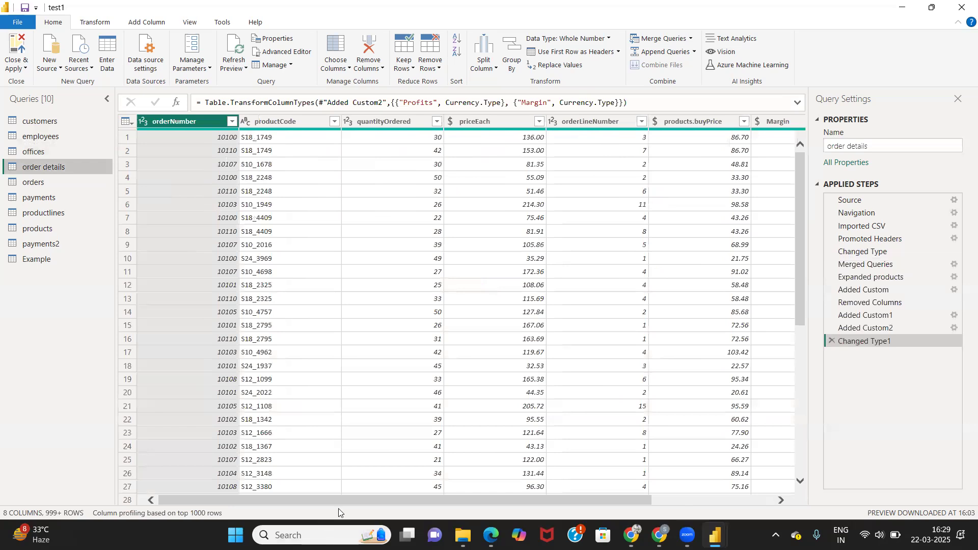
left_click_drag(339, 500, 447, 501)
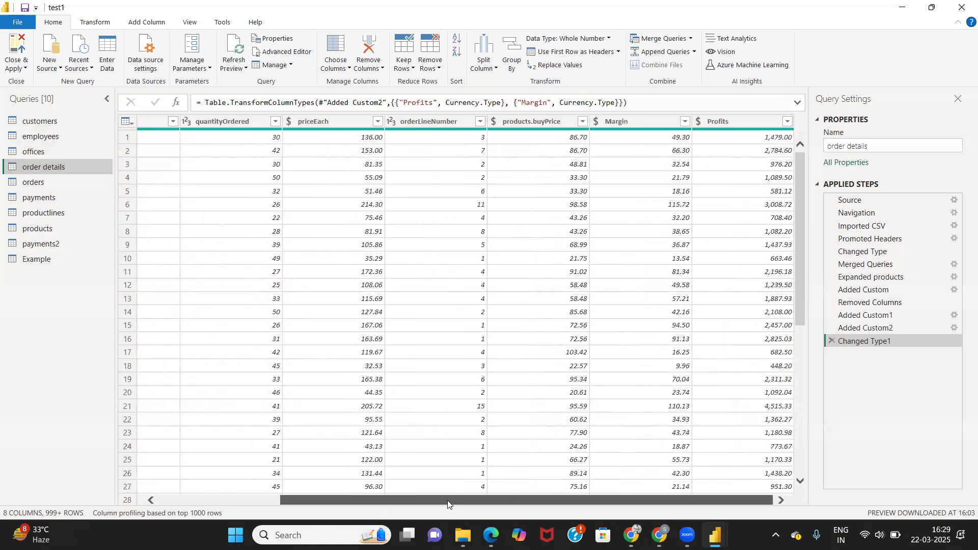
scroll(502, 404, "down", 7)
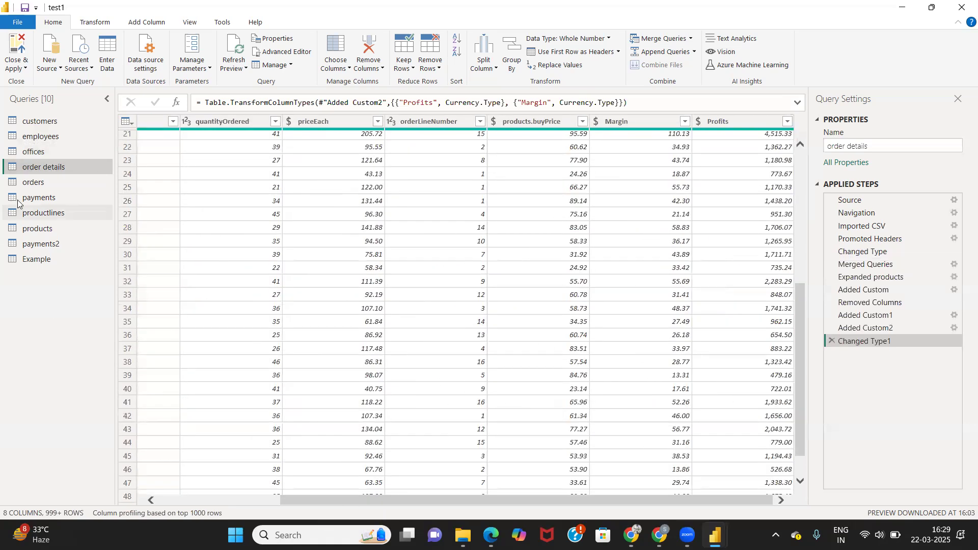
left_click(32, 183)
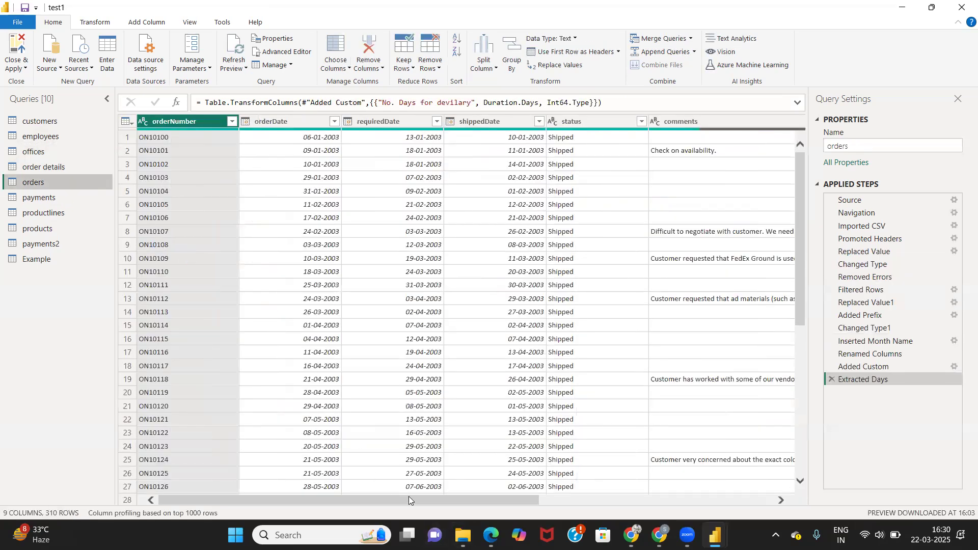
left_click_drag(408, 497, 656, 482)
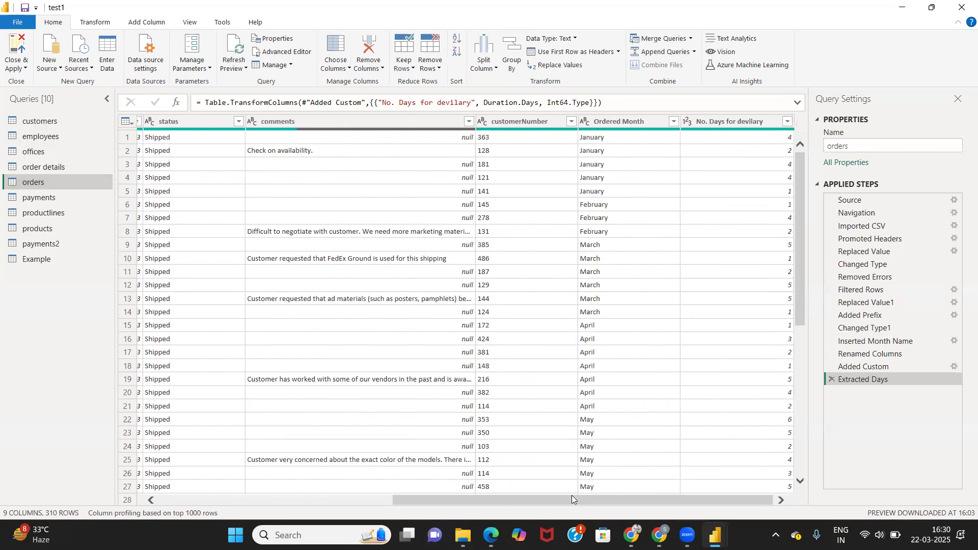
left_click_drag(594, 495, 229, 492)
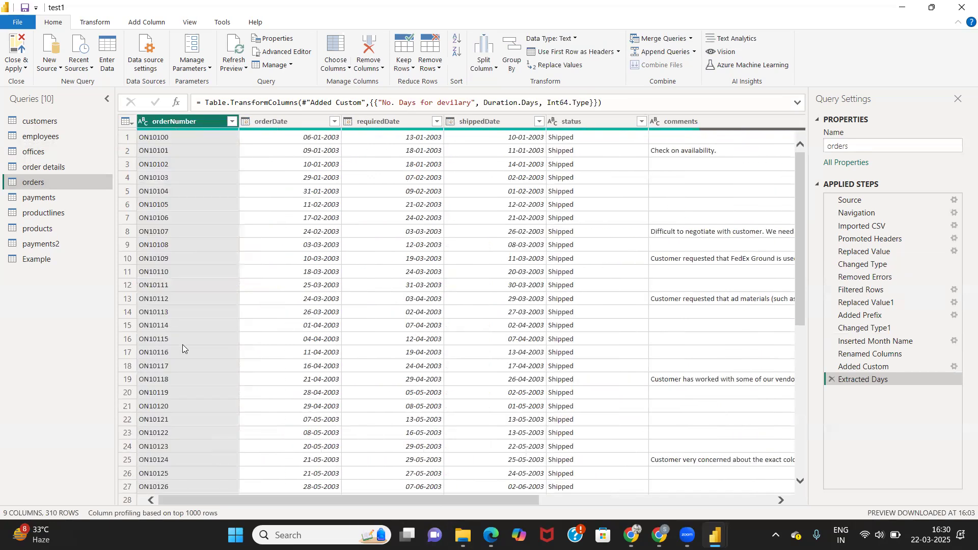
Review the data in the payments, productlines, products, payments2 and Example queries.
left_click(39, 197)
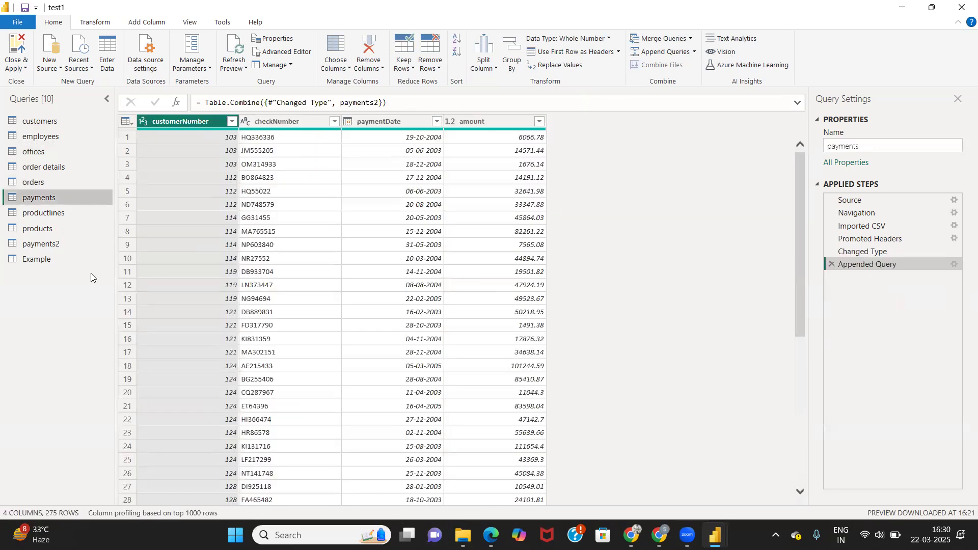
left_click(46, 214)
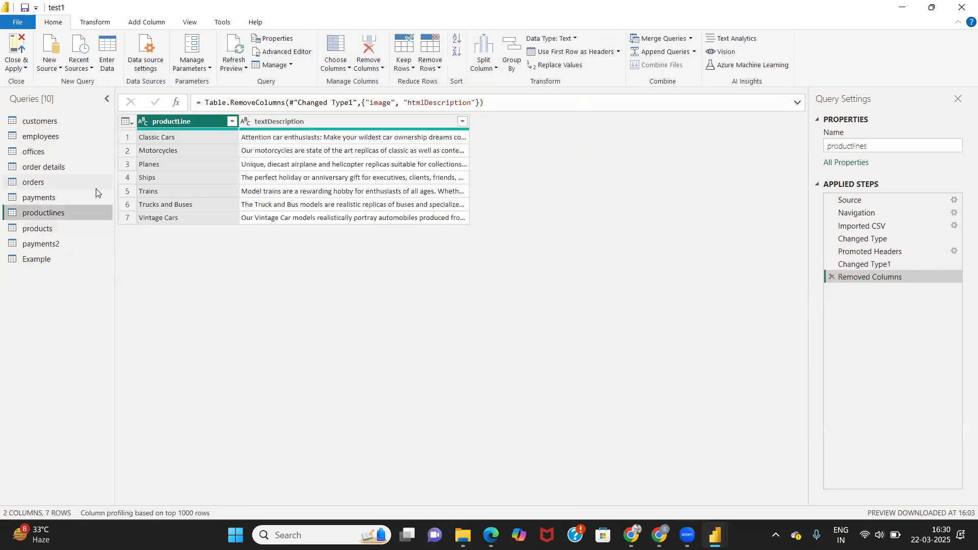
left_click(49, 232)
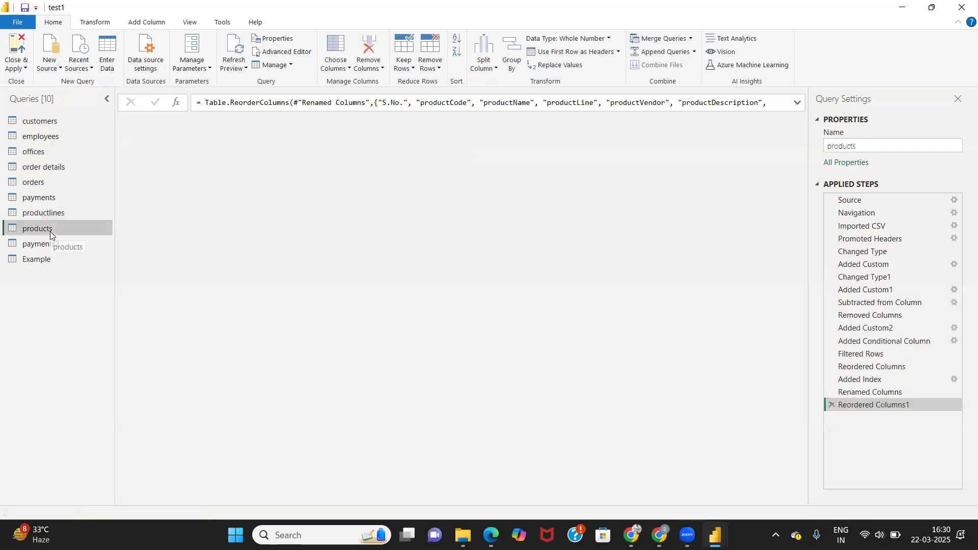
left_click_drag(375, 504, 541, 504)
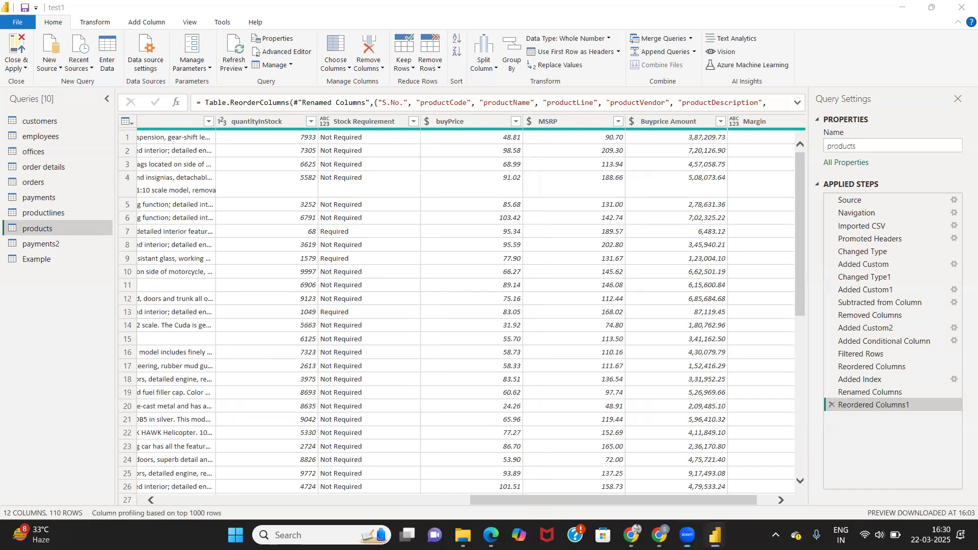
left_click(774, 499)
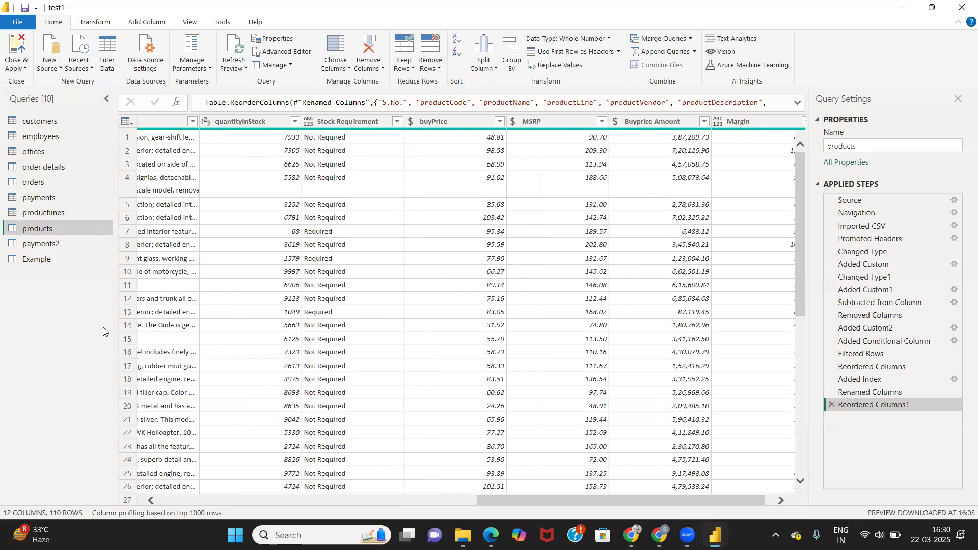
left_click(63, 243)
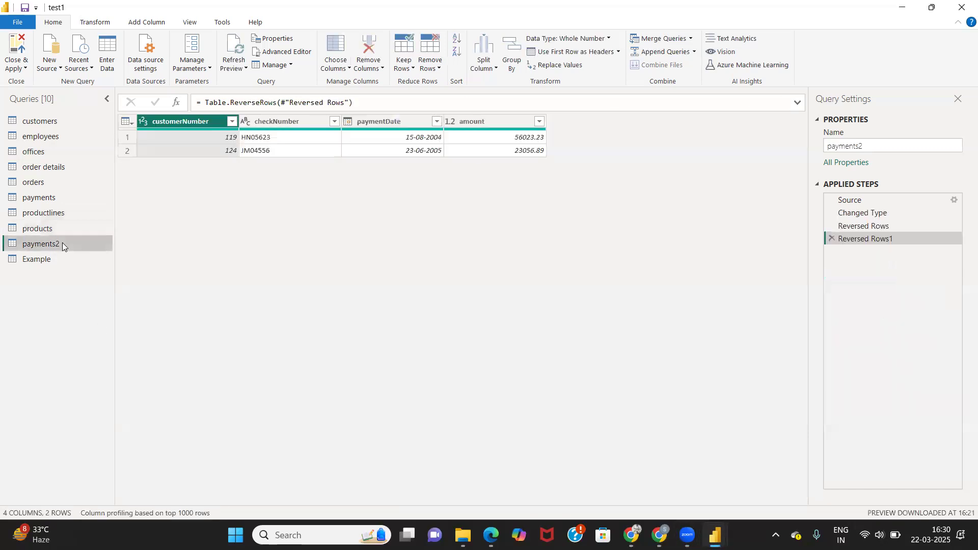
left_click(40, 260)
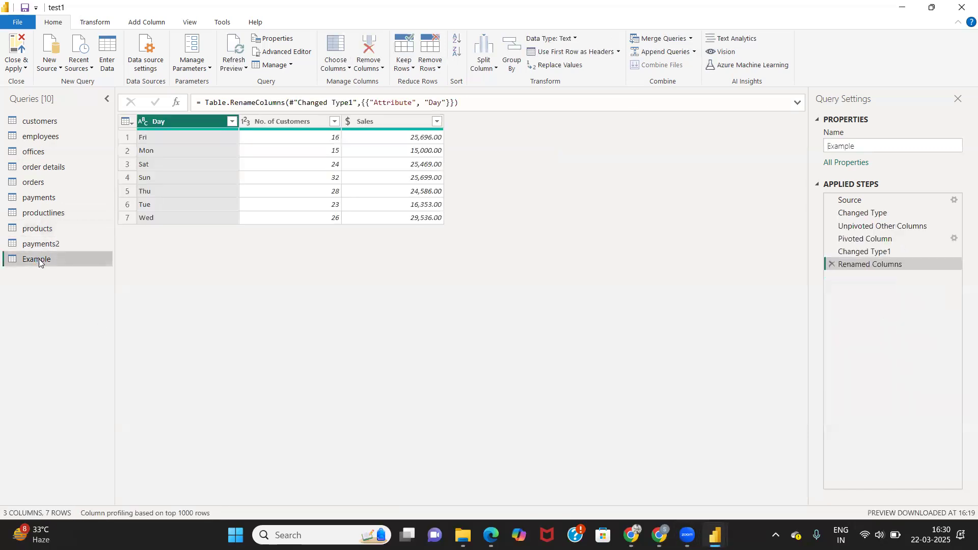
Try to delete the payments2 query.
left_click(42, 247)
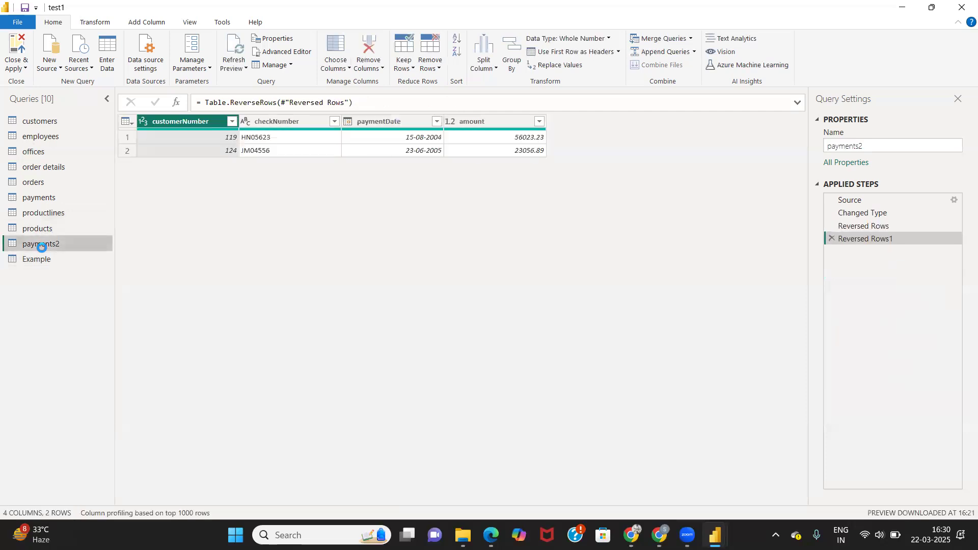
right_click(41, 247)
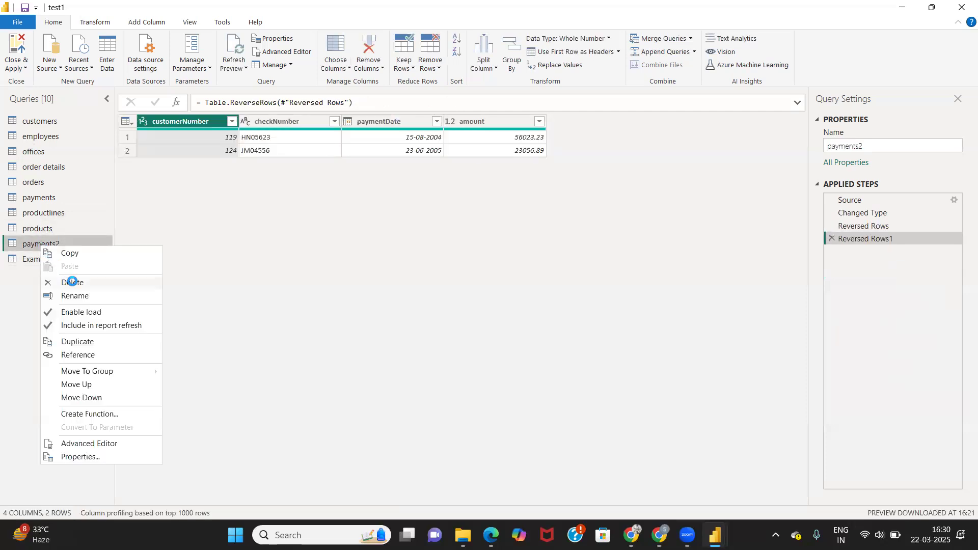
left_click(72, 282)
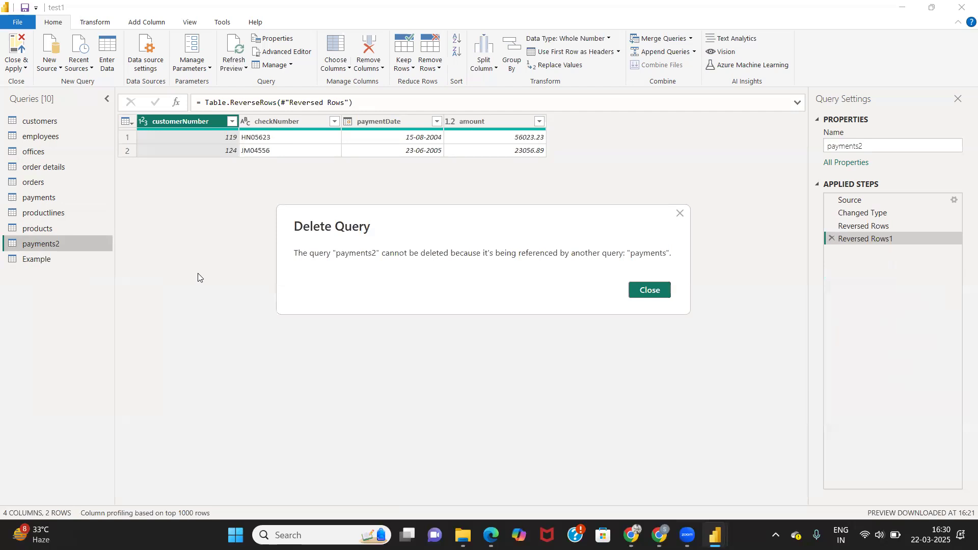
left_click(649, 289)
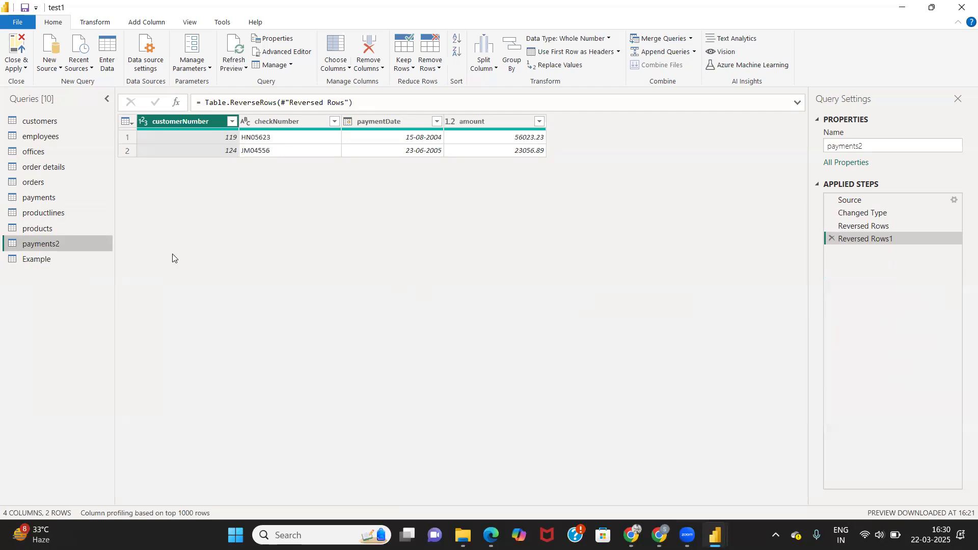
Delete the Example query and confirm the deletion.
left_click(35, 260)
right_click(35, 260)
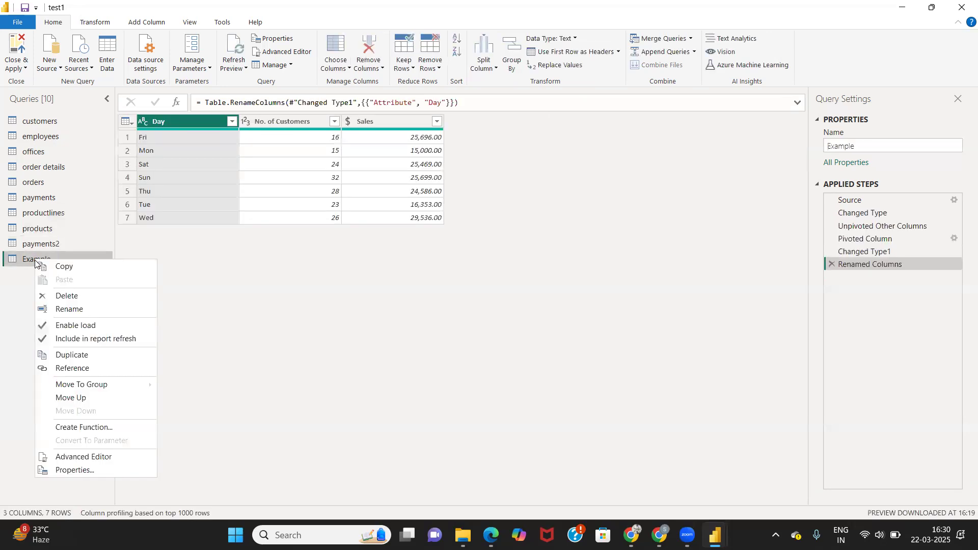
left_click(71, 295)
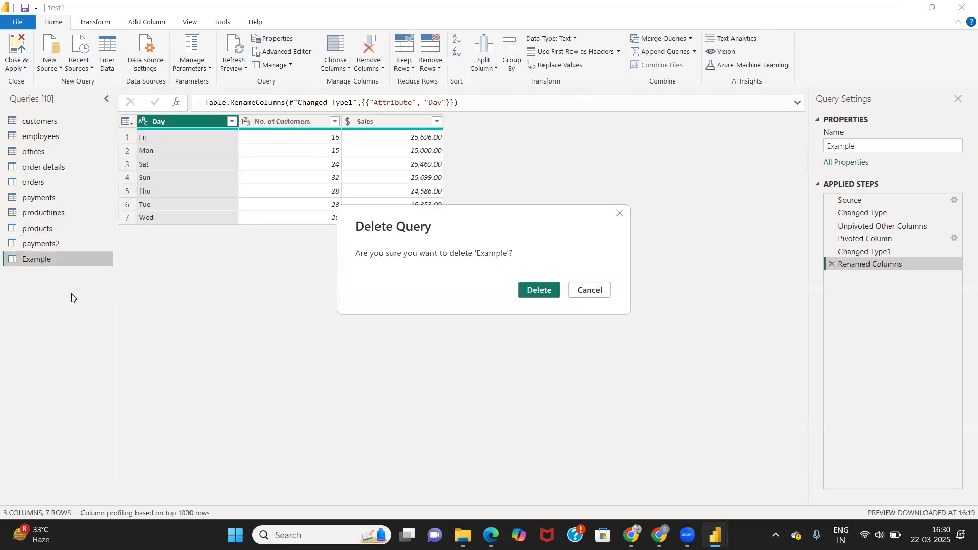
left_click(539, 290)
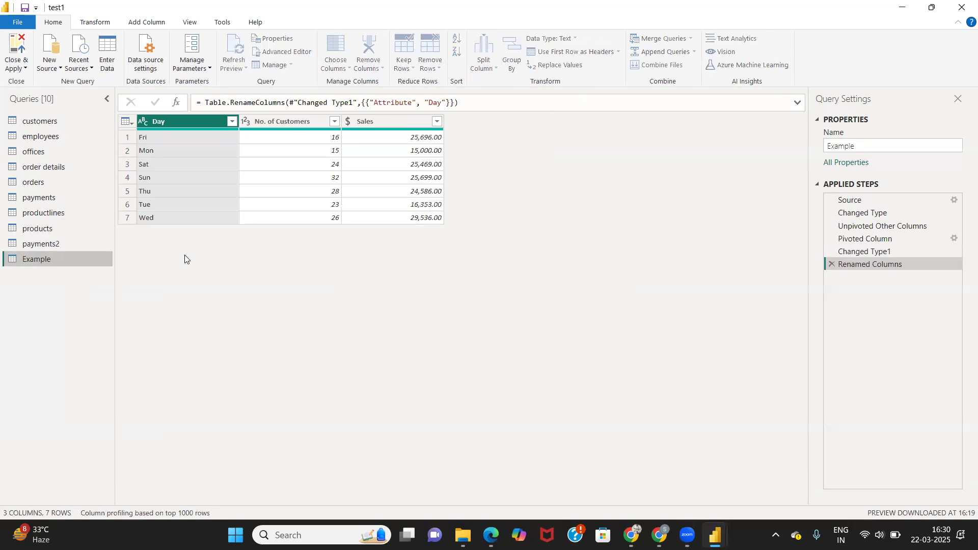
Try once more to delete the payments2 query while the payments query still references it.
left_click(44, 243)
right_click(43, 240)
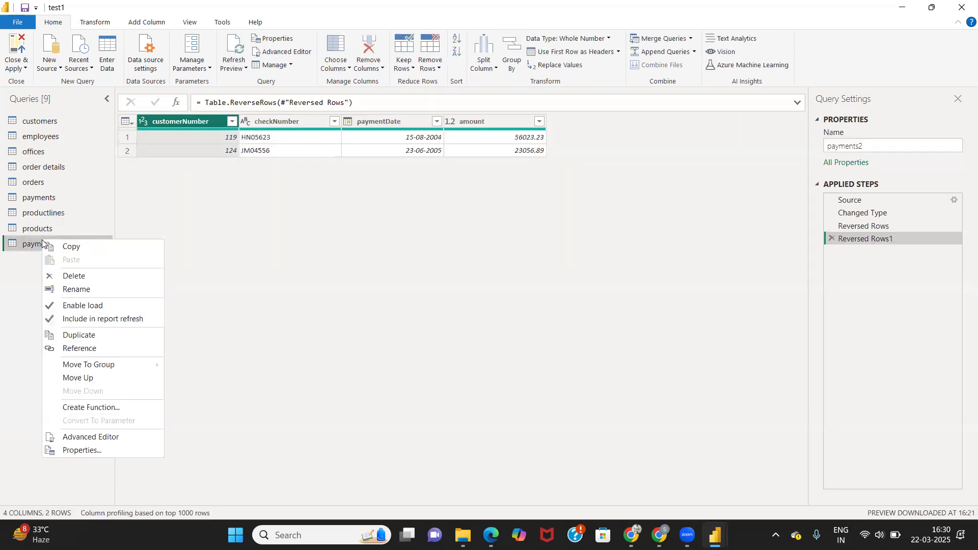
left_click(70, 277)
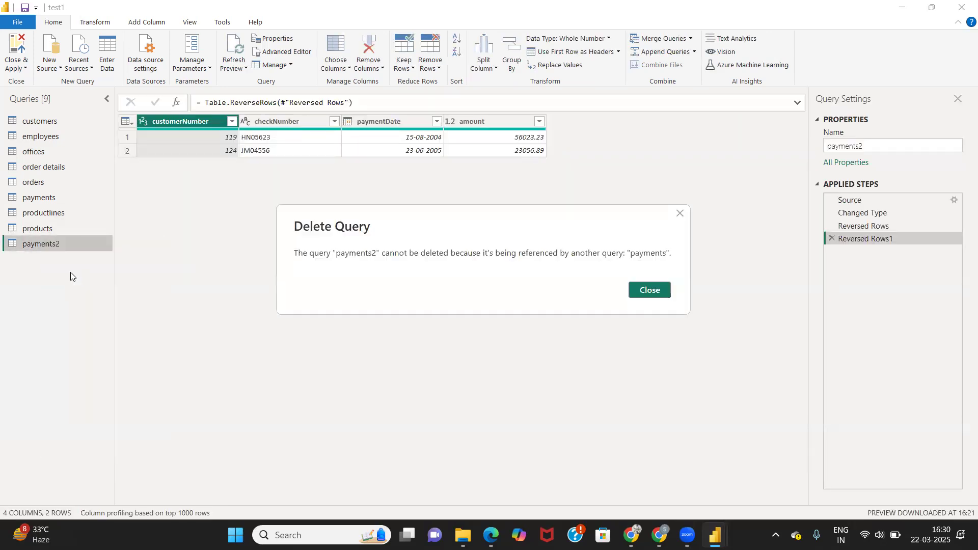
left_click(644, 289)
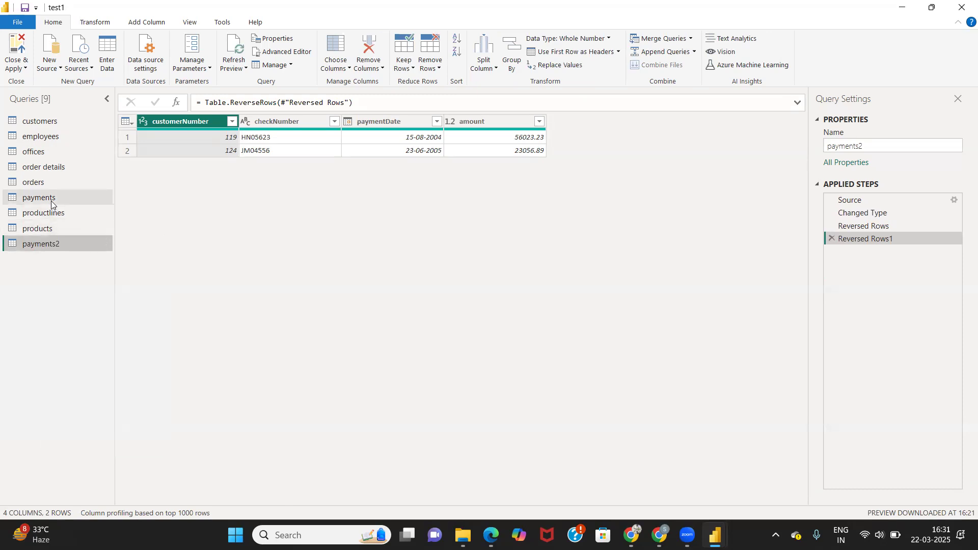
Remove the Appended Query step from the payments query, then delete the payments2 query.
left_click(95, 203)
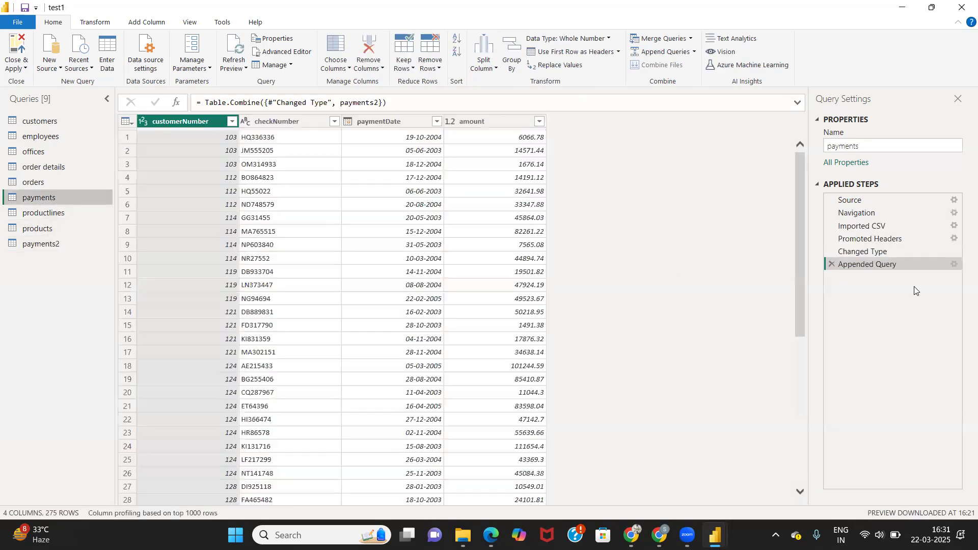
left_click(829, 265)
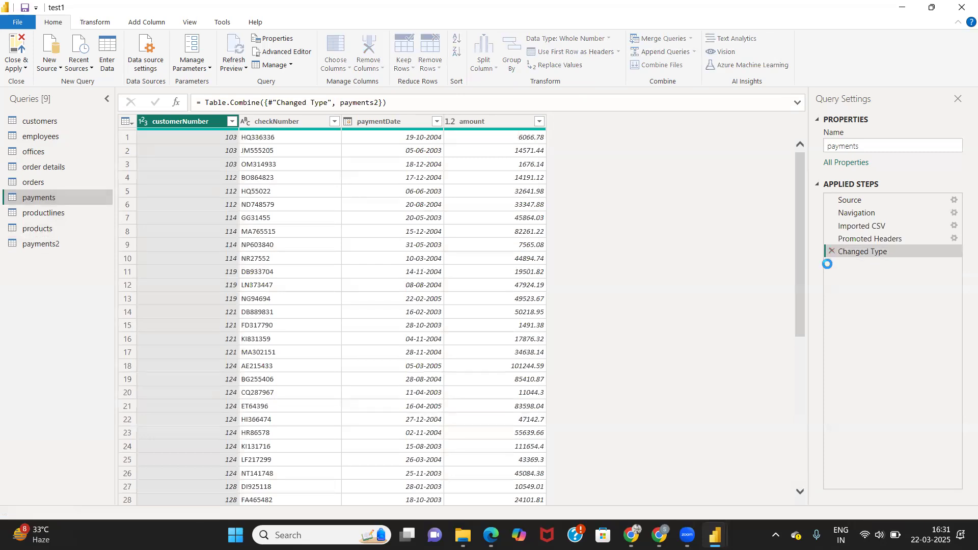
left_click(43, 244)
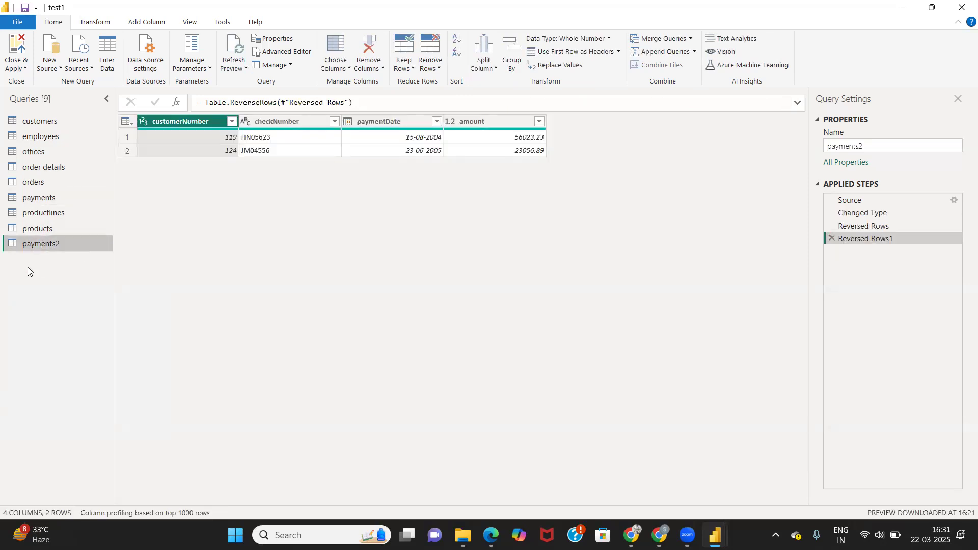
right_click(56, 247)
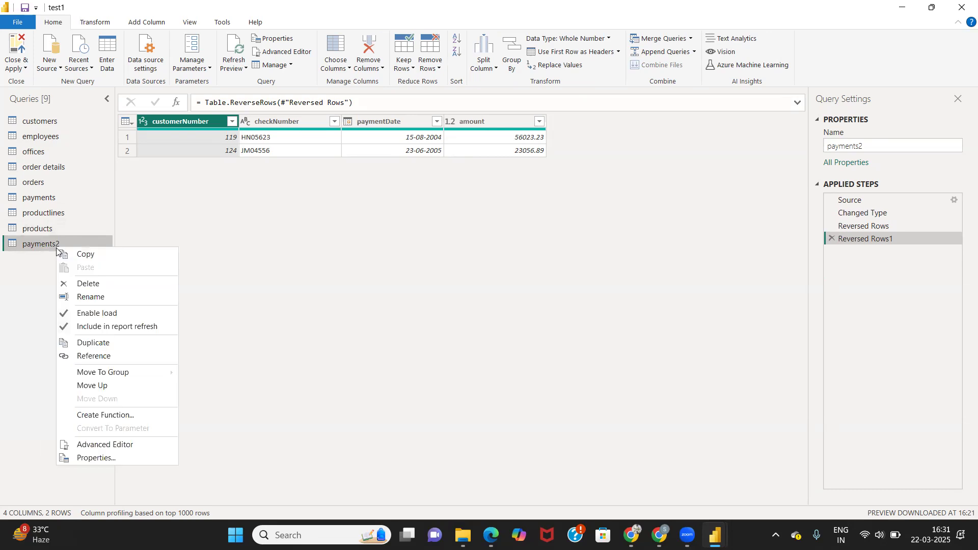
left_click(104, 284)
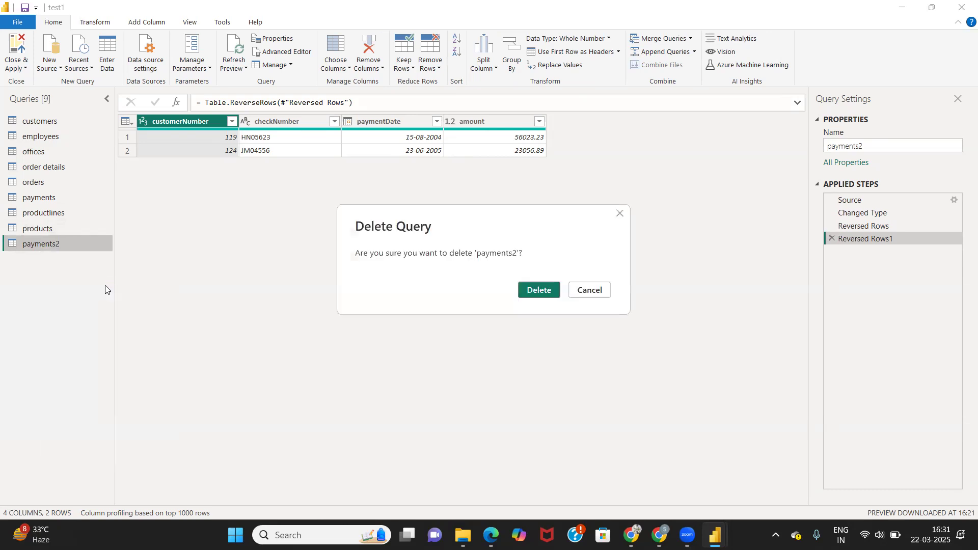
left_click(531, 297)
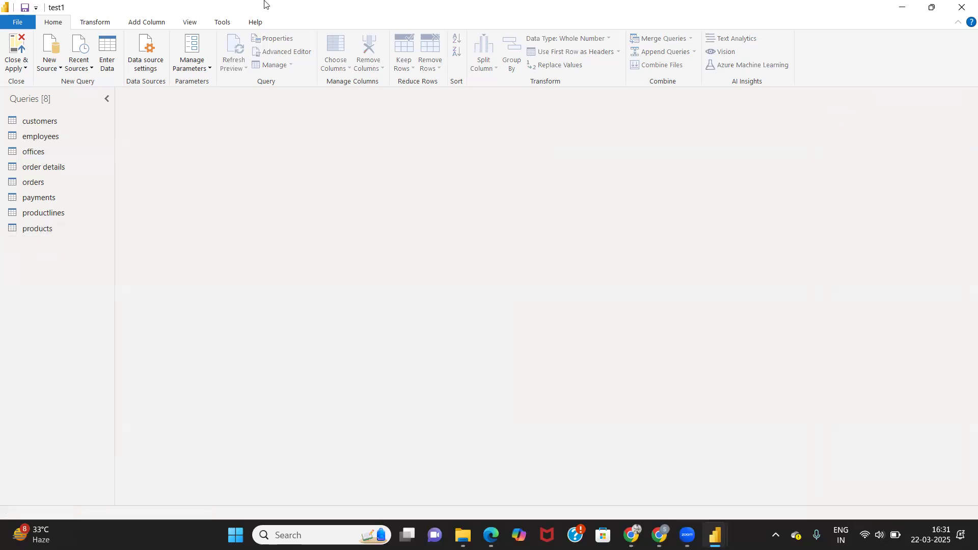
Display the customers query, then apply all query changes and close the Power Query Editor.
left_click(41, 122)
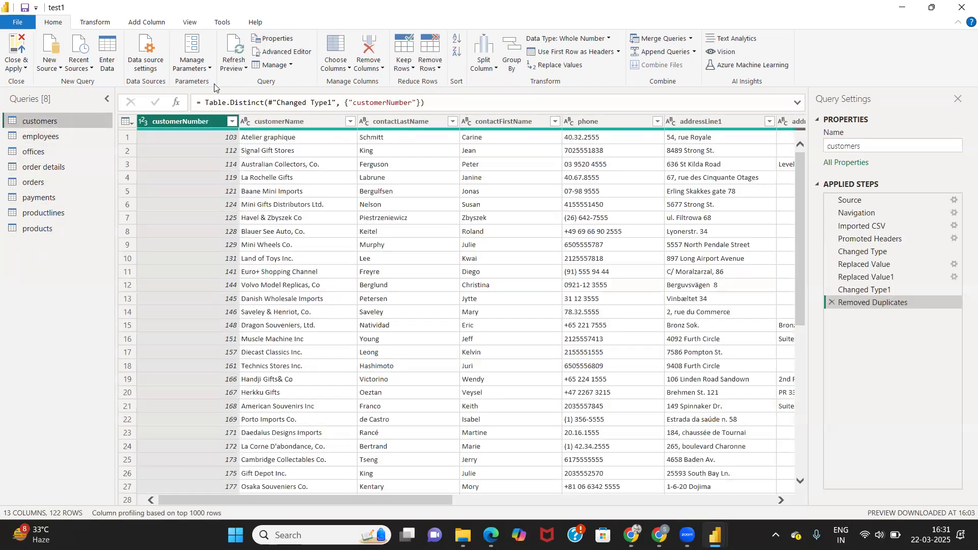
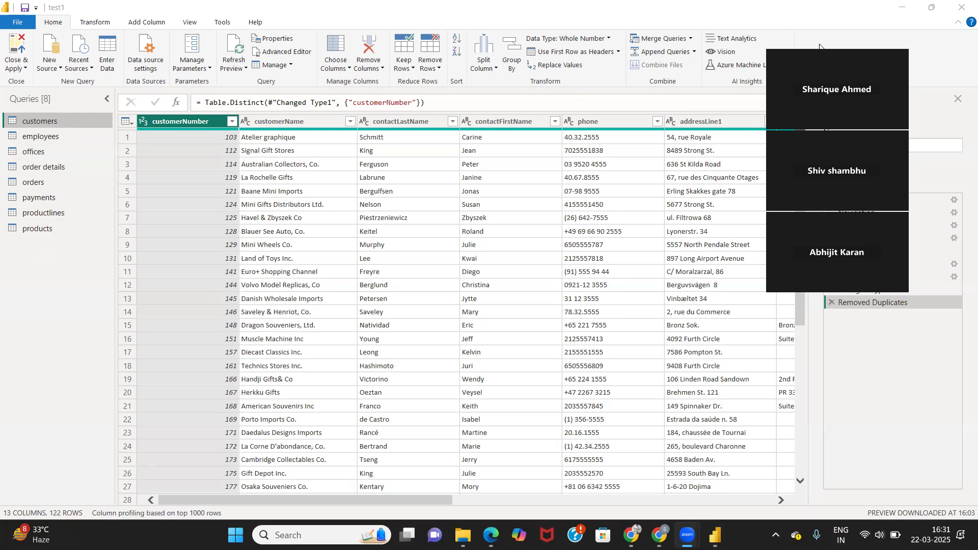
left_click(25, 69)
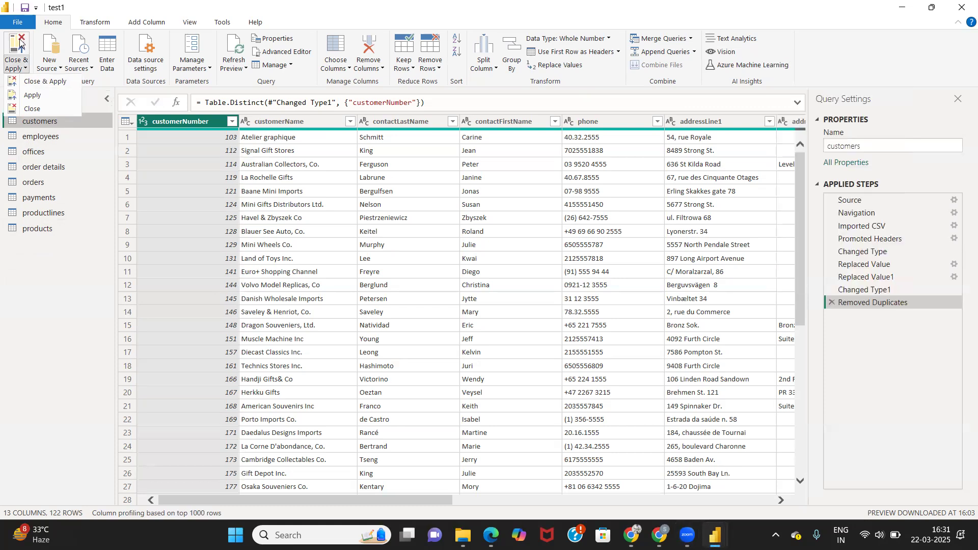
left_click(18, 44)
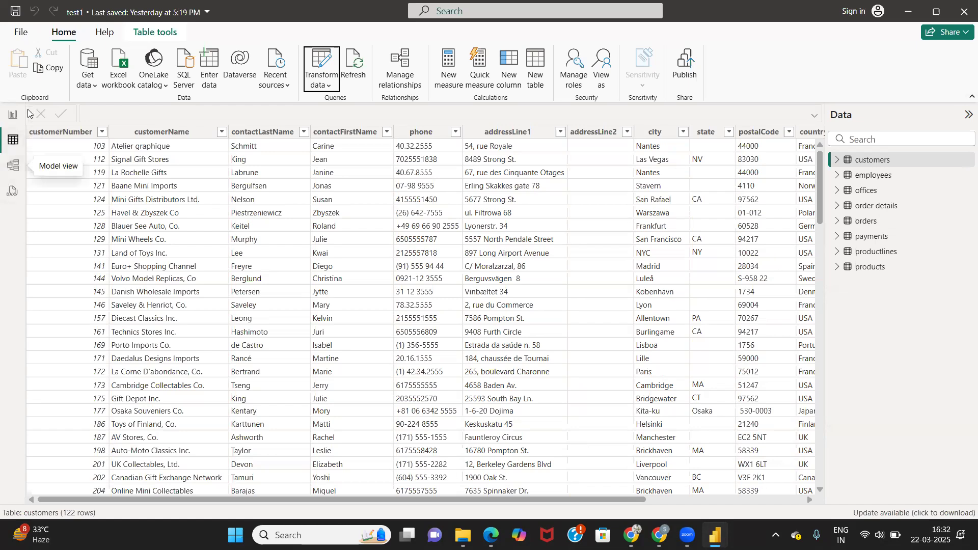
Add an empty stacked column chart to Page 1 of the report.
left_click(13, 125)
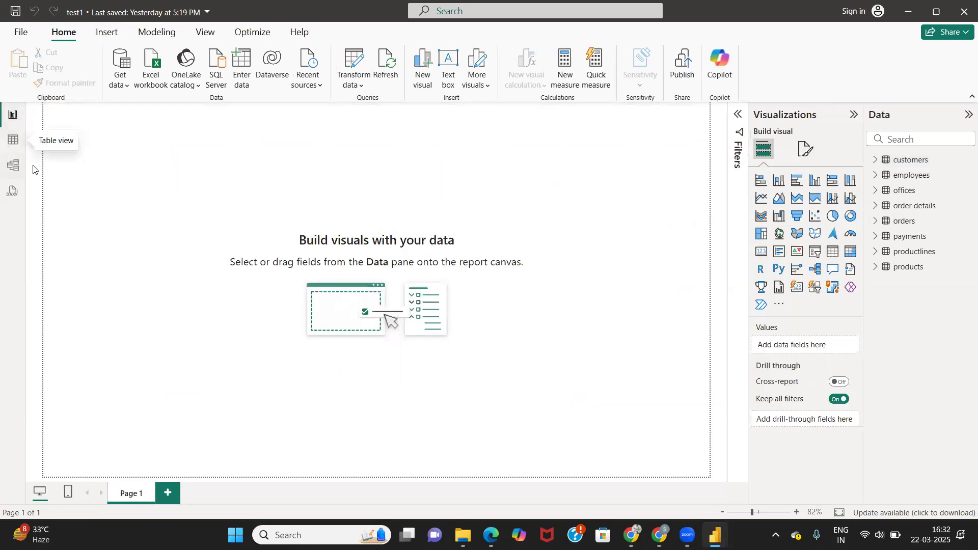
left_click(781, 182)
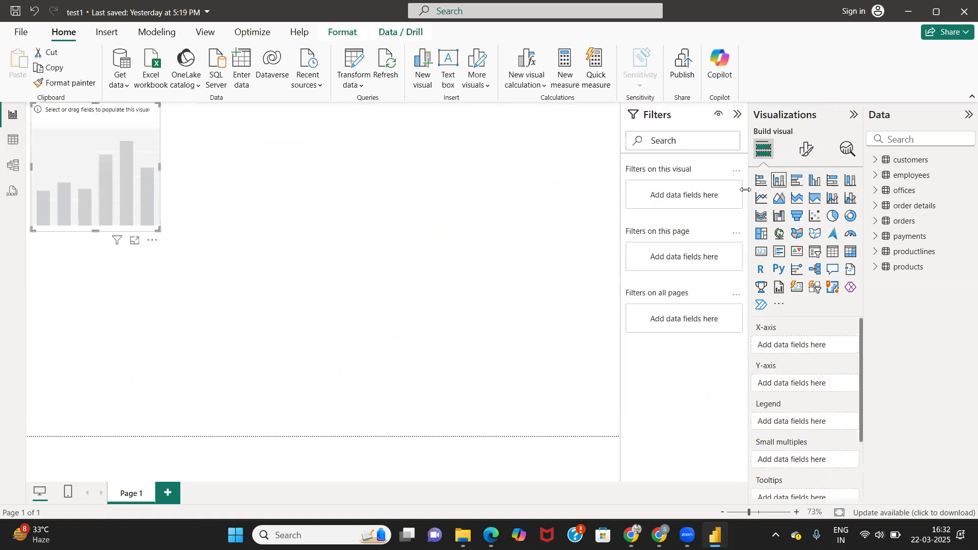
Plot the sum of No. Days for devilary by customerNumber from the orders table in the column chart.
left_click(878, 161)
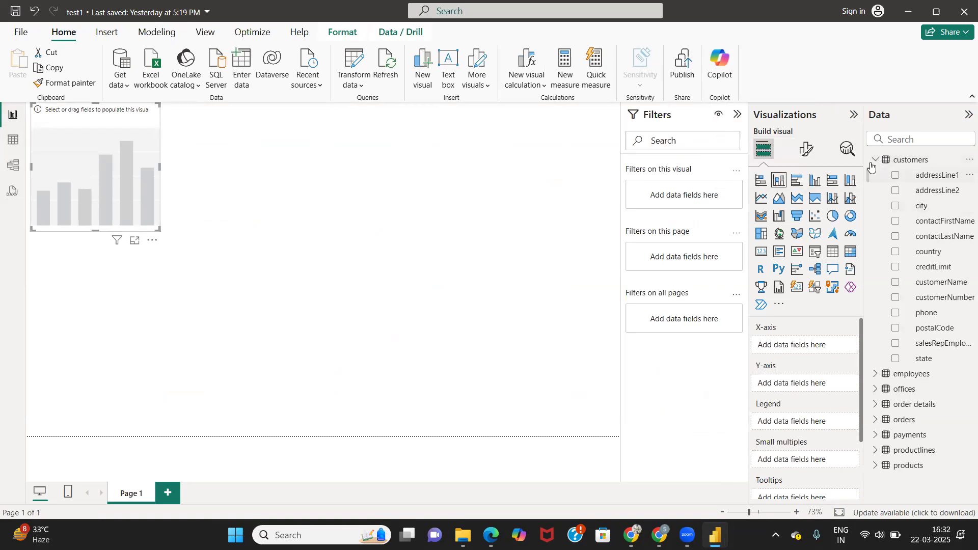
left_click(875, 160)
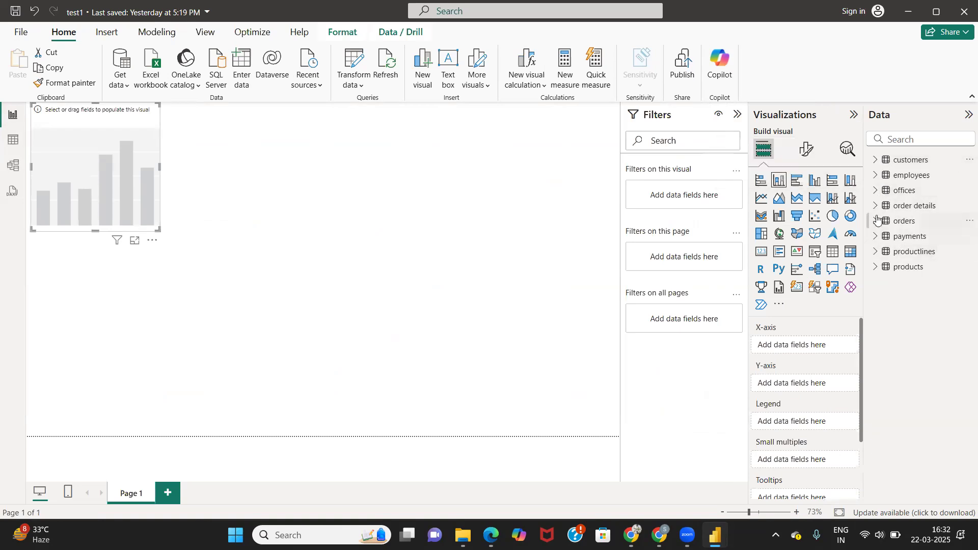
left_click(876, 220)
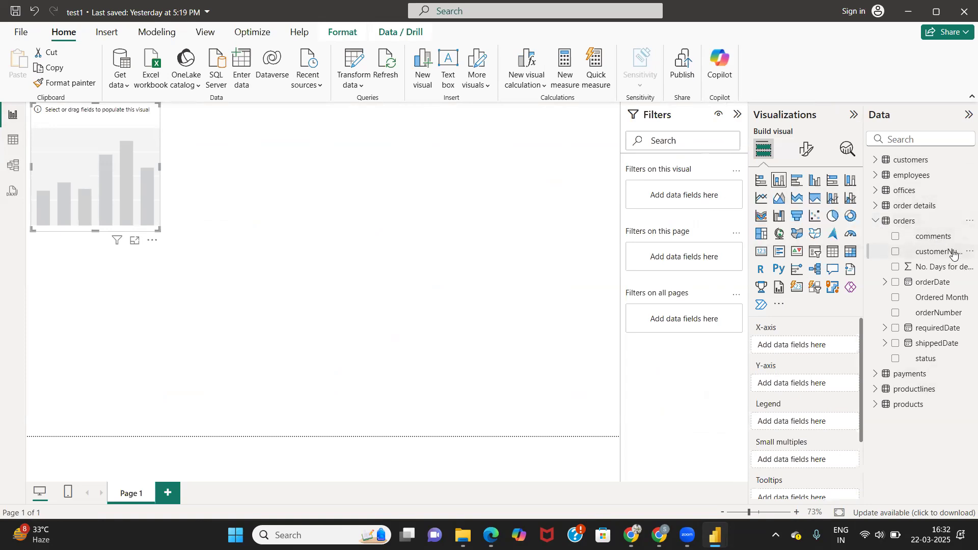
left_click(895, 251)
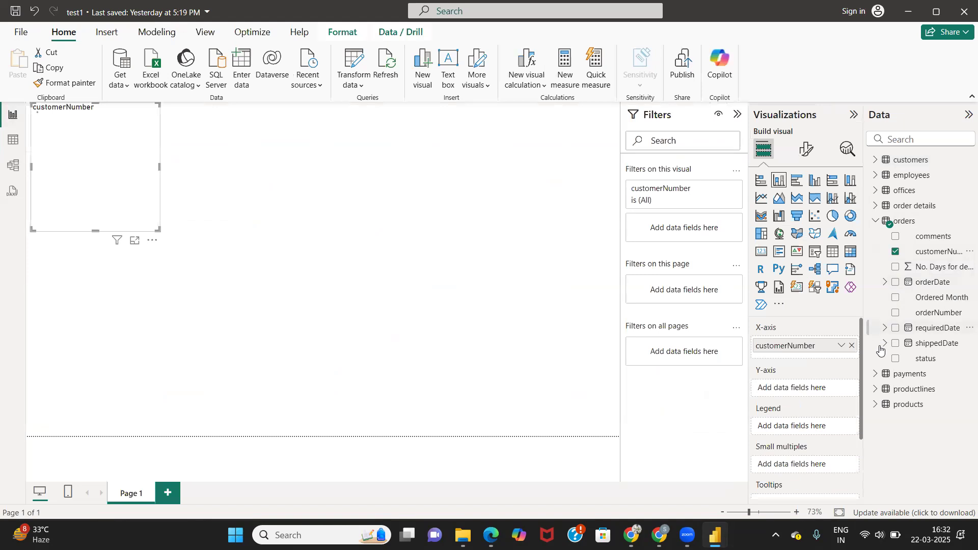
left_click(896, 267)
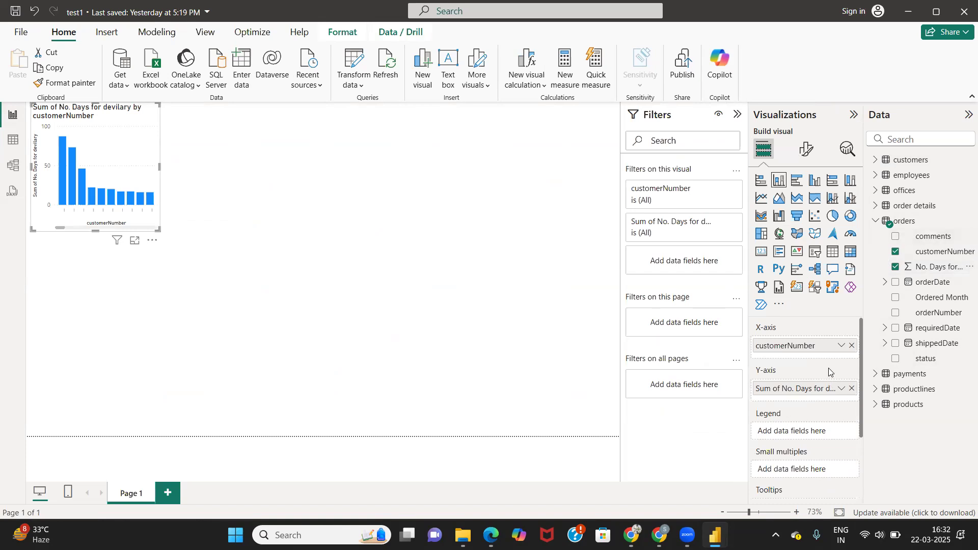
Replace the chart's fields with customerNumber on the X-axis and amount on the Y-axis from the payments table, and enlarge the chart.
left_click(852, 388)
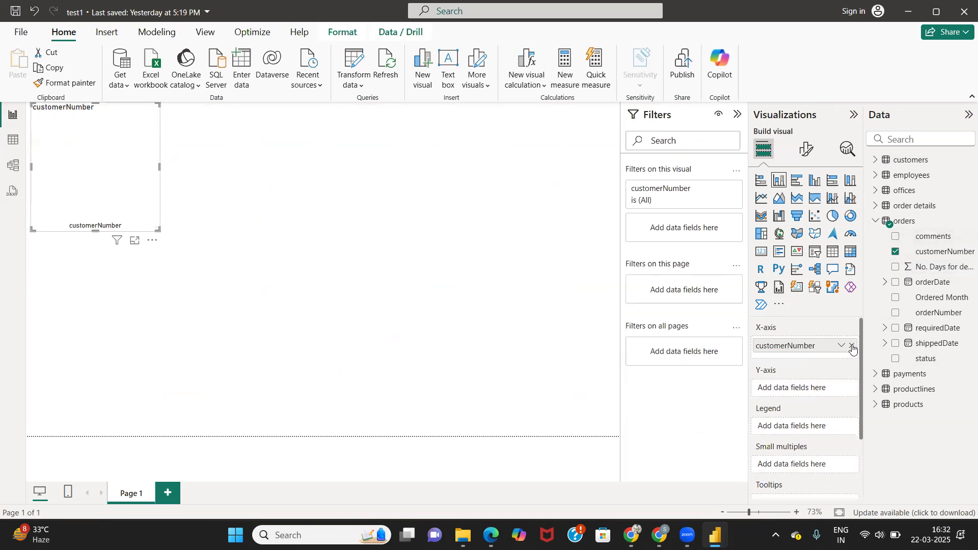
left_click(852, 345)
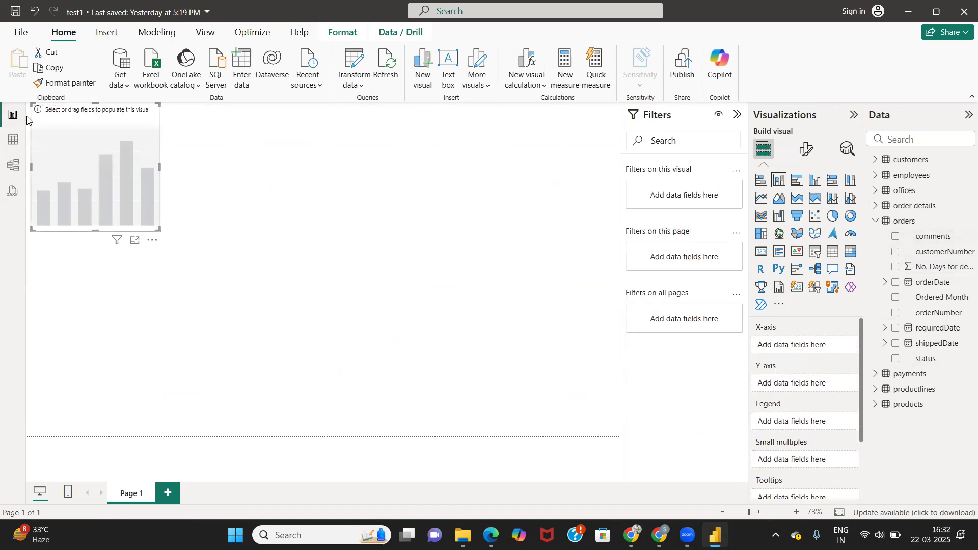
left_click(876, 220)
left_click(876, 237)
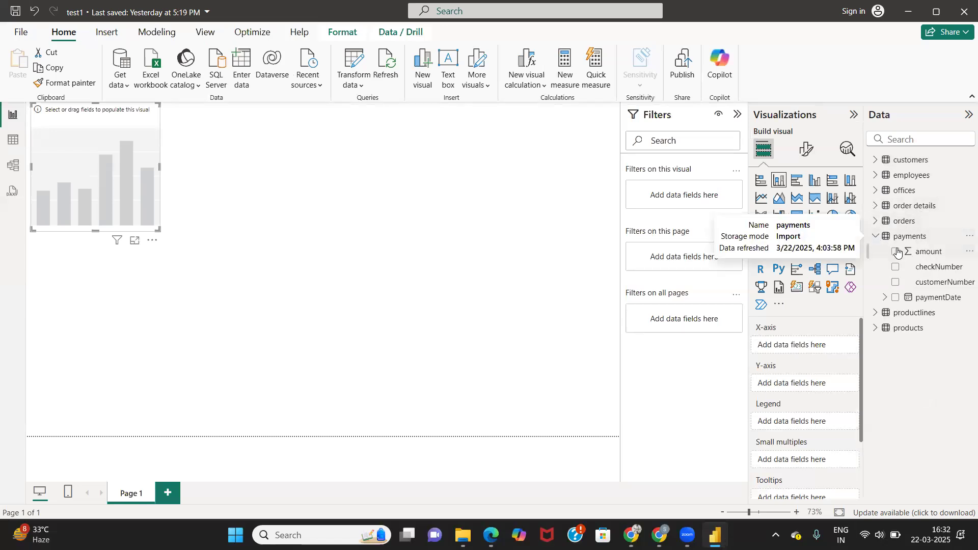
left_click(895, 283)
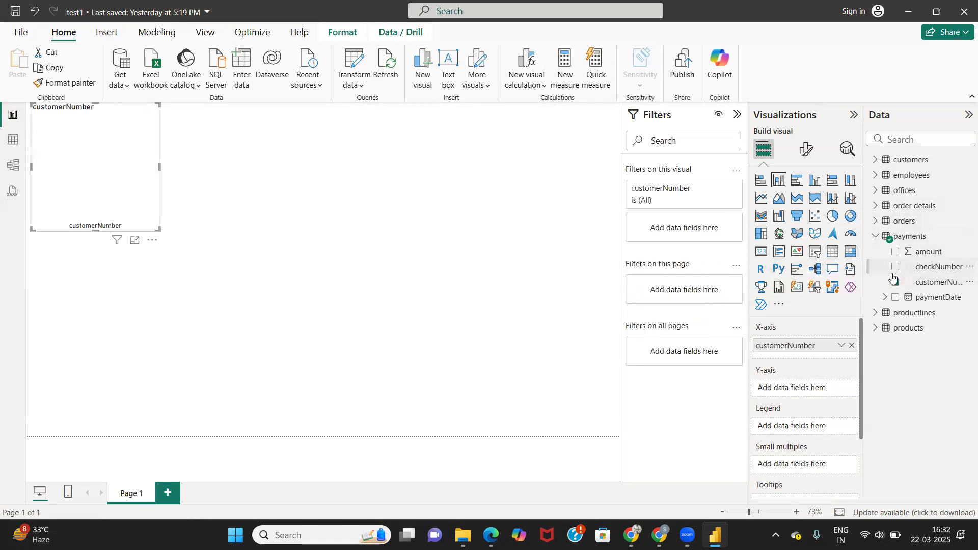
left_click(895, 252)
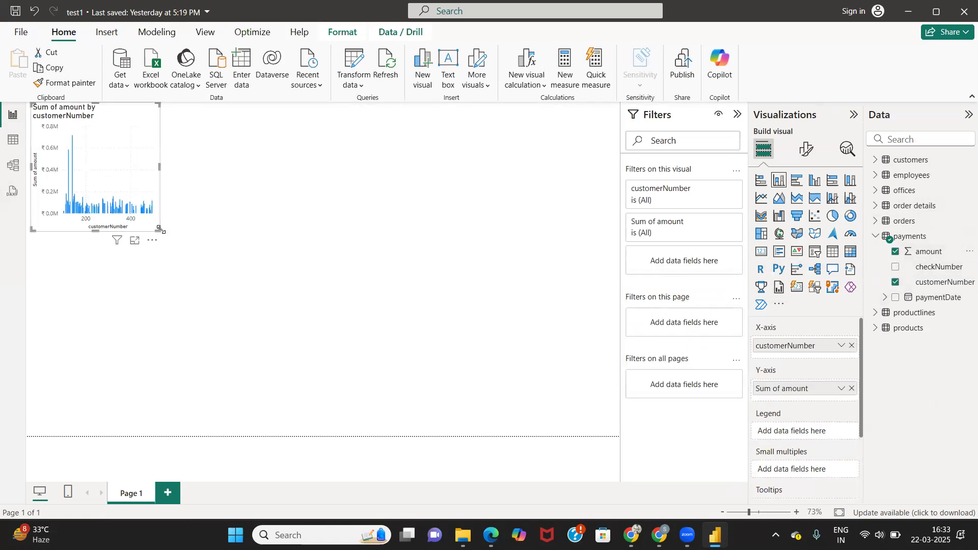
left_click_drag(157, 229, 544, 389)
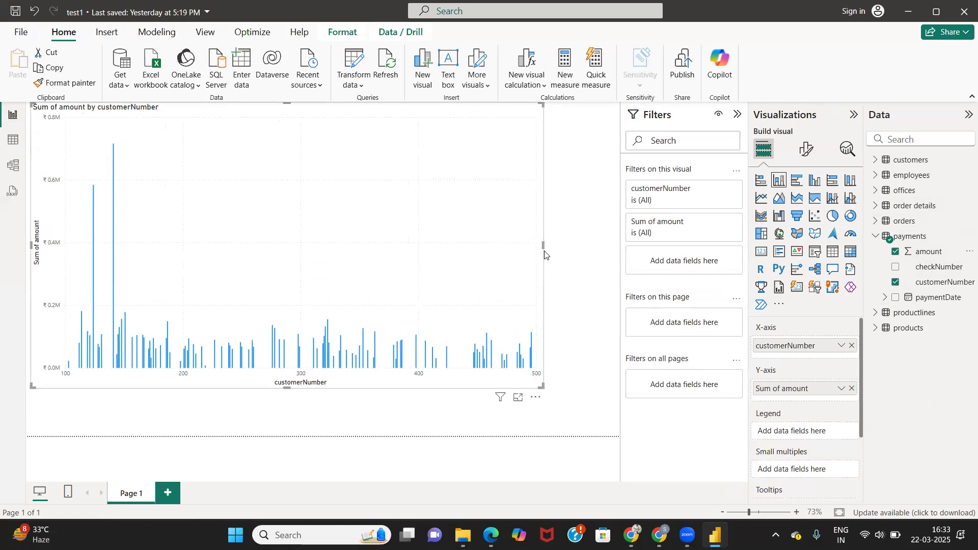
Delete the column chart from Page 1 of the report.
left_click(539, 264)
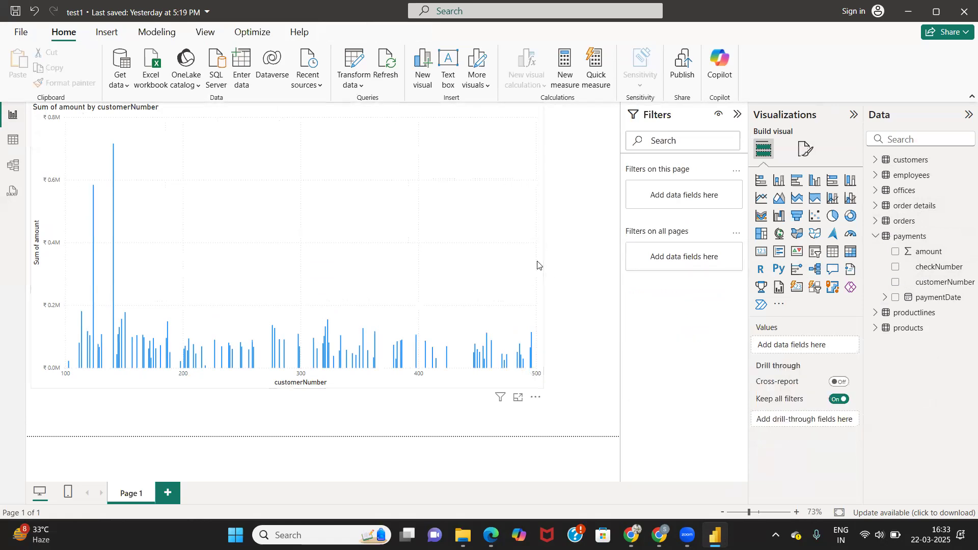
left_click(542, 382)
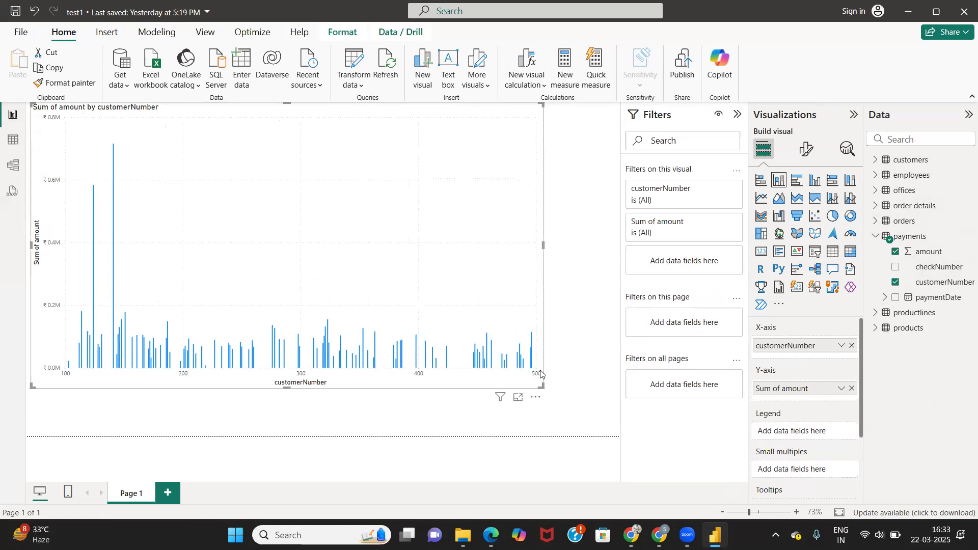
key("Delete")
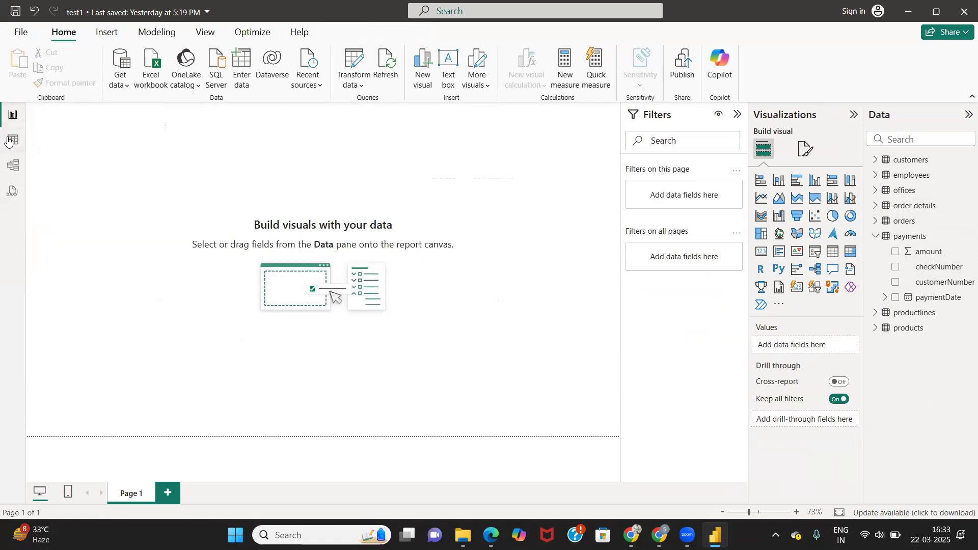
Review the data of each table in turn in Table view, from customers through products.
left_click(7, 141)
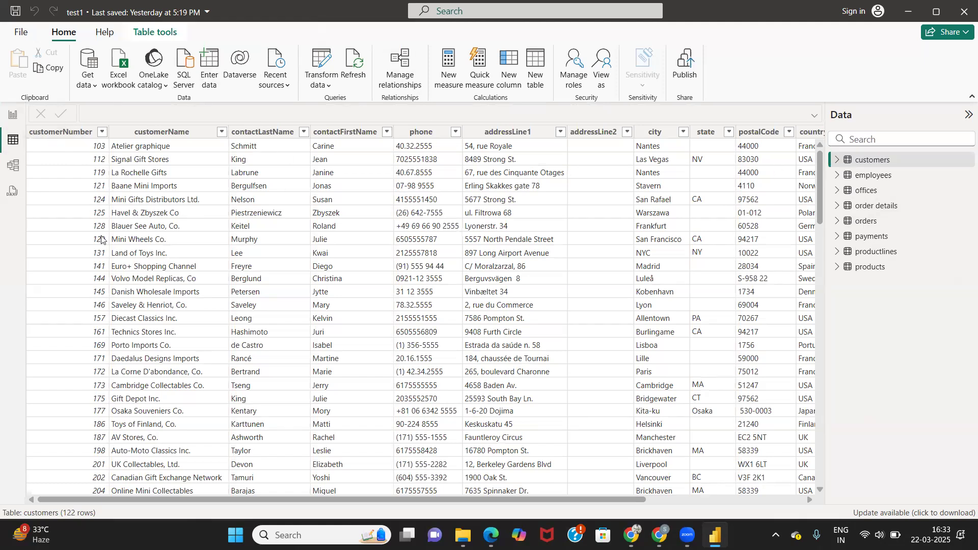
left_click_drag(602, 502, 507, 502)
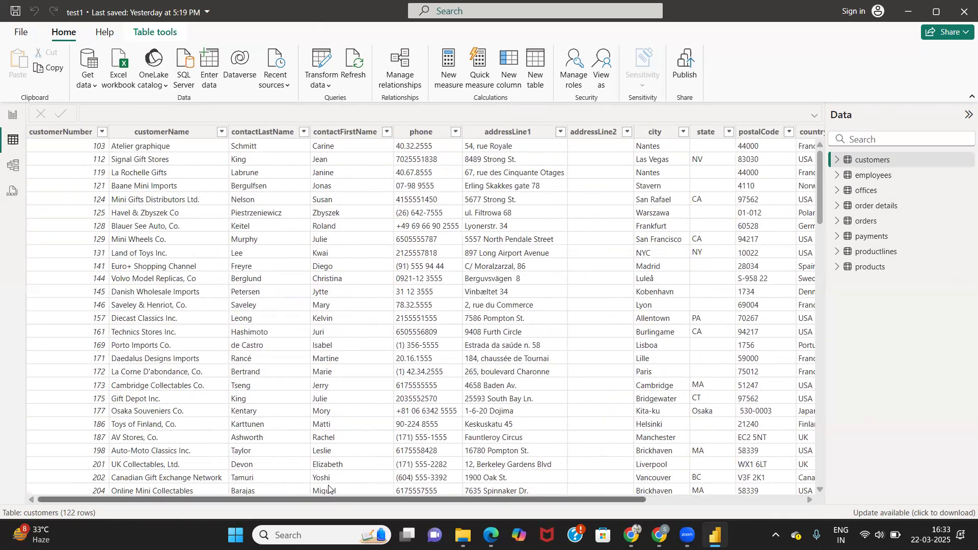
left_click(870, 175)
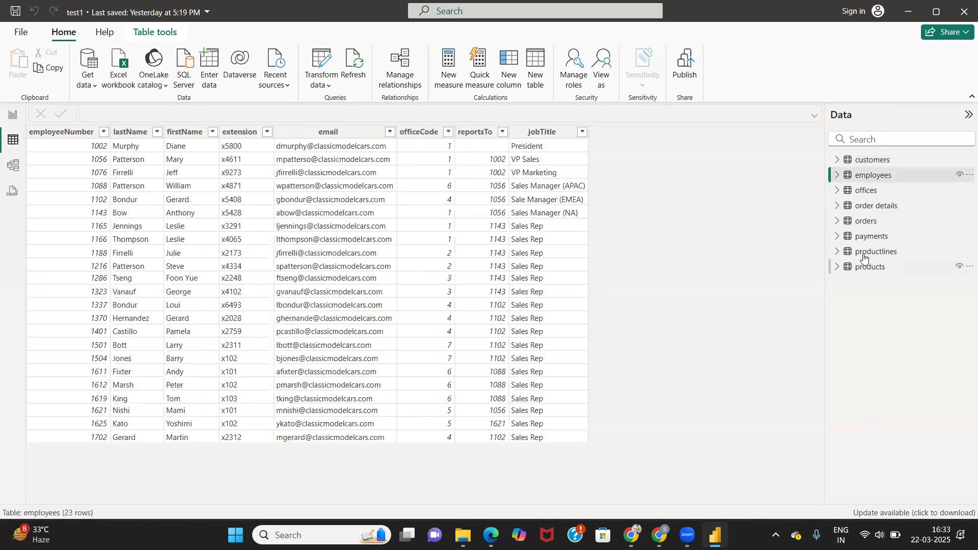
left_click(873, 191)
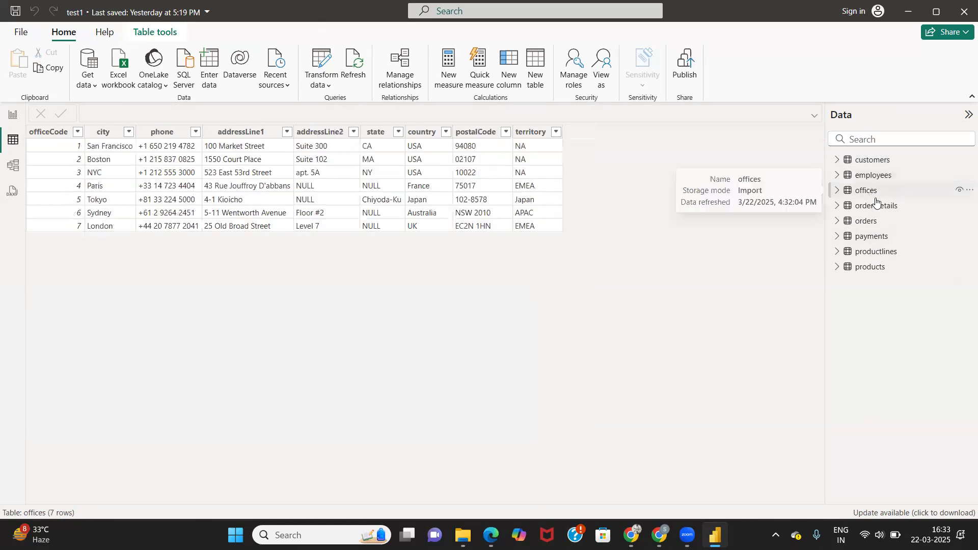
left_click(877, 207)
left_click(872, 222)
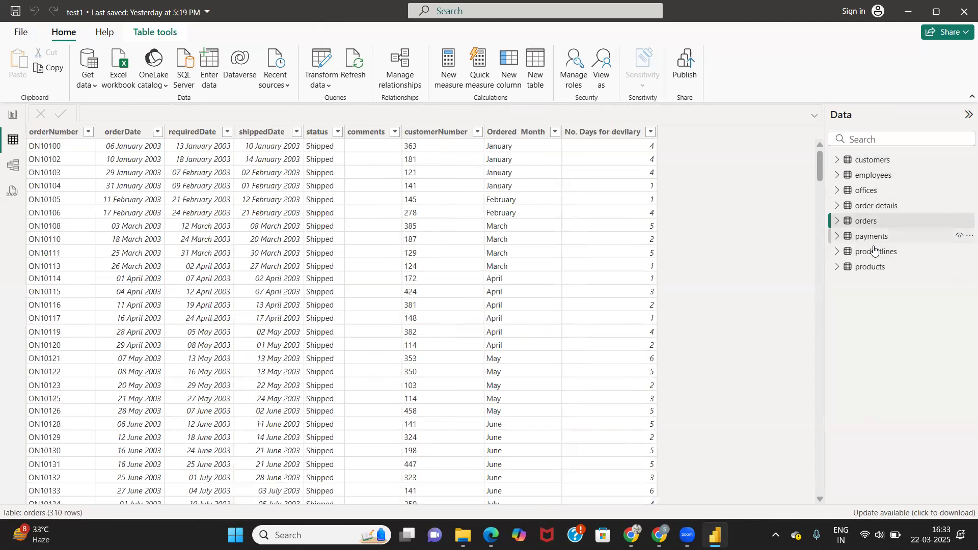
left_click(872, 237)
left_click(874, 252)
left_click(874, 267)
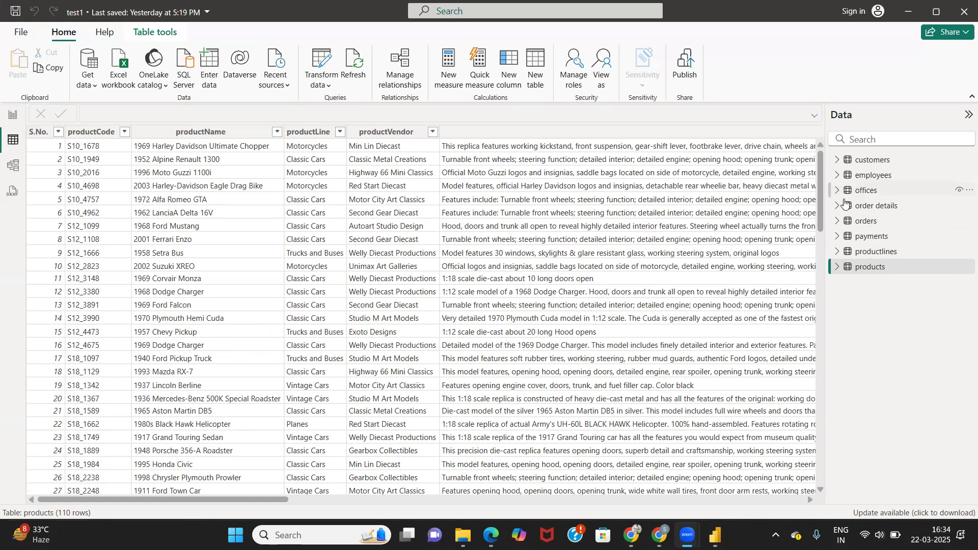
Display the table relationships in Model view with the Properties and Data panes collapsed.
left_click(13, 164)
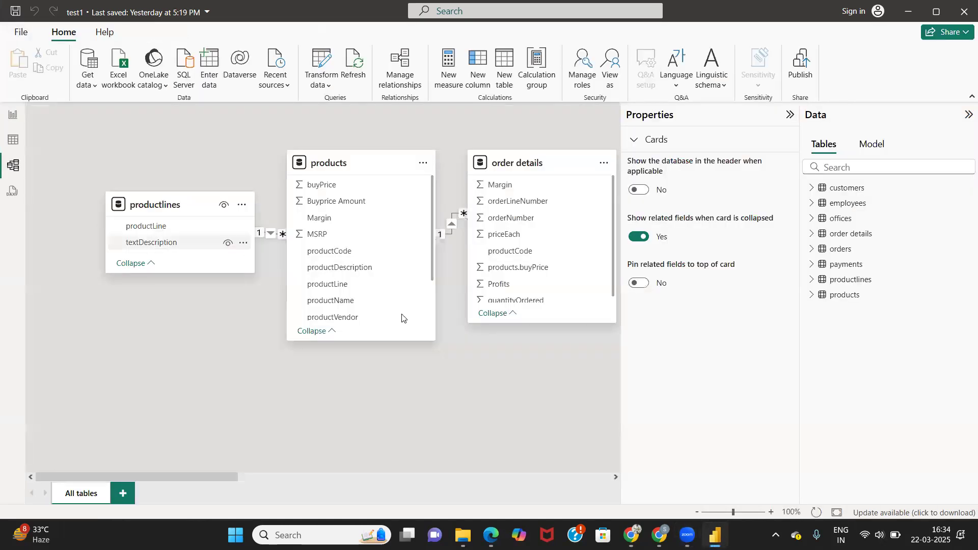
left_click(791, 116)
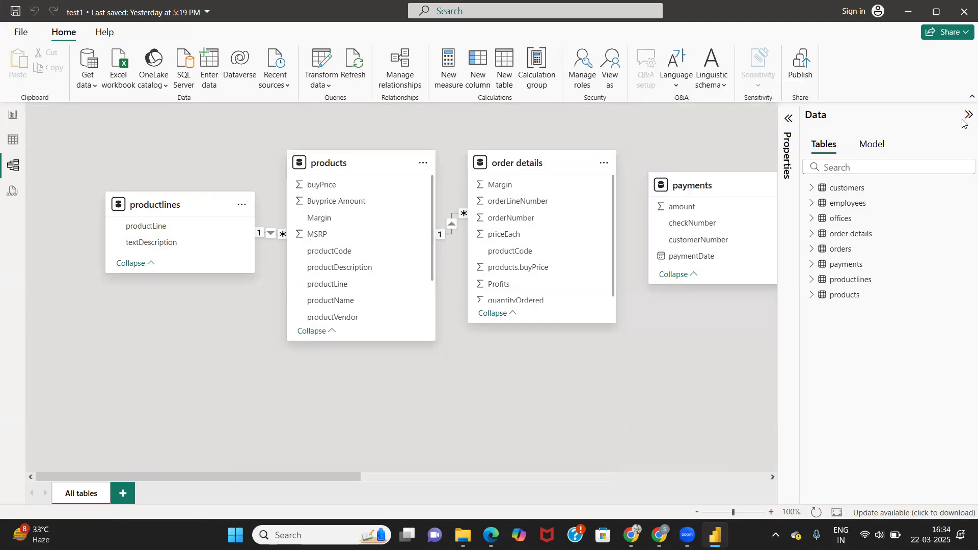
left_click(966, 116)
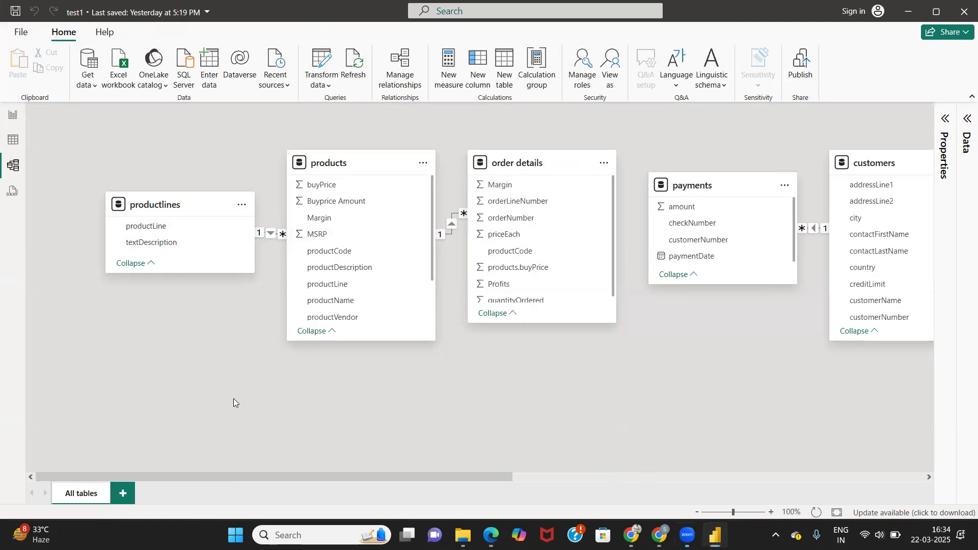
left_click_drag(188, 478, 3, 473)
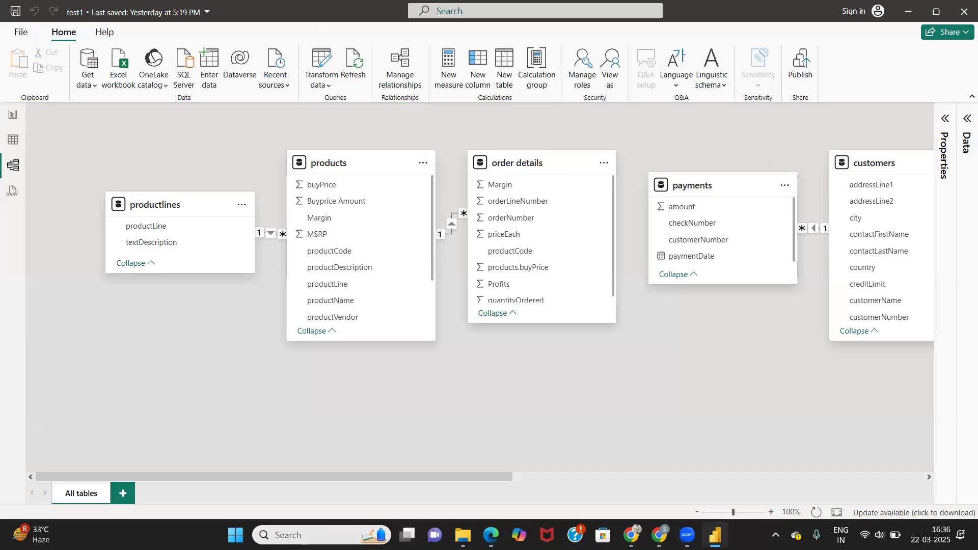
Switch to Notepad, maximize its window and create a new blank document.
left_click(305, 535)
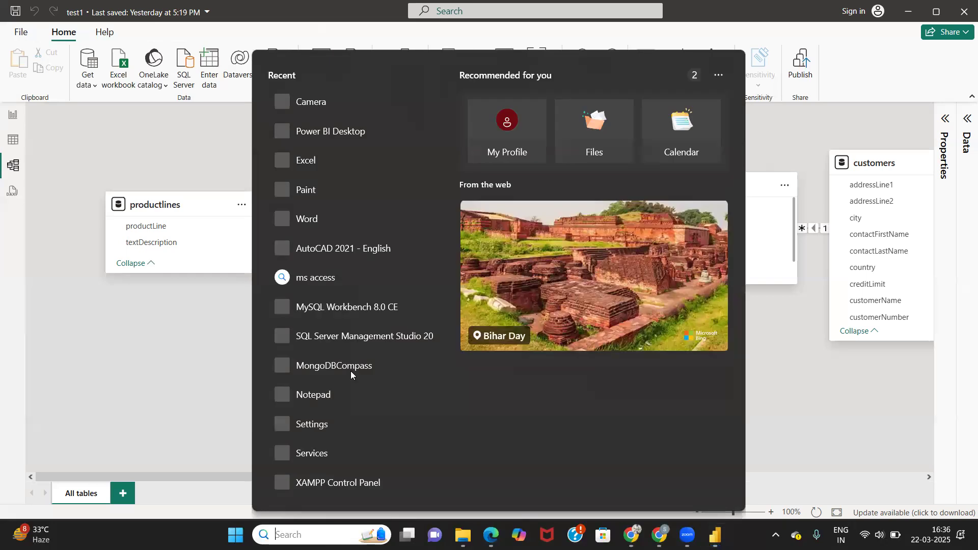
left_click(315, 402)
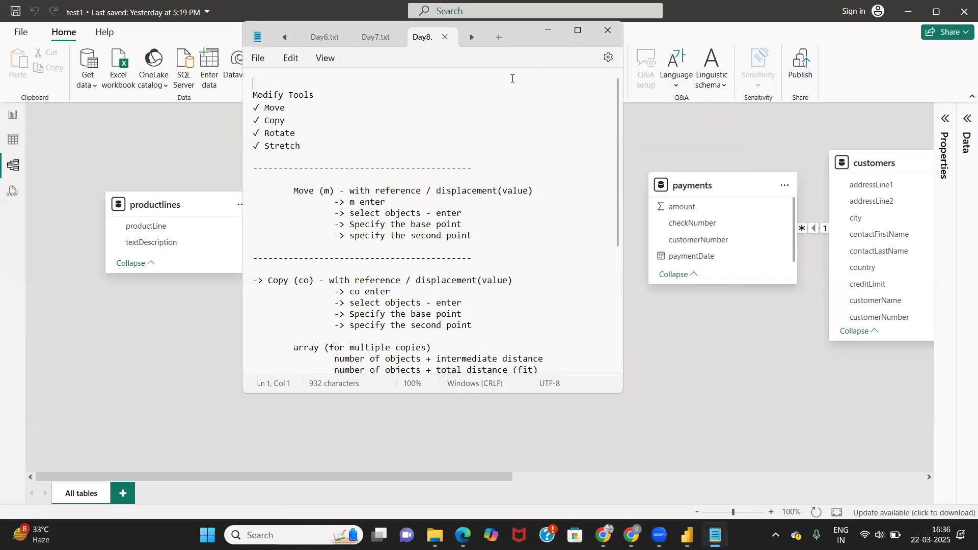
left_click(576, 29)
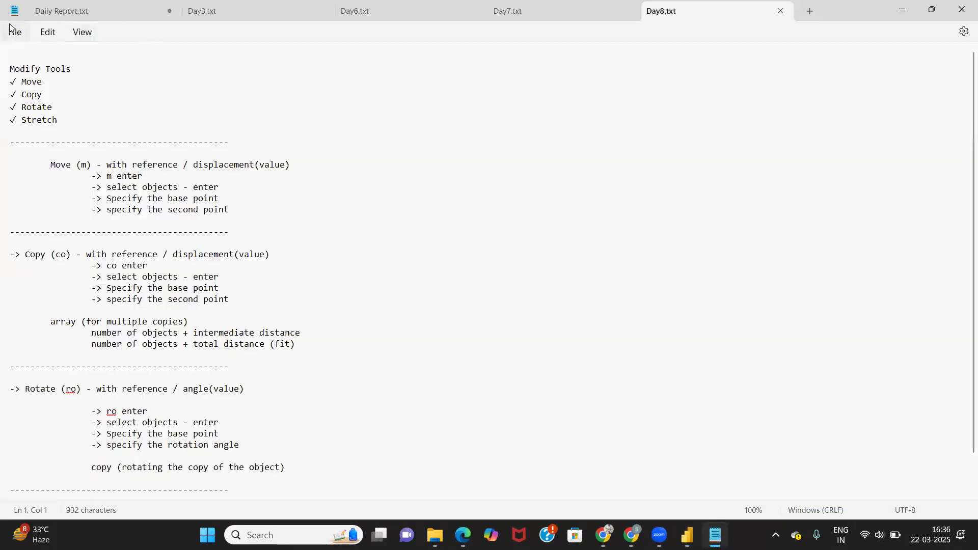
left_click(15, 31)
left_click(40, 58)
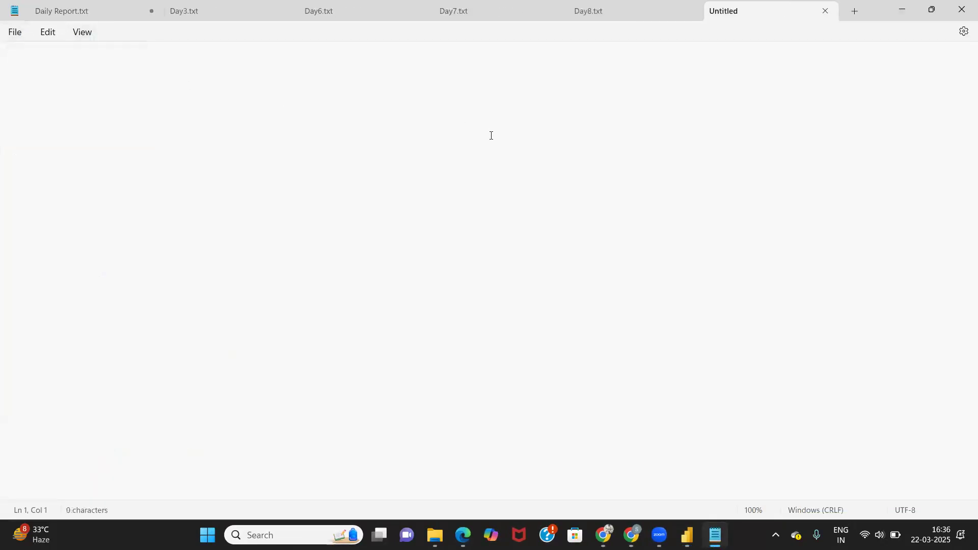
Enlarge the document's display to 240% and write the heading "Data Modeling:".
key("ctrl+plus")
key("ctrl+plus")
key("ctrl+plus")
key("ctrl+plus")
key("ctrl+plus")
key("ctrl+plus")
key("ctrl+plus")
key("ctrl+plus")
type("Data Mode")
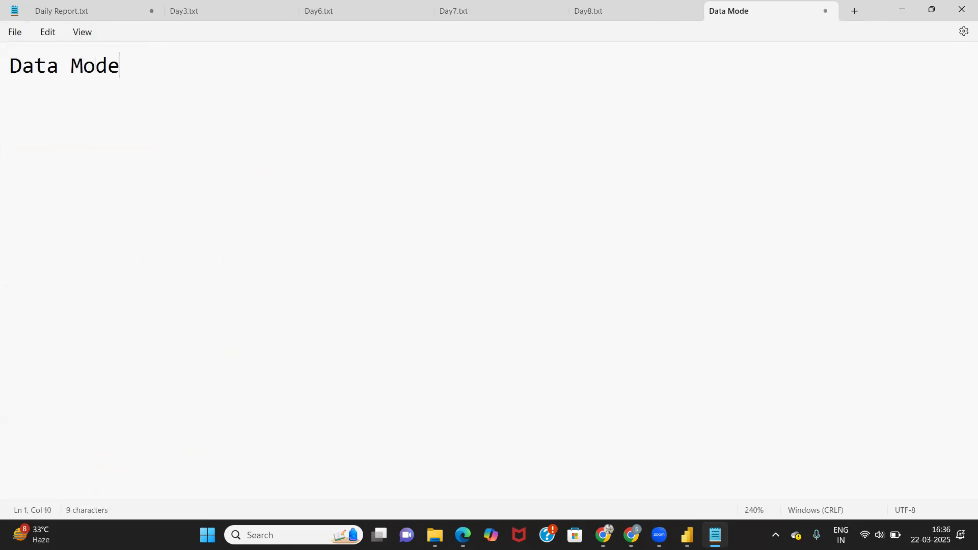
type("ling:")
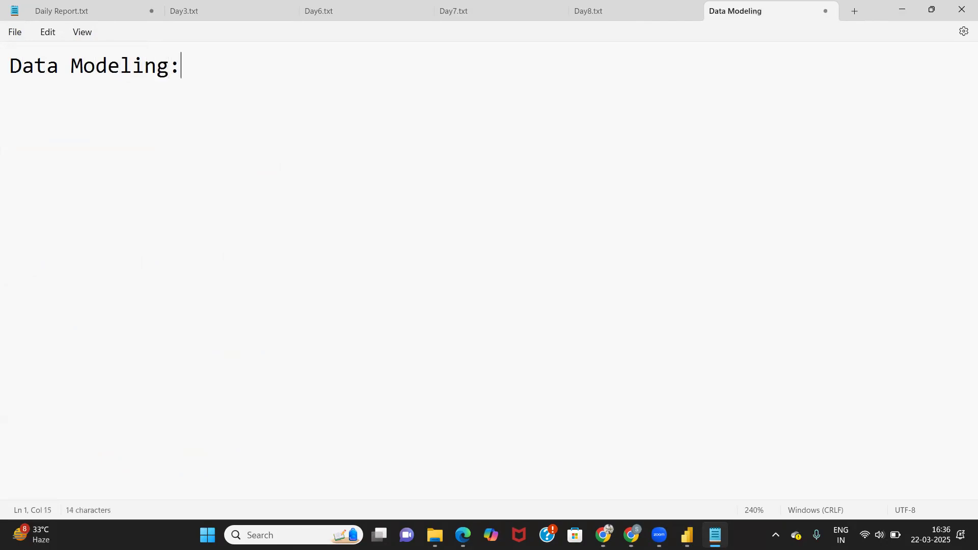
Below the heading, write "This is one of the features used to connect multiple data sources/tables in BI tool using a relationship.".
key("Return")
type("This is o")
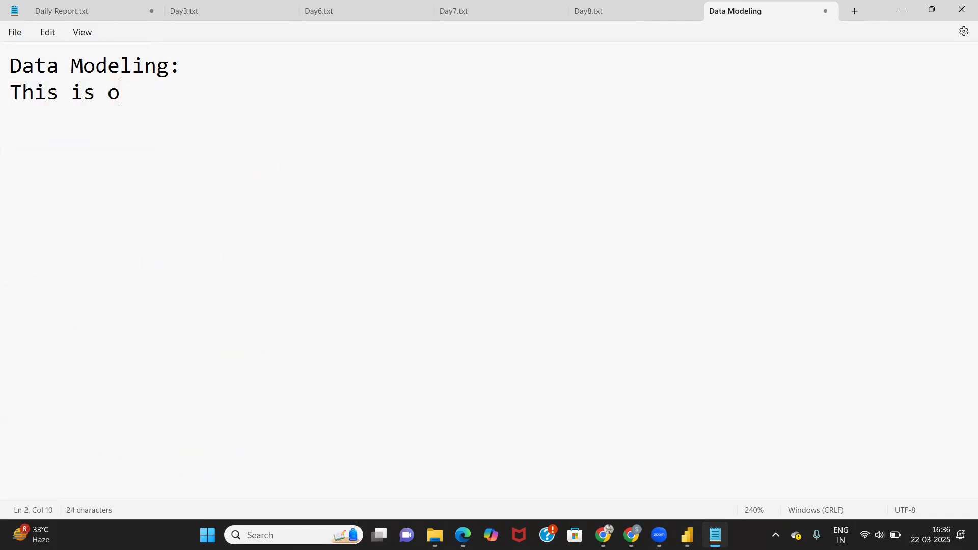
type("ne of the ")
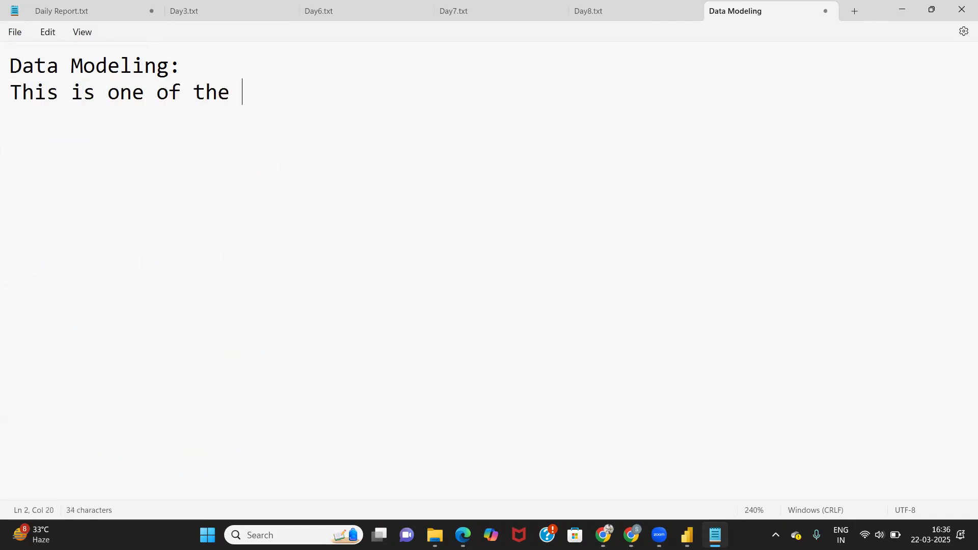
type("features used to c")
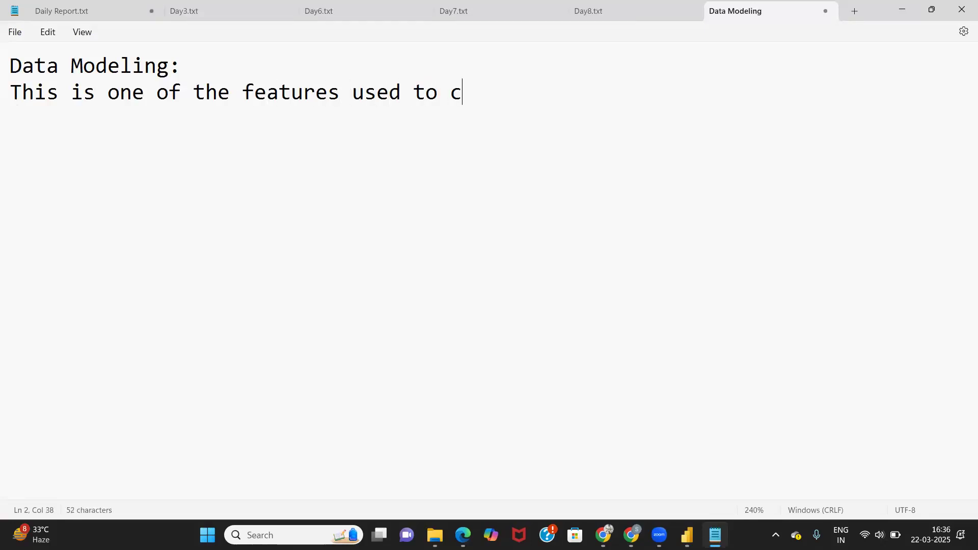
type("onnect ")
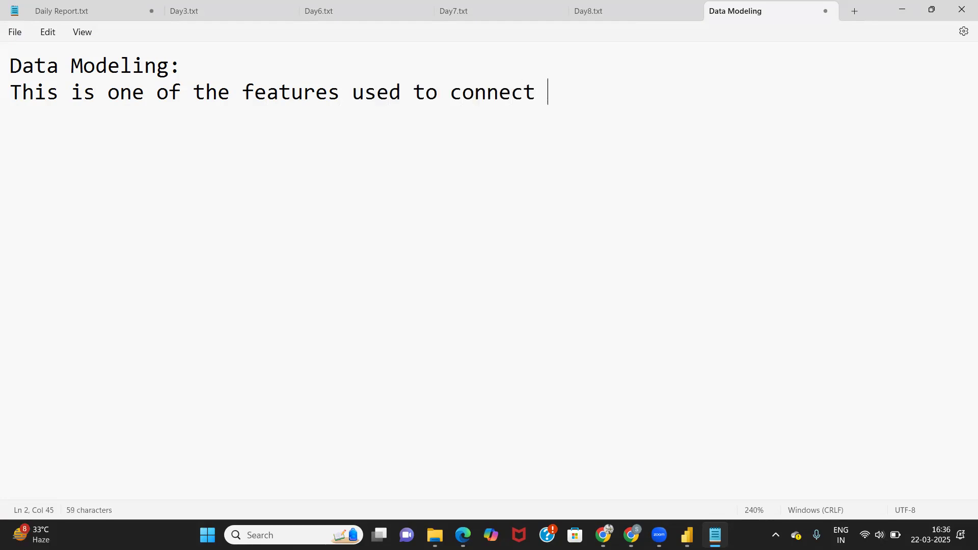
type("multi")
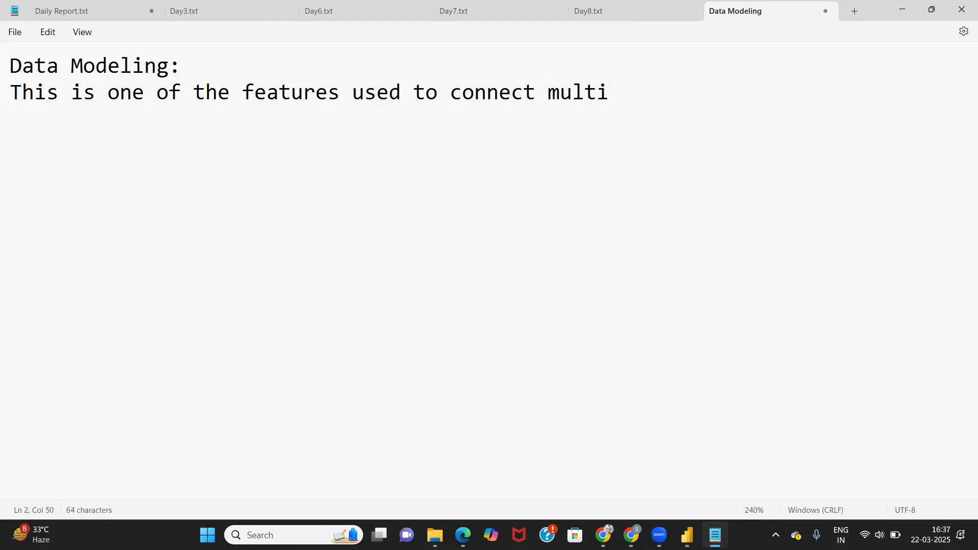
type("ple ")
type("dat")
key("BackSpace")
type("ata sources")
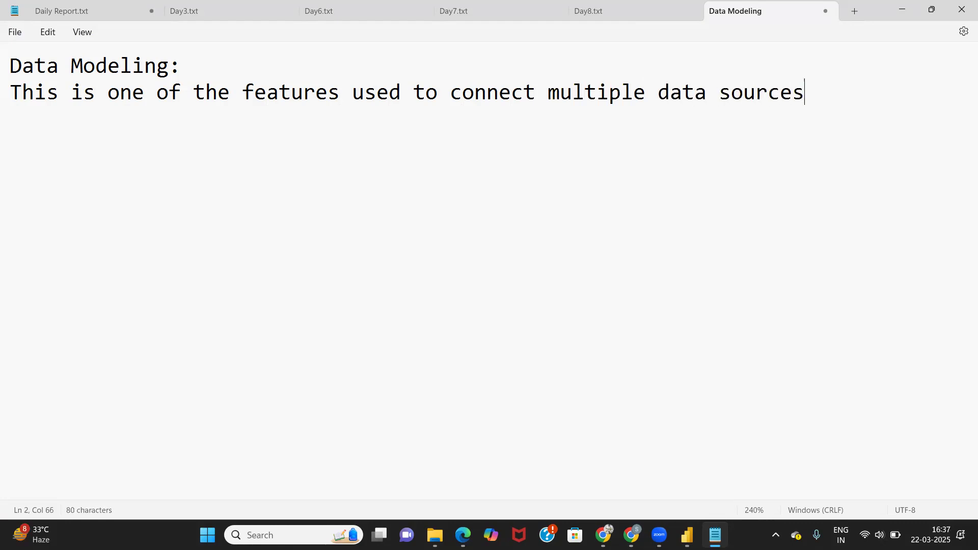
type("/table")
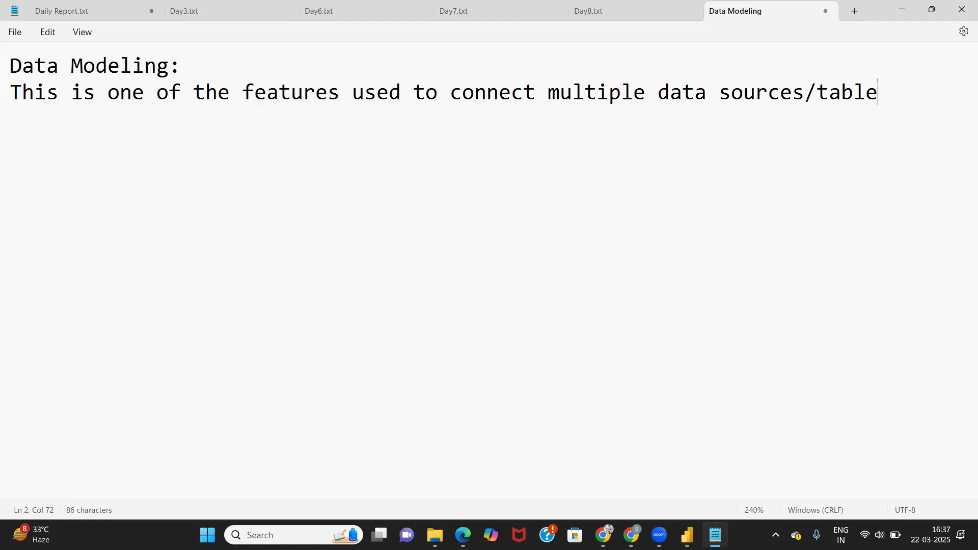
type("s in BI ")
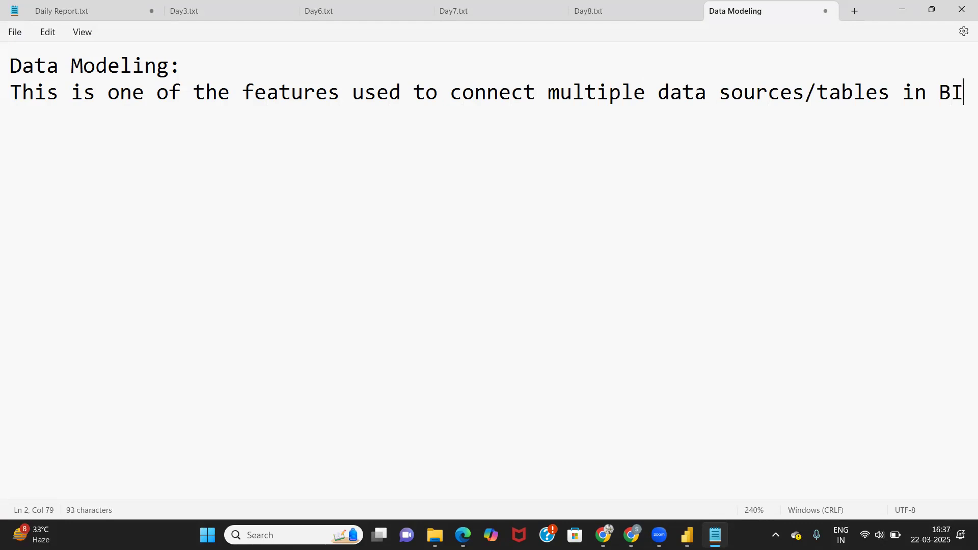
type("tool")
key("BackSpace")
type("ols")
key("BackSpace")
type("usin")
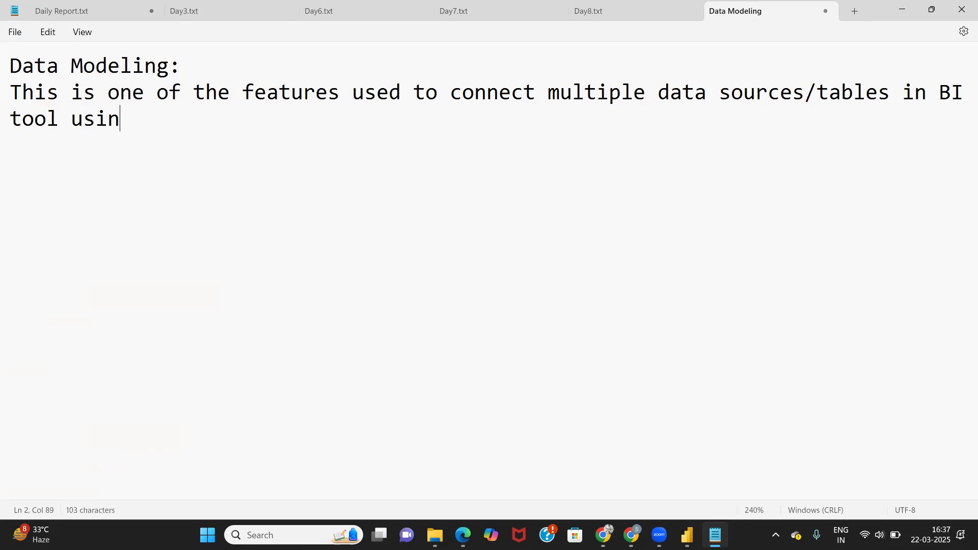
type("g a rela")
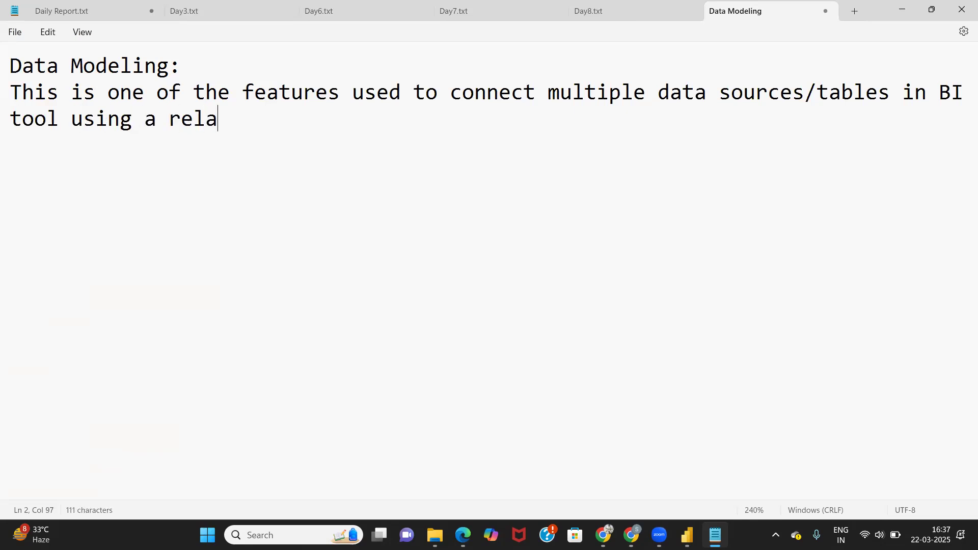
type("tions")
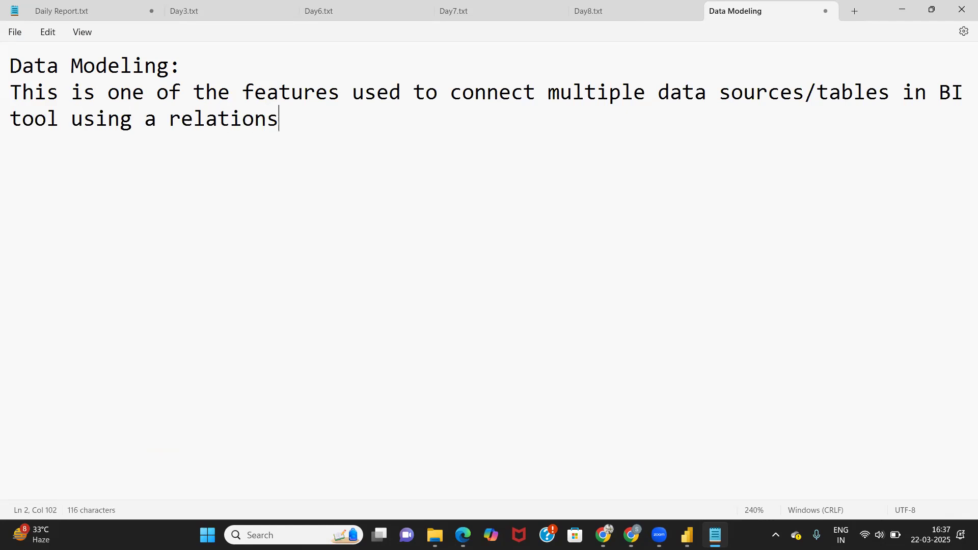
type("hip.")
key("Return")
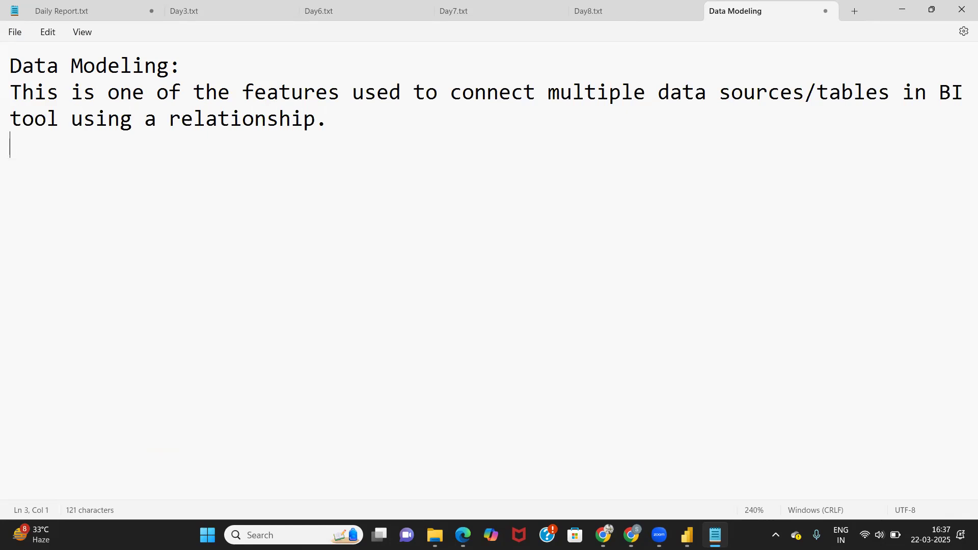
Add the line "How can we build the relationship:" followed by the line "By common column values:".
type("How can we build the relationsh")
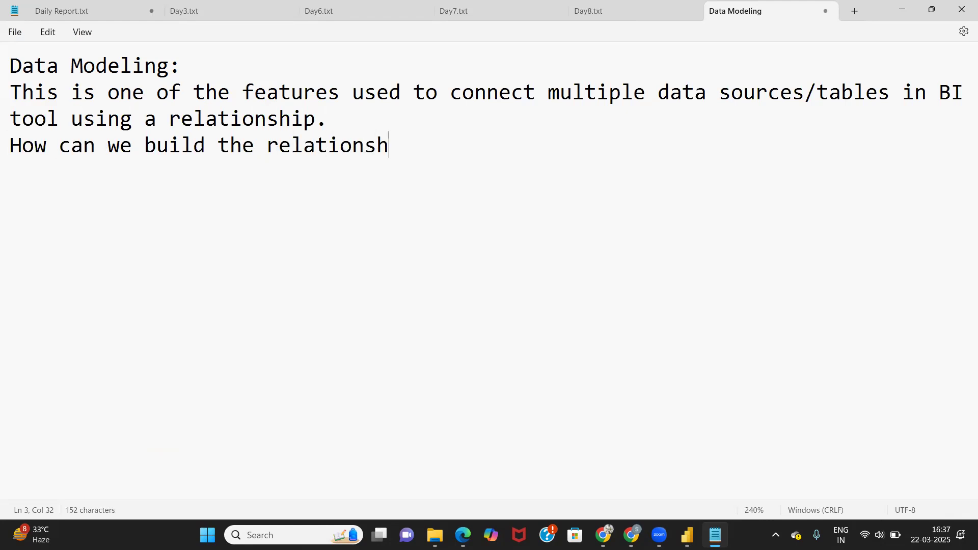
type("ip:")
key("Return")
type("By ")
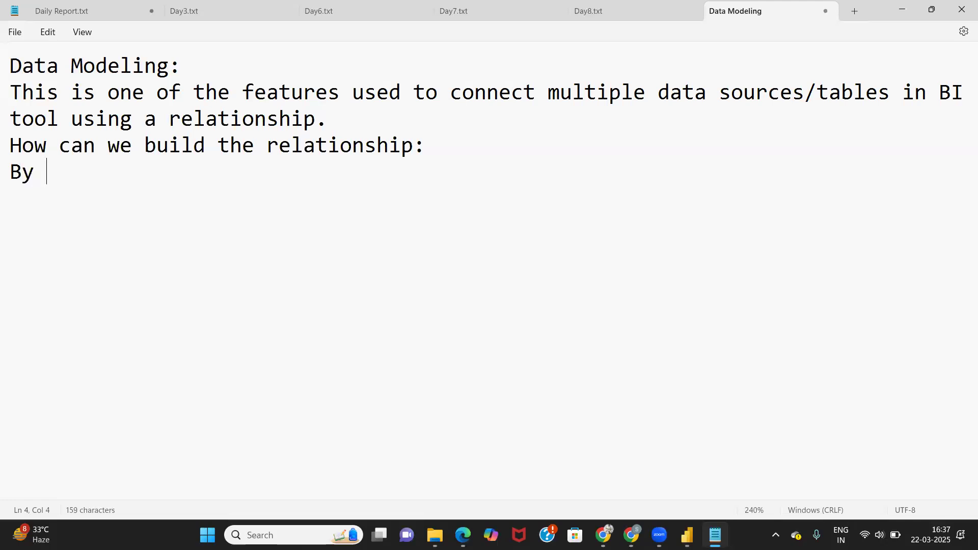
type("common")
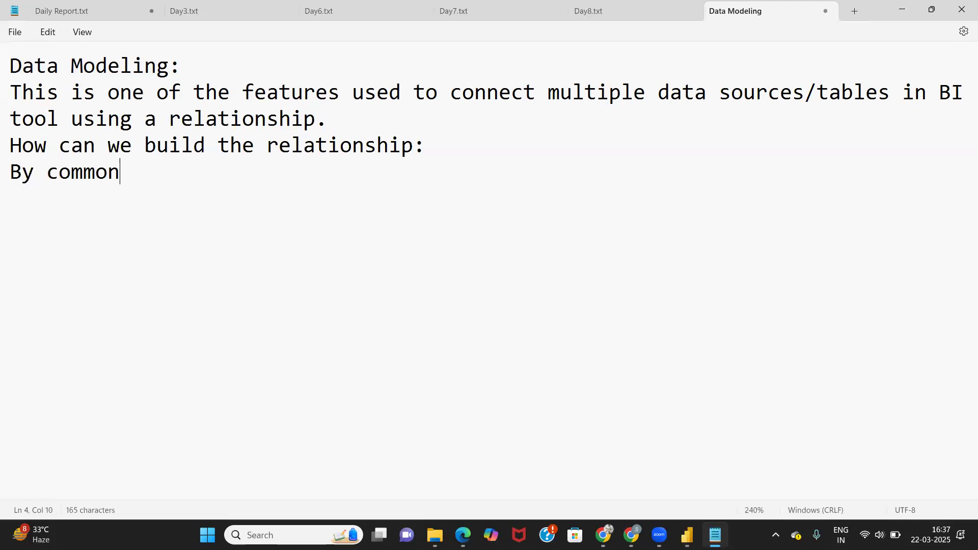
type(" colum")
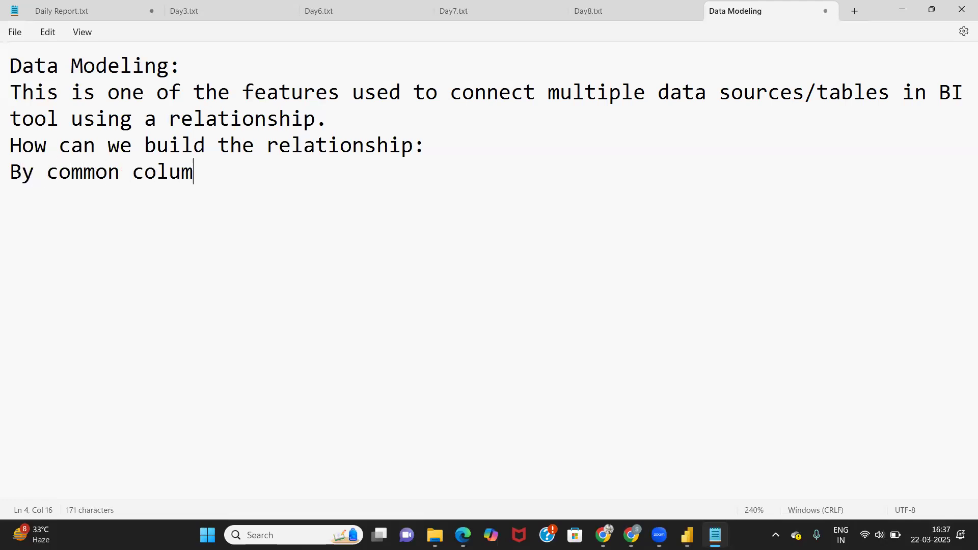
type("n values")
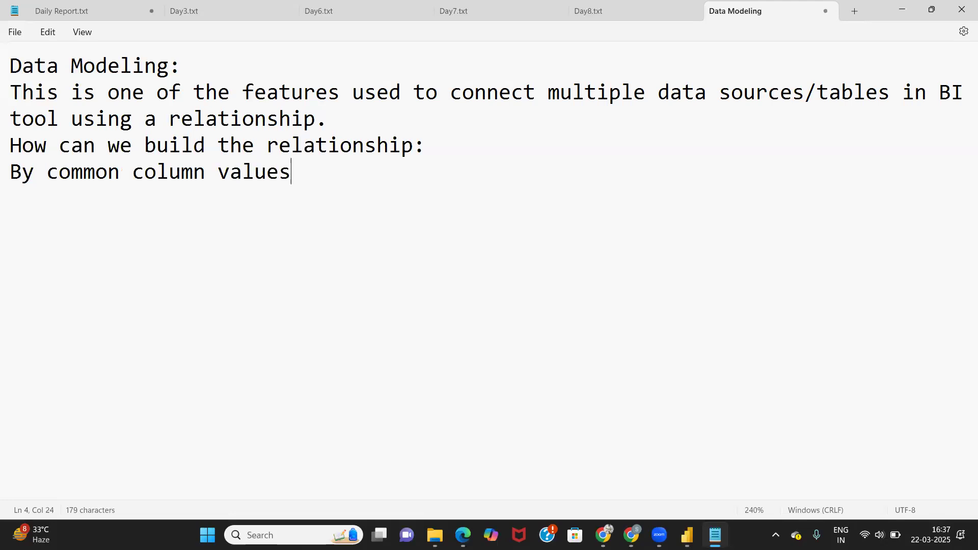
type(":")
key("Return")
Add the first relationship condition as a new line reading "one table data should have unique column value".
type("one table data s")
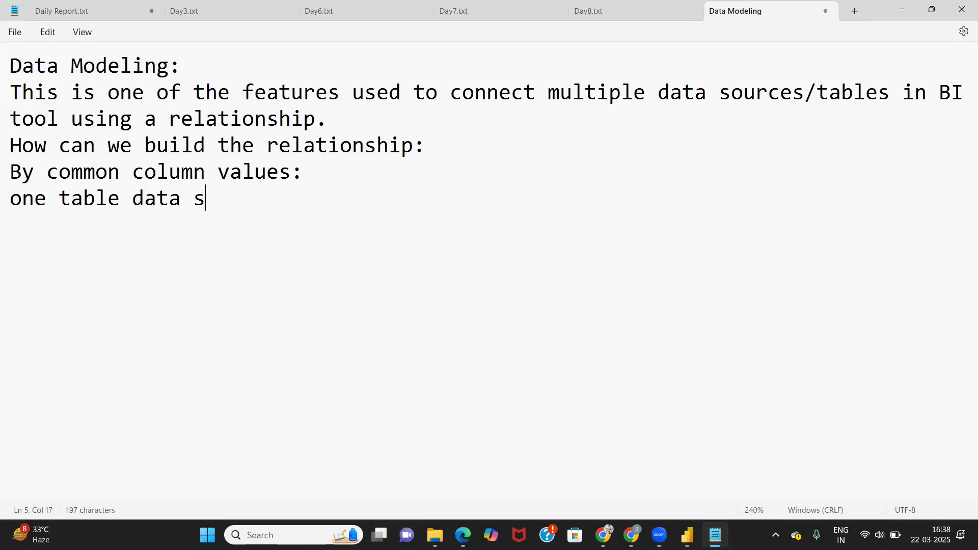
type("hould ")
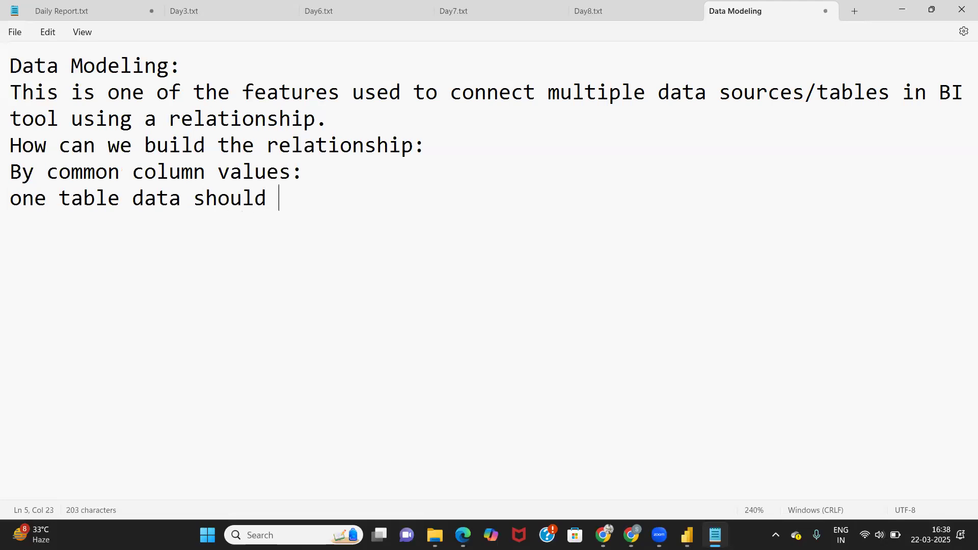
type("have unique")
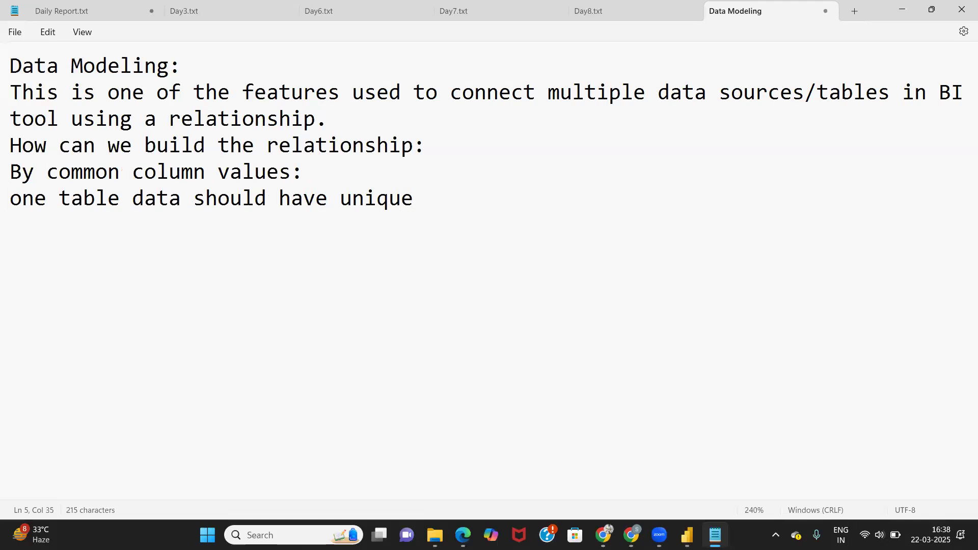
type(" column value")
key("Return")
Write the second condition on its own line as "other table data should have same column value but multiple times".
type("other table data should have d")
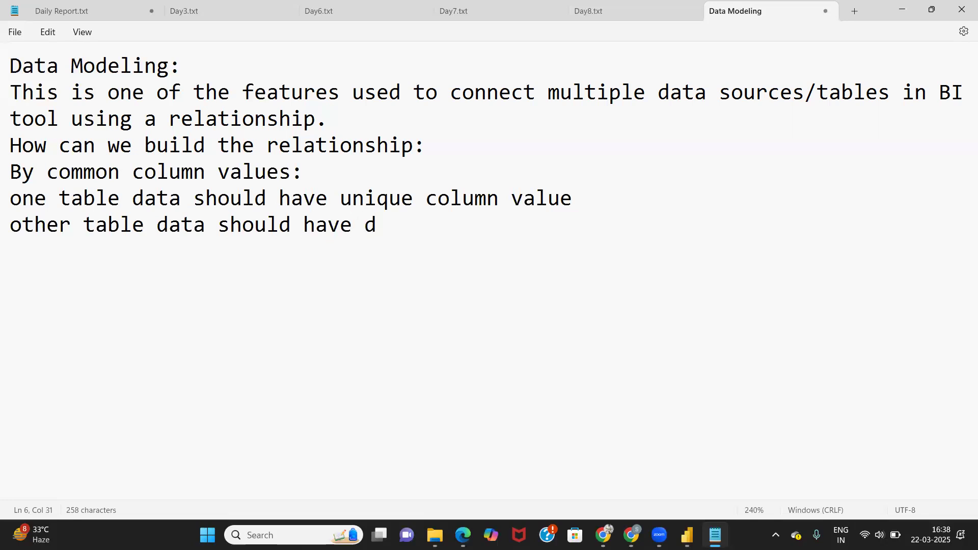
key("BackSpace")
type("same column v")
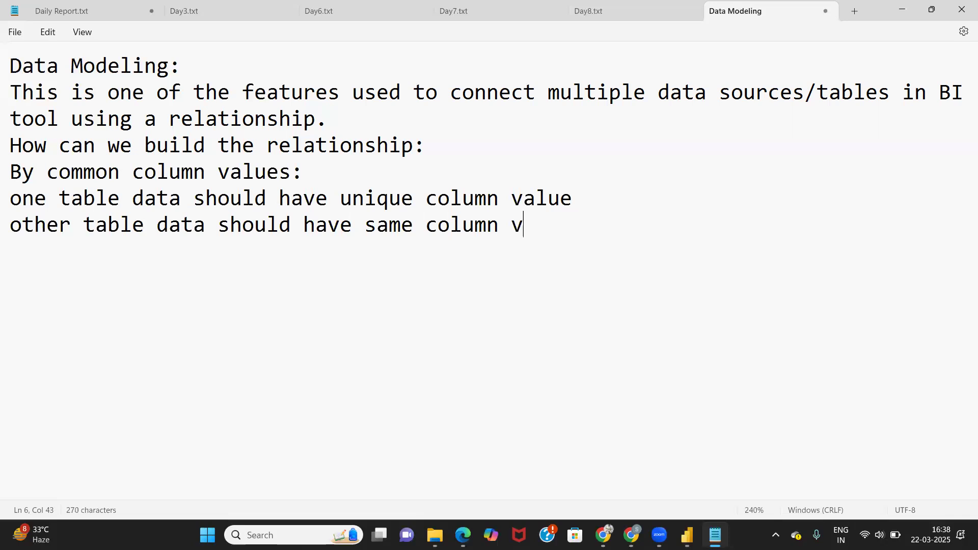
type("alue b")
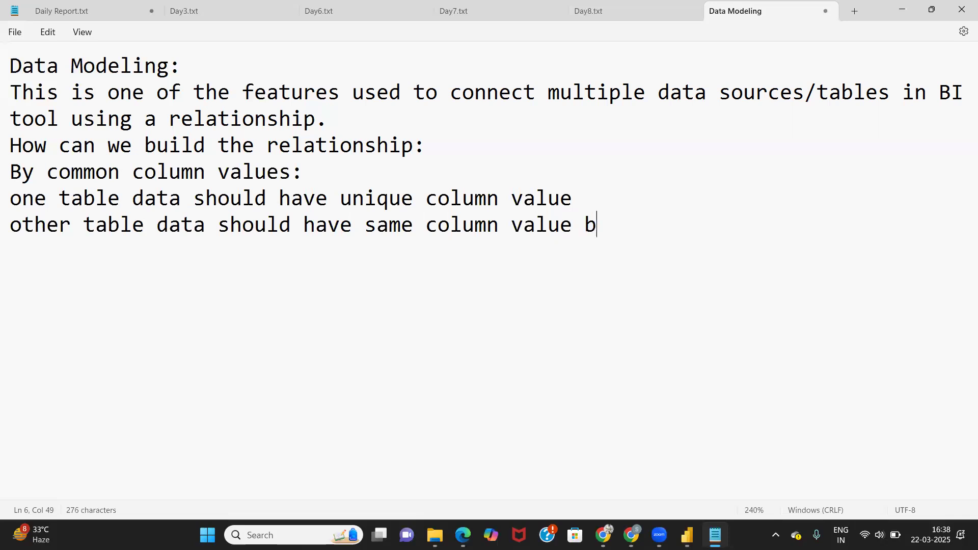
type("ut mu")
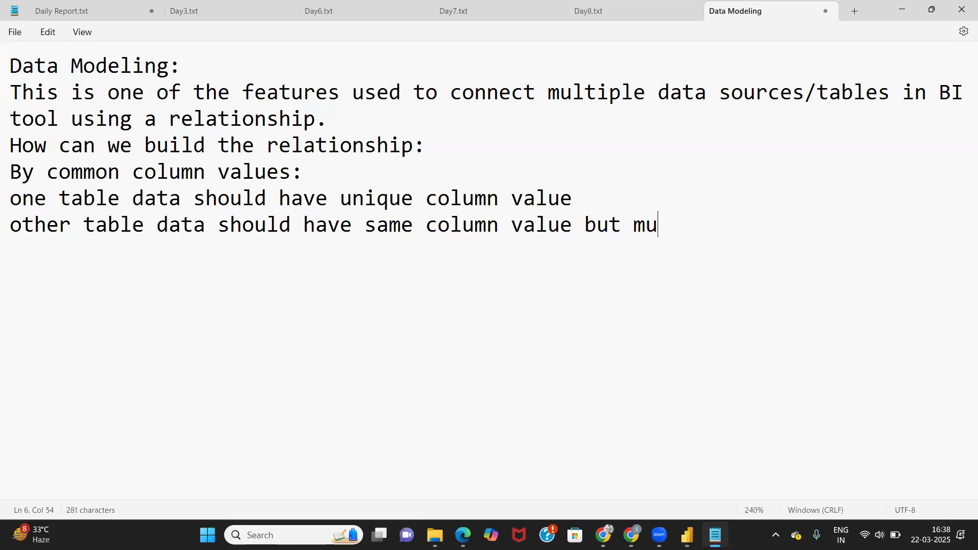
type("ltipl")
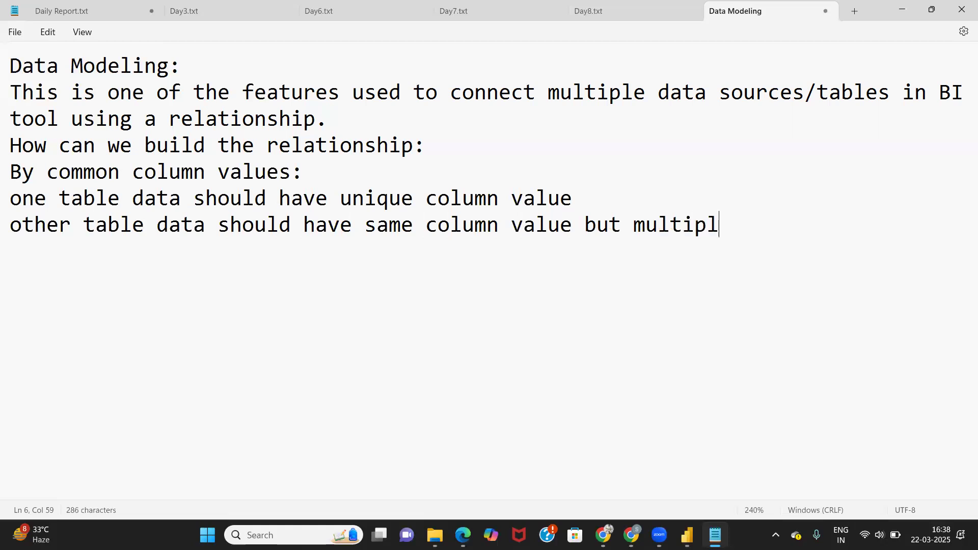
type("e times")
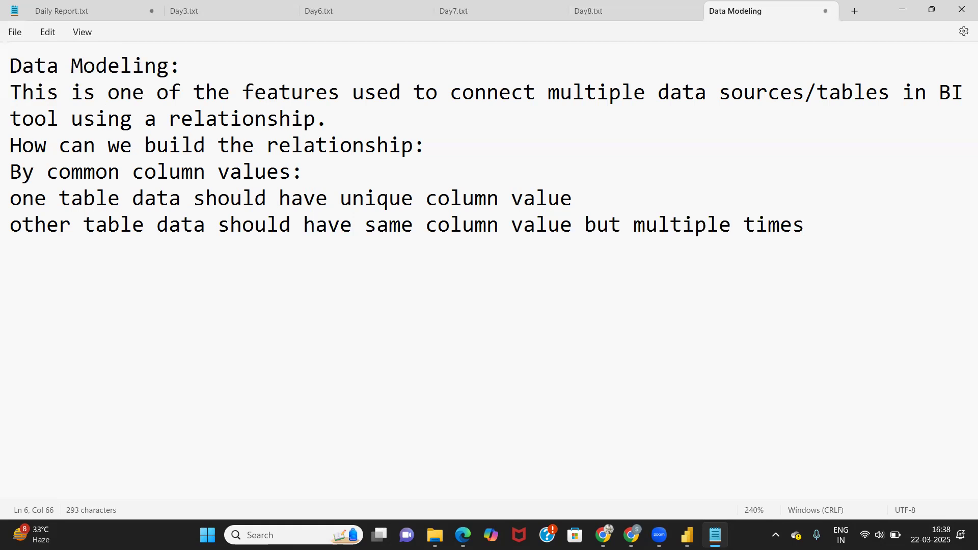
Switch to Power BI and compare the productLine values of the productlines and products tables in Table view.
left_click(687, 535)
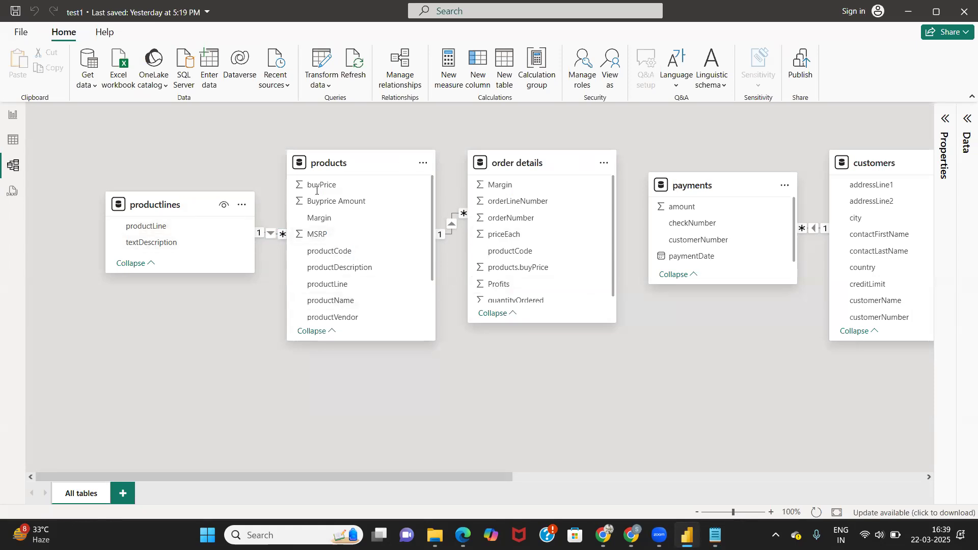
left_click(7, 144)
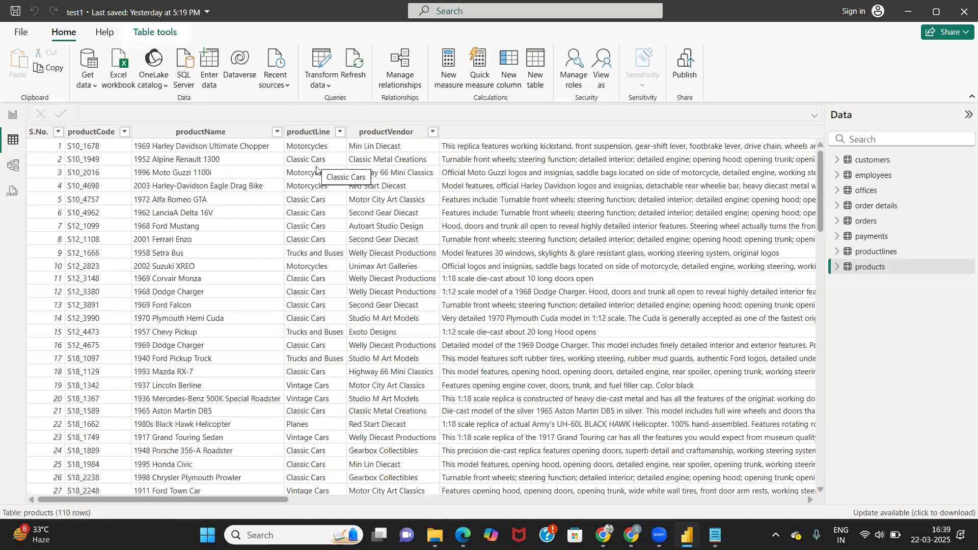
left_click(868, 257)
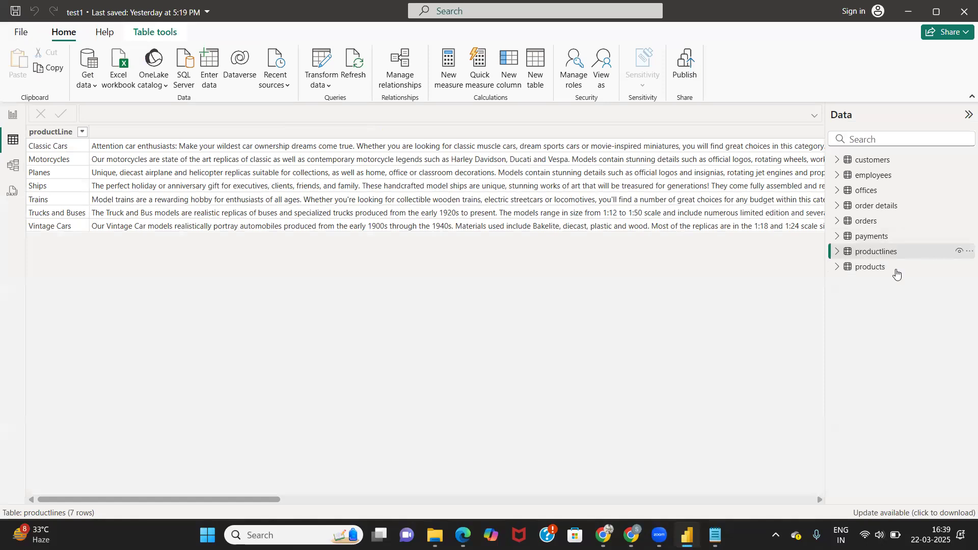
left_click(882, 266)
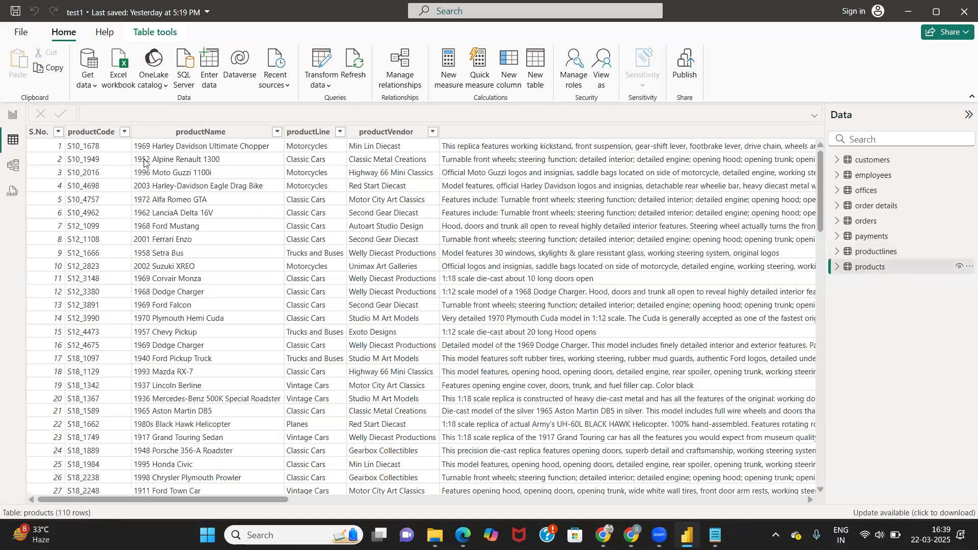
Inspect the productCode relationship between products and order details in Model view, and examine the products table's productCode values in Table view.
left_click(13, 166)
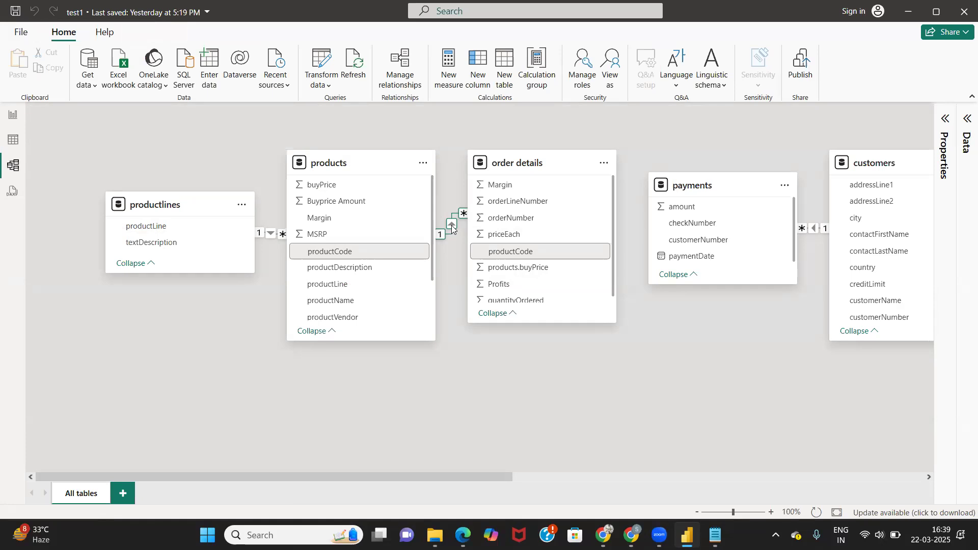
left_click(13, 139)
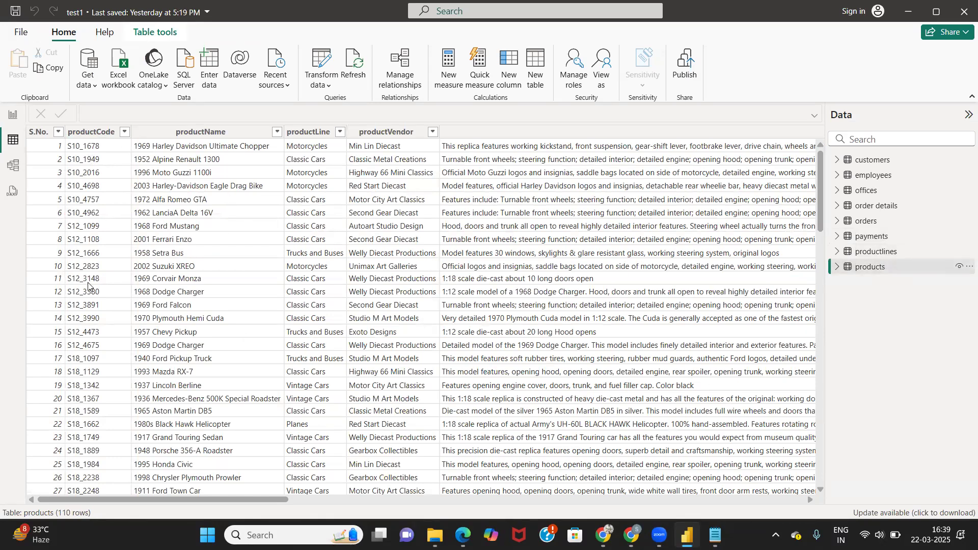
scroll(92, 304, "down", 2)
scroll(93, 304, "down", 15)
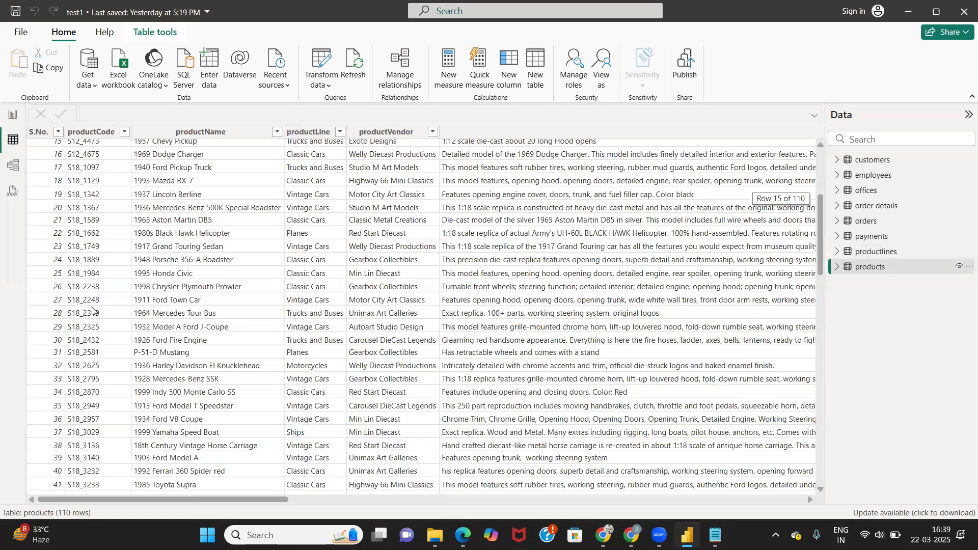
scroll(92, 309, "down", 11)
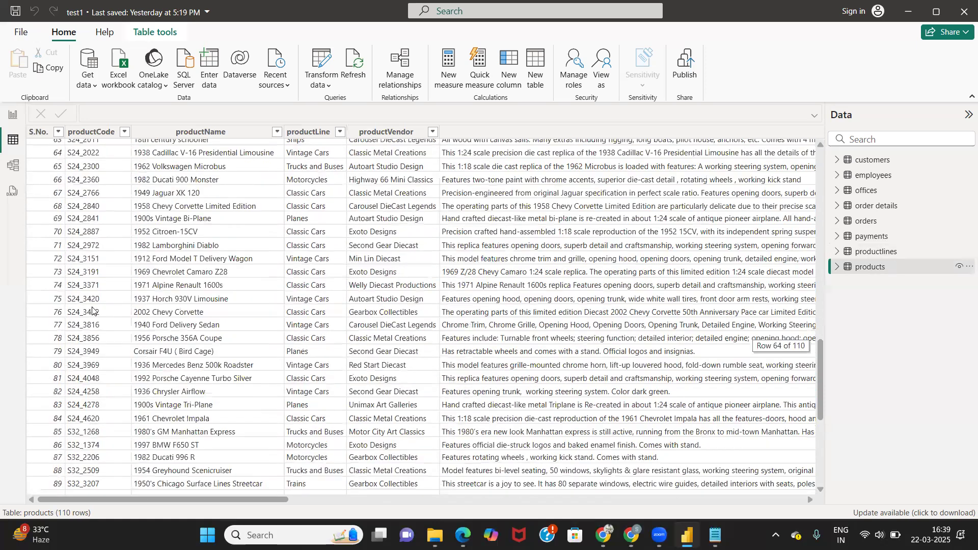
scroll(92, 309, "up", 20)
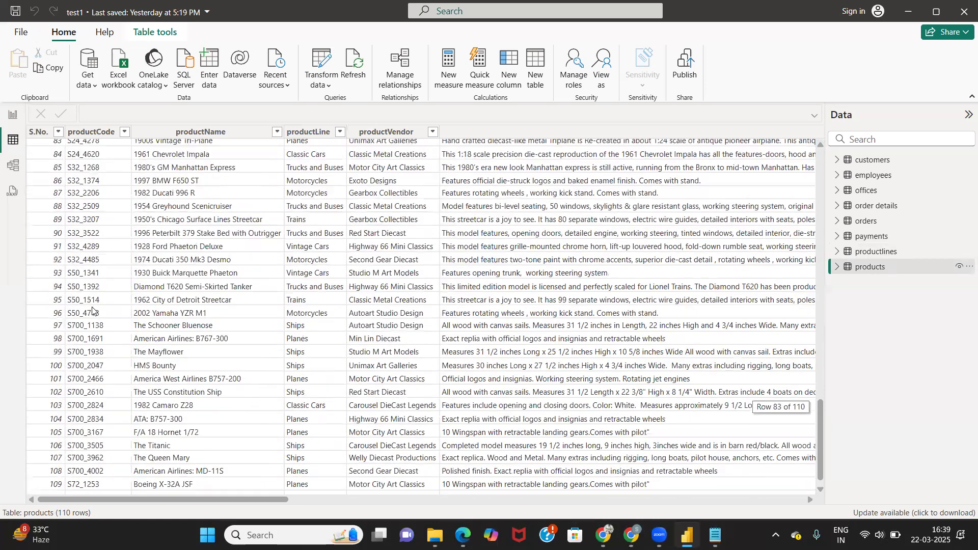
Compare the productCode values of the order details table with those of the products table in Table view.
scroll(133, 247, "up", 2)
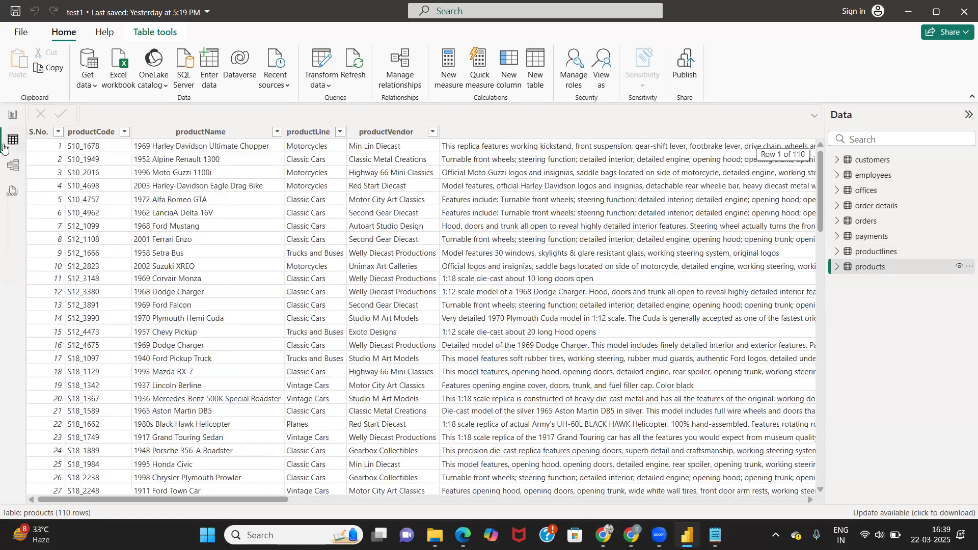
left_click(13, 165)
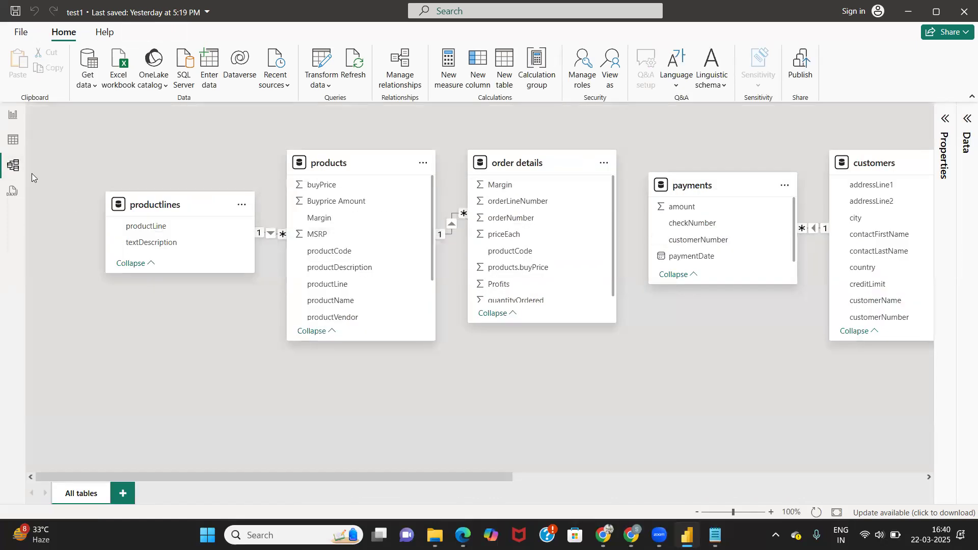
left_click(13, 140)
left_click(899, 206)
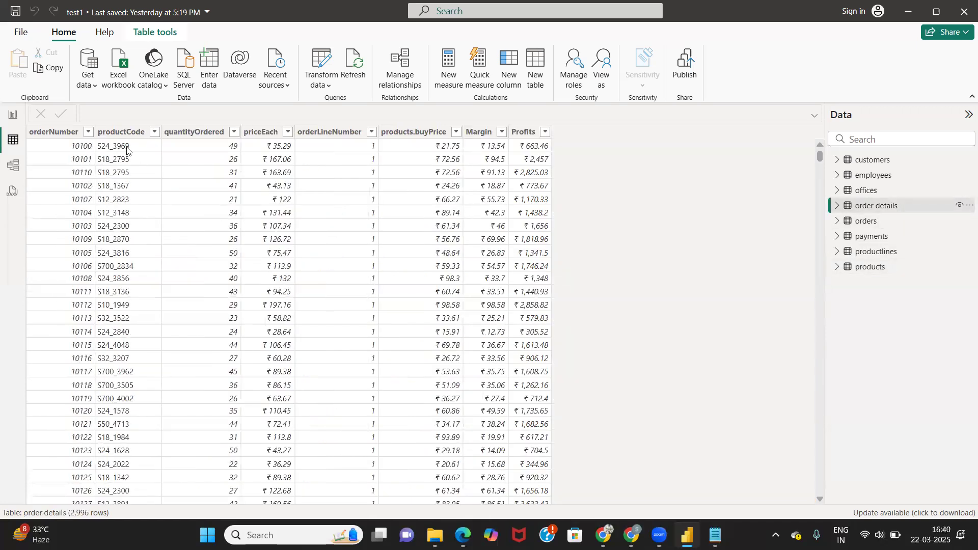
scroll(127, 214, "down", 16)
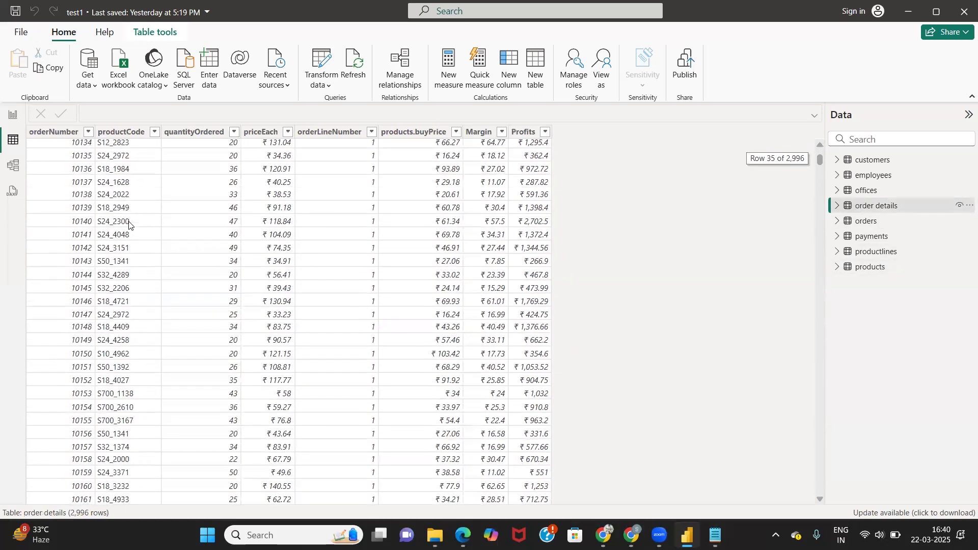
scroll(128, 224, "up", 6)
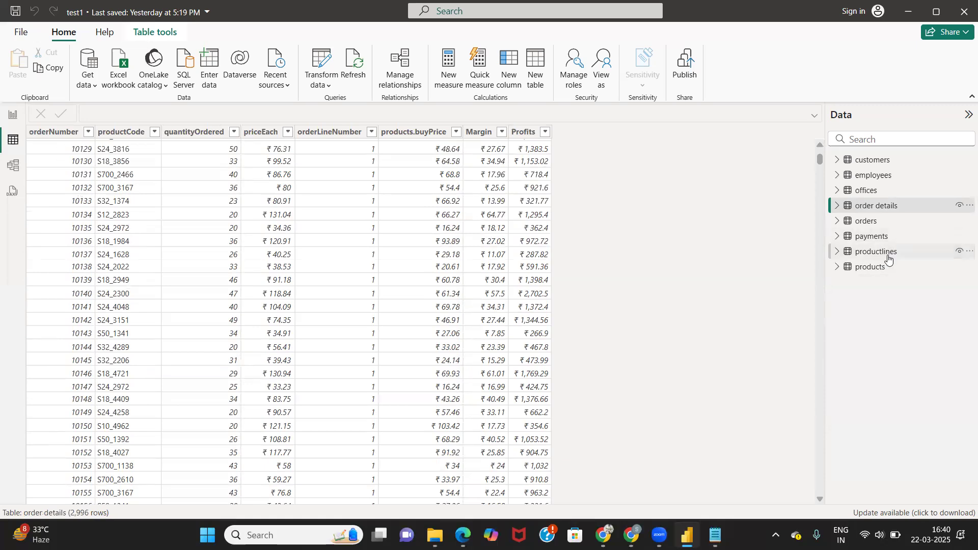
left_click(871, 266)
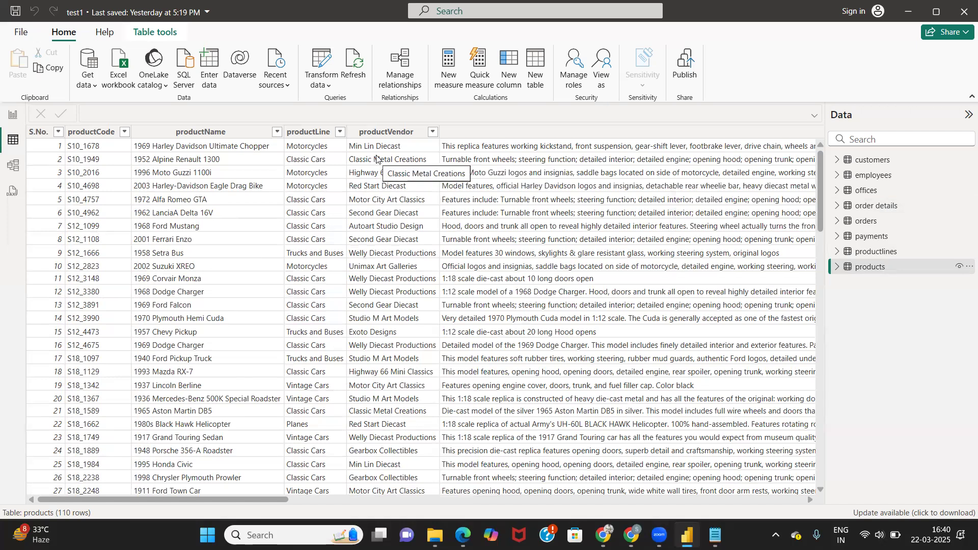
Inspect the customerNumber relationship between payments and customers in Model view, and examine the customers table's customerNumber values in Table view.
left_click(13, 165)
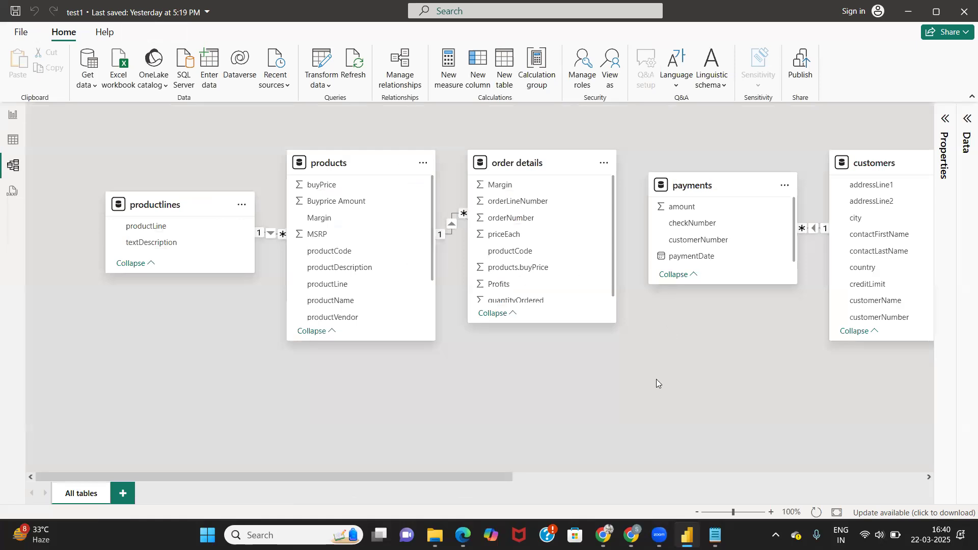
left_click_drag(480, 477, 752, 495)
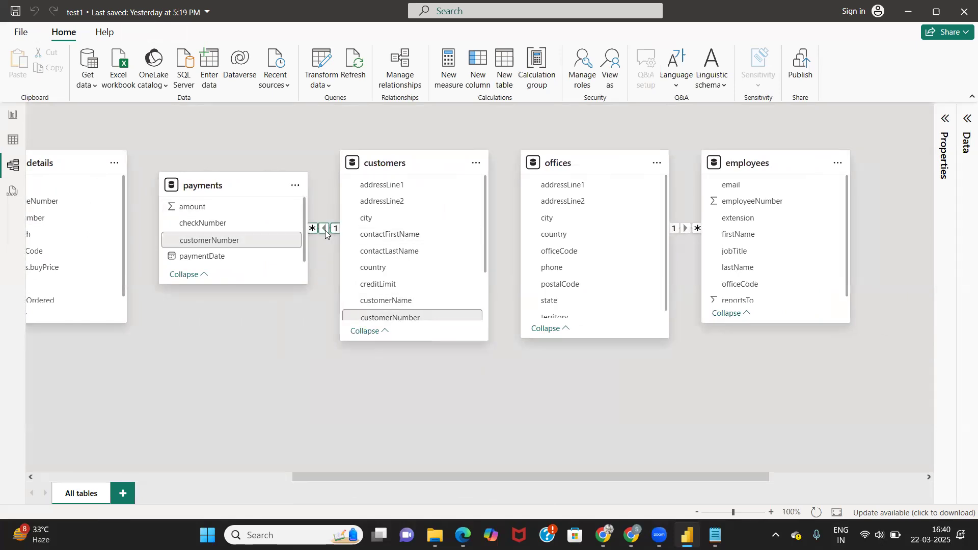
scroll(453, 251, "down", 2)
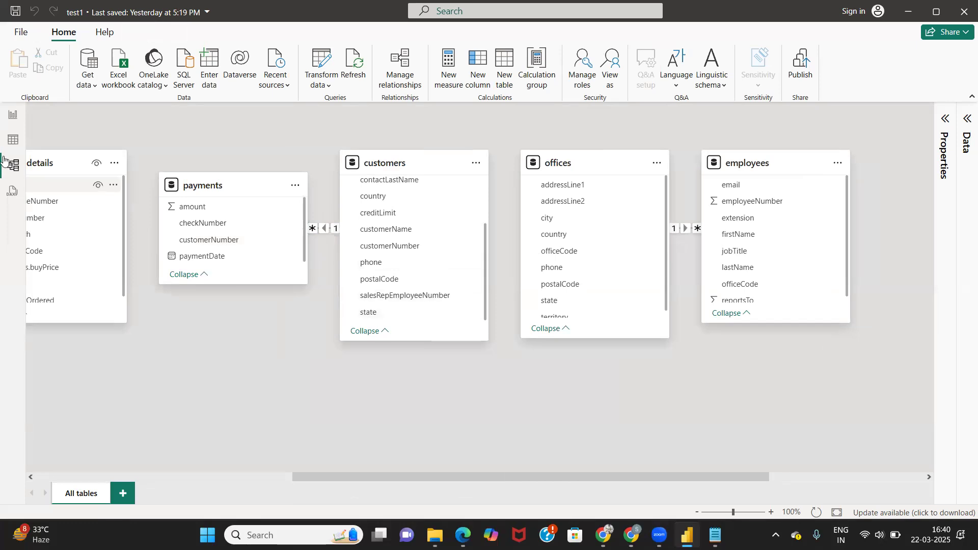
left_click(13, 139)
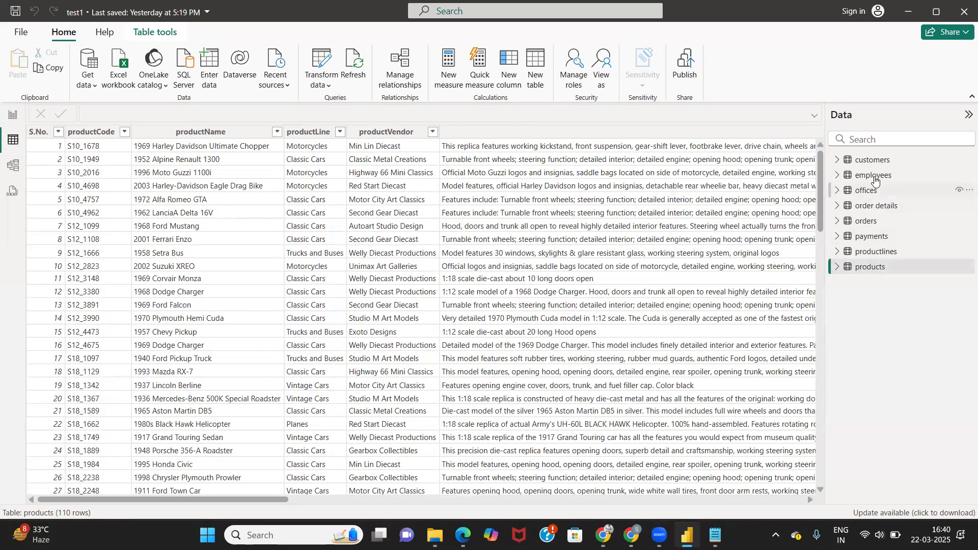
left_click(872, 160)
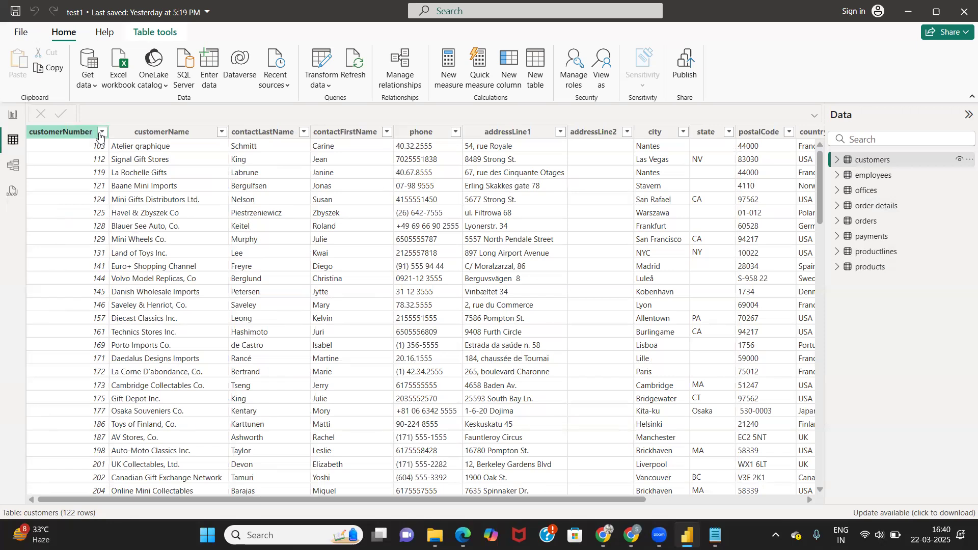
scroll(95, 362, "down", 10)
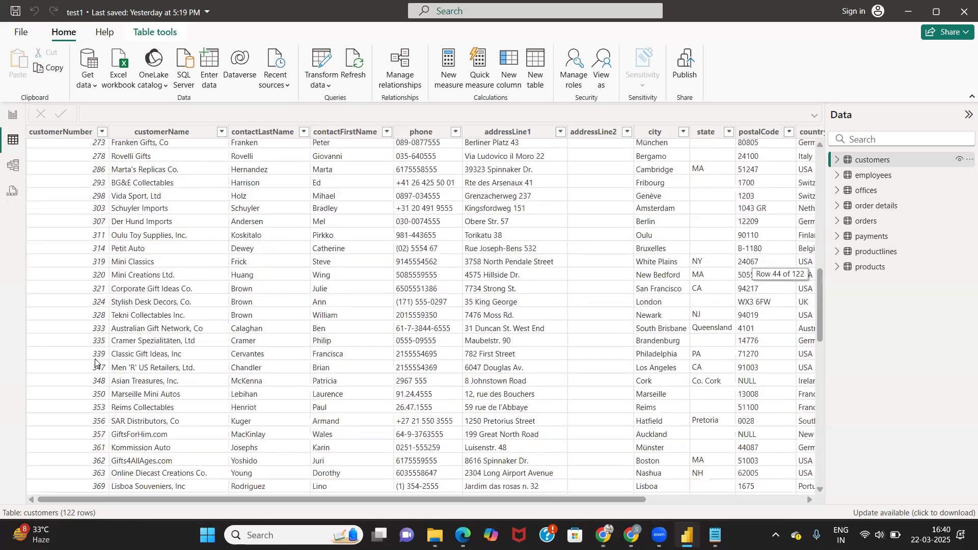
scroll(55, 204, "up", 5)
scroll(55, 204, "up", 5)
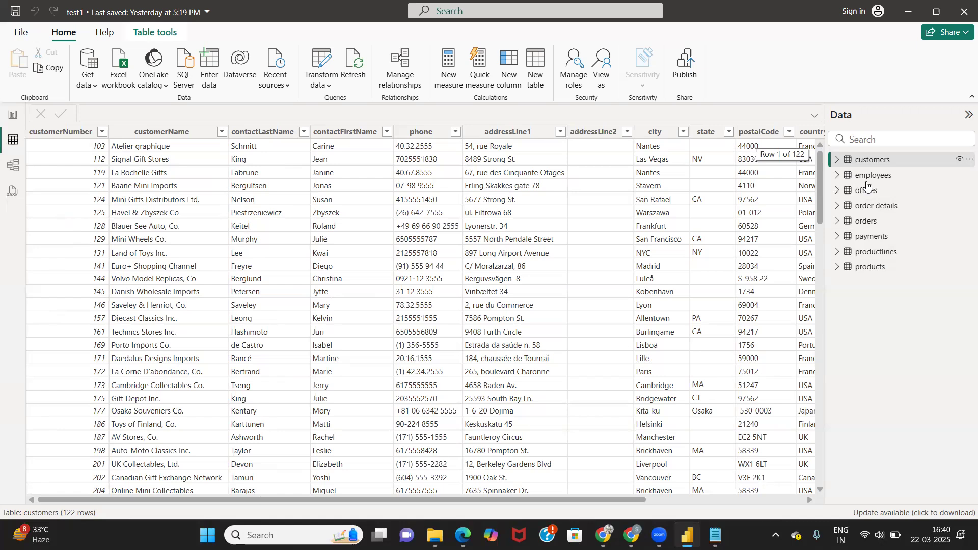
Examine the customerNumber column of the payments table in Table view for repeated values.
left_click(872, 237)
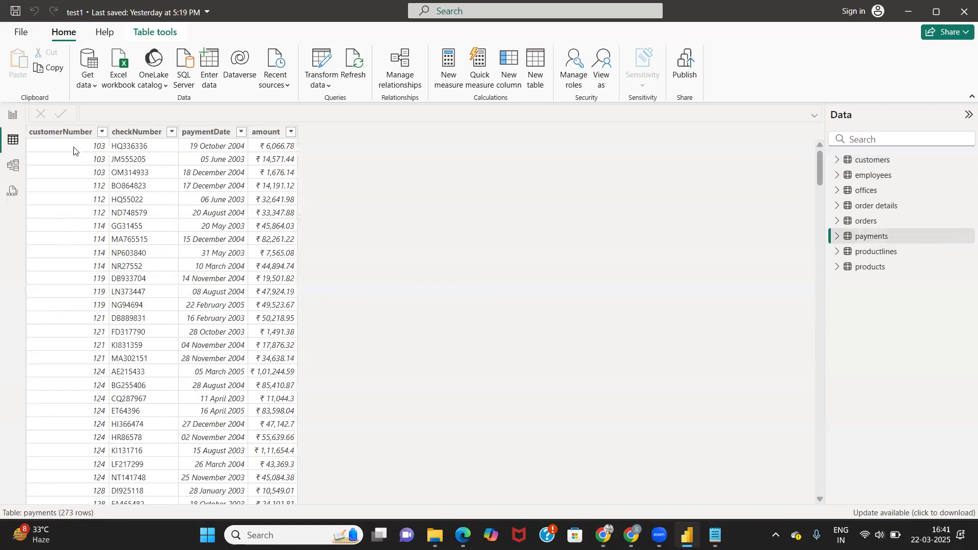
left_click(72, 156)
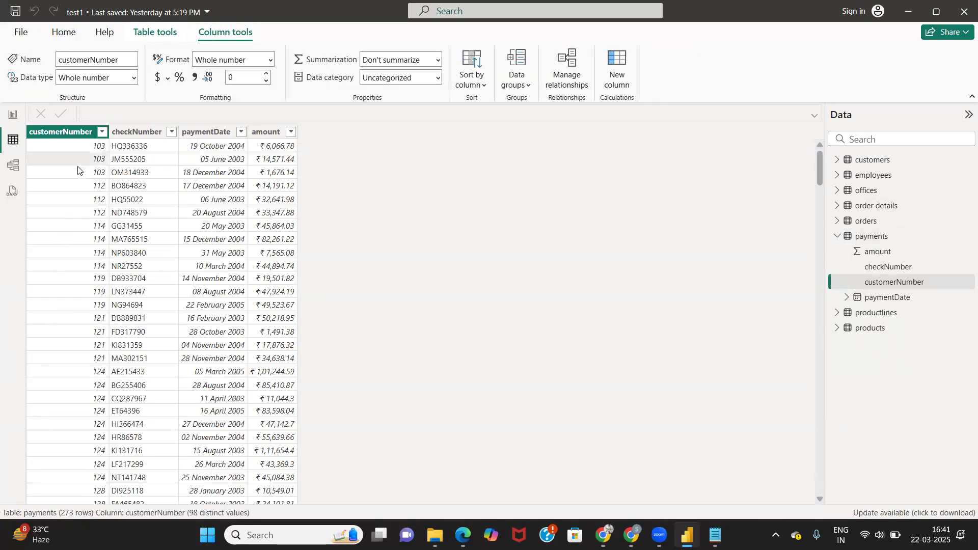
scroll(110, 278, "down", 20)
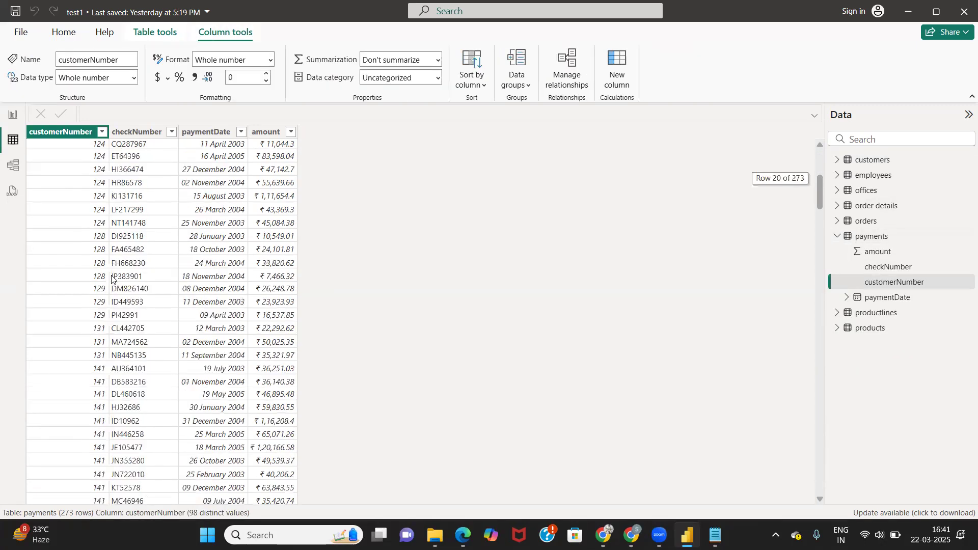
scroll(111, 278, "up", 20)
scroll(112, 278, "up", 4)
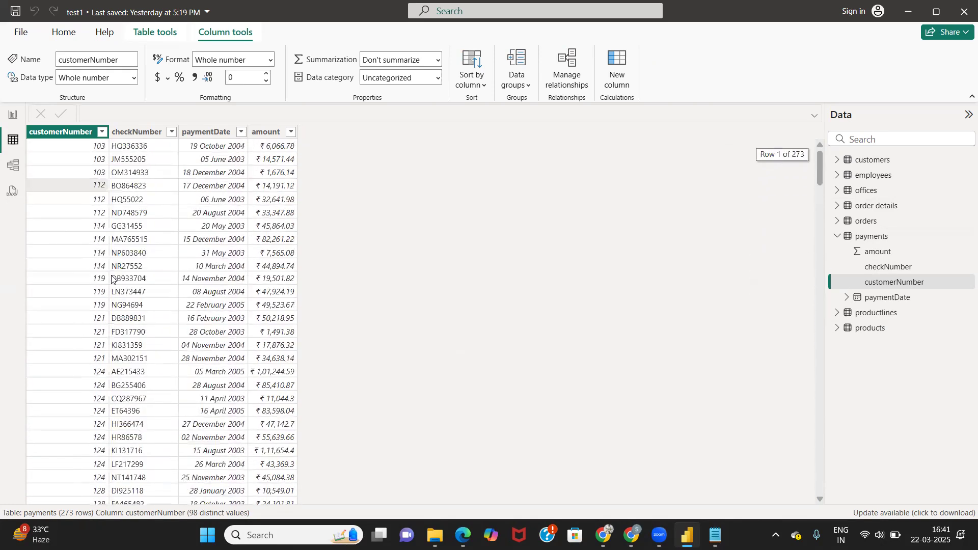
Inspect the properties of the relationship between the offices and employees tables in Model view.
left_click(14, 166)
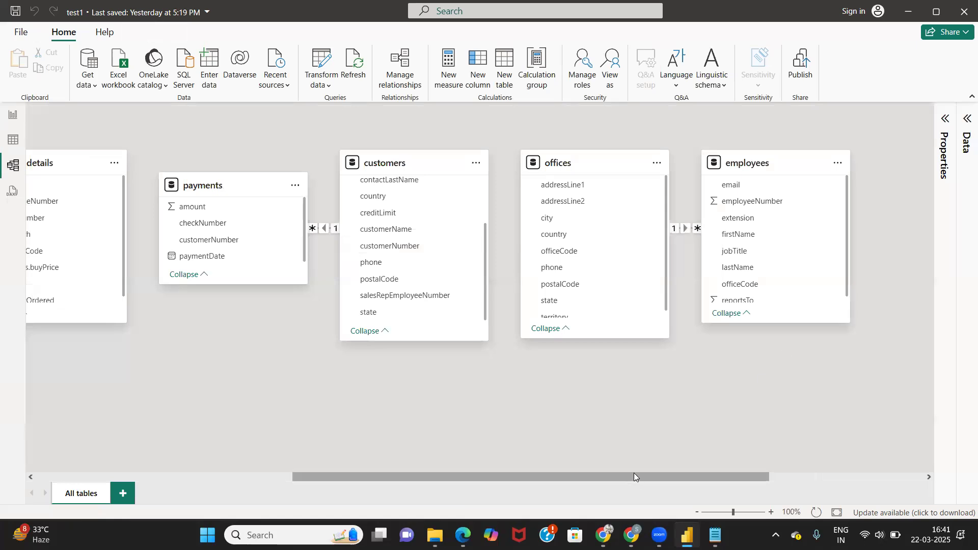
left_click_drag(634, 476, 789, 487)
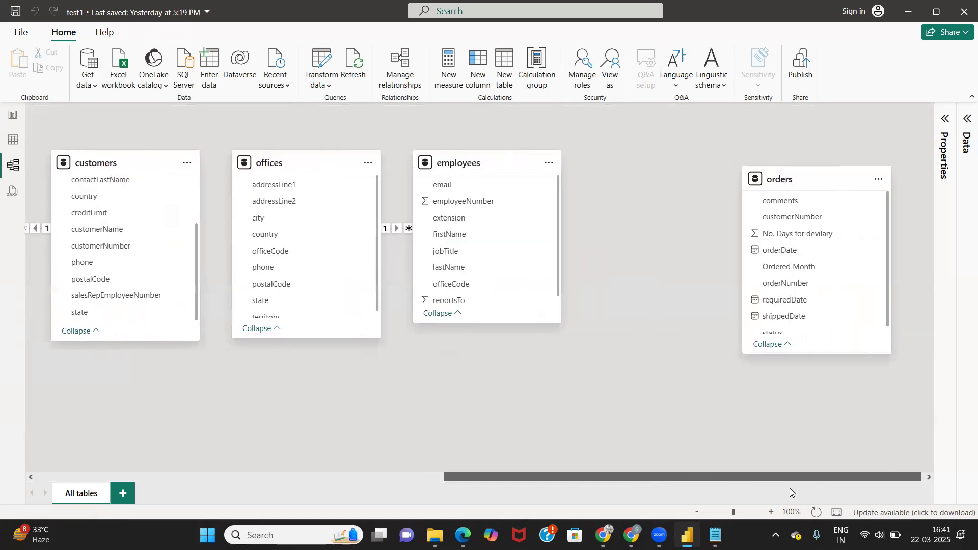
left_click(400, 228)
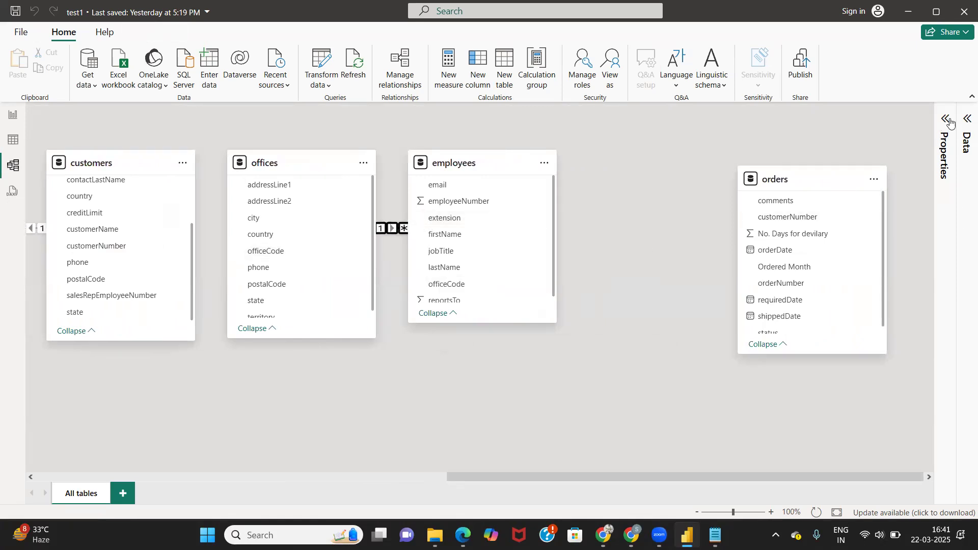
left_click(948, 121)
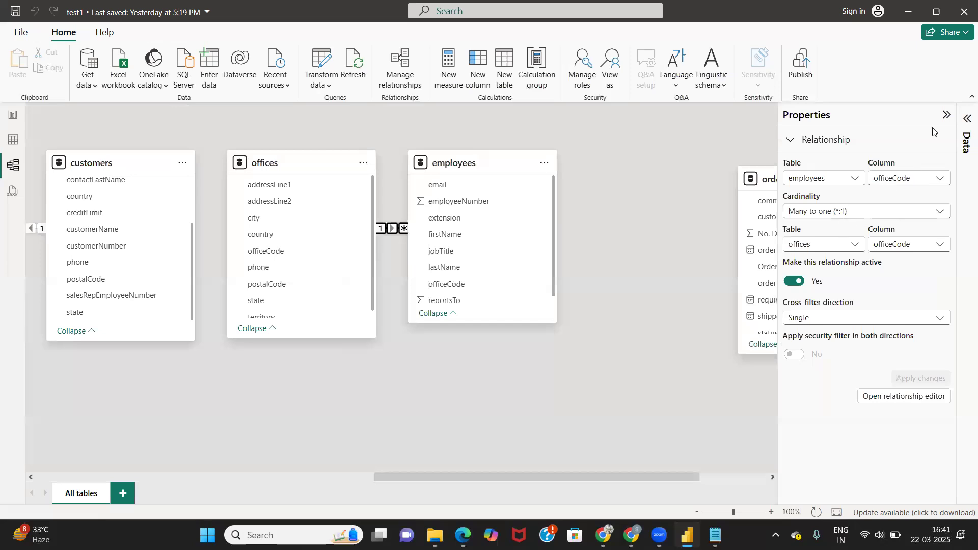
left_click(946, 115)
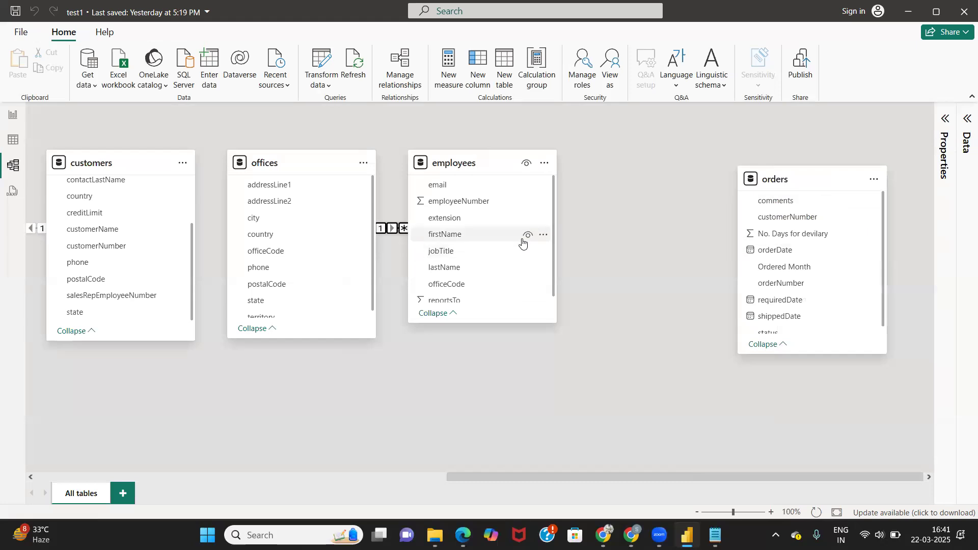
Compare the officeCode values of the offices and employees tables in Table view, checking their relationship in Model view.
left_click(11, 141)
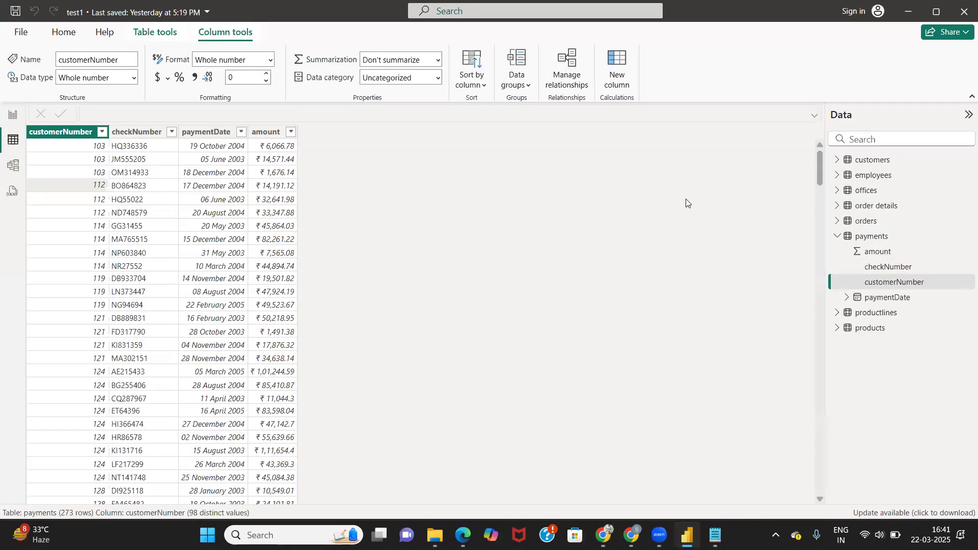
left_click(881, 192)
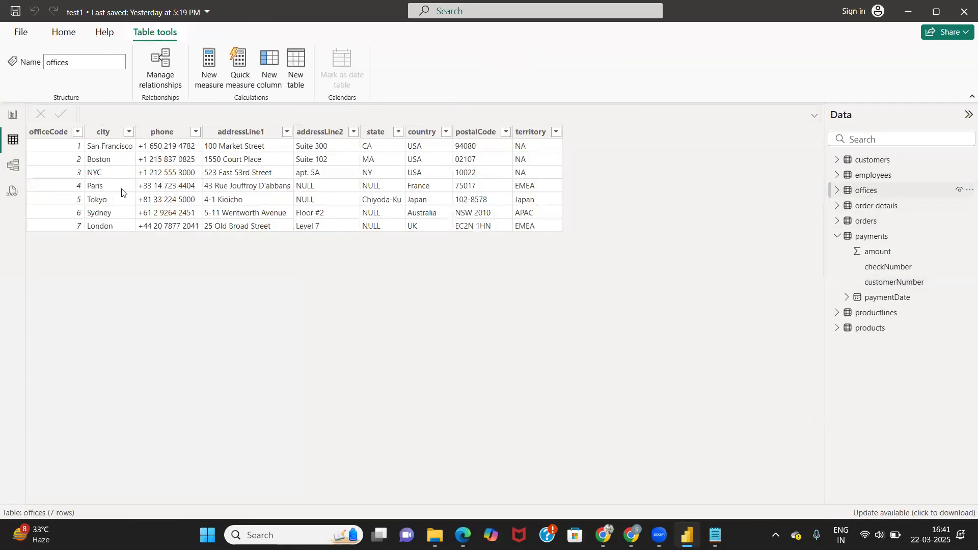
left_click(14, 166)
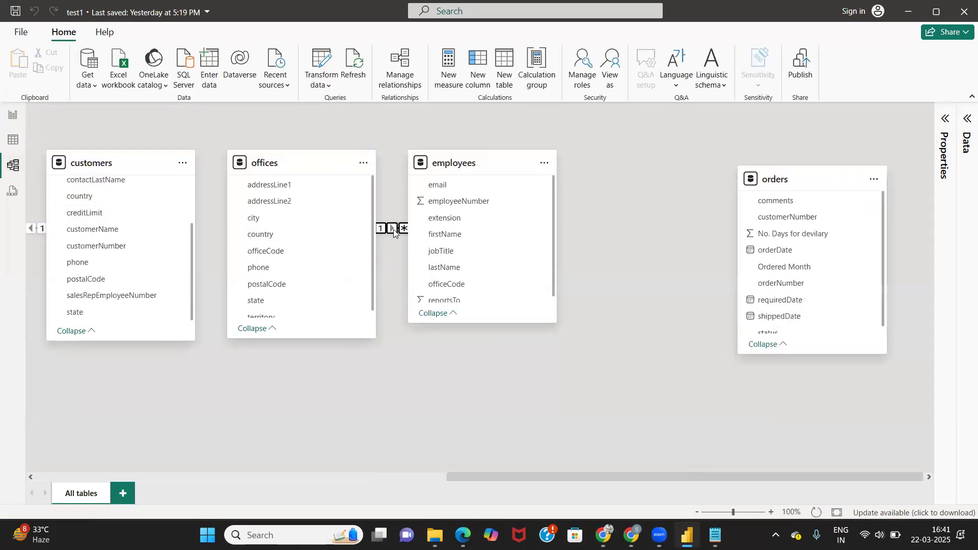
mouse_move(394, 231)
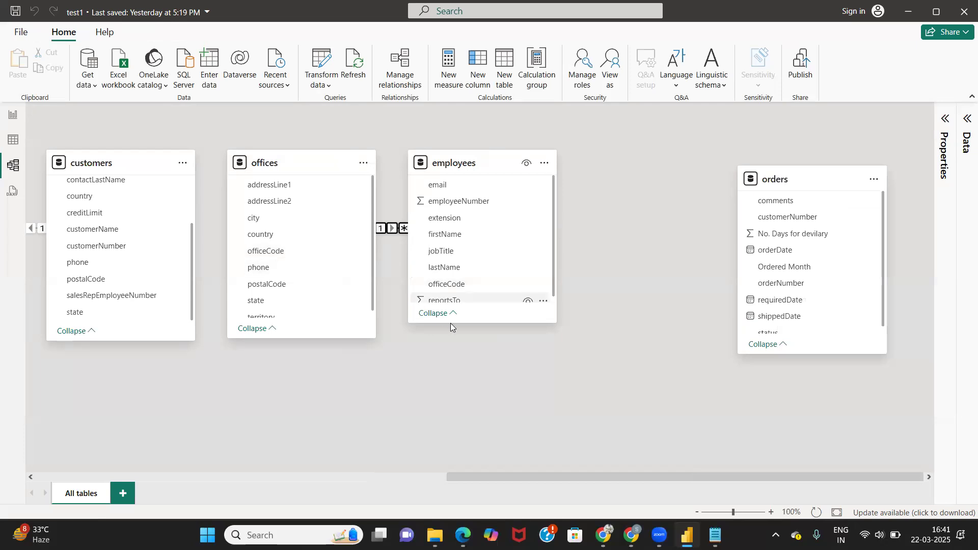
left_click(13, 141)
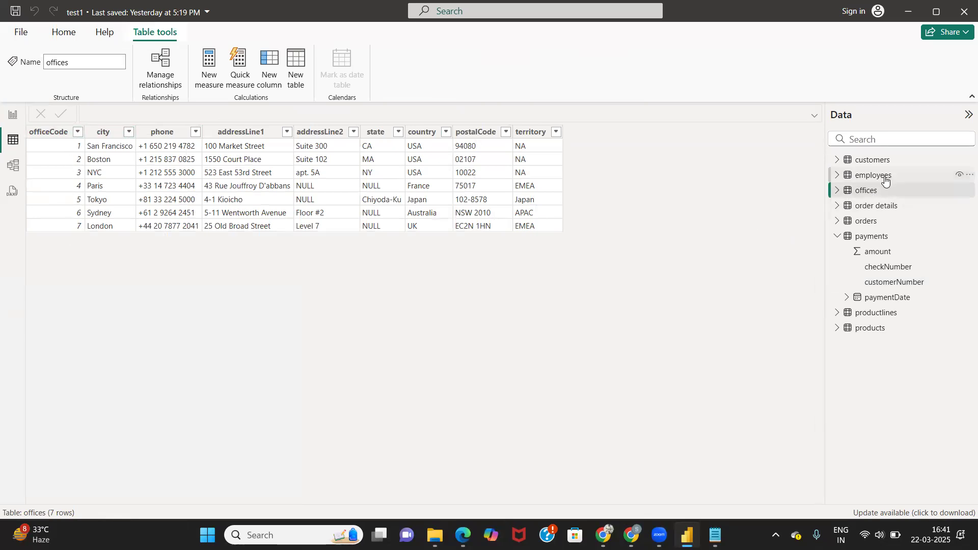
left_click(865, 176)
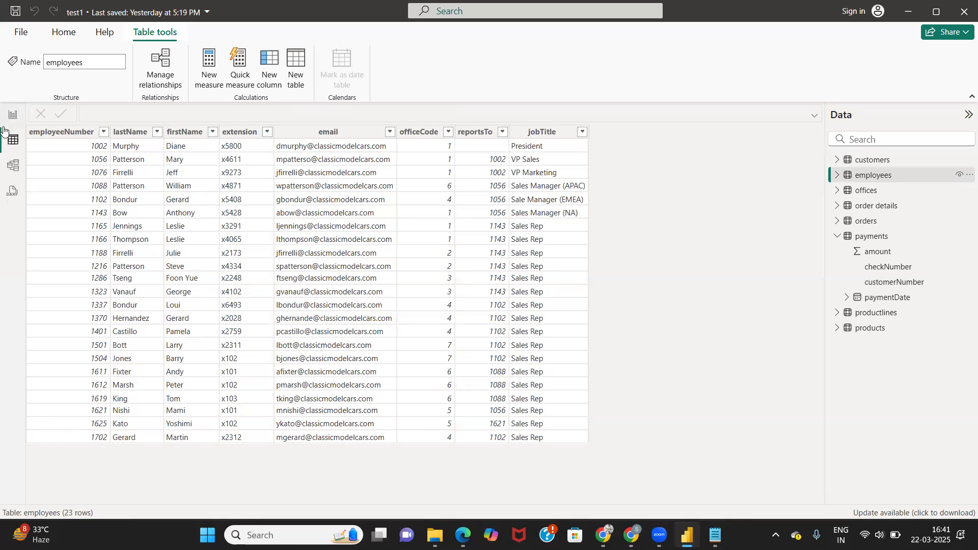
Create an active one-to-many relationship from customers to orders on customerNumber, with single cross-filter direction, in Model view.
left_click(13, 165)
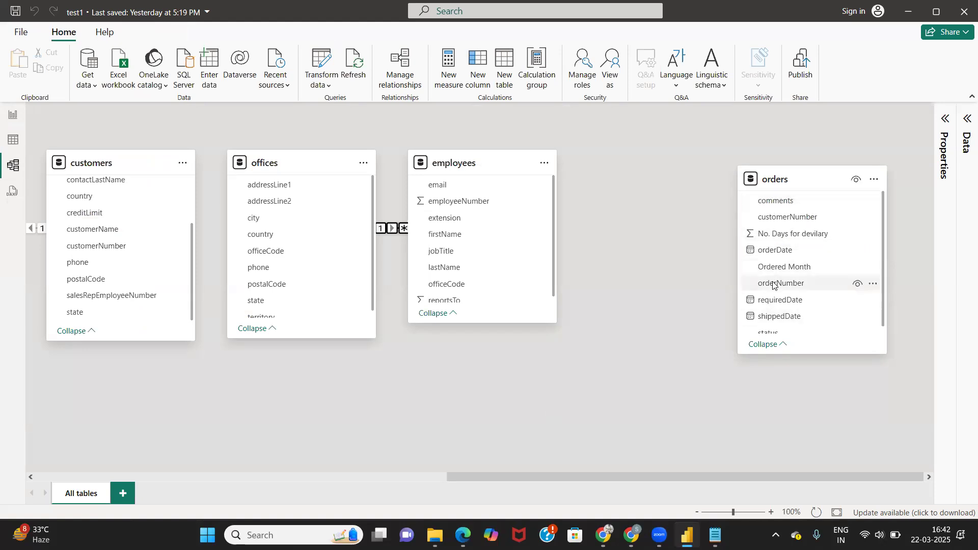
scroll(772, 280, "down", 1)
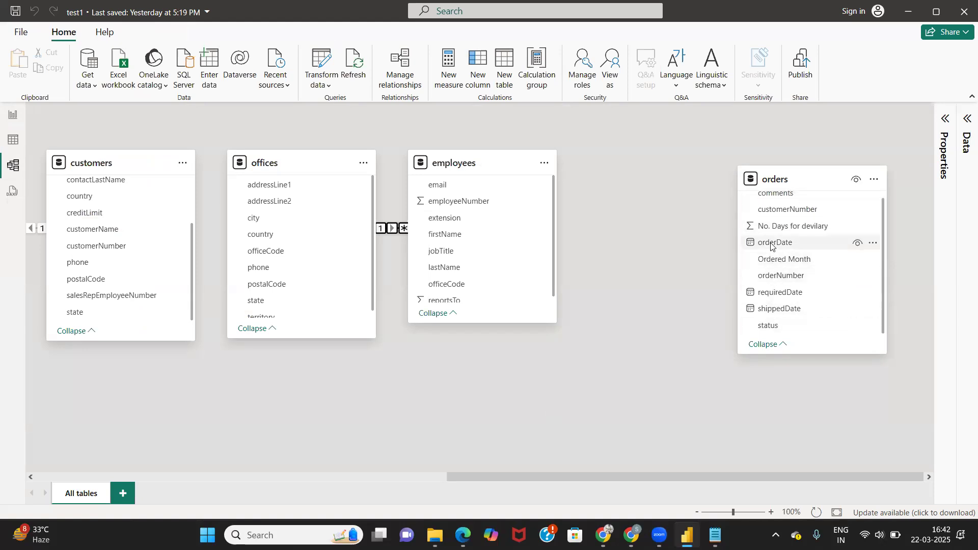
scroll(429, 256, "down", 1)
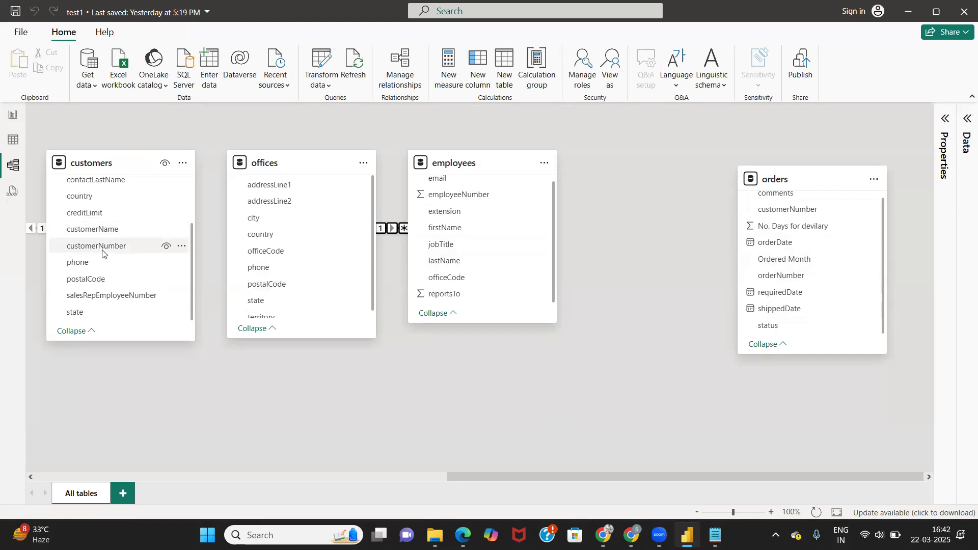
left_click_drag(103, 253, 781, 213)
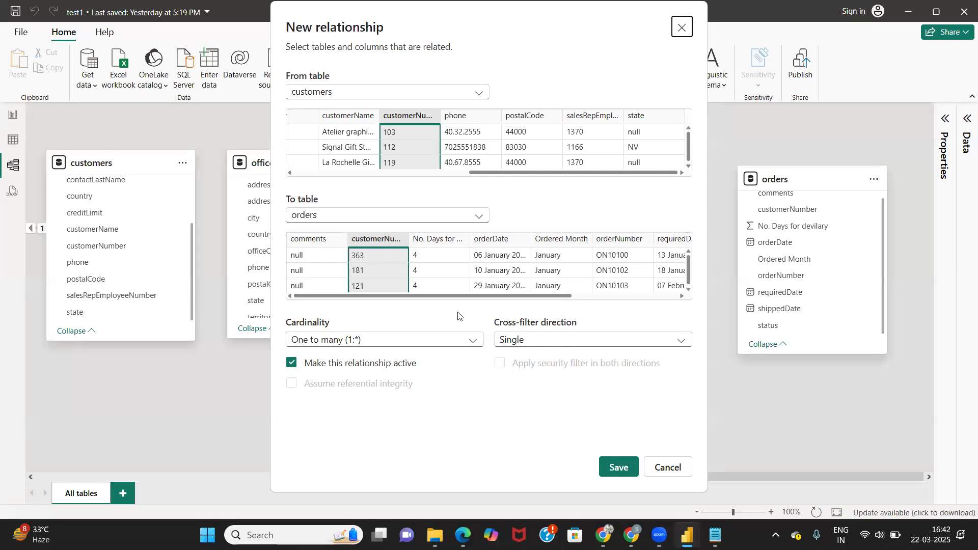
left_click(621, 466)
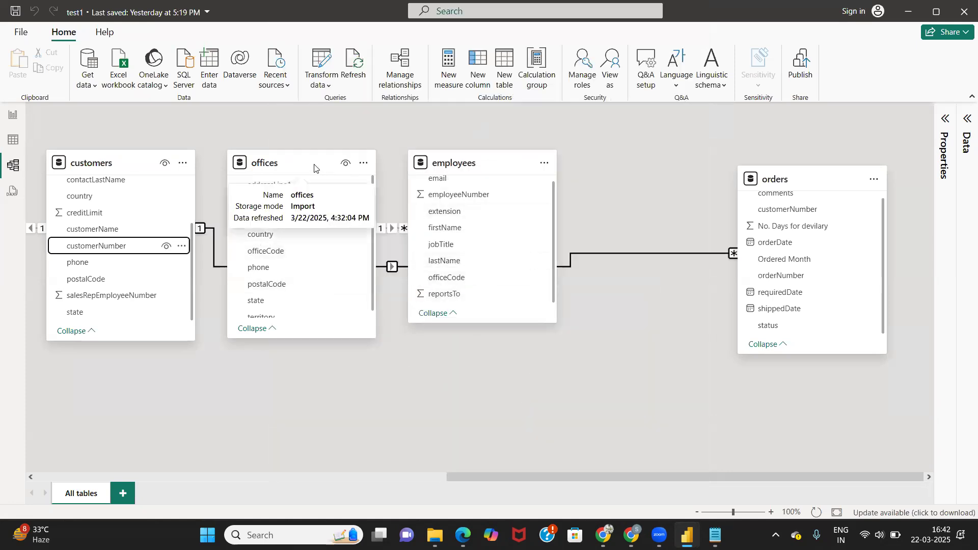
Move the offices and employees tables below the line connecting customers and orders in the model diagram.
left_click_drag(316, 220, 301, 443)
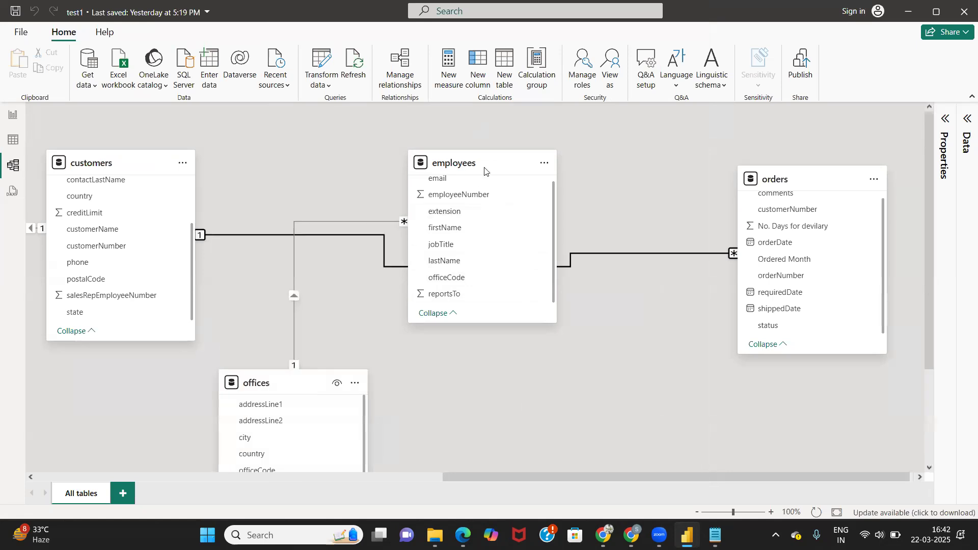
left_click_drag(492, 162, 502, 335)
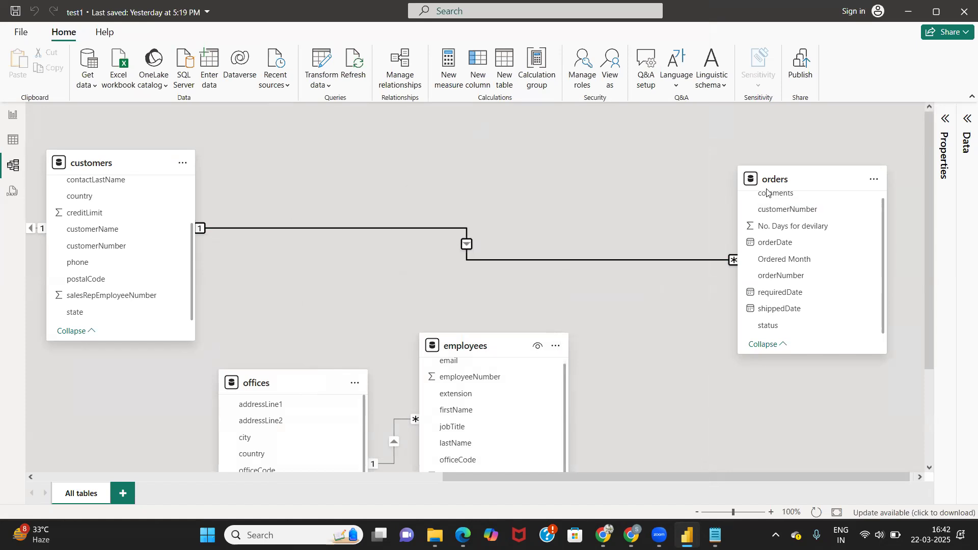
Move the orders table closer to customers, and place offices and employees side by side beneath the order details, payments and customers tables.
left_click_drag(815, 180, 668, 160)
scroll(517, 250, "down", 3)
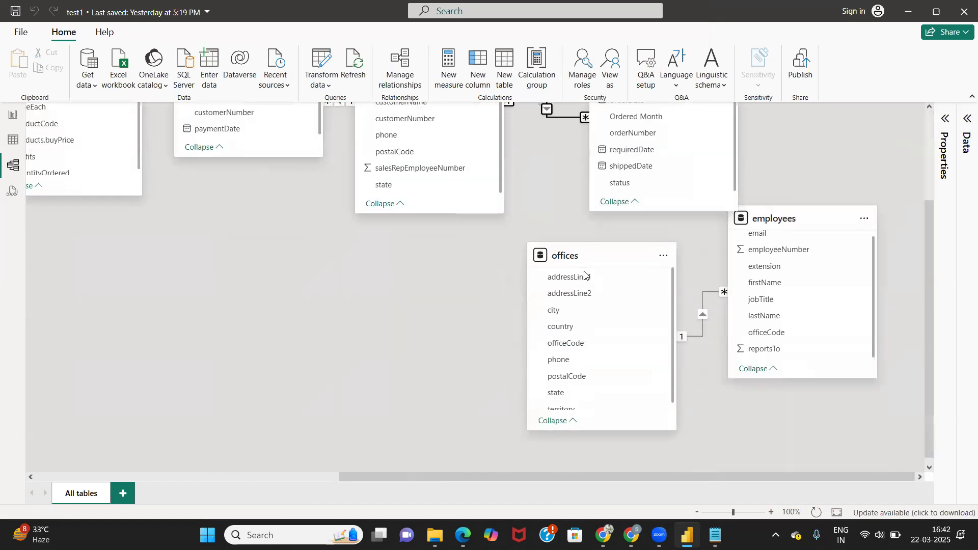
left_click_drag(588, 256, 144, 264)
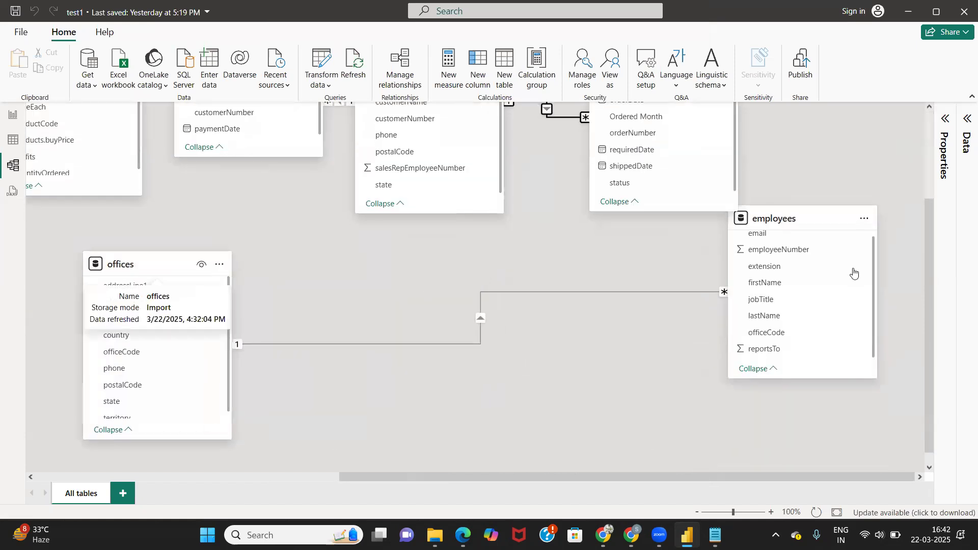
left_click_drag(847, 226, 524, 284)
scroll(445, 311, "up", 3)
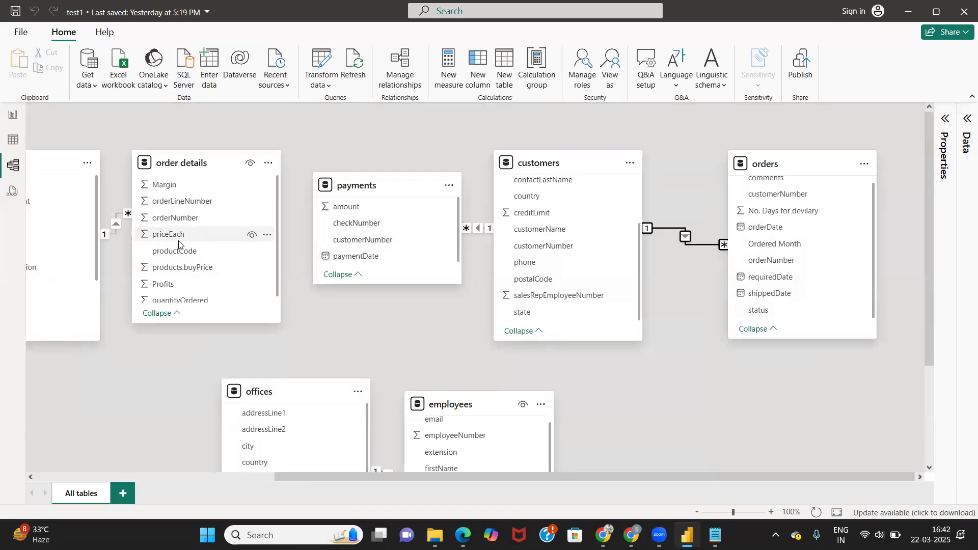
Review the tables and their relationship lines across the model diagram, from orders and customers back to products and productlines.
scroll(357, 224, "down", 1)
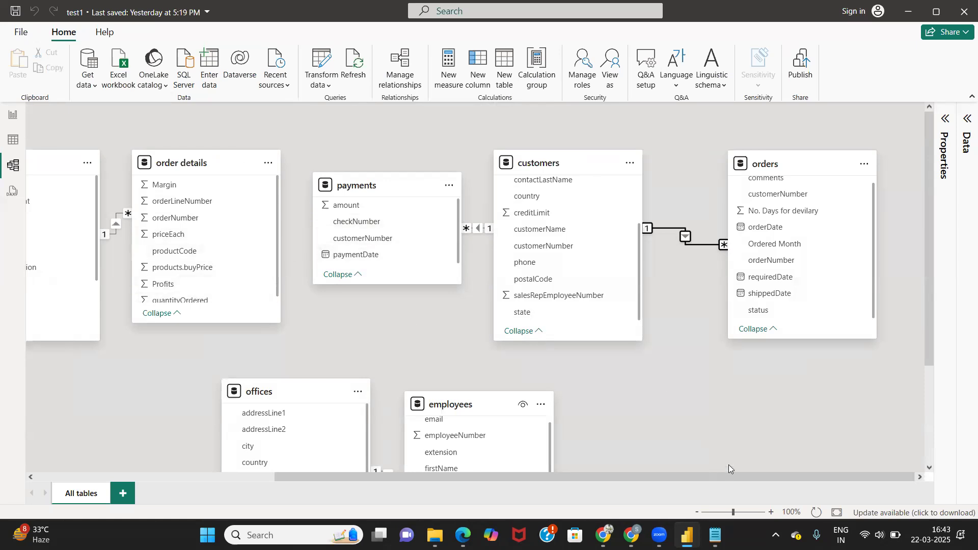
left_click_drag(731, 476, 677, 511)
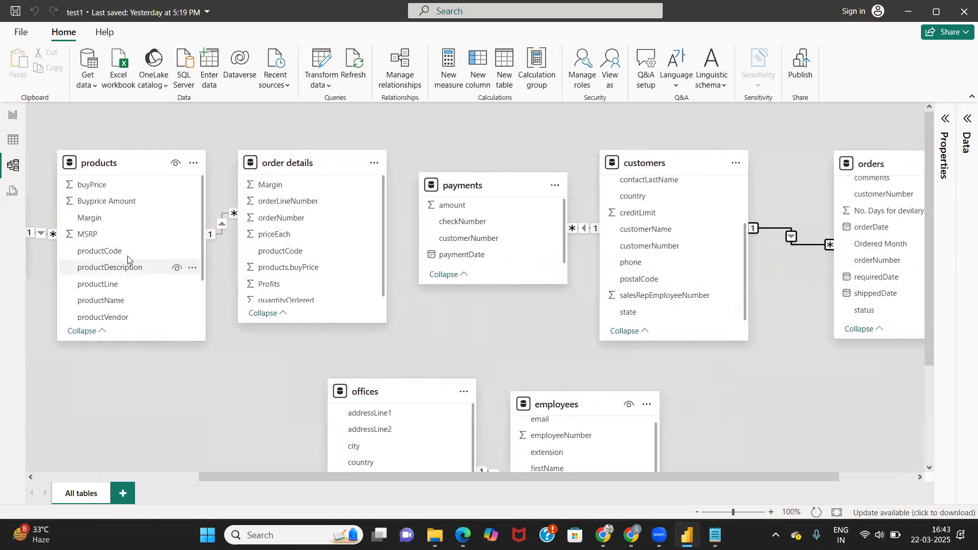
scroll(129, 259, "down", 1)
scroll(129, 259, "down", 1)
scroll(129, 245, "up", 1)
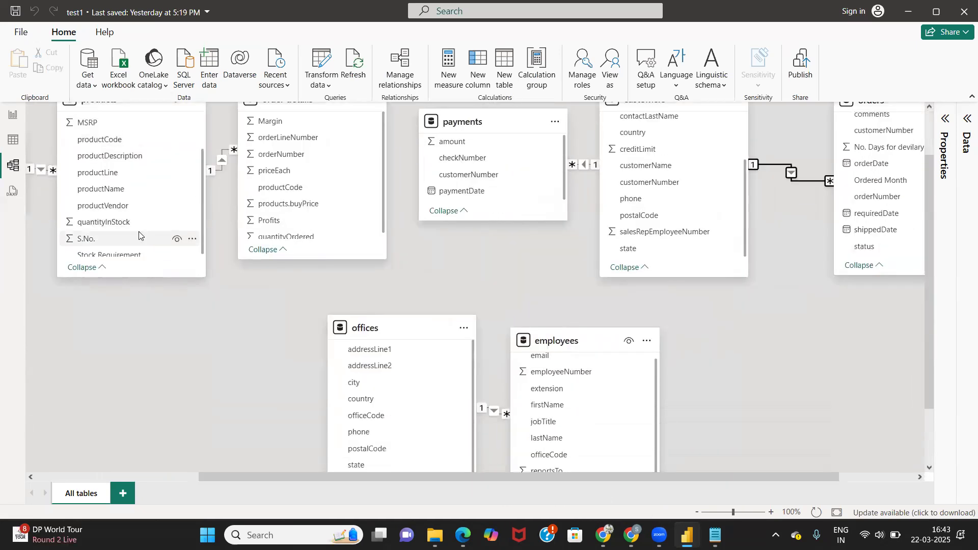
scroll(271, 222, "up", 1)
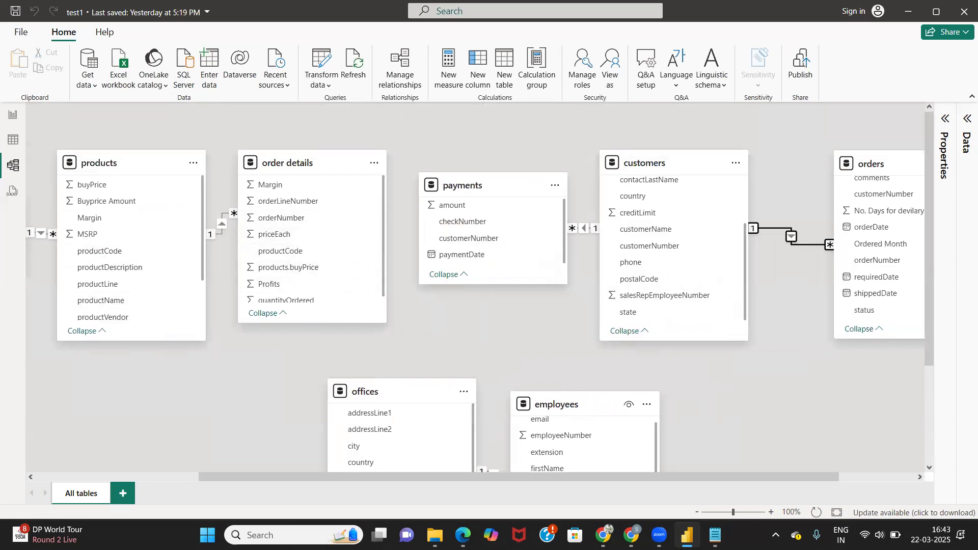
mouse_move(715, 535)
left_click_drag(719, 478, 532, 507)
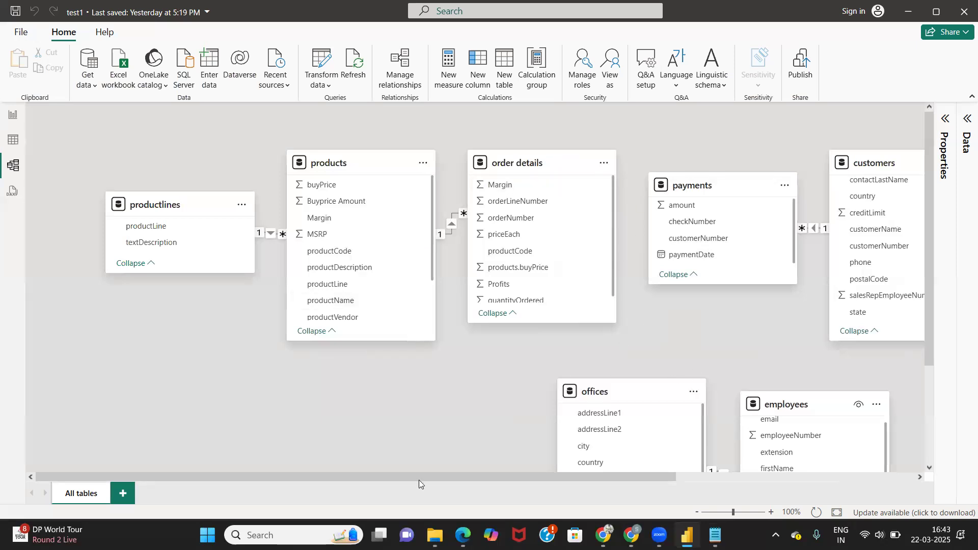
left_click_drag(422, 473, 371, 522)
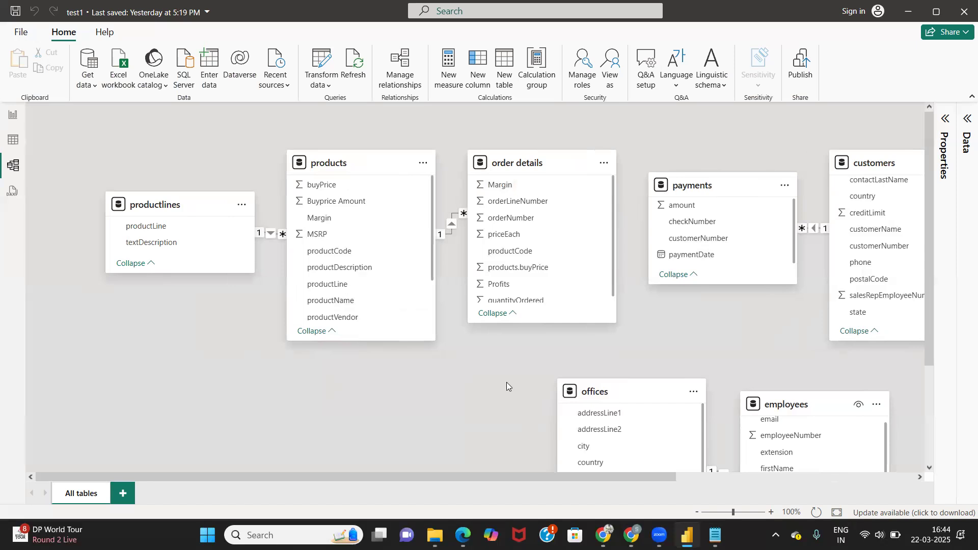